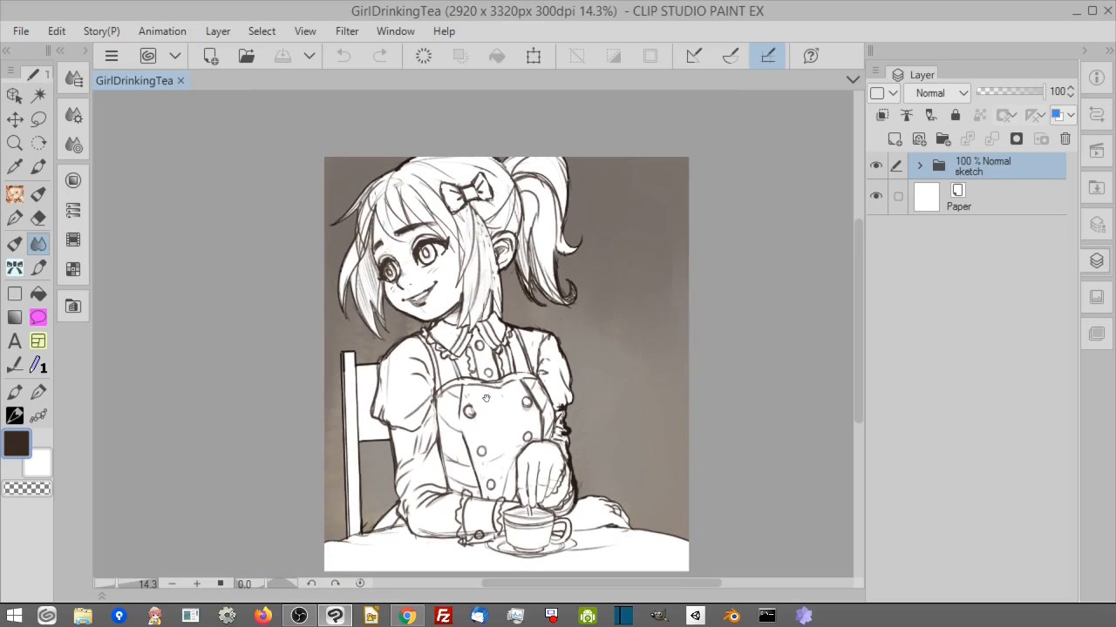
{"action": "left_click_drag", "start_coordinate": [486, 398], "coordinate": [519, 376]}
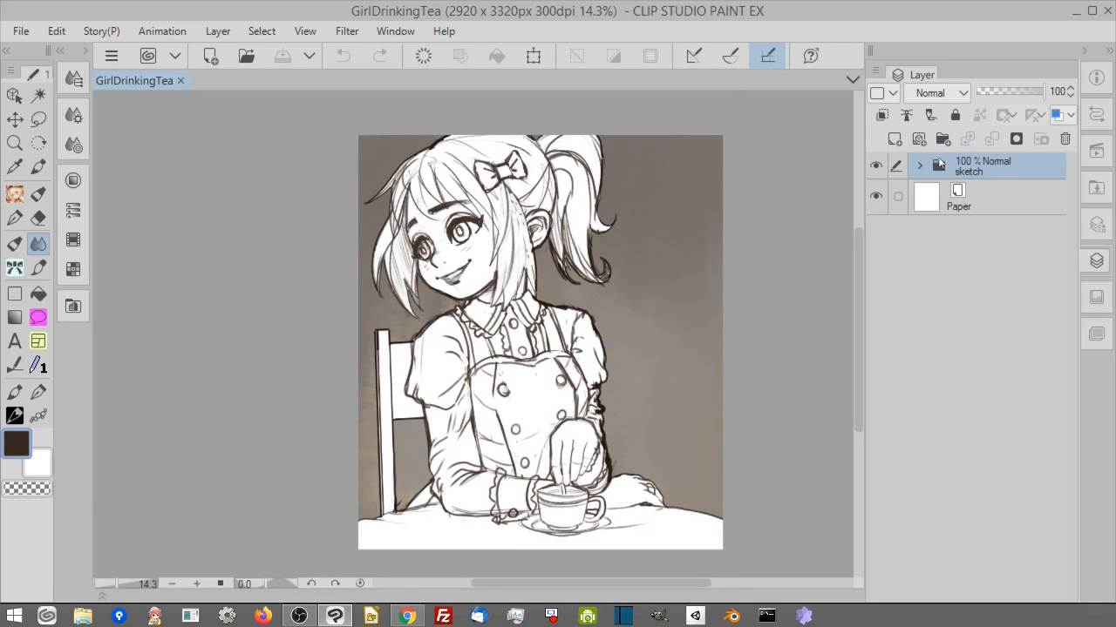
{"action": "scroll", "coordinate": [950, 93], "scroll_direction": "down", "scroll_amount": 1}
{"action": "scroll", "coordinate": [950, 93], "scroll_direction": "up", "scroll_amount": 1}
{"action": "left_click", "coordinate": [951, 93]}
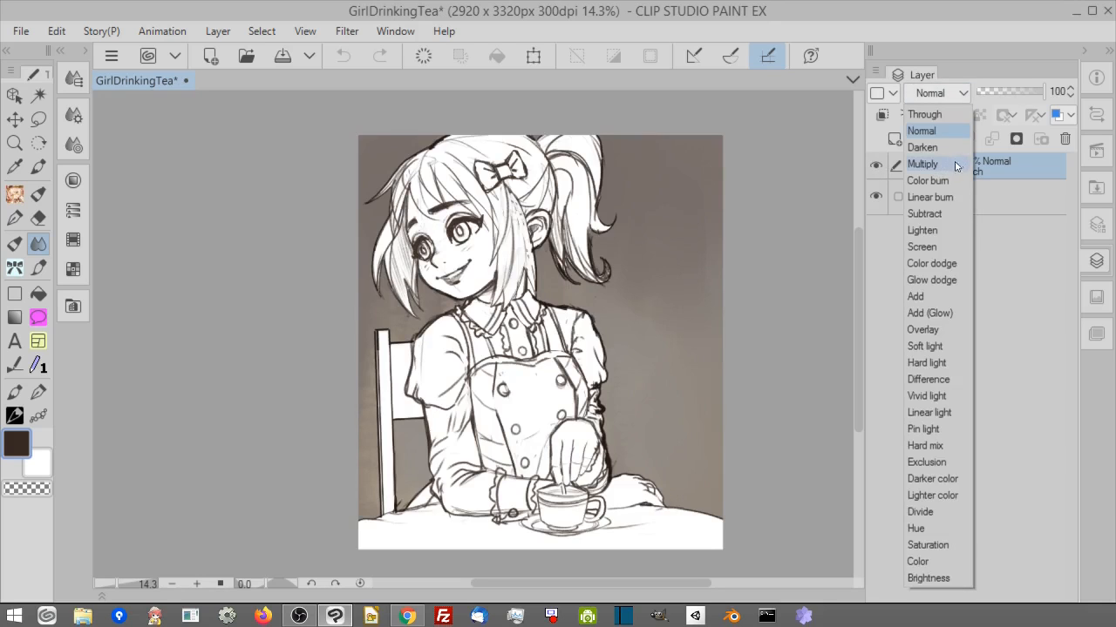
{"action": "left_click", "coordinate": [1024, 228]}
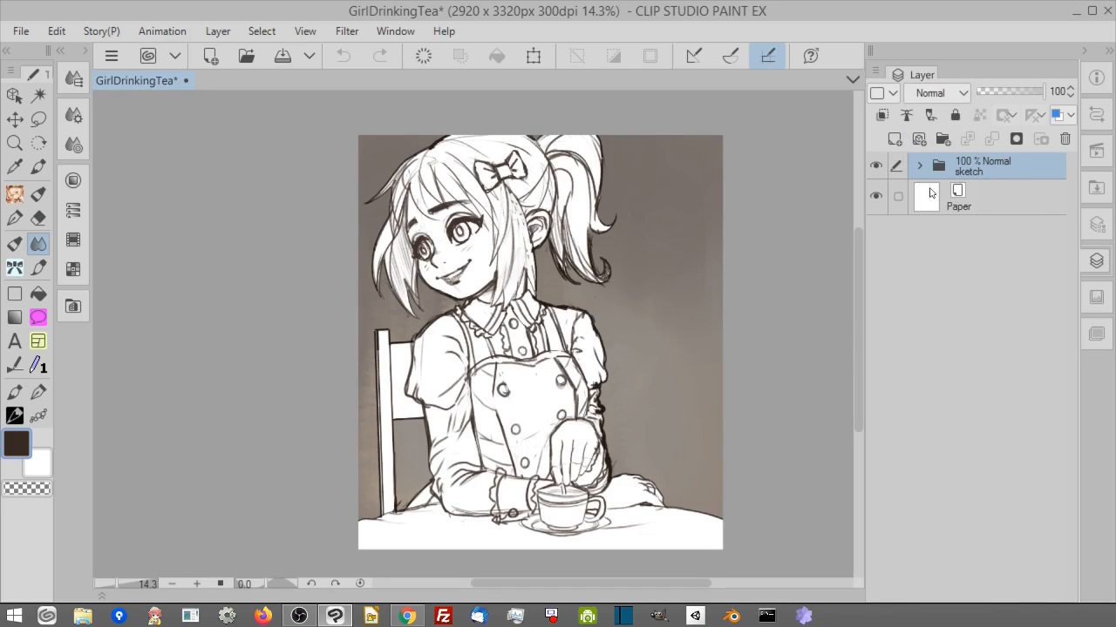
Set the Paper layer's colour to a pale beige, HEX E3D6AB.
{"action": "double_click", "coordinate": [929, 194]}
{"action": "left_click", "coordinate": [754, 410]}
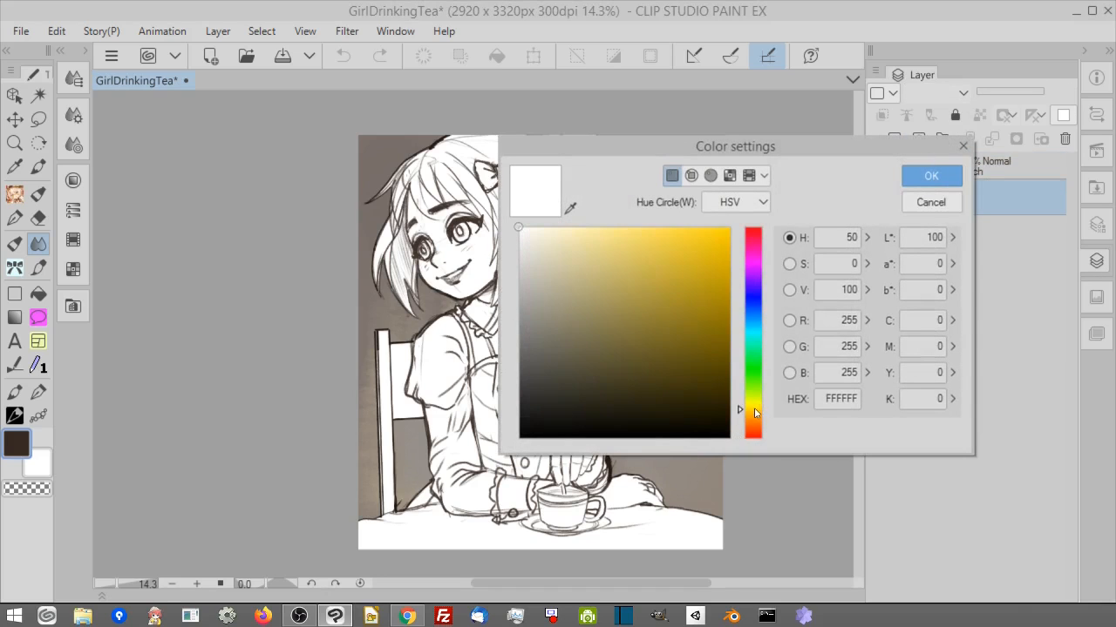
{"action": "left_click_drag", "start_coordinate": [602, 249], "coordinate": [568, 249]}
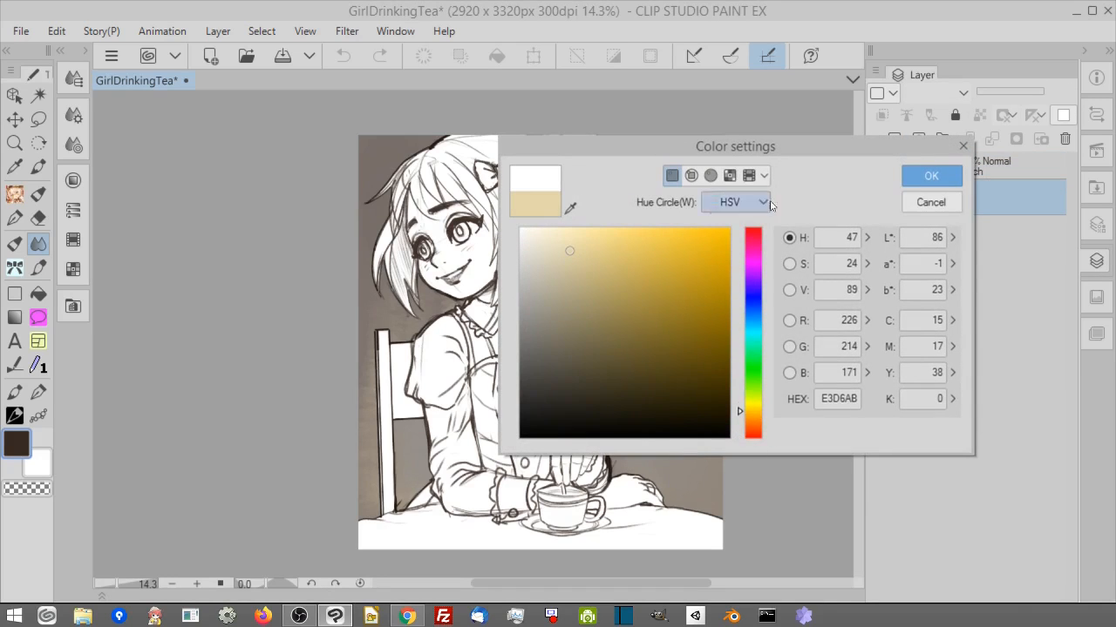
{"action": "left_click", "coordinate": [917, 175]}
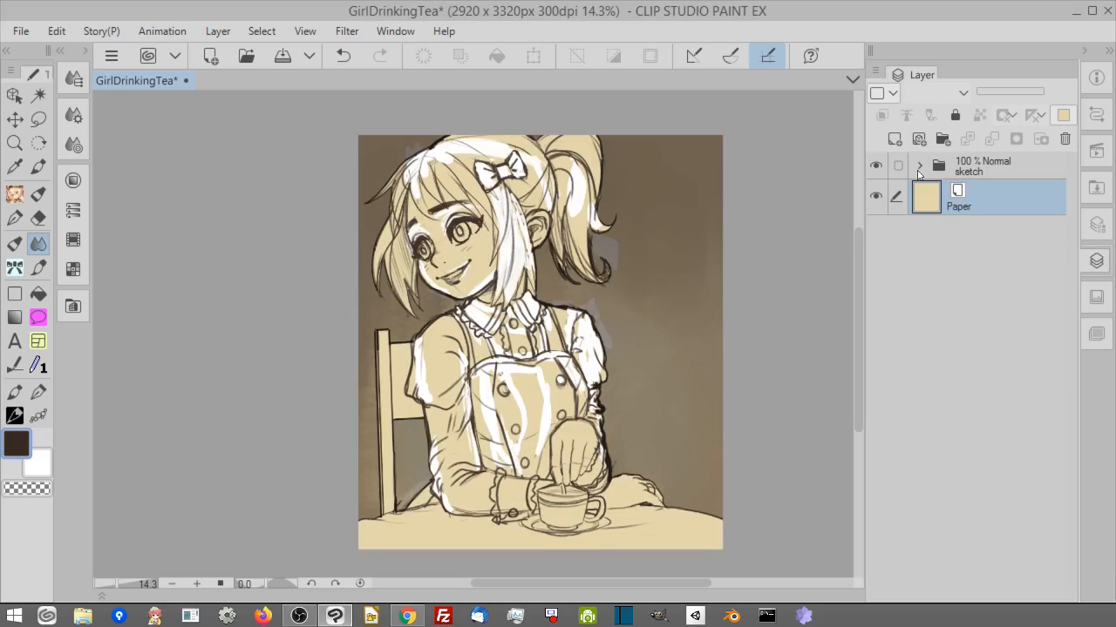
Set the sketch folder's blending mode to Multiply and lower its opacity to 45%.
{"action": "left_click", "coordinate": [966, 172]}
{"action": "left_click", "coordinate": [939, 94]}
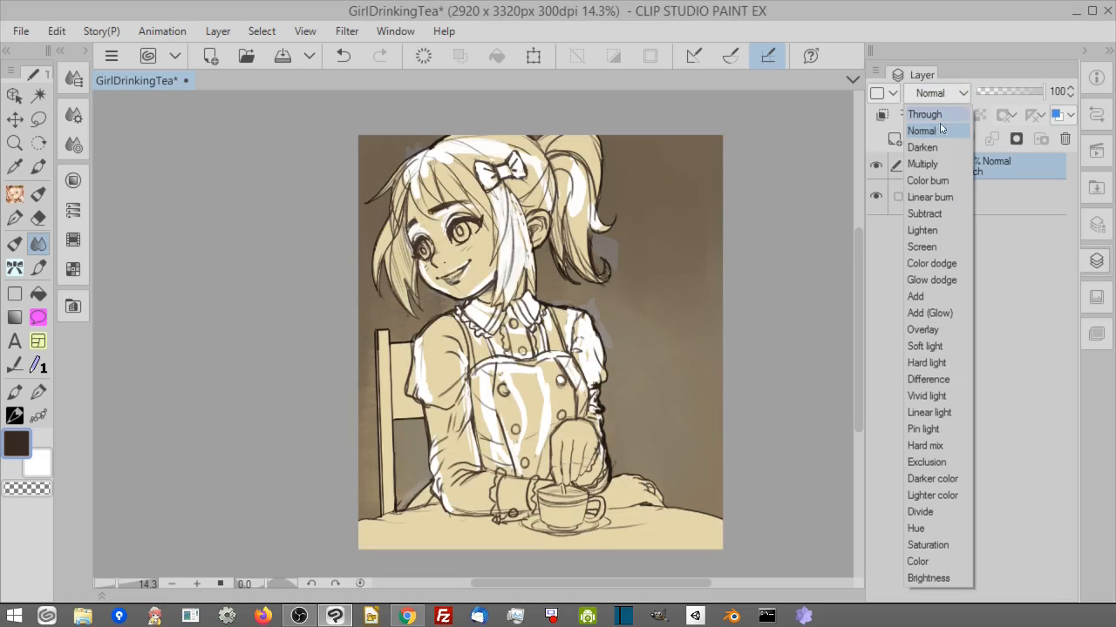
{"action": "left_click", "coordinate": [944, 163]}
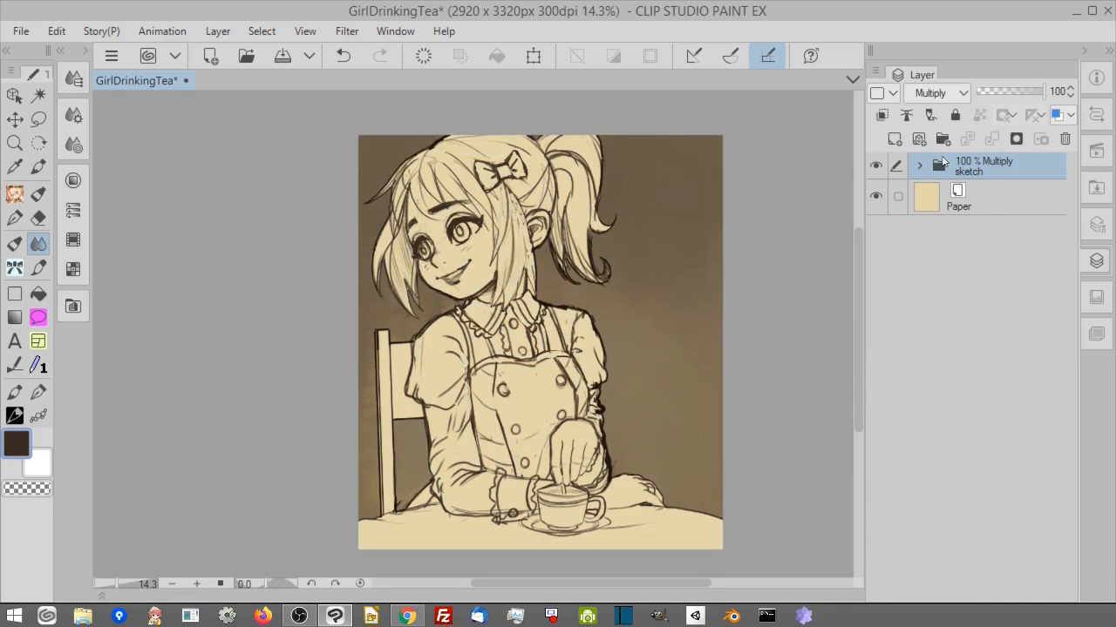
{"action": "left_click_drag", "start_coordinate": [1009, 92], "coordinate": [1009, 94]}
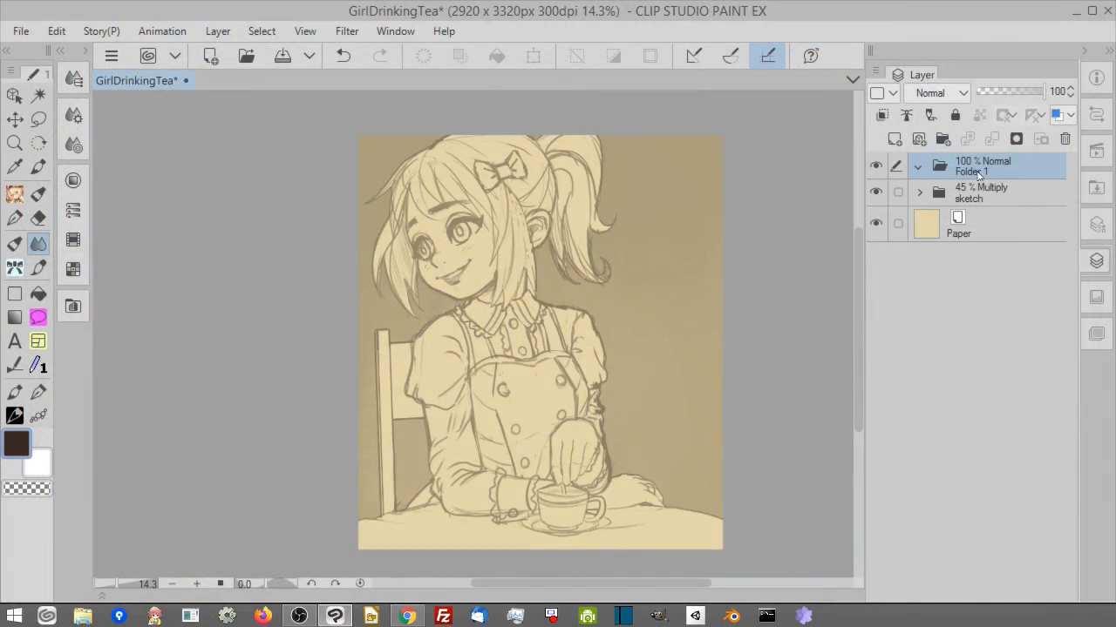
Create a folder named "flats" above the sketch folder and add an empty raster layer inside it.
{"action": "double_click", "coordinate": [980, 171]}
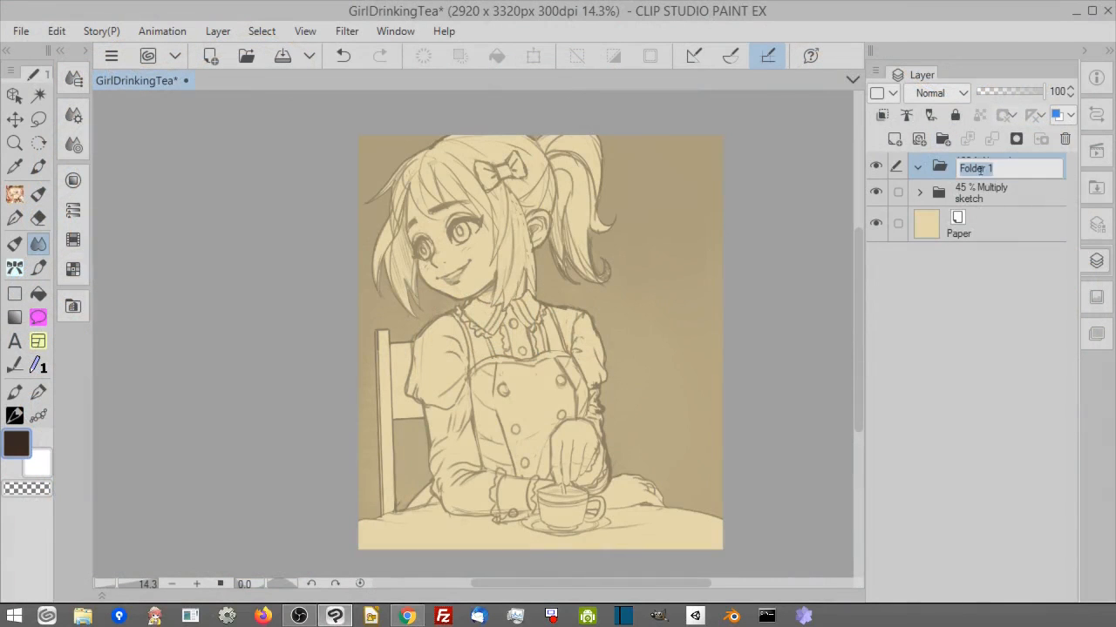
{"action": "type", "text": "flats"}
{"action": "key", "text": "Return"}
{"action": "left_click", "coordinate": [895, 138]}
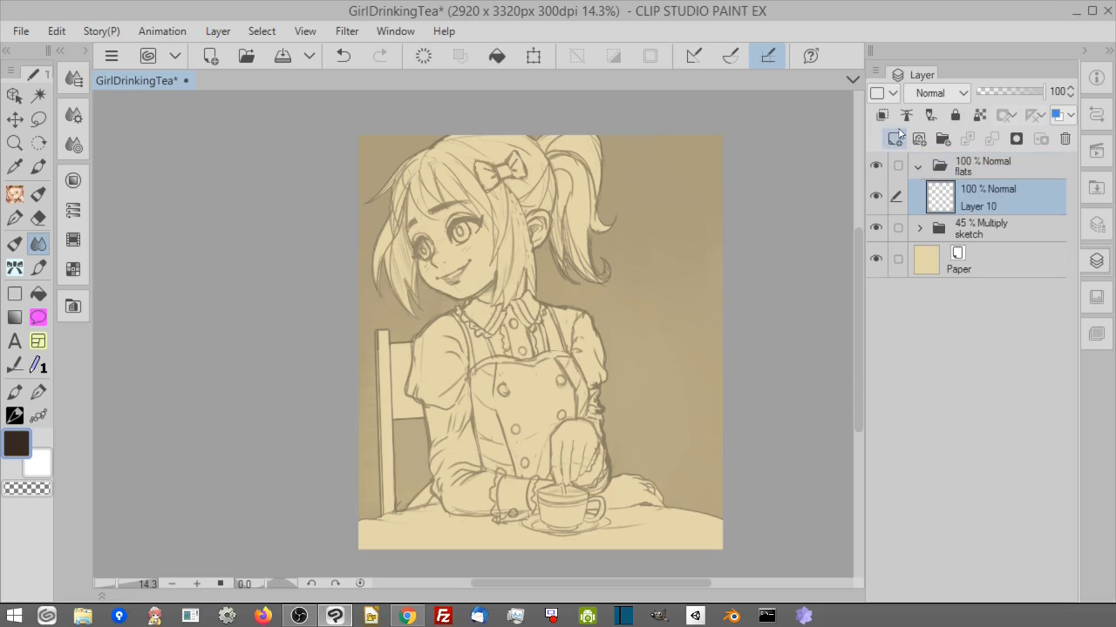
Try the Lasso fill sub tool by filling a rounded dark brown test shape over the face, then clear the layer.
{"action": "left_click", "coordinate": [38, 118]}
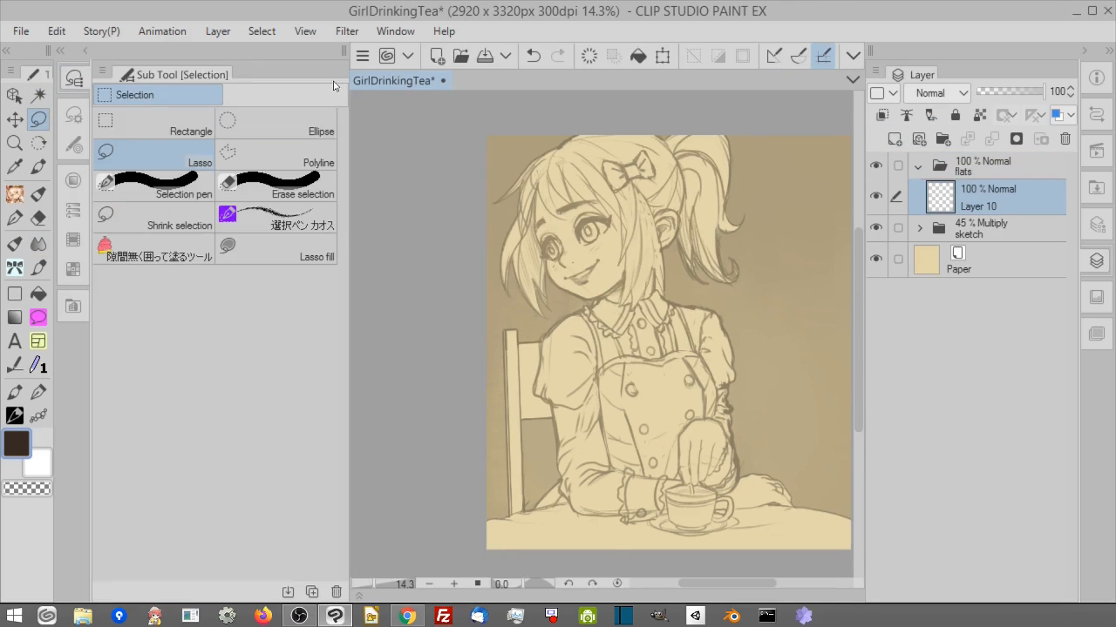
{"action": "scroll", "coordinate": [601, 251], "scroll_direction": "up", "scroll_amount": 6}
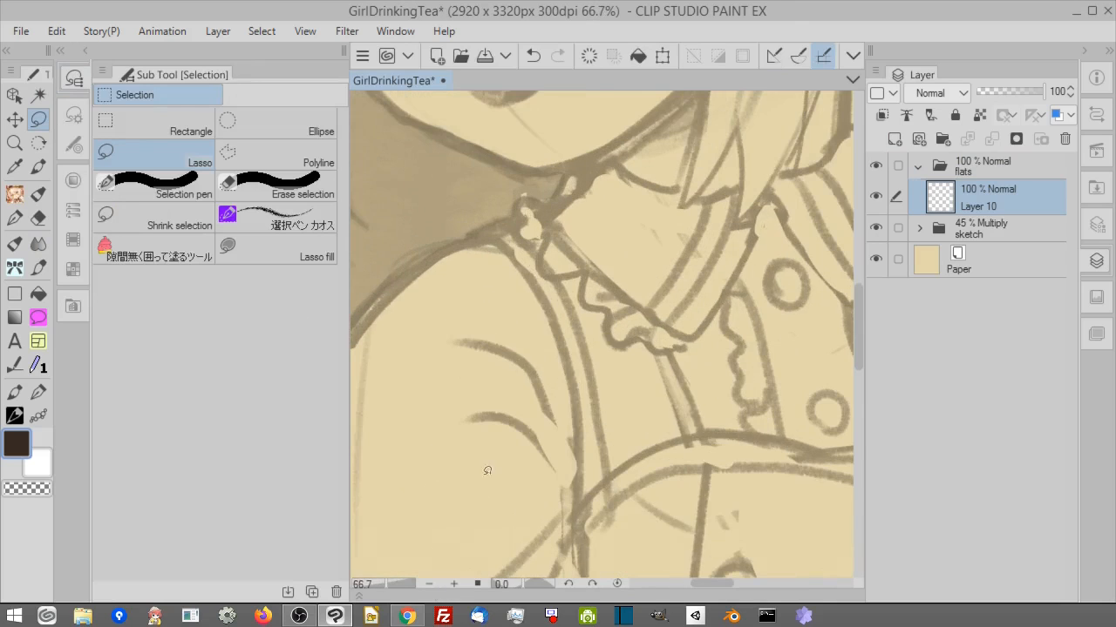
{"action": "scroll", "coordinate": [601, 251], "scroll_direction": "up", "scroll_amount": 5}
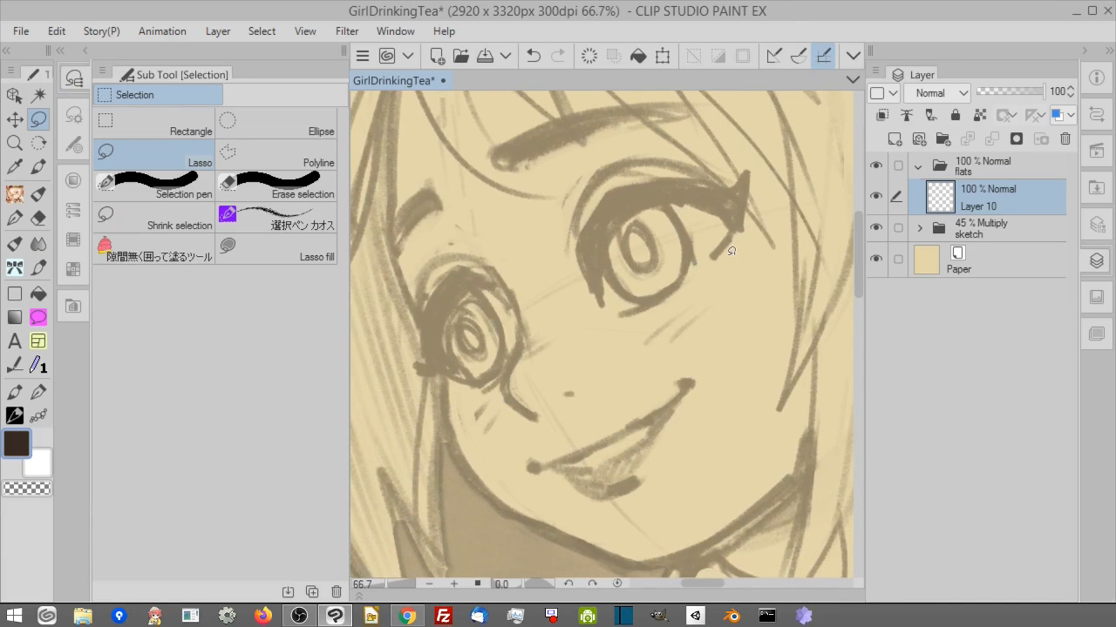
{"action": "left_click", "coordinate": [324, 249]}
{"action": "left_click_drag", "start_coordinate": [545, 432], "coordinate": [684, 430]}
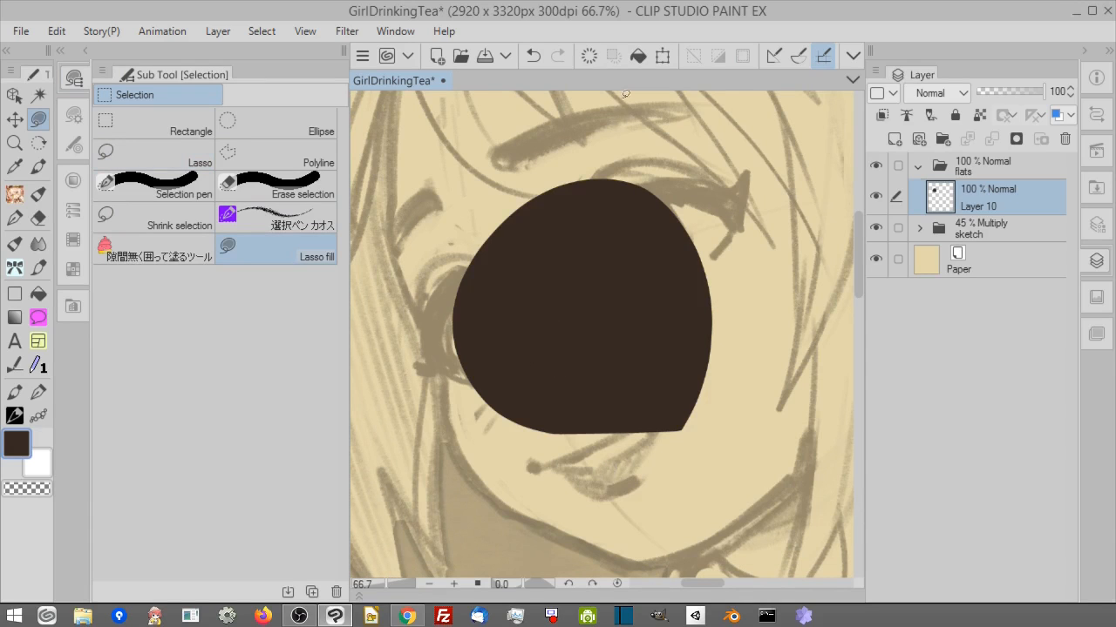
{"action": "left_click", "coordinate": [589, 56]}
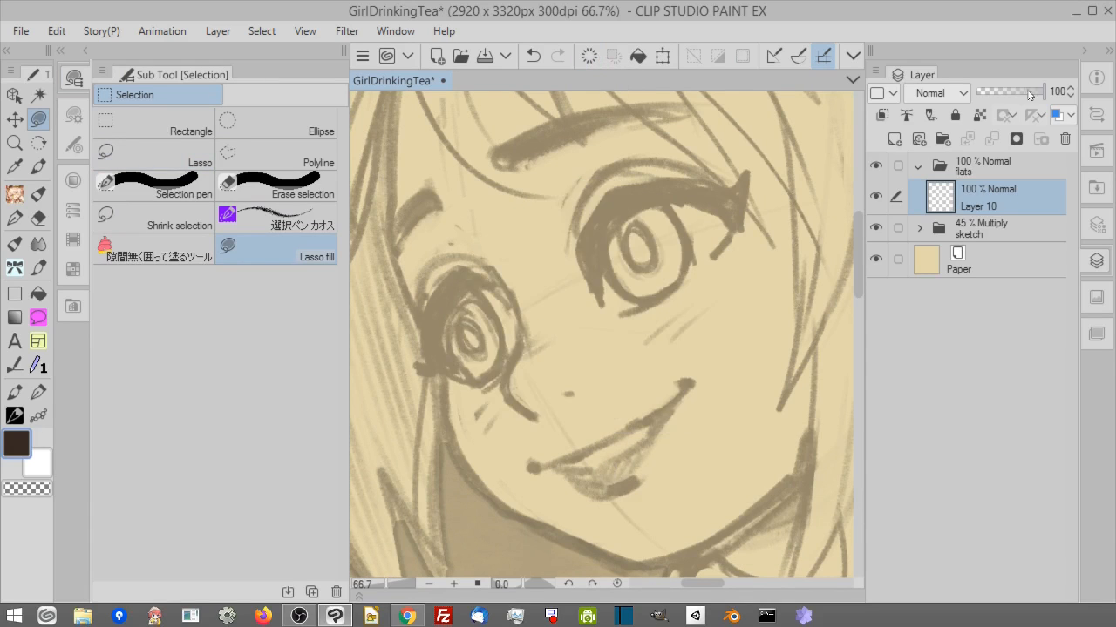
Lower the flats folder's opacity to 78% and check it with a temporary Lasso fill on the layer inside.
{"action": "left_click", "coordinate": [1009, 164]}
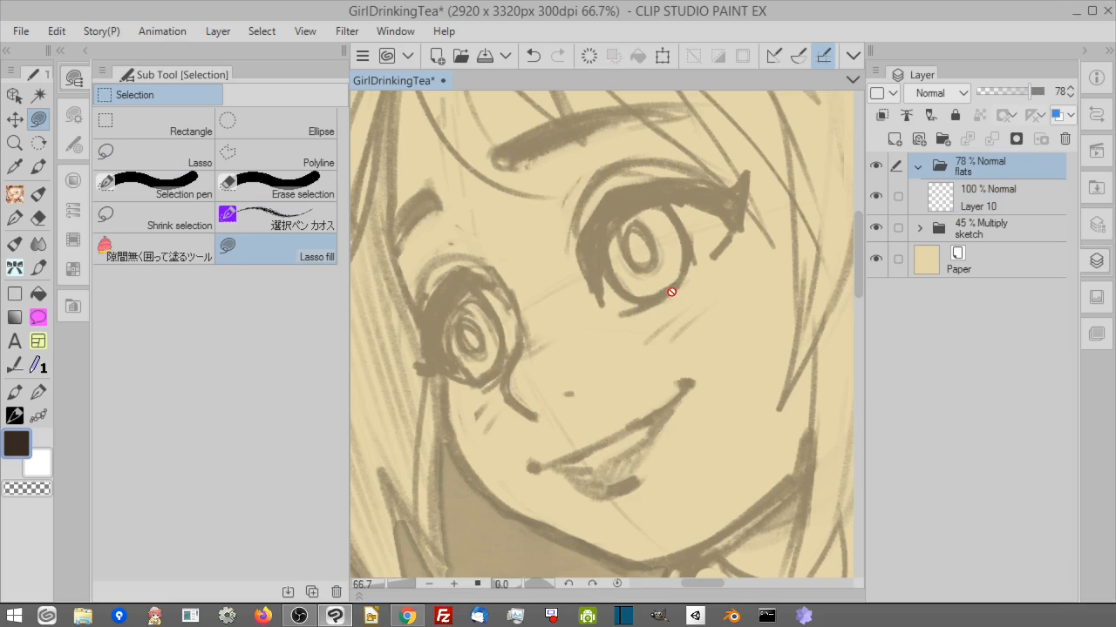
{"action": "left_click", "coordinate": [956, 208]}
{"action": "mouse_move", "coordinate": [624, 478]}
{"action": "left_mouse_down"}
{"action": "mouse_move", "coordinate": [665, 384]}
{"action": "mouse_move", "coordinate": [666, 413]}
{"action": "left_mouse_up"}
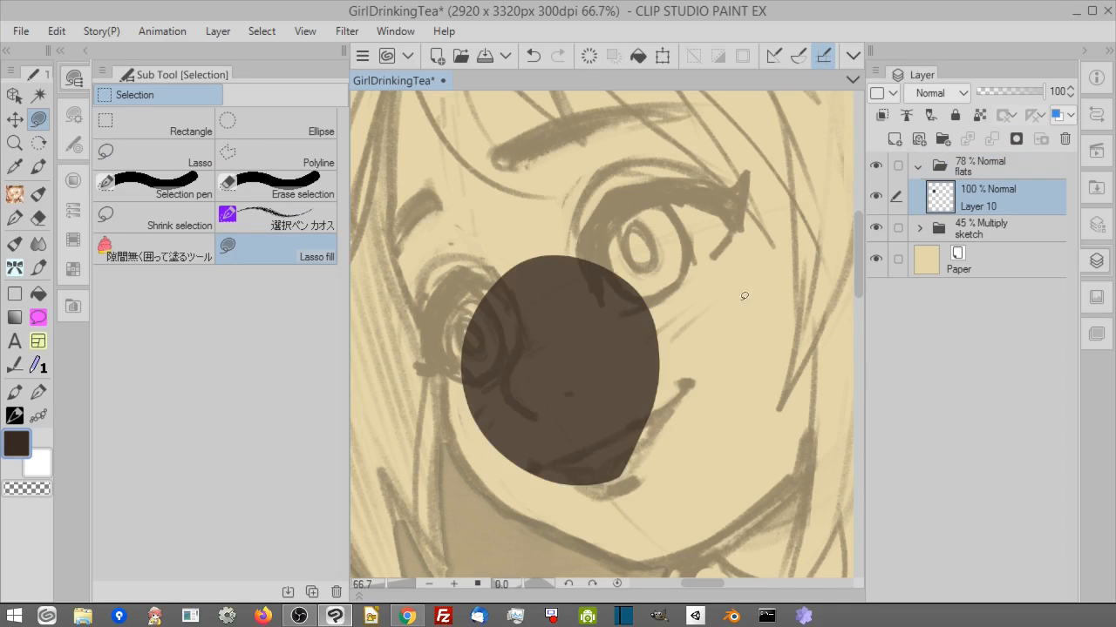
{"action": "left_click", "coordinate": [589, 55]}
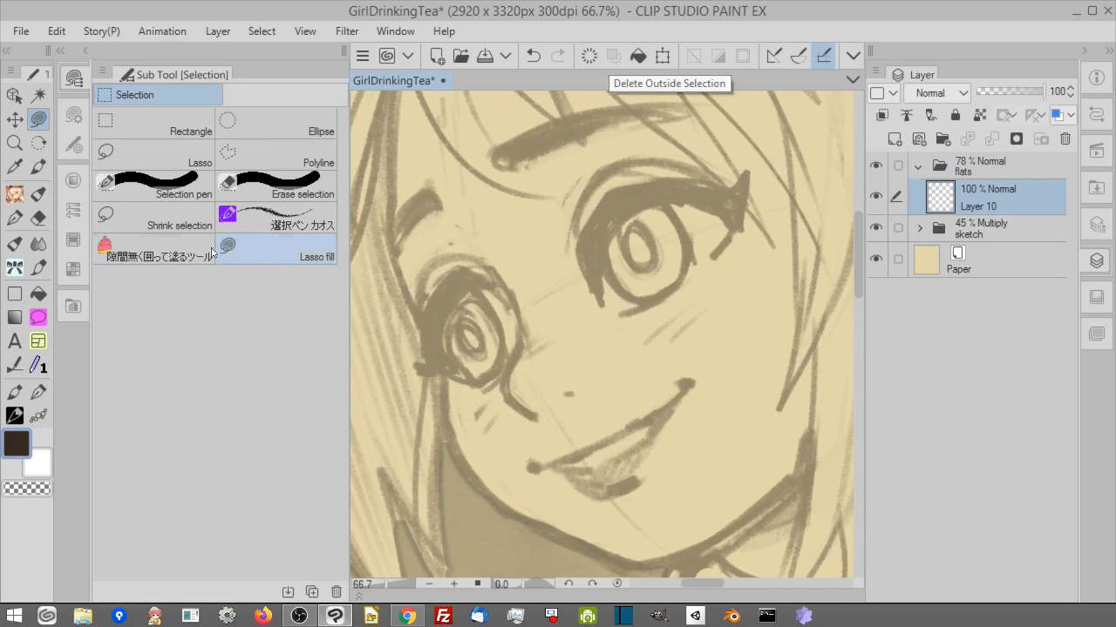
Try a plain Lasso selection around the mouth and cheek, fill it dark brown, deselect, and clear the layer.
{"action": "left_click", "coordinate": [157, 156]}
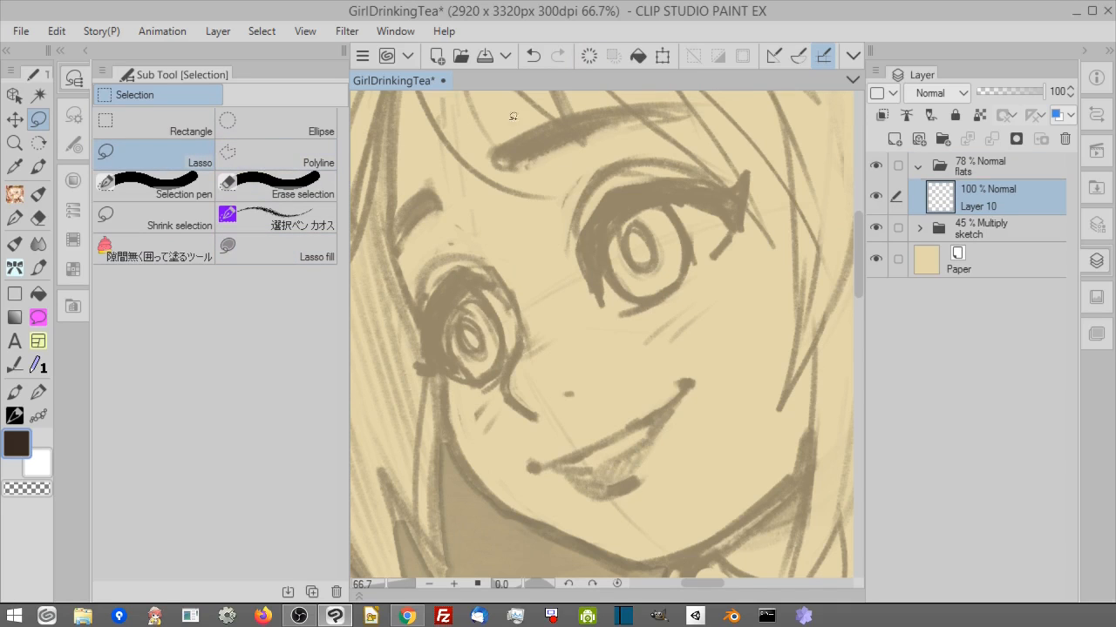
{"action": "mouse_move", "coordinate": [659, 527]}
{"action": "left_mouse_down"}
{"action": "mouse_move", "coordinate": [503, 387]}
{"action": "mouse_move", "coordinate": [788, 324]}
{"action": "mouse_move", "coordinate": [782, 446]}
{"action": "left_mouse_up"}
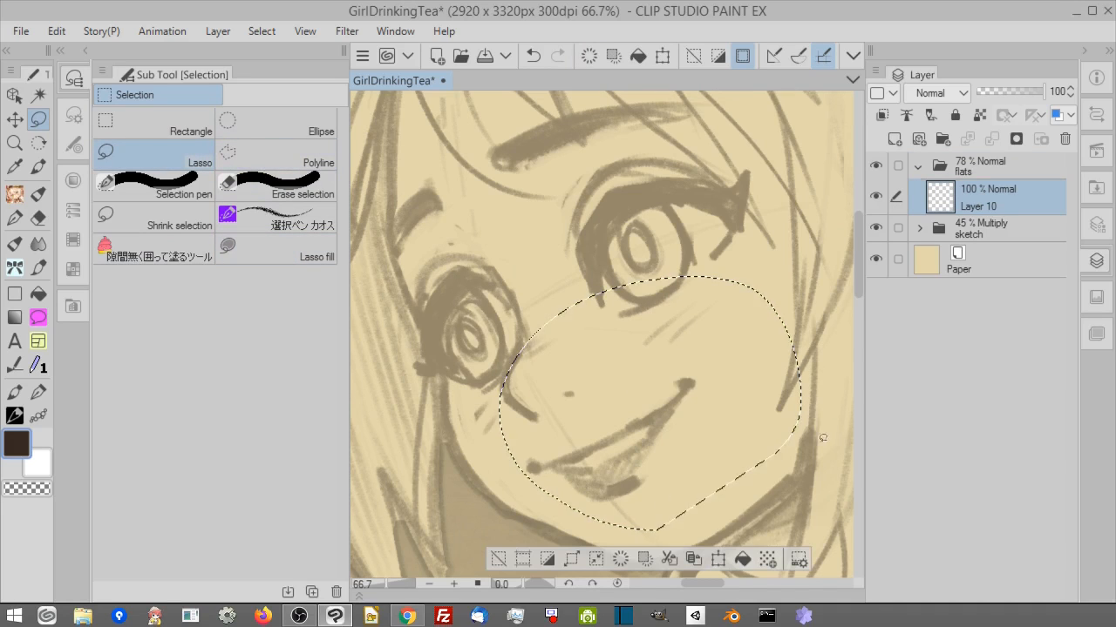
{"action": "left_click", "coordinate": [742, 560]}
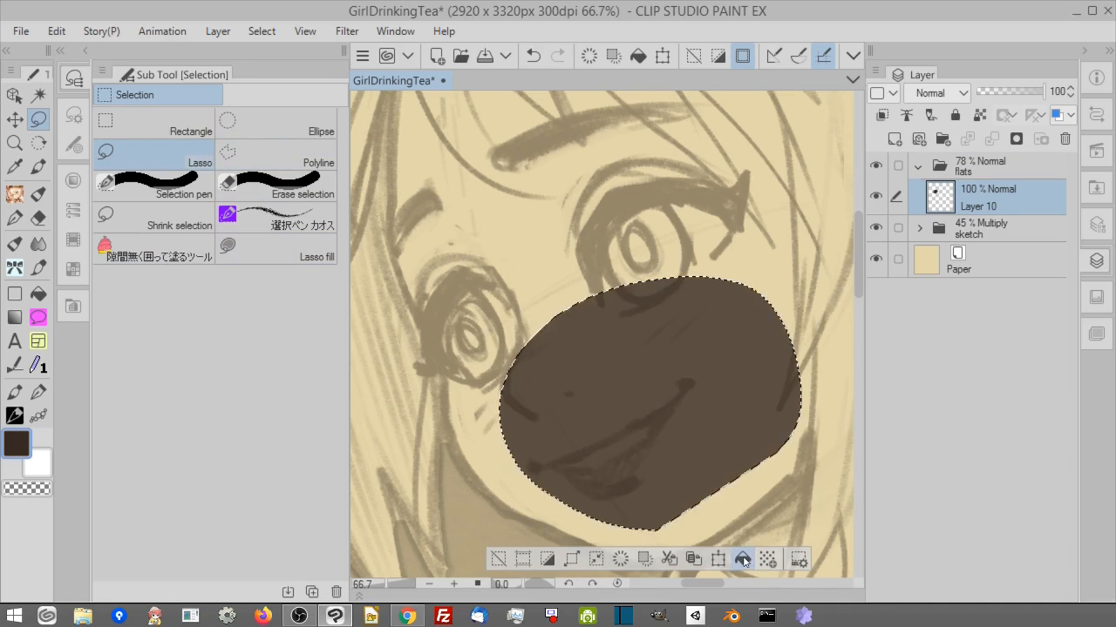
{"action": "left_click", "coordinate": [500, 557]}
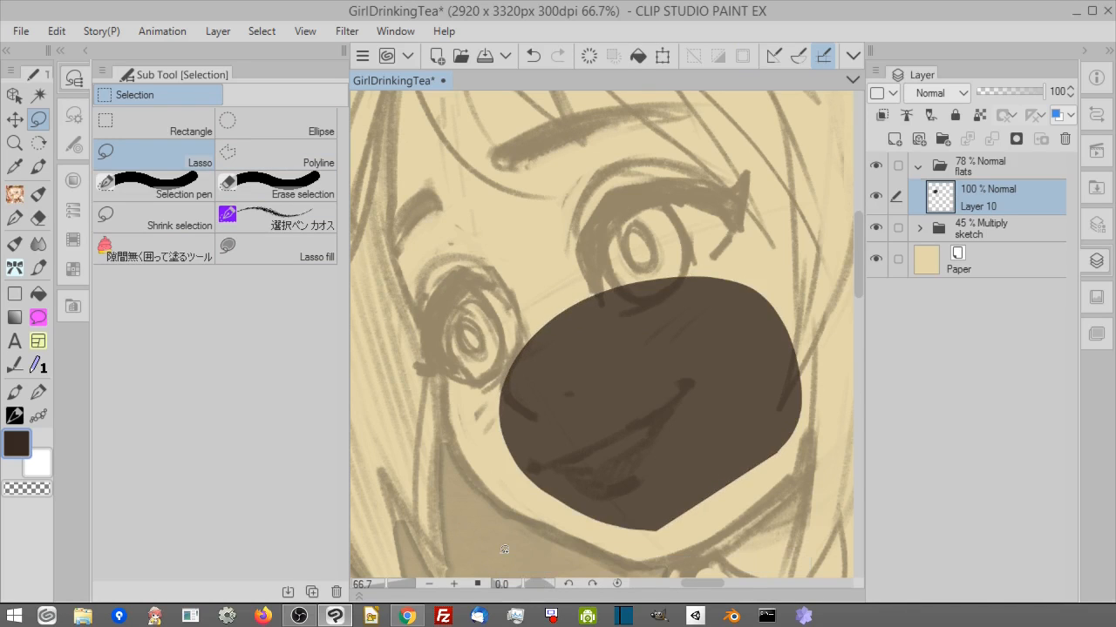
{"action": "left_click", "coordinate": [589, 52]}
Pick a light peach skin tone from the colour set and switch back to the Lasso fill sub tool.
{"action": "left_click", "coordinate": [73, 180]}
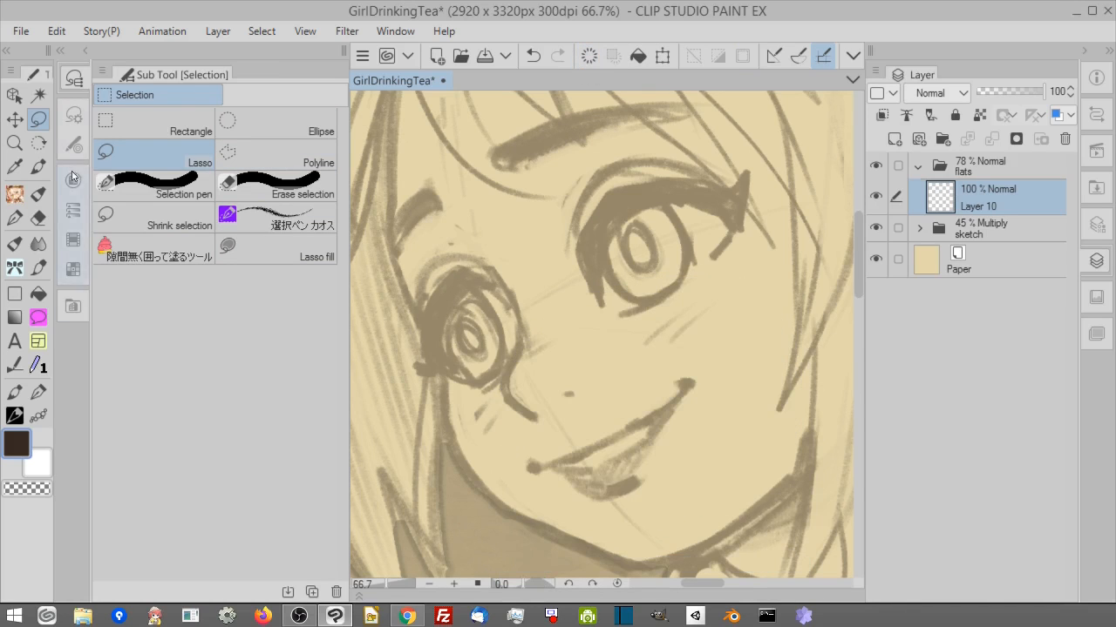
{"action": "left_click", "coordinate": [292, 416]}
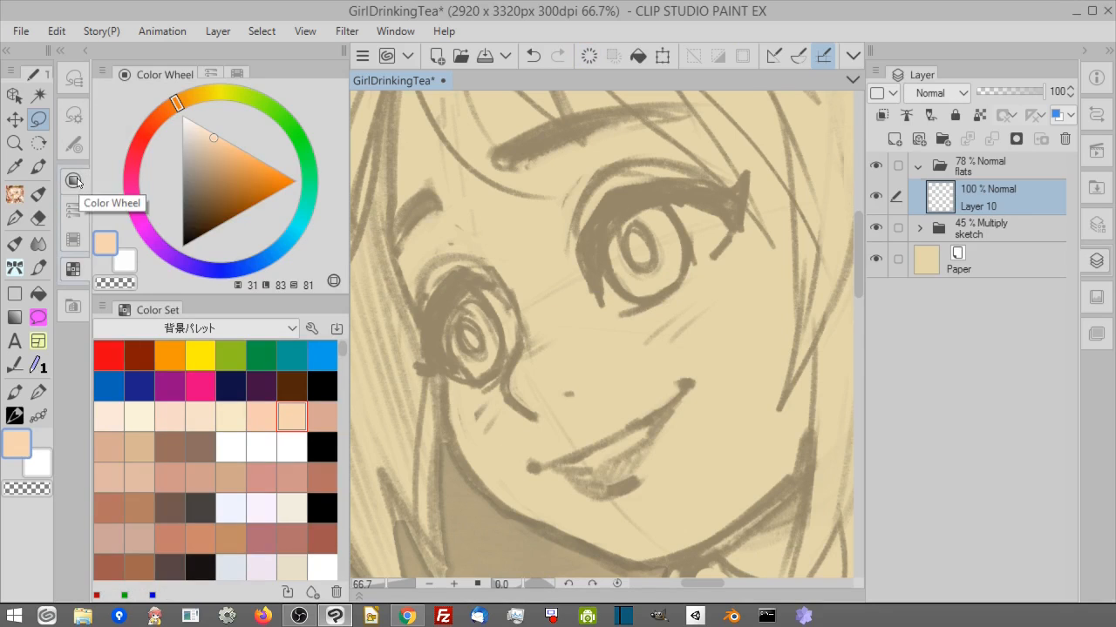
{"action": "left_click", "coordinate": [73, 76]}
{"action": "left_click", "coordinate": [276, 248]}
{"action": "left_click", "coordinate": [73, 77]}
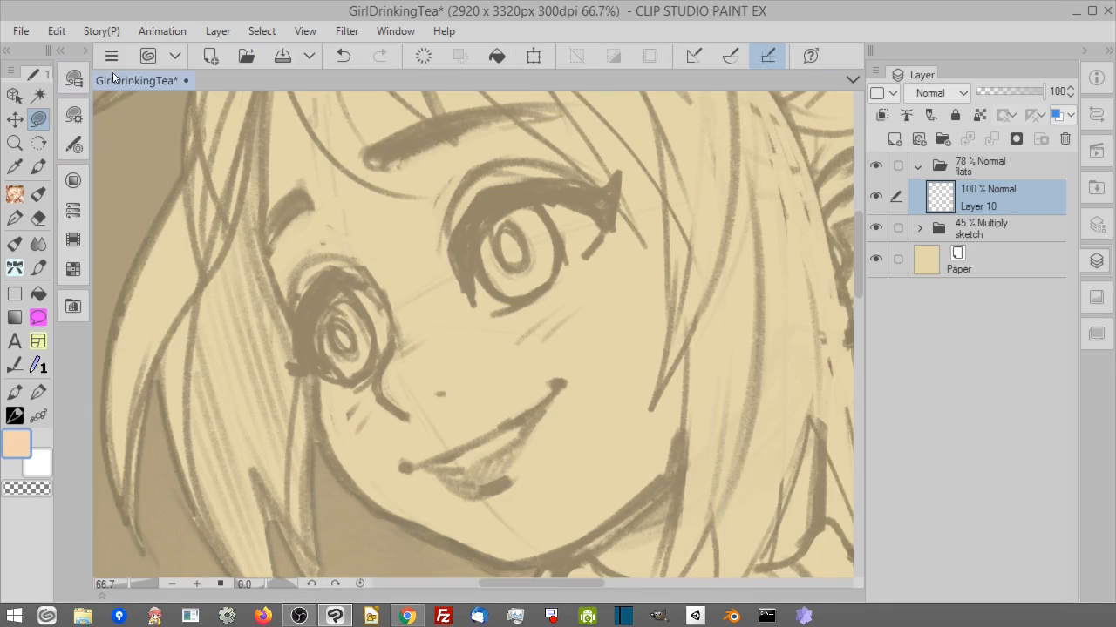
Lasso-fill the jaw, mouth and far eye area of the face with the peach skin tone, following the sketched outline.
{"action": "left_click_drag", "start_coordinate": [319, 570], "coordinate": [380, 499]}
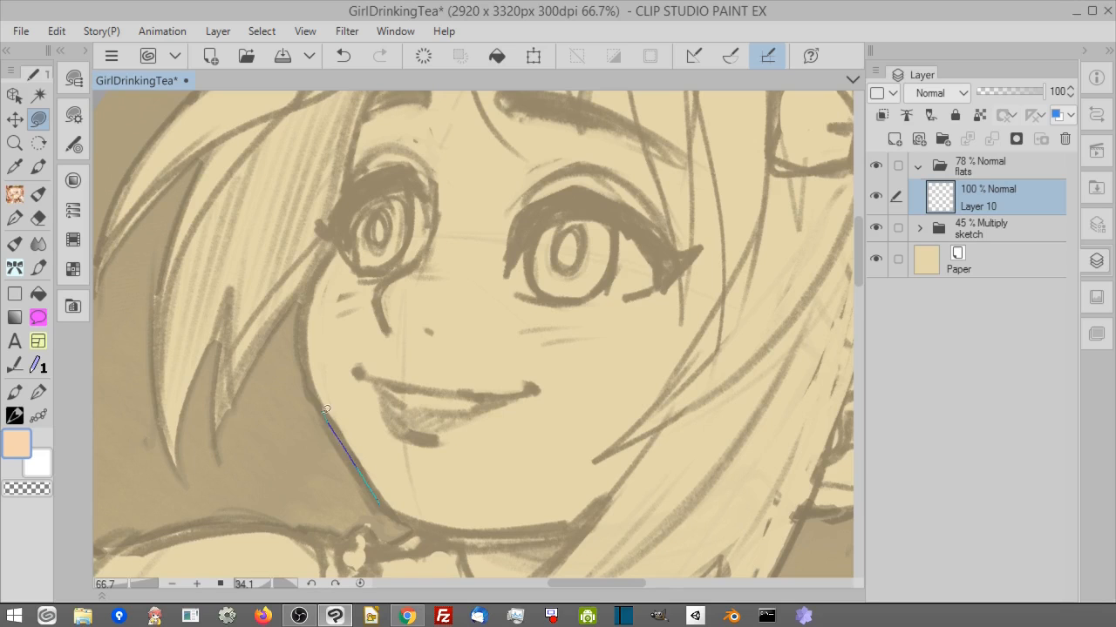
{"action": "mouse_move", "coordinate": [304, 347]}
{"action": "left_mouse_down"}
{"action": "mouse_move", "coordinate": [414, 260]}
{"action": "mouse_move", "coordinate": [509, 383]}
{"action": "mouse_move", "coordinate": [477, 502]}
{"action": "left_mouse_up"}
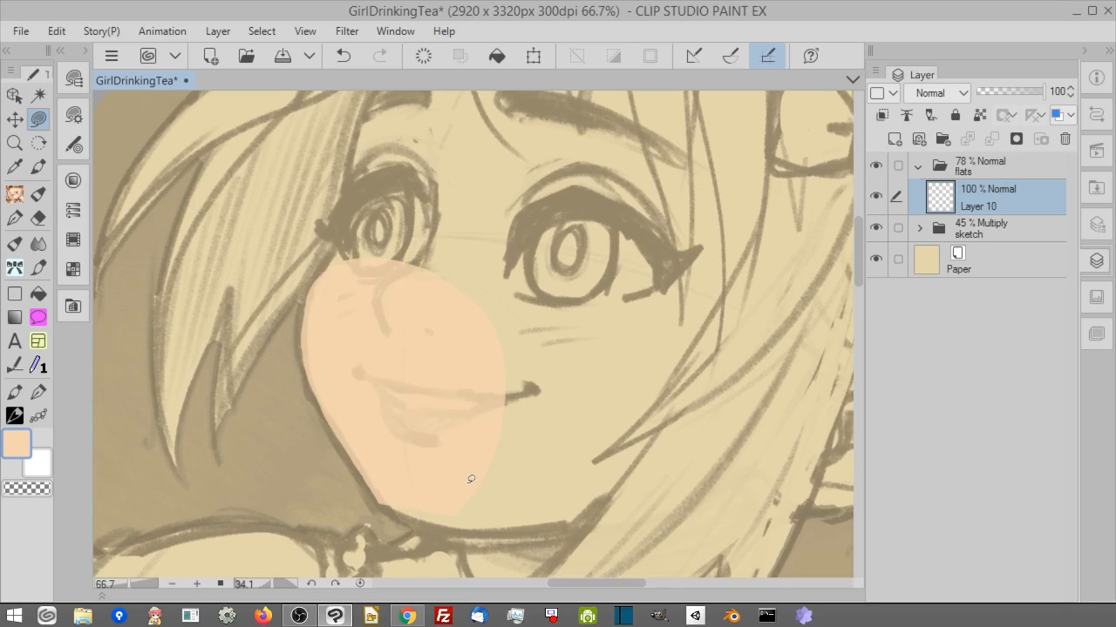
{"action": "left_click_drag", "start_coordinate": [498, 340], "coordinate": [510, 451]}
{"action": "scroll", "coordinate": [353, 417], "scroll_direction": "up", "scroll_amount": 2}
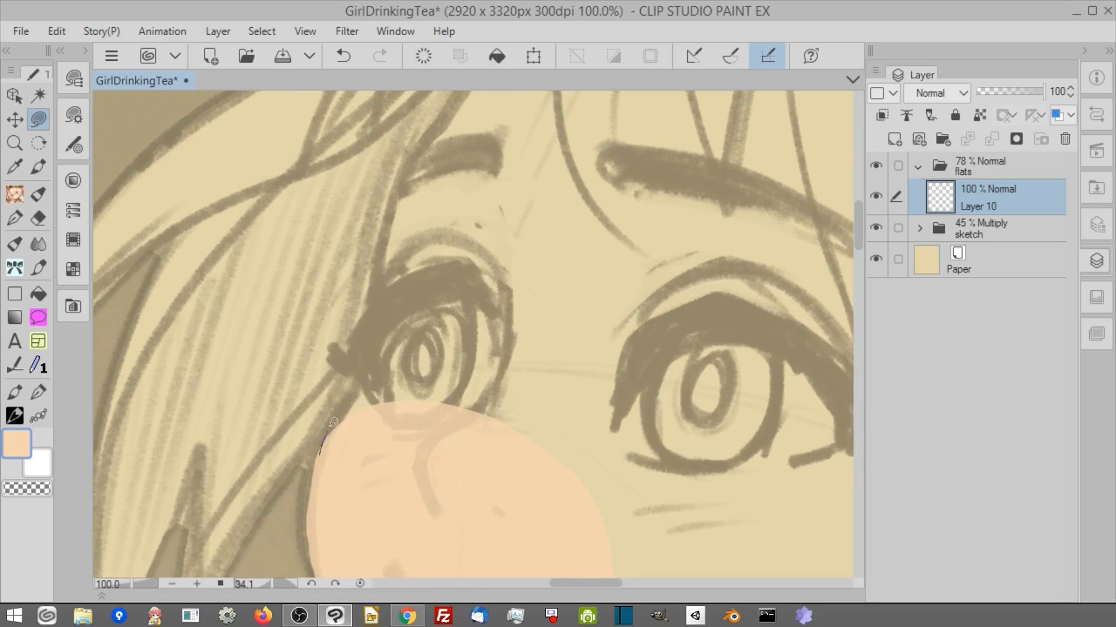
{"action": "mouse_move", "coordinate": [390, 210]}
{"action": "left_mouse_down"}
{"action": "mouse_move", "coordinate": [536, 122]}
{"action": "mouse_move", "coordinate": [544, 496]}
{"action": "left_mouse_up"}
{"action": "left_click", "coordinate": [172, 584]}
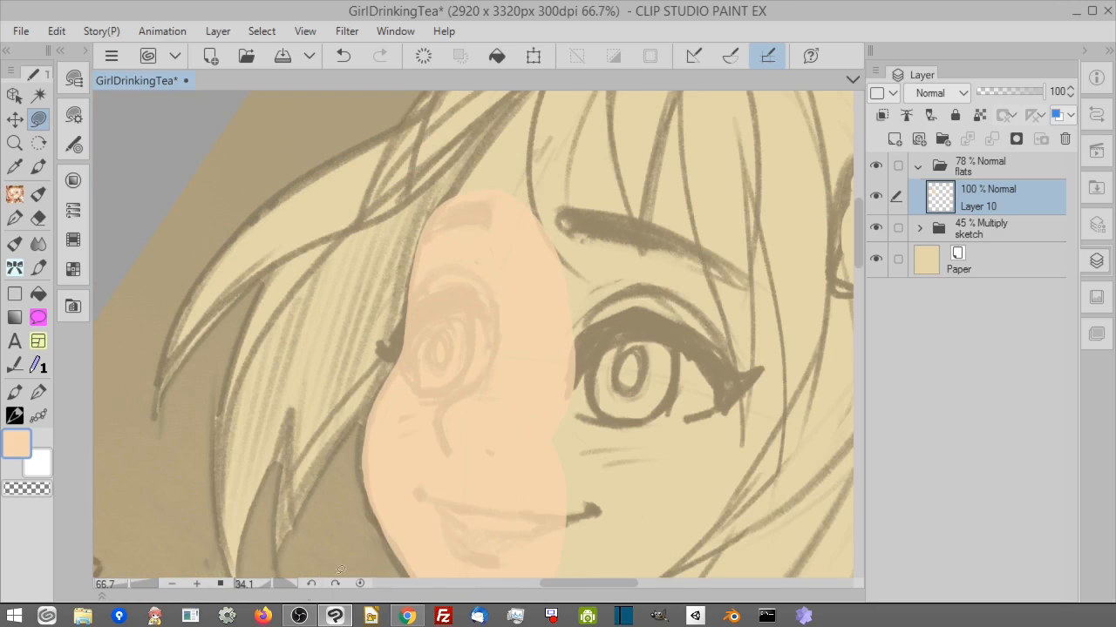
Lasso-fill the forehead, near eye and remaining cheek with peach, continuing the skin flat along the hairline.
{"action": "left_click_drag", "start_coordinate": [280, 584], "coordinate": [278, 584]}
{"action": "scroll", "coordinate": [518, 433], "scroll_direction": "up", "scroll_amount": 3}
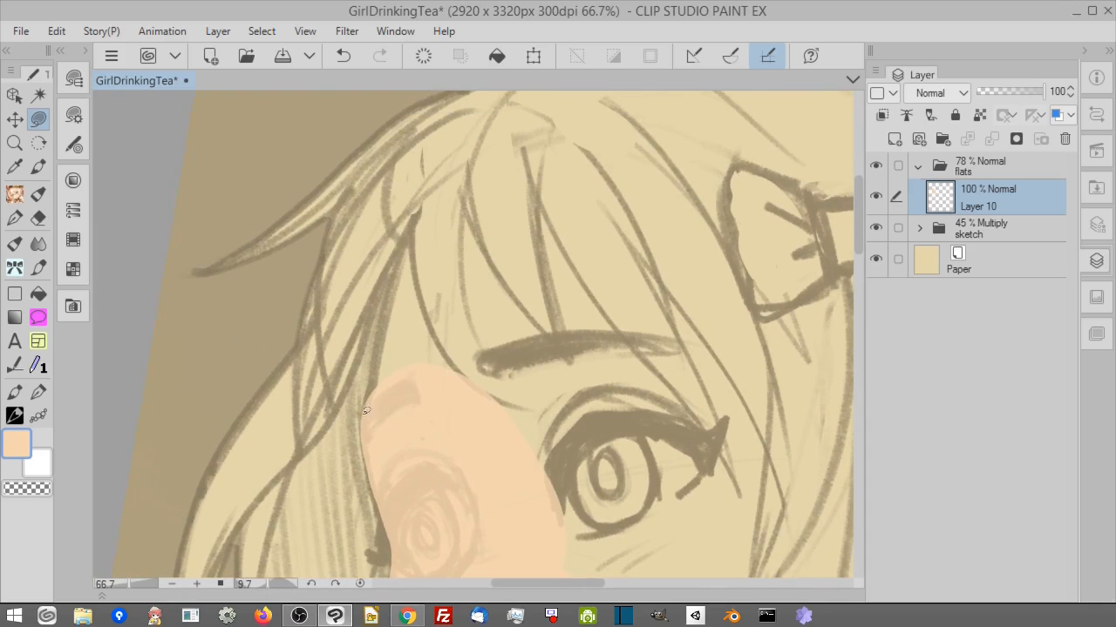
{"action": "mouse_move", "coordinate": [389, 290]}
{"action": "left_mouse_down"}
{"action": "mouse_move", "coordinate": [537, 158]}
{"action": "mouse_move", "coordinate": [709, 222]}
{"action": "mouse_move", "coordinate": [762, 422]}
{"action": "mouse_move", "coordinate": [633, 563]}
{"action": "left_mouse_up"}
{"action": "mouse_move", "coordinate": [711, 490]}
{"action": "left_mouse_down"}
{"action": "mouse_move", "coordinate": [629, 384]}
{"action": "mouse_move", "coordinate": [595, 289]}
{"action": "left_mouse_up"}
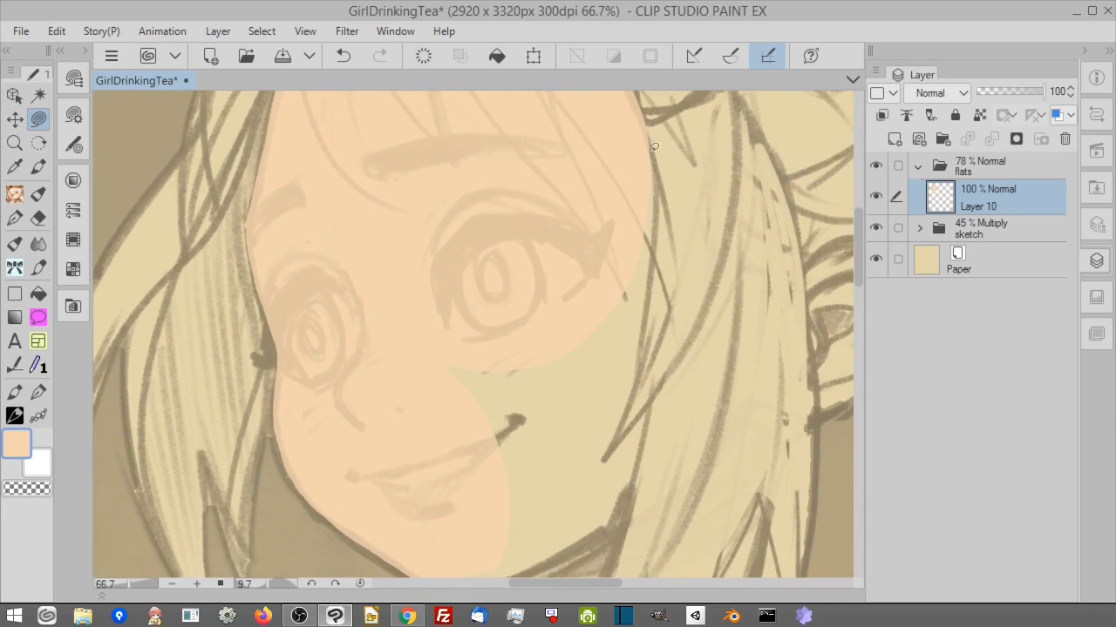
{"action": "mouse_move", "coordinate": [654, 147]}
{"action": "left_mouse_down"}
{"action": "mouse_move", "coordinate": [660, 243]}
{"action": "mouse_move", "coordinate": [633, 390]}
{"action": "mouse_move", "coordinate": [610, 441]}
{"action": "left_mouse_up"}
{"action": "mouse_move", "coordinate": [658, 393]}
{"action": "left_mouse_down"}
{"action": "mouse_move", "coordinate": [627, 499]}
{"action": "mouse_move", "coordinate": [537, 564]}
{"action": "mouse_move", "coordinate": [375, 480]}
{"action": "left_mouse_up"}
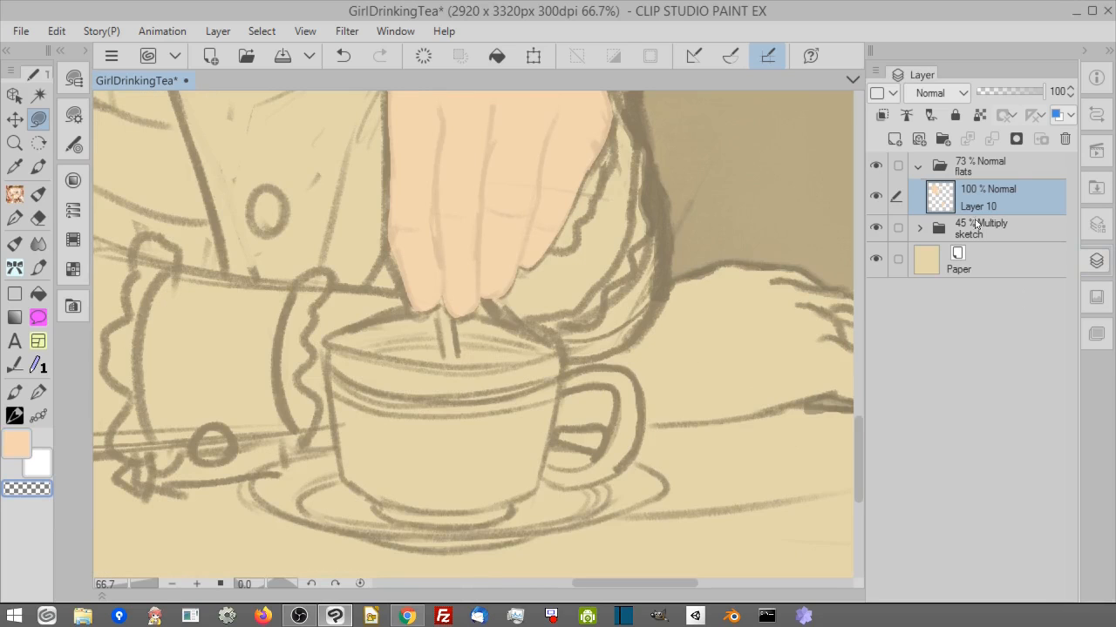
Add a new raster layer in the flats folder, beneath the skin colour layer.
{"action": "left_click", "coordinate": [978, 227]}
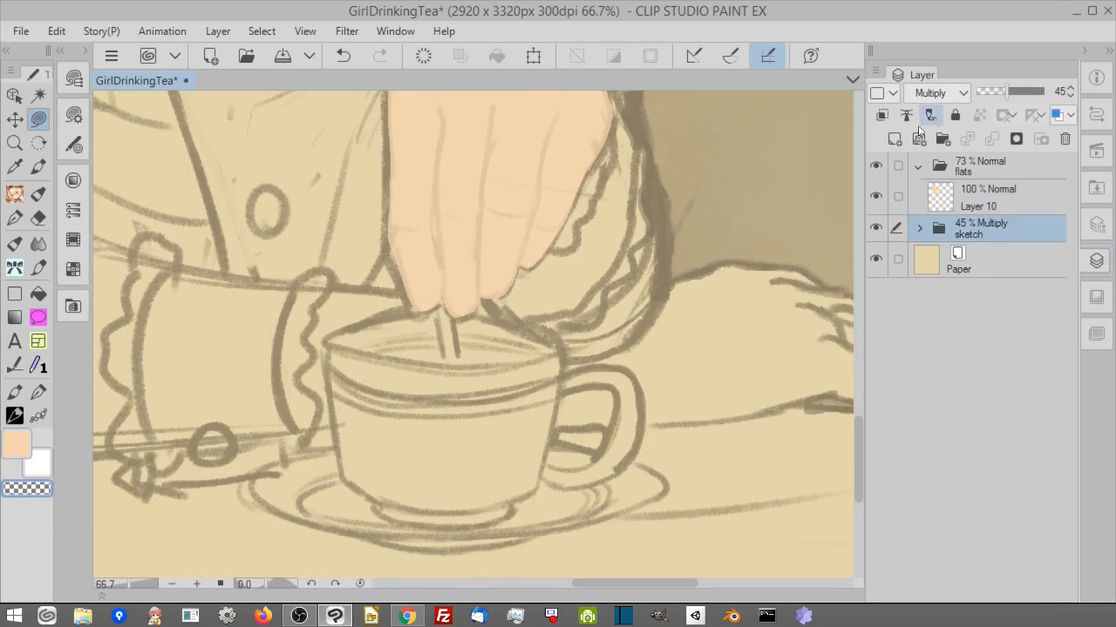
{"action": "left_click", "coordinate": [894, 139]}
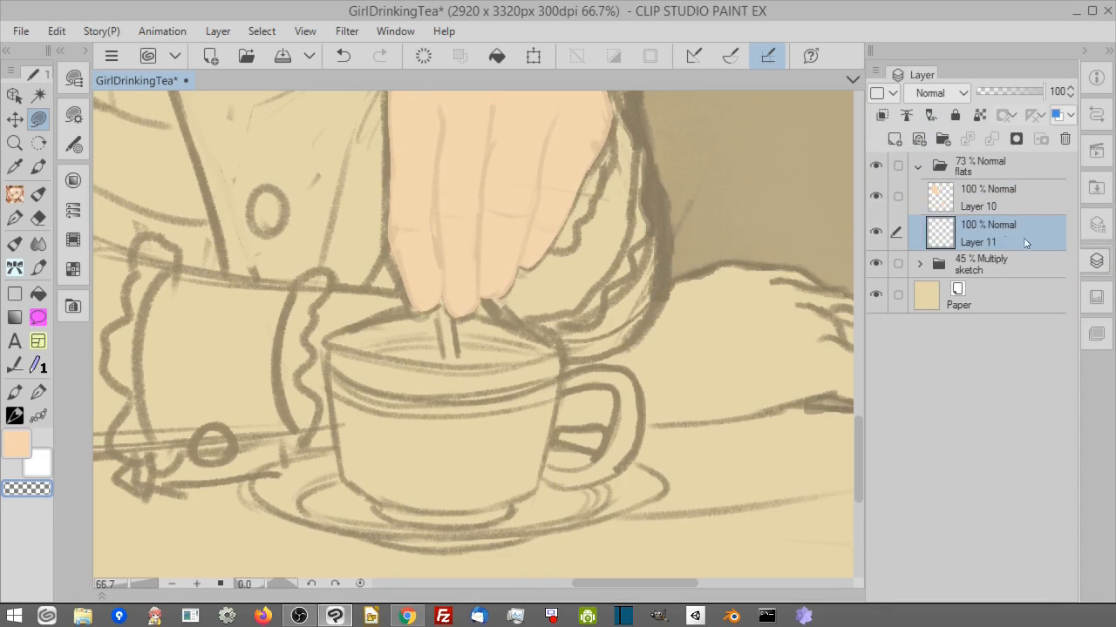
Set the drawing colour to a darker peach skin tone, H 26, L 74, S 60.
{"action": "left_click", "coordinate": [15, 443]}
{"action": "left_click", "coordinate": [73, 182]}
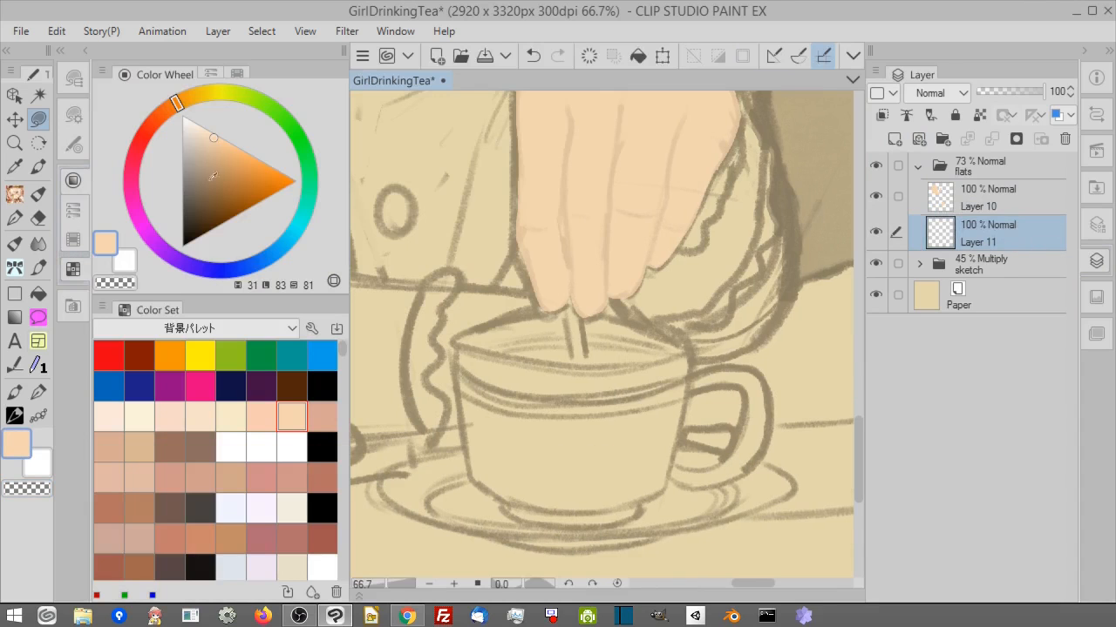
{"action": "left_click", "coordinate": [214, 148]}
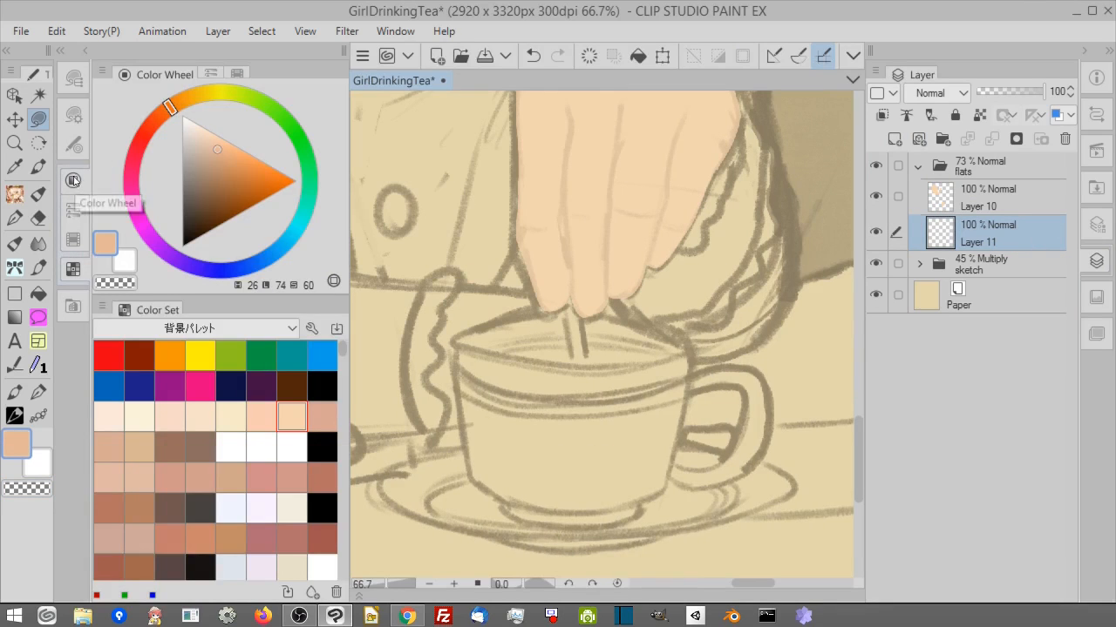
{"action": "left_click", "coordinate": [73, 182]}
{"action": "left_click", "coordinate": [196, 584]}
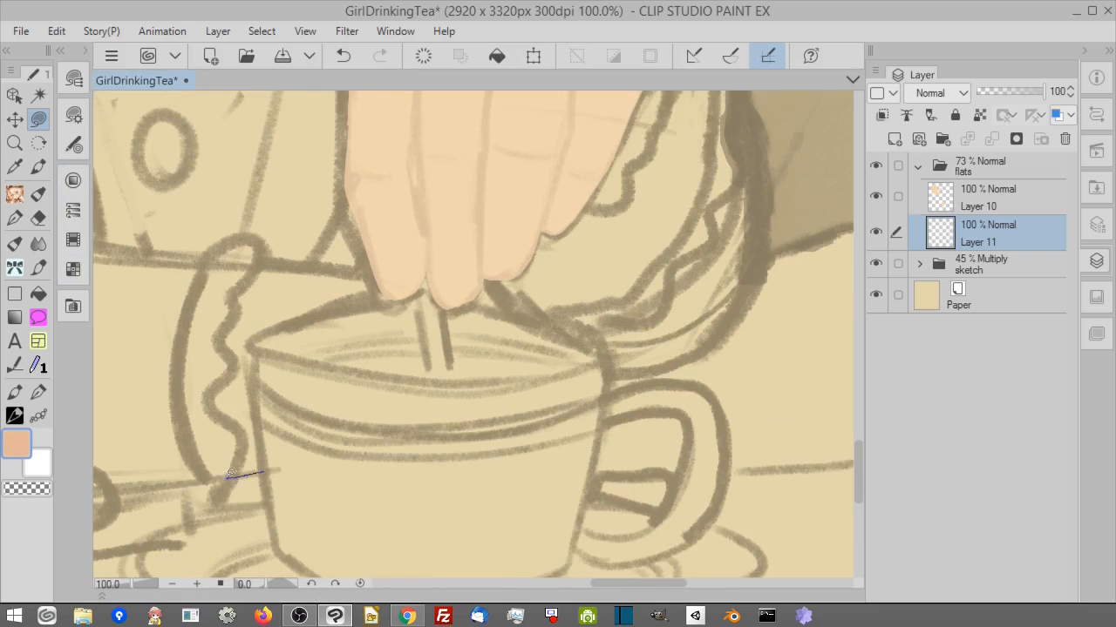
Lasso-fill the forearm between the frilled cuff and the cup with darker peach, and trim its edge with the transparent colour.
{"action": "mouse_move", "coordinate": [209, 387]}
{"action": "left_mouse_down"}
{"action": "mouse_move", "coordinate": [252, 365]}
{"action": "mouse_move", "coordinate": [263, 330]}
{"action": "mouse_move", "coordinate": [394, 283]}
{"action": "mouse_move", "coordinate": [255, 269]}
{"action": "left_mouse_up"}
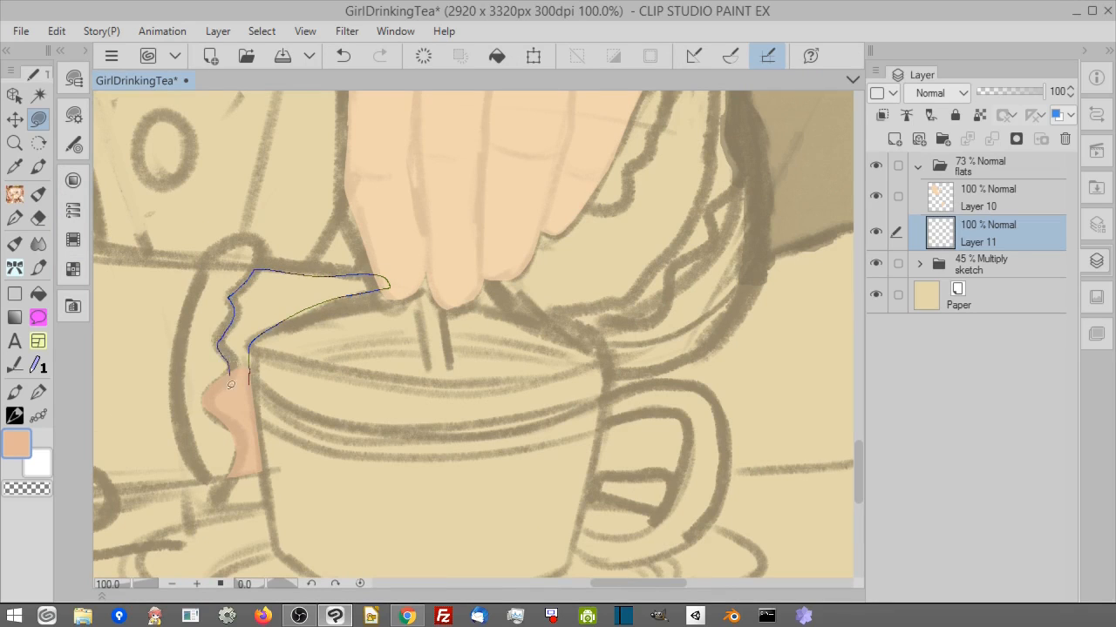
{"action": "left_click_drag", "start_coordinate": [230, 384], "coordinate": [233, 384]}
{"action": "left_click_drag", "start_coordinate": [315, 309], "coordinate": [252, 337]}
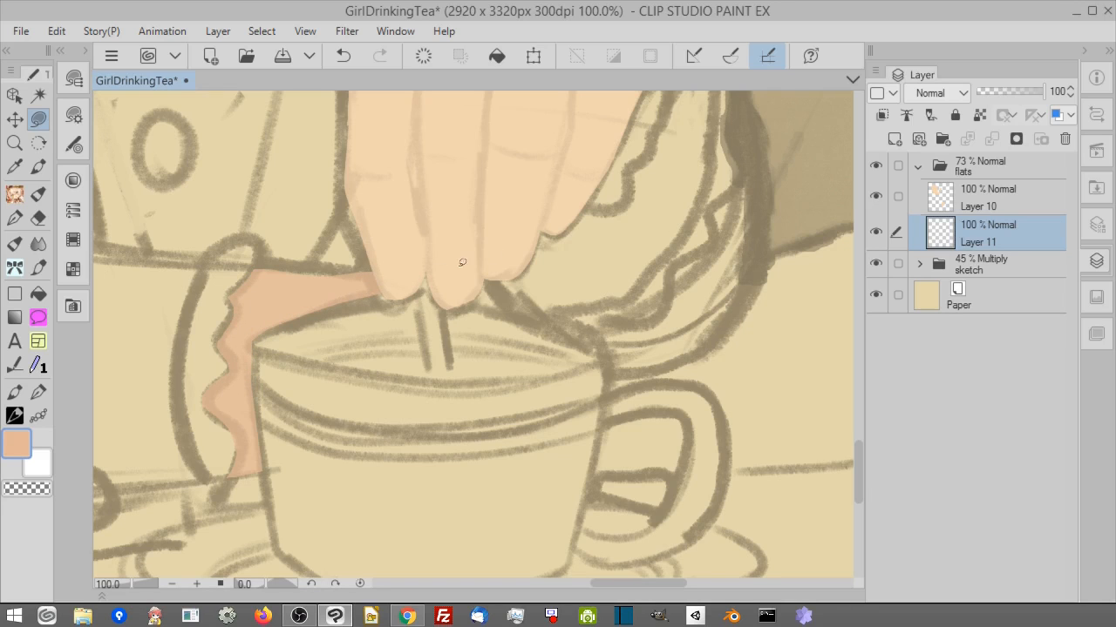
{"action": "left_click_drag", "start_coordinate": [267, 584], "coordinate": [255, 585]}
{"action": "left_click", "coordinate": [30, 488]}
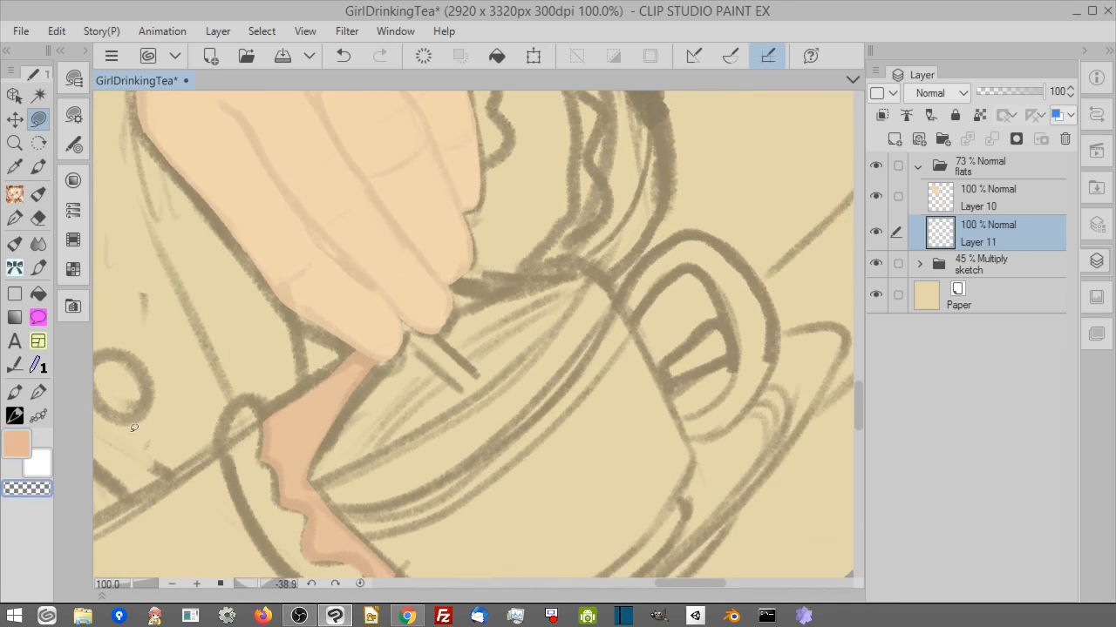
{"action": "left_click_drag", "start_coordinate": [272, 409], "coordinate": [379, 303]}
{"action": "left_click", "coordinate": [19, 449]}
Lasso-fill the skin visible through the cup handle's upper opening and the wrist area beside the handle with the darker peach.
{"action": "mouse_move", "coordinate": [749, 251]}
{"action": "left_mouse_down"}
{"action": "mouse_move", "coordinate": [610, 318]}
{"action": "mouse_move", "coordinate": [558, 389]}
{"action": "left_mouse_up"}
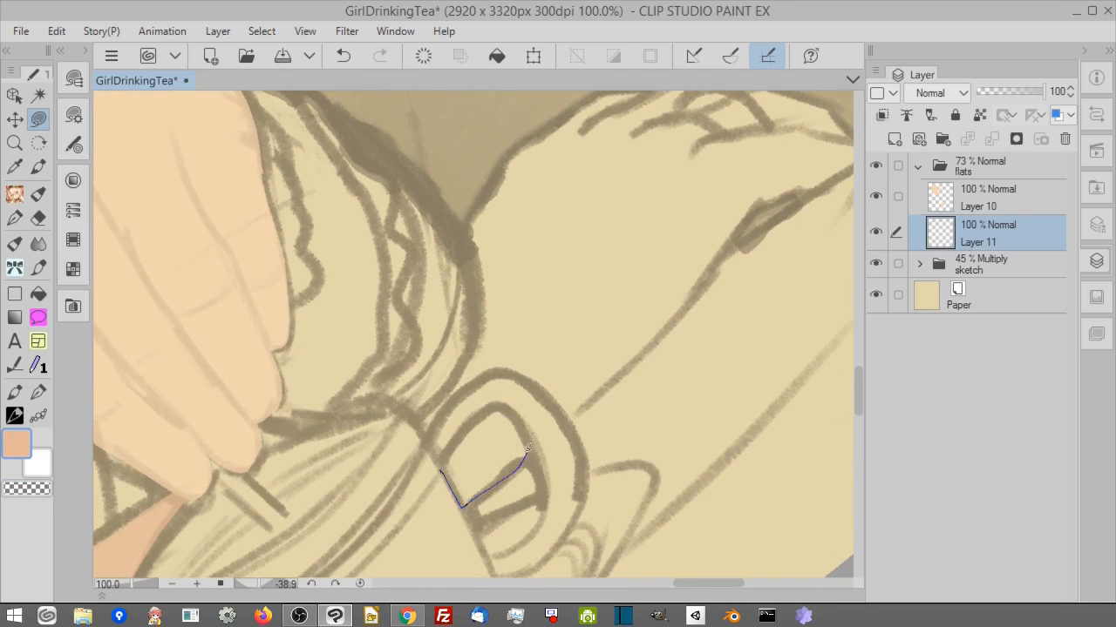
{"action": "left_click_drag", "start_coordinate": [485, 407], "coordinate": [482, 410]}
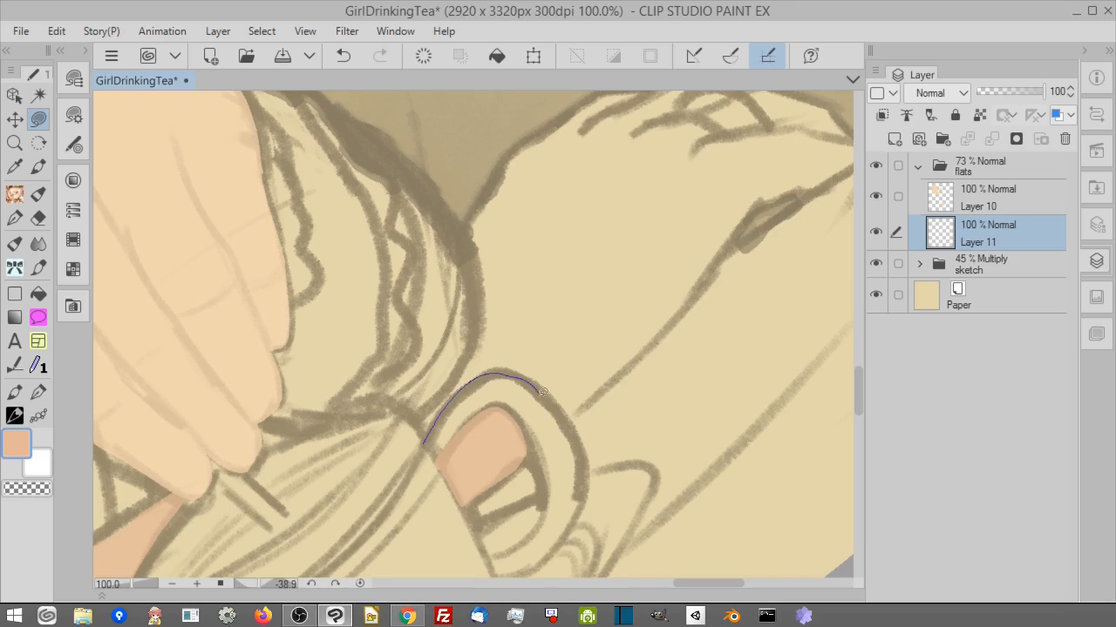
{"action": "mouse_move", "coordinate": [609, 381]}
{"action": "left_mouse_down"}
{"action": "mouse_move", "coordinate": [693, 243]}
{"action": "mouse_move", "coordinate": [479, 241]}
{"action": "left_mouse_up"}
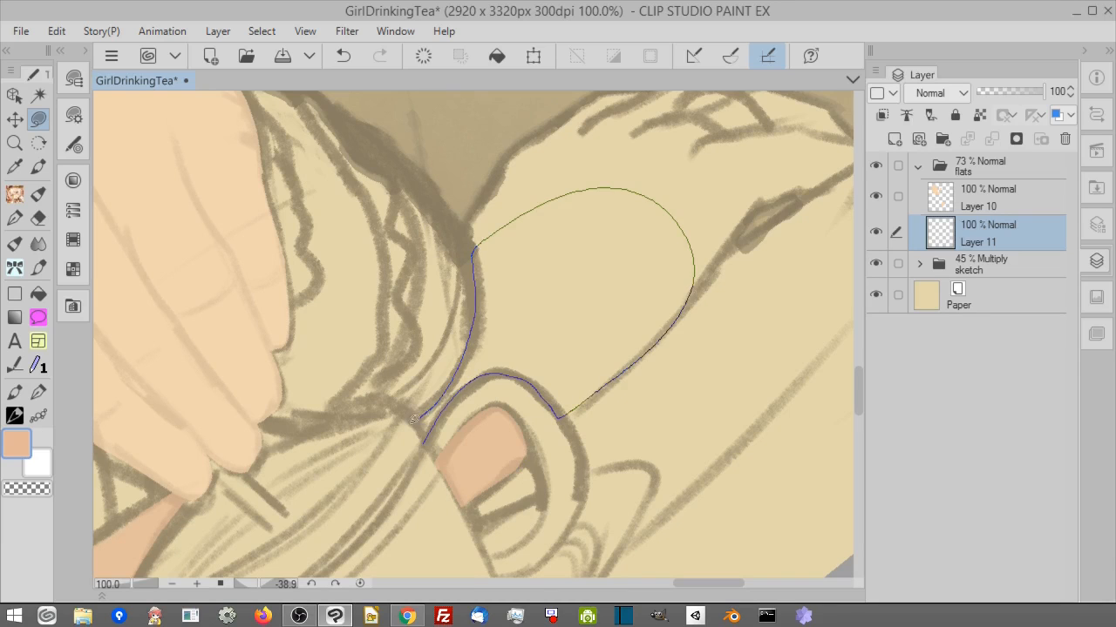
{"action": "left_click_drag", "start_coordinate": [413, 419], "coordinate": [558, 303]}
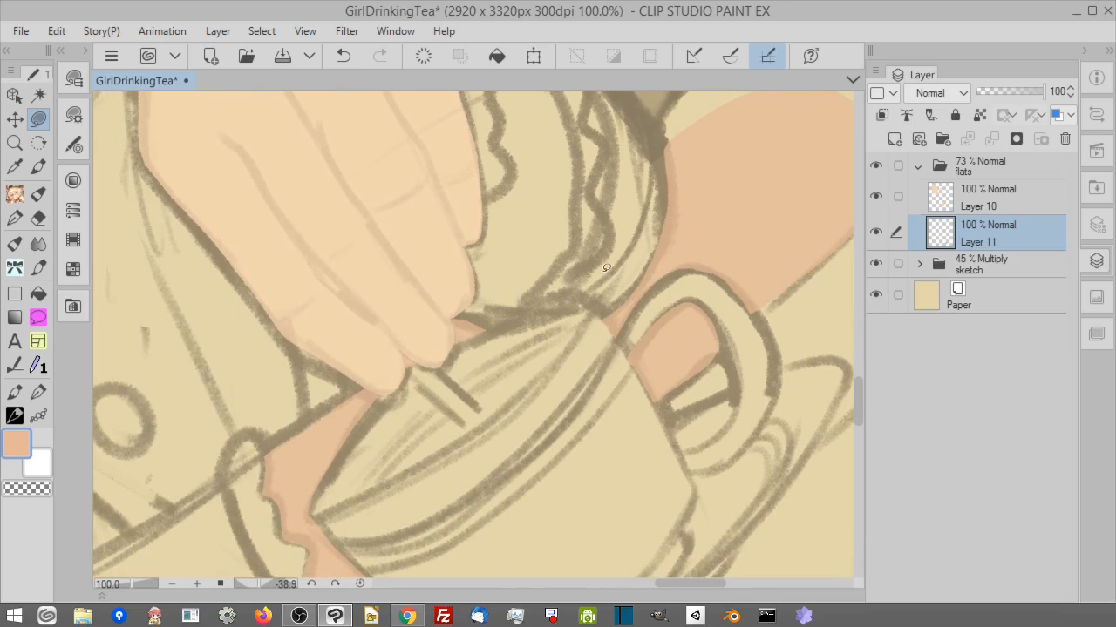
Extend the darker peach flat across the far hand with Lasso fill, following the back of the hand, the underside and the fingertips.
{"action": "left_click_drag", "start_coordinate": [742, 241], "coordinate": [489, 486]}
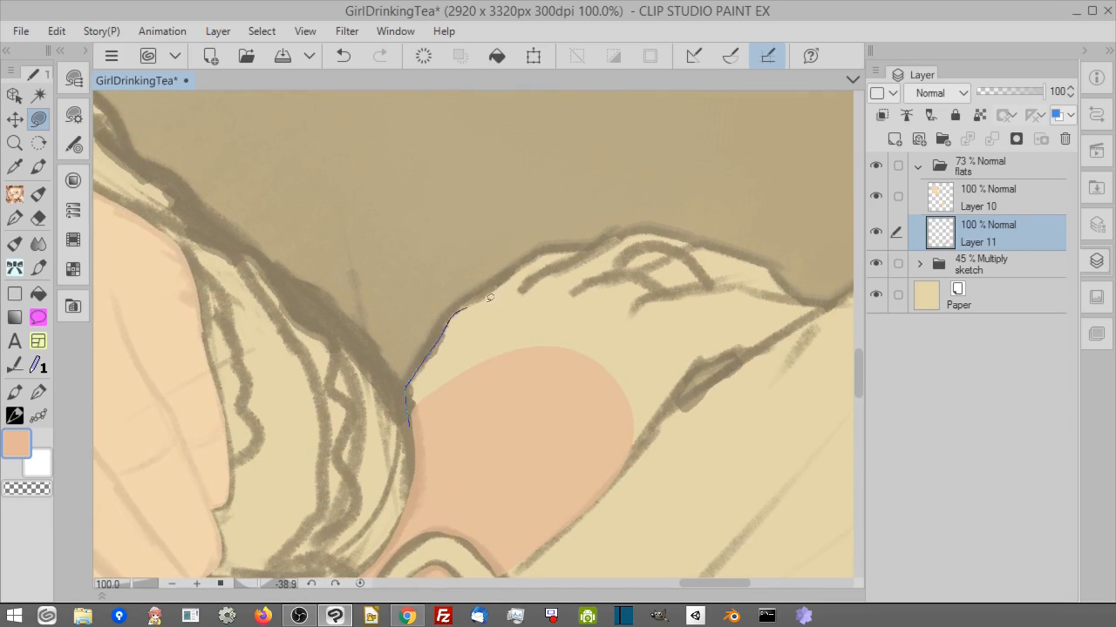
{"action": "left_click_drag", "start_coordinate": [490, 297], "coordinate": [627, 394]}
{"action": "left_click_drag", "start_coordinate": [635, 441], "coordinate": [578, 412]}
{"action": "left_click_drag", "start_coordinate": [559, 449], "coordinate": [630, 359]}
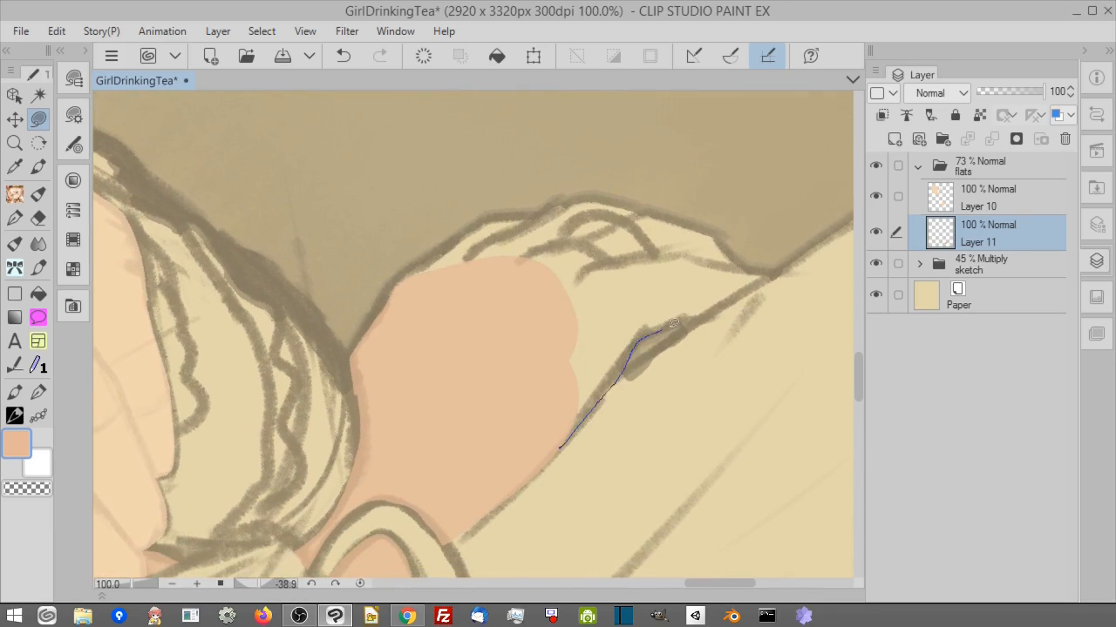
{"action": "mouse_move", "coordinate": [706, 265]}
{"action": "left_mouse_down"}
{"action": "mouse_move", "coordinate": [520, 389]}
{"action": "mouse_move", "coordinate": [551, 443]}
{"action": "left_mouse_up"}
{"action": "left_click_drag", "start_coordinate": [742, 263], "coordinate": [722, 326]}
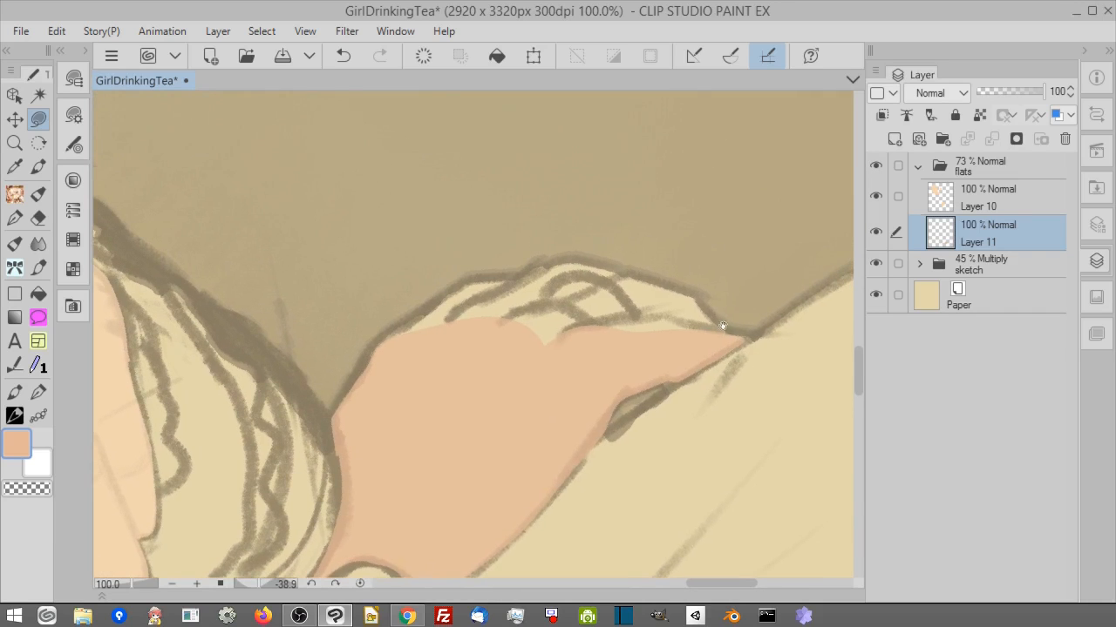
{"action": "mouse_move", "coordinate": [682, 290]}
{"action": "left_mouse_down"}
{"action": "mouse_move", "coordinate": [625, 271]}
{"action": "mouse_move", "coordinate": [462, 392]}
{"action": "left_mouse_up"}
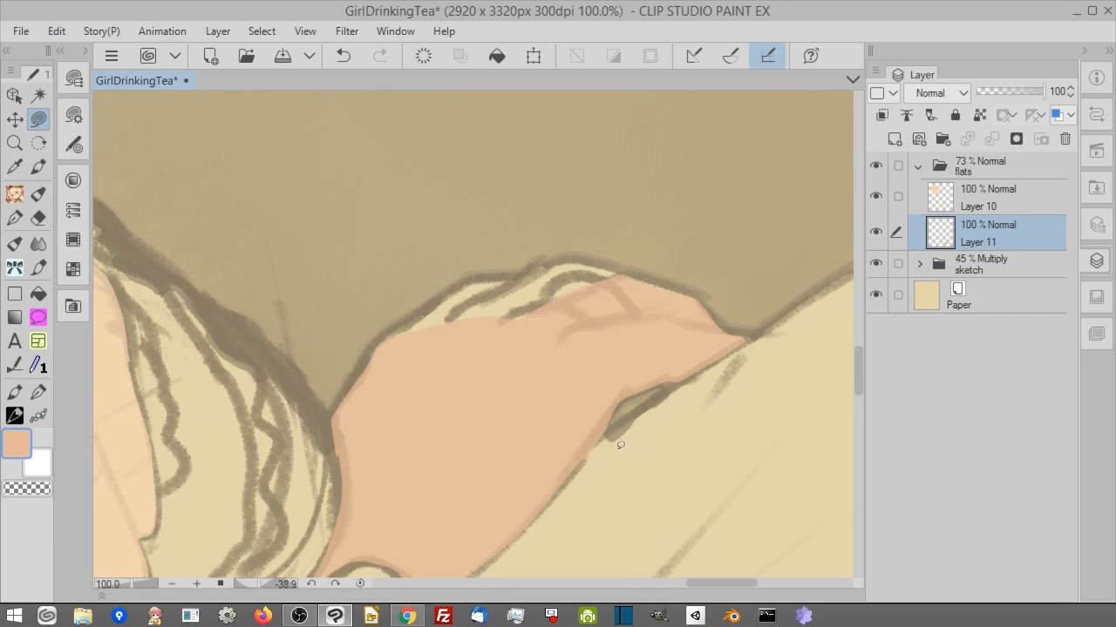
Lasso-fill the remaining gaps along the knuckles of the far hand, restoring the canvas to its unrotated view.
{"action": "left_click", "coordinate": [360, 583]}
{"action": "left_click_drag", "start_coordinate": [541, 385], "coordinate": [521, 376]}
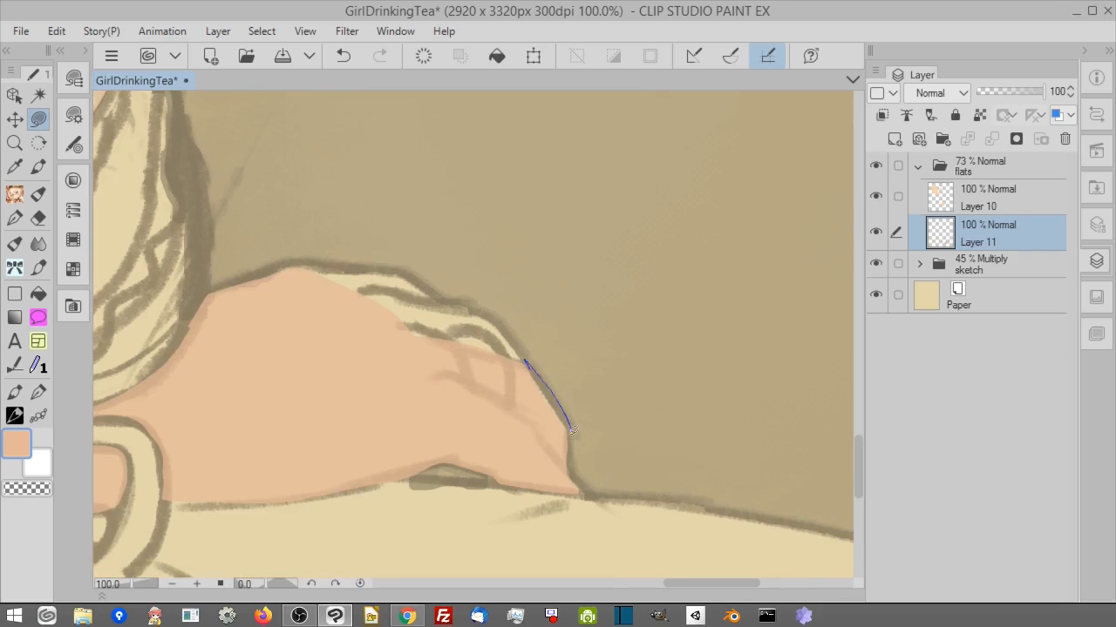
{"action": "left_click_drag", "start_coordinate": [573, 428], "coordinate": [524, 359]}
{"action": "left_click_drag", "start_coordinate": [472, 304], "coordinate": [473, 327]}
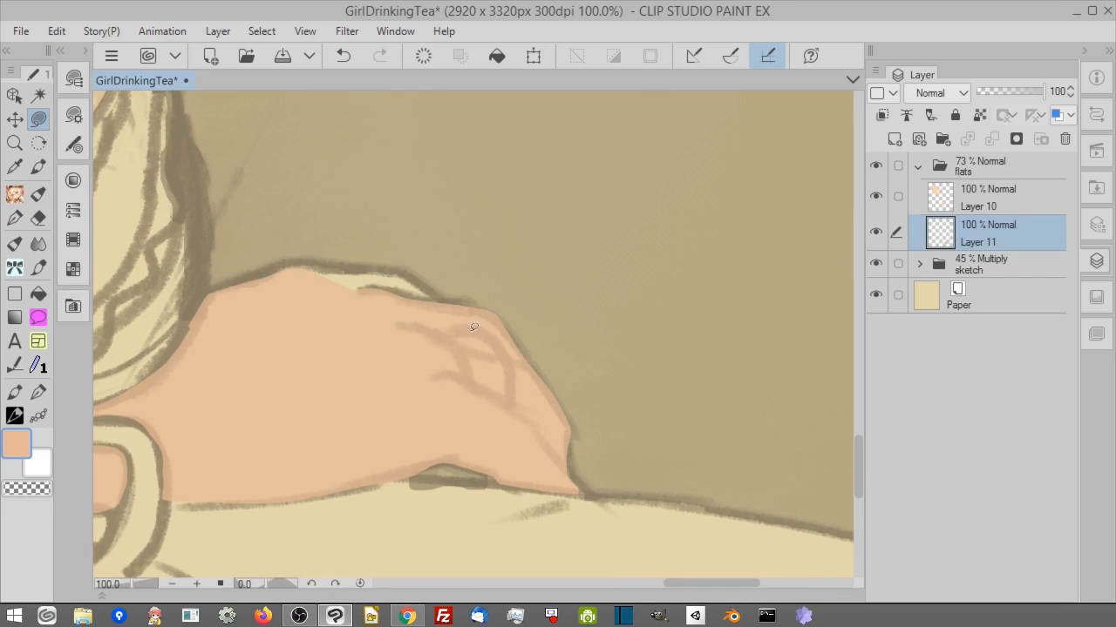
{"action": "left_click_drag", "start_coordinate": [363, 264], "coordinate": [446, 369]}
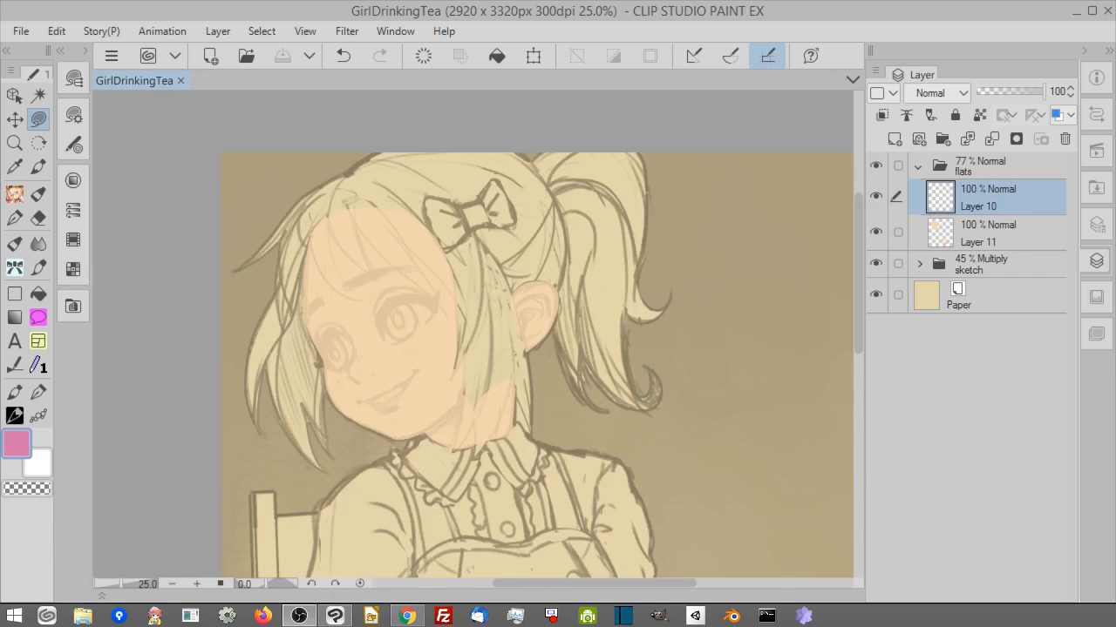
Lasso-fill the first curved lock of the fringe in pink on the empty layer above the skin flat.
{"action": "left_click", "coordinate": [197, 585]}
{"action": "left_click", "coordinate": [197, 585]}
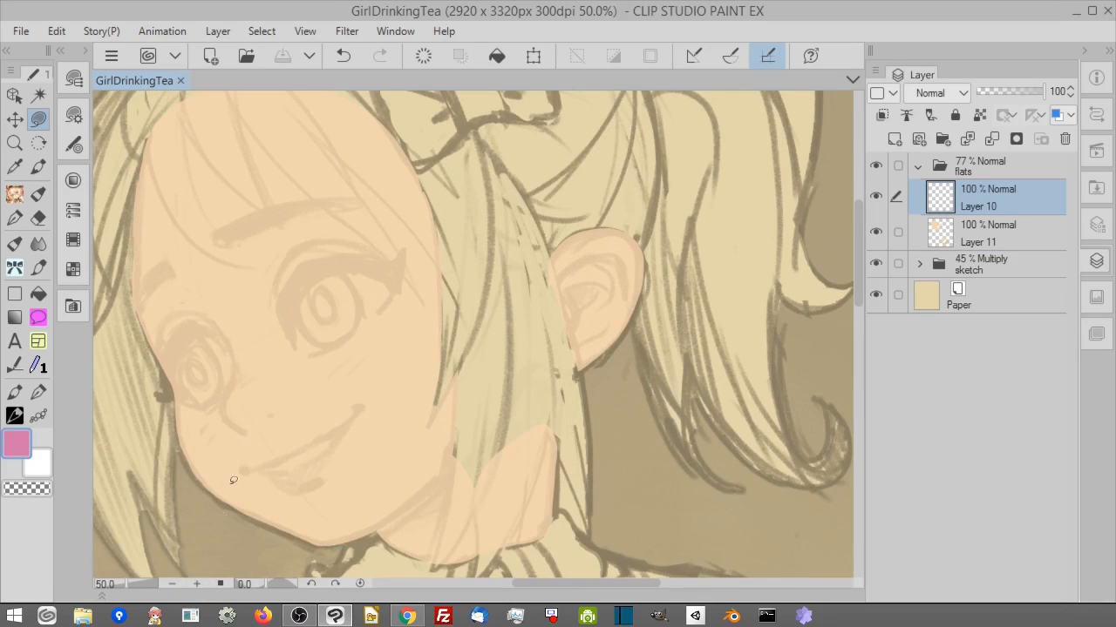
{"action": "left_click_drag", "start_coordinate": [361, 339], "coordinate": [540, 449]}
{"action": "left_click", "coordinate": [197, 585]}
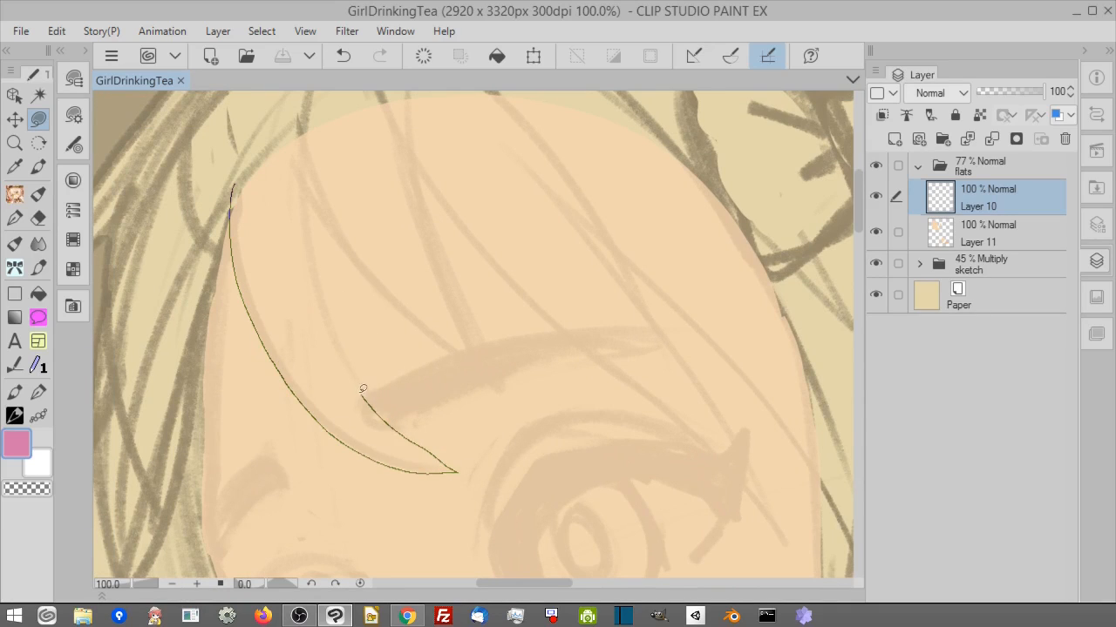
{"action": "mouse_move", "coordinate": [320, 268]}
{"action": "left_mouse_down"}
{"action": "mouse_move", "coordinate": [288, 123]}
{"action": "mouse_move", "coordinate": [234, 195]}
{"action": "left_mouse_up"}
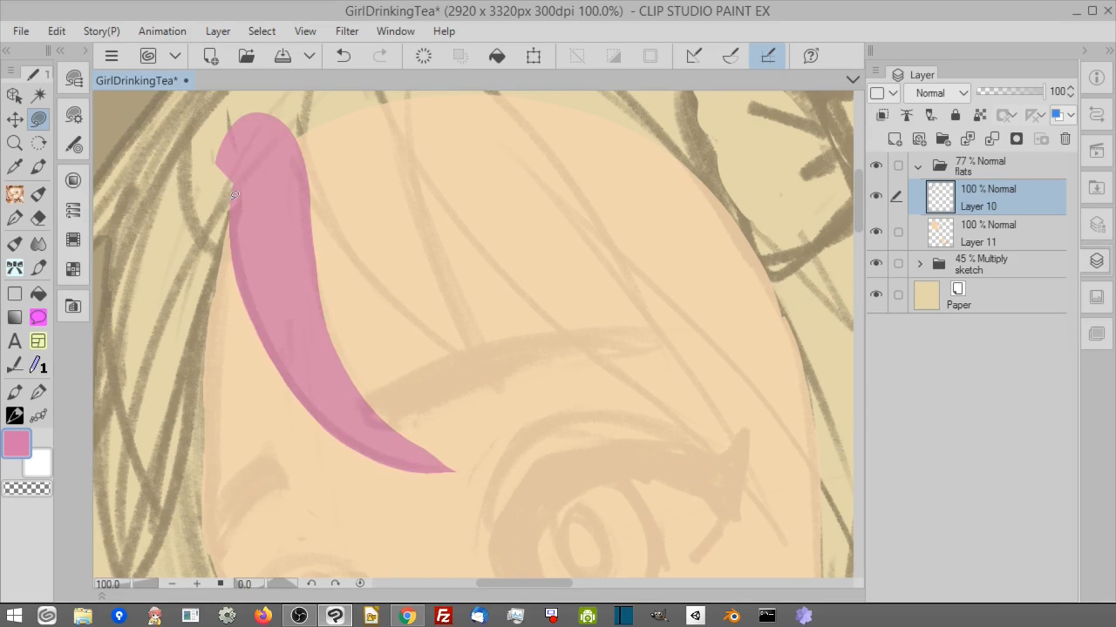
Refine the pointed tip of the pink fringe lock, using the transparent colour and then pink.
{"action": "left_click", "coordinate": [42, 492]}
{"action": "left_click_drag", "start_coordinate": [268, 585], "coordinate": [272, 584]}
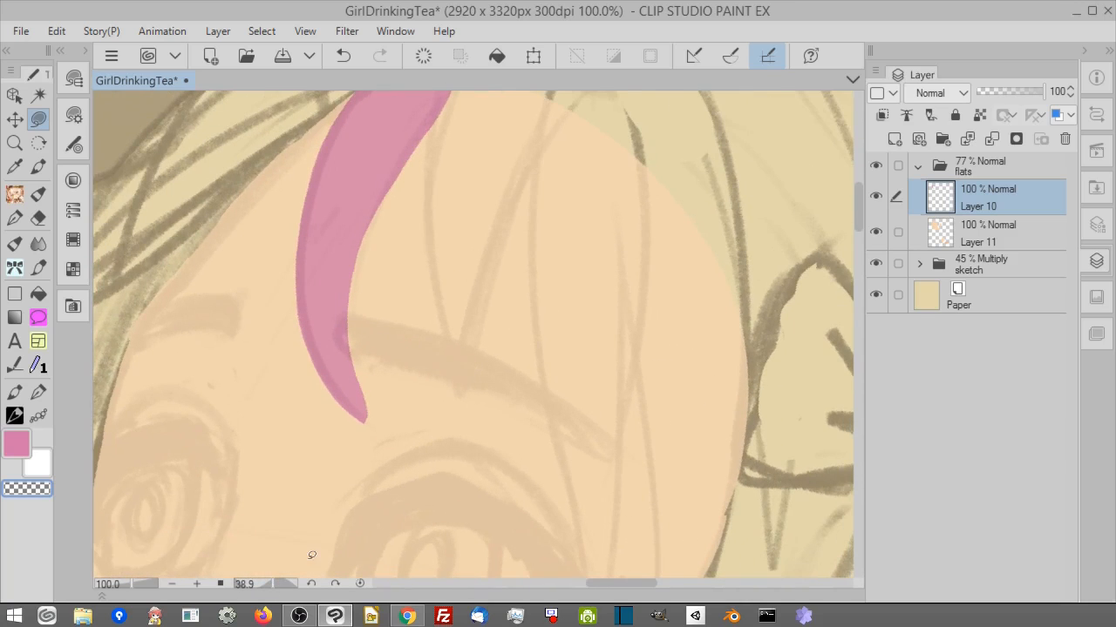
{"action": "left_click", "coordinate": [196, 584]}
{"action": "left_click", "coordinate": [18, 440]}
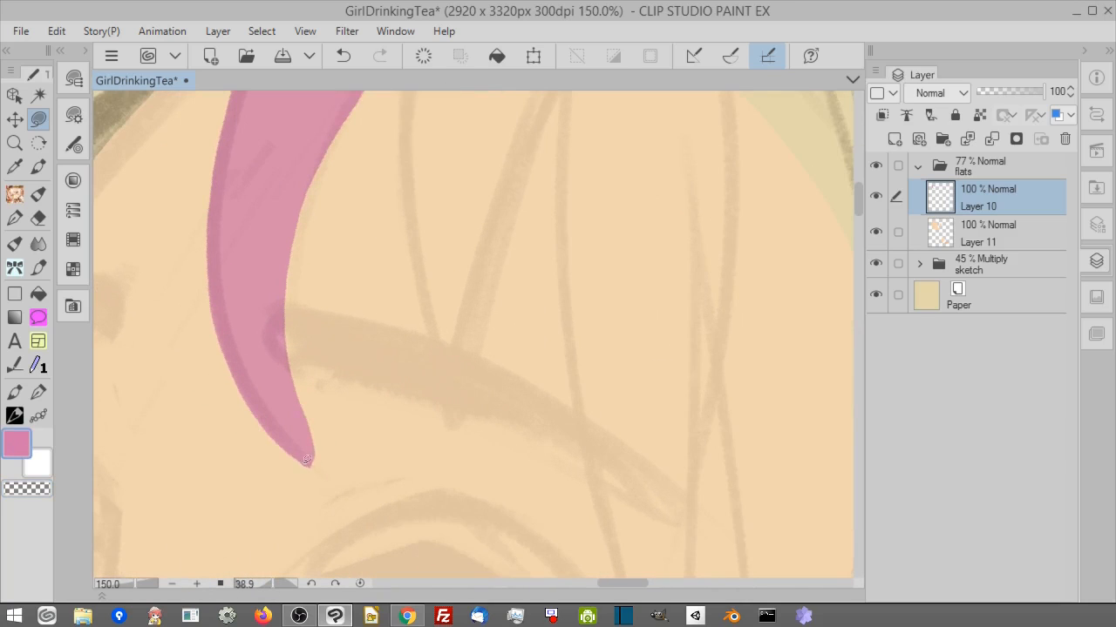
{"action": "left_click_drag", "start_coordinate": [308, 410], "coordinate": [275, 361]}
{"action": "left_click", "coordinate": [171, 584]}
{"action": "left_click", "coordinate": [171, 583]}
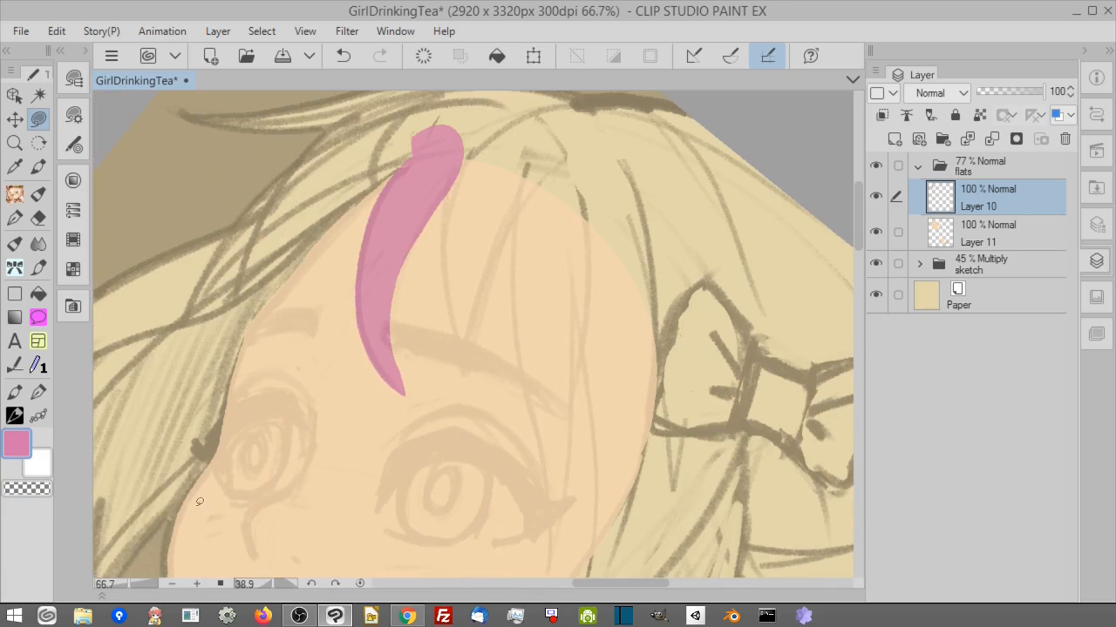
Switch to the Mapping pen and test it with a loose scribble over the forehead, undoing the stroke.
{"action": "left_click", "coordinate": [14, 218]}
{"action": "mouse_move", "coordinate": [485, 192]}
{"action": "left_mouse_down"}
{"action": "mouse_move", "coordinate": [516, 225]}
{"action": "mouse_move", "coordinate": [575, 392]}
{"action": "mouse_move", "coordinate": [683, 272]}
{"action": "mouse_move", "coordinate": [466, 392]}
{"action": "mouse_move", "coordinate": [704, 364]}
{"action": "mouse_move", "coordinate": [607, 235]}
{"action": "mouse_move", "coordinate": [602, 443]}
{"action": "left_mouse_up"}
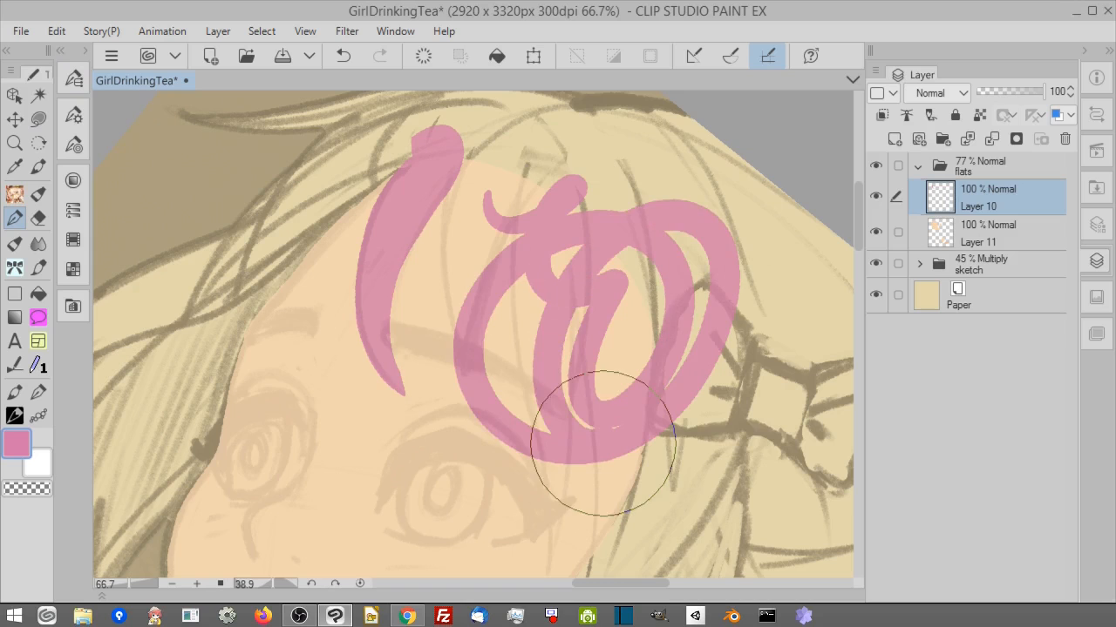
{"action": "key", "text": "ctrl+z"}
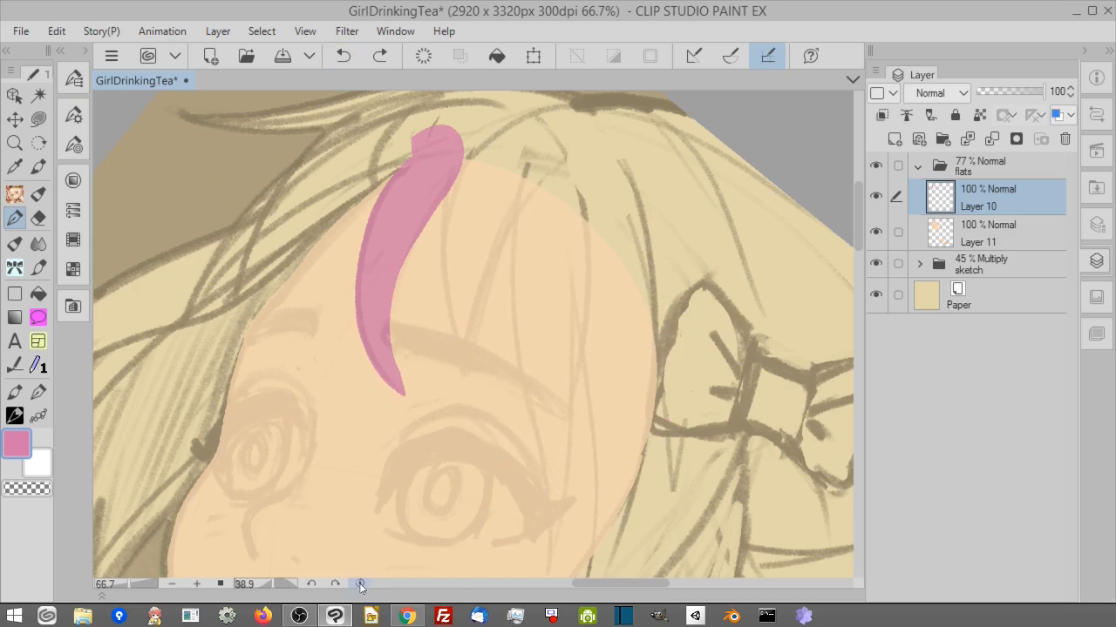
Return the canvas to its unrotated view and reduce the Mapping pen's brush size to 100.
{"action": "left_click", "coordinate": [360, 585]}
{"action": "left_click_drag", "start_coordinate": [528, 305], "coordinate": [525, 348]}
{"action": "left_click", "coordinate": [196, 584]}
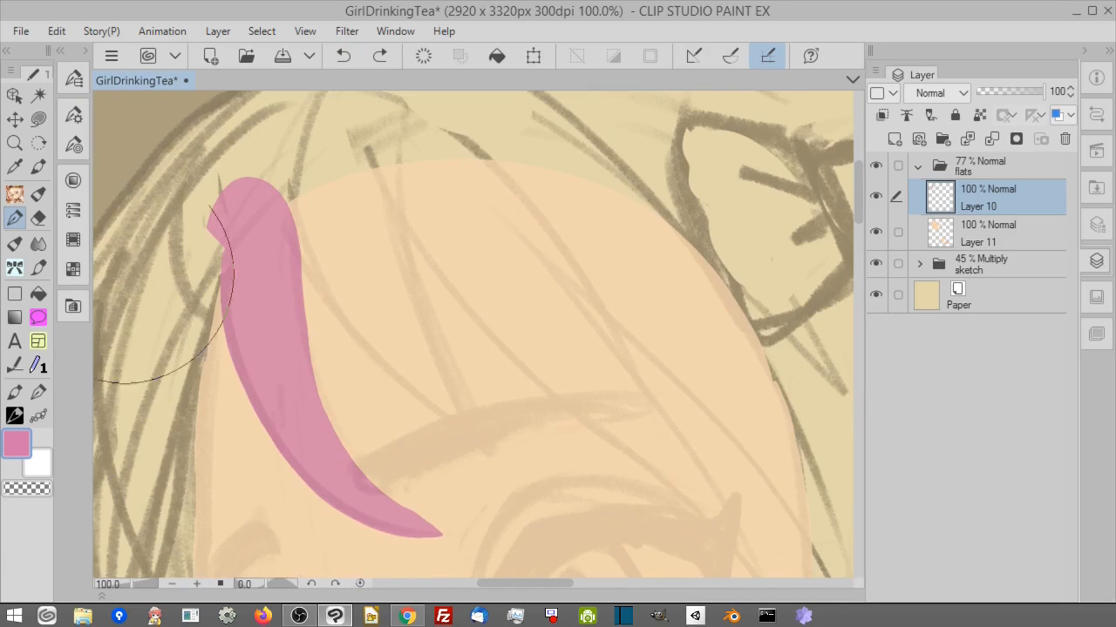
{"action": "left_click", "coordinate": [76, 75]}
{"action": "left_click", "coordinate": [83, 105]}
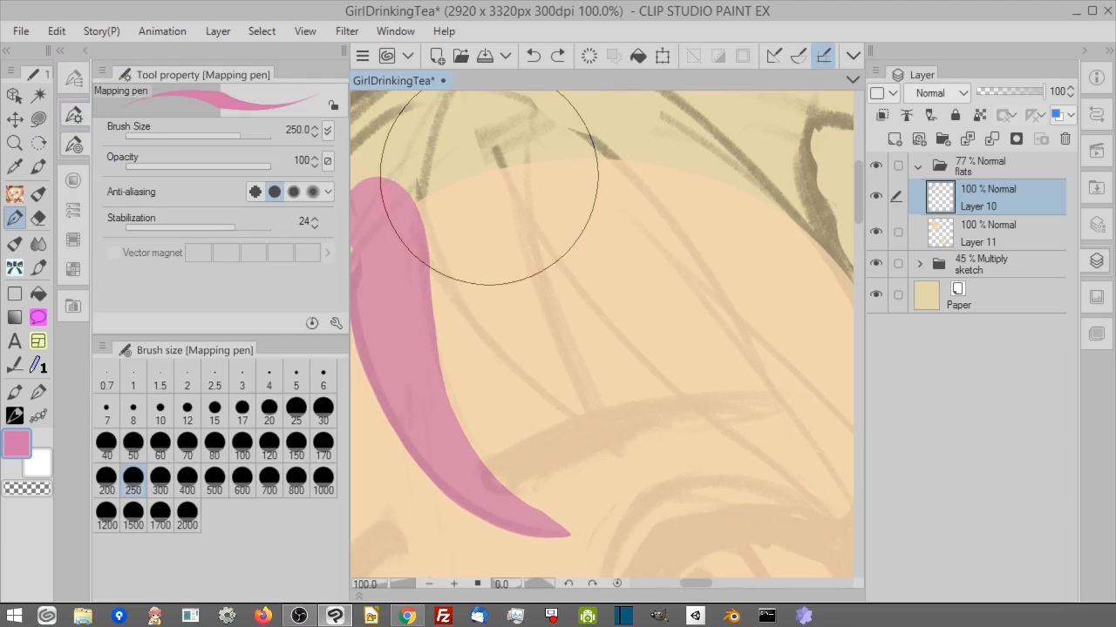
{"action": "key", "text": "bracketleft"}
{"action": "key", "text": "bracketleft"}
{"action": "key", "text": "bracketleft"}
{"action": "key", "text": "bracketleft"}
{"action": "key", "text": "bracketleft"}
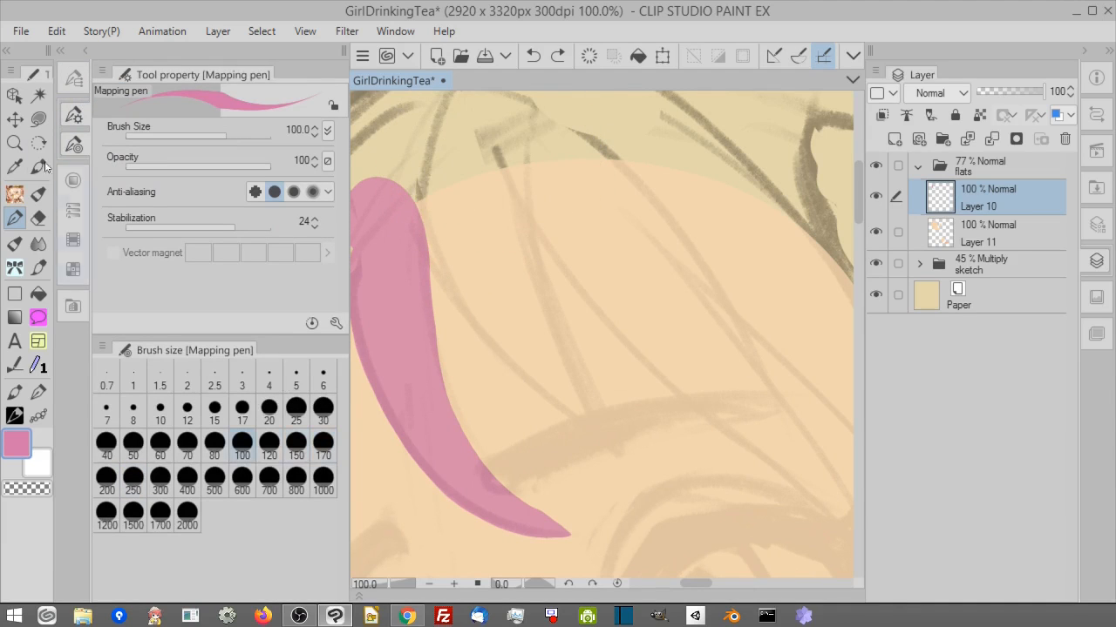
{"action": "left_click", "coordinate": [74, 113]}
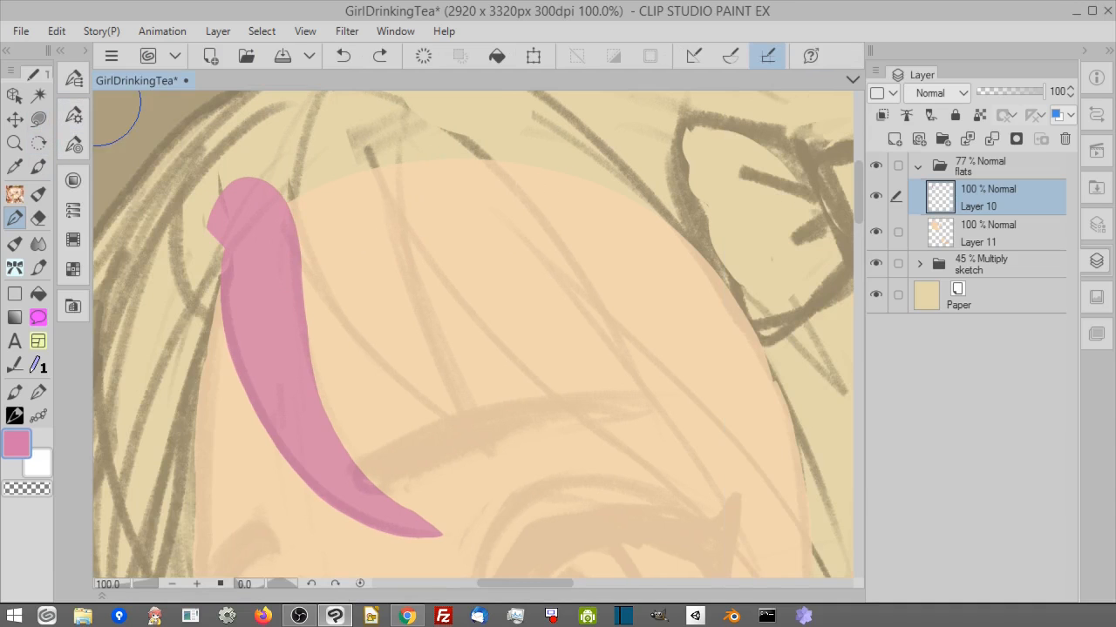
Paint both edges of the second fringe lock in pink with the Mapping pen, meeting in a point at the eyebrow.
{"action": "mouse_move", "coordinate": [459, 424]}
{"action": "left_mouse_down"}
{"action": "mouse_move", "coordinate": [478, 436]}
{"action": "mouse_move", "coordinate": [348, 316]}
{"action": "left_mouse_up"}
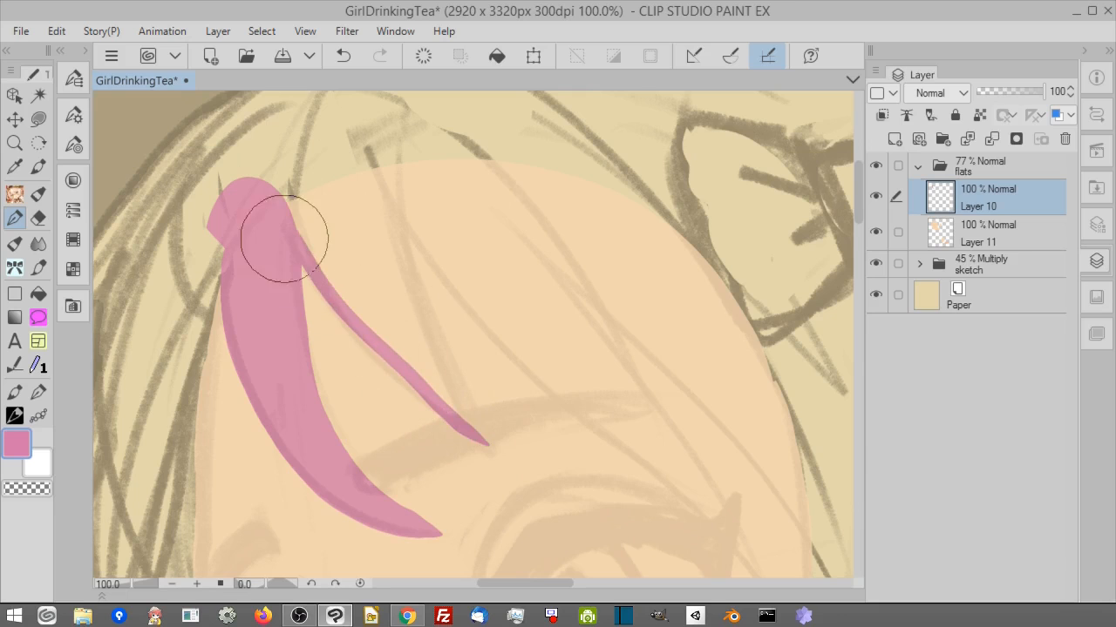
{"action": "left_click_drag", "start_coordinate": [281, 229], "coordinate": [367, 338]}
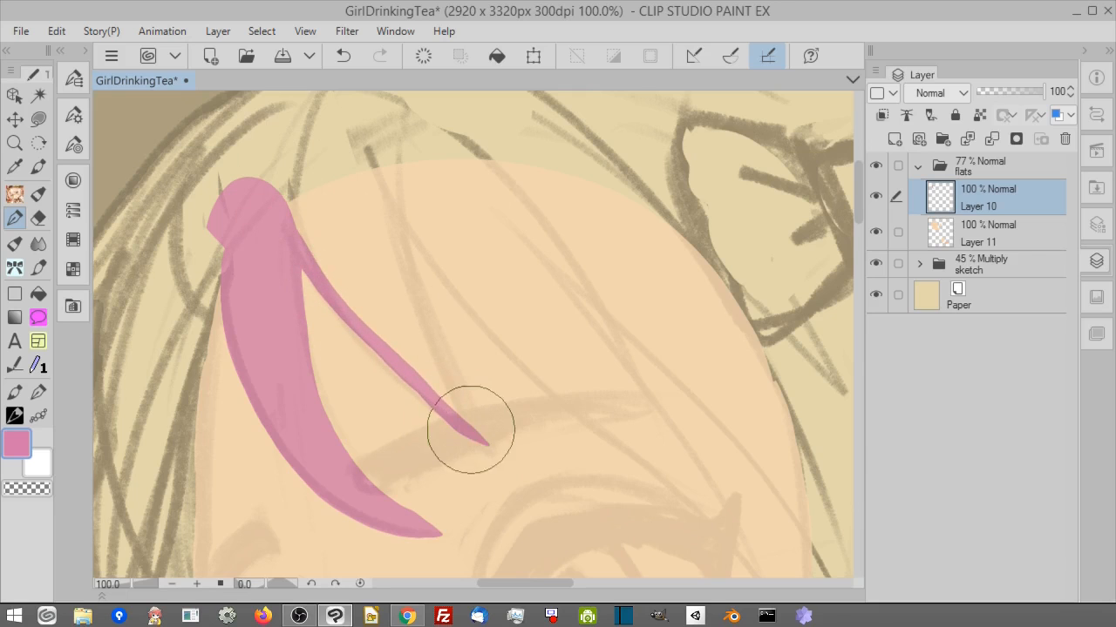
{"action": "mouse_move", "coordinate": [468, 428]}
{"action": "left_mouse_down"}
{"action": "mouse_move", "coordinate": [444, 382]}
{"action": "mouse_move", "coordinate": [396, 202]}
{"action": "mouse_move", "coordinate": [358, 144]}
{"action": "left_mouse_up"}
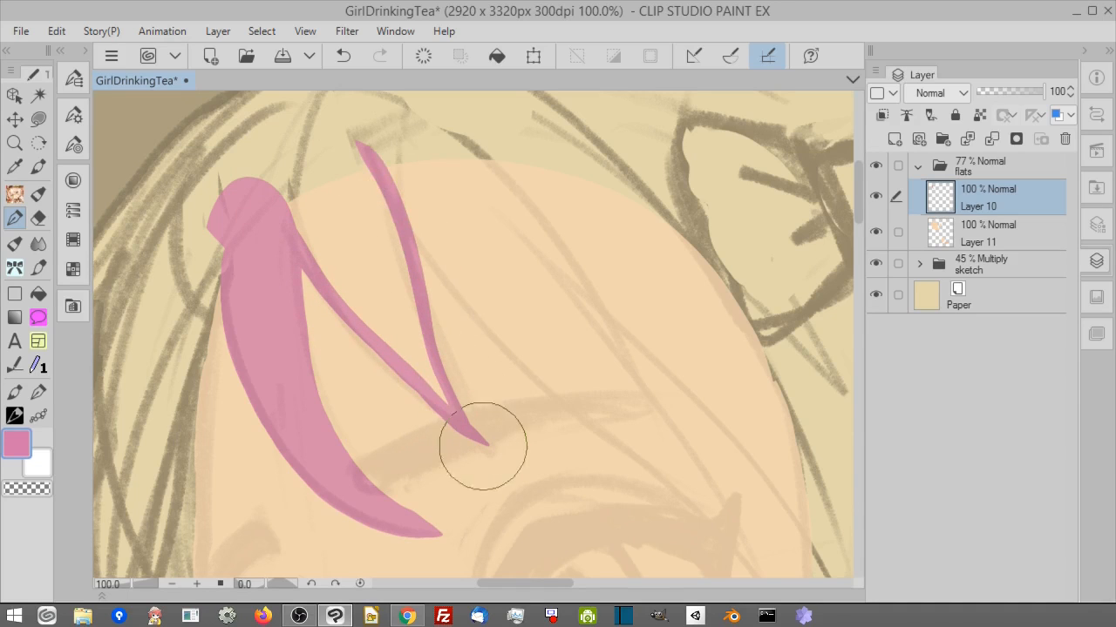
{"action": "mouse_move", "coordinate": [480, 442]}
{"action": "left_mouse_down"}
{"action": "mouse_move", "coordinate": [440, 278]}
{"action": "mouse_move", "coordinate": [359, 150]}
{"action": "left_mouse_up"}
{"action": "left_click_drag", "start_coordinate": [463, 409], "coordinate": [363, 254]}
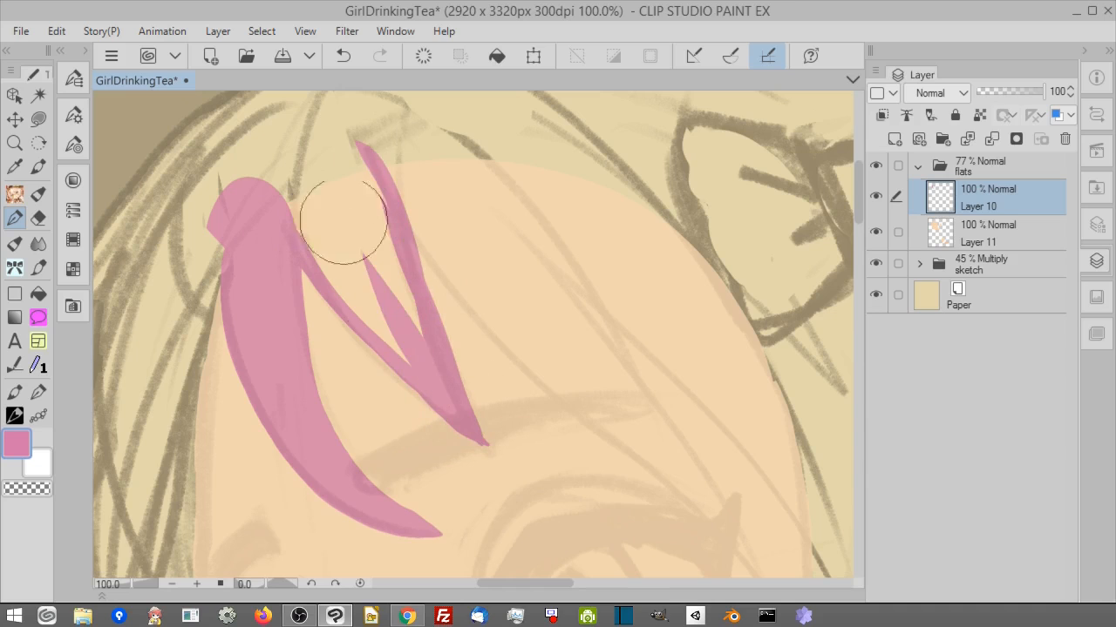
Trim the tip of the second fringe lock with the transparent colour and switch back to pink.
{"action": "left_click", "coordinate": [39, 488]}
{"action": "left_click_drag", "start_coordinate": [491, 449], "coordinate": [486, 412]}
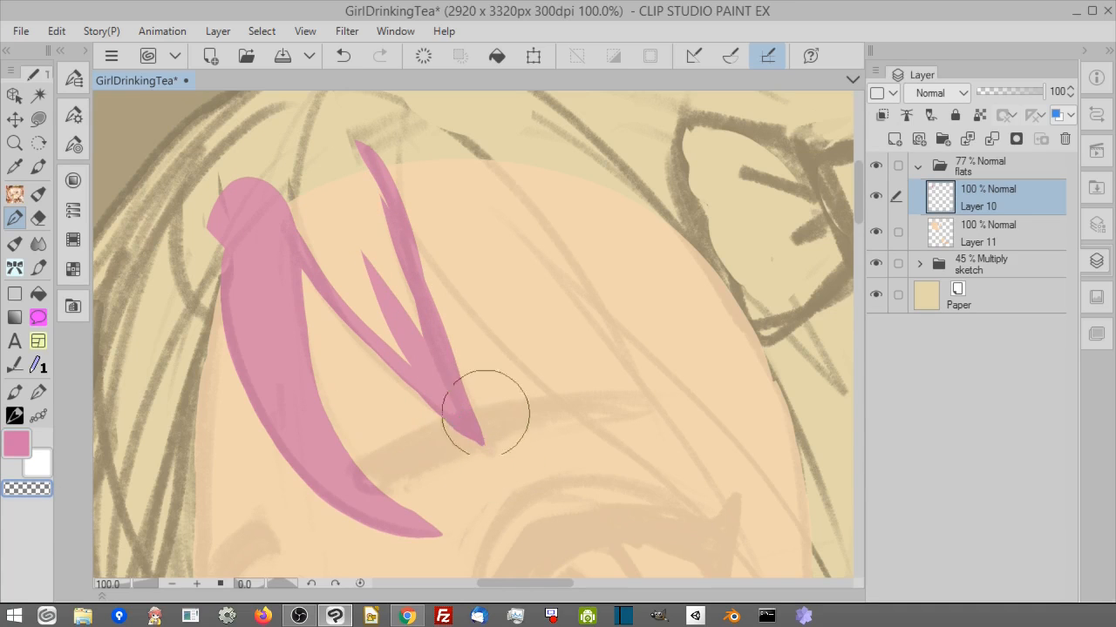
{"action": "left_click", "coordinate": [16, 444]}
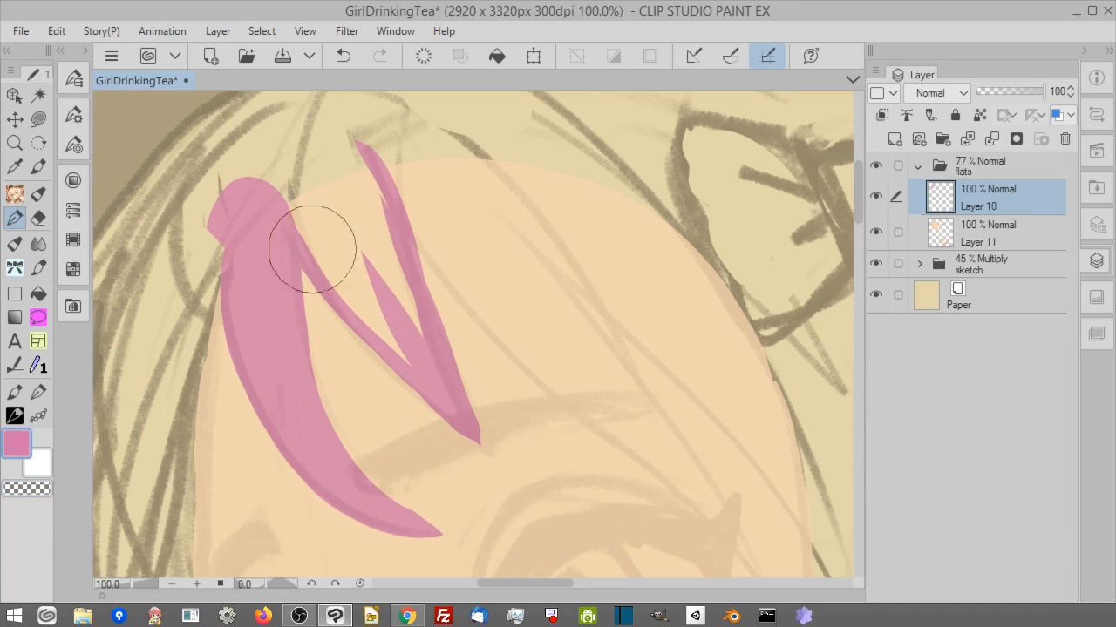
Fill in the second fringe lock and the hair above it in pink, refining the tips of the locks.
{"action": "mouse_move", "coordinate": [311, 249]}
{"action": "left_mouse_down"}
{"action": "mouse_move", "coordinate": [413, 357]}
{"action": "mouse_move", "coordinate": [375, 201]}
{"action": "mouse_move", "coordinate": [347, 145]}
{"action": "mouse_move", "coordinate": [353, 271]}
{"action": "mouse_move", "coordinate": [321, 166]}
{"action": "mouse_move", "coordinate": [336, 252]}
{"action": "mouse_move", "coordinate": [314, 166]}
{"action": "mouse_move", "coordinate": [276, 193]}
{"action": "mouse_move", "coordinate": [327, 139]}
{"action": "mouse_move", "coordinate": [214, 215]}
{"action": "mouse_move", "coordinate": [334, 129]}
{"action": "mouse_move", "coordinate": [218, 205]}
{"action": "mouse_move", "coordinate": [314, 126]}
{"action": "mouse_move", "coordinate": [258, 157]}
{"action": "mouse_move", "coordinate": [249, 148]}
{"action": "mouse_move", "coordinate": [259, 131]}
{"action": "mouse_move", "coordinate": [149, 202]}
{"action": "mouse_move", "coordinate": [232, 129]}
{"action": "mouse_move", "coordinate": [141, 202]}
{"action": "mouse_move", "coordinate": [244, 111]}
{"action": "mouse_move", "coordinate": [127, 189]}
{"action": "left_mouse_up"}
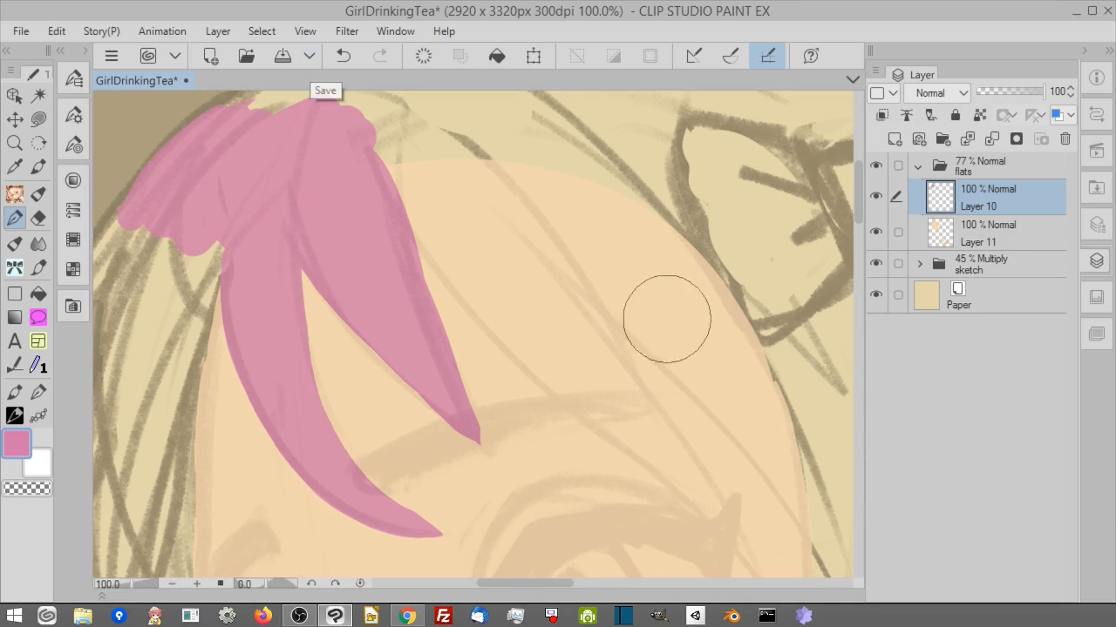
{"action": "left_click_drag", "start_coordinate": [538, 488], "coordinate": [518, 409]}
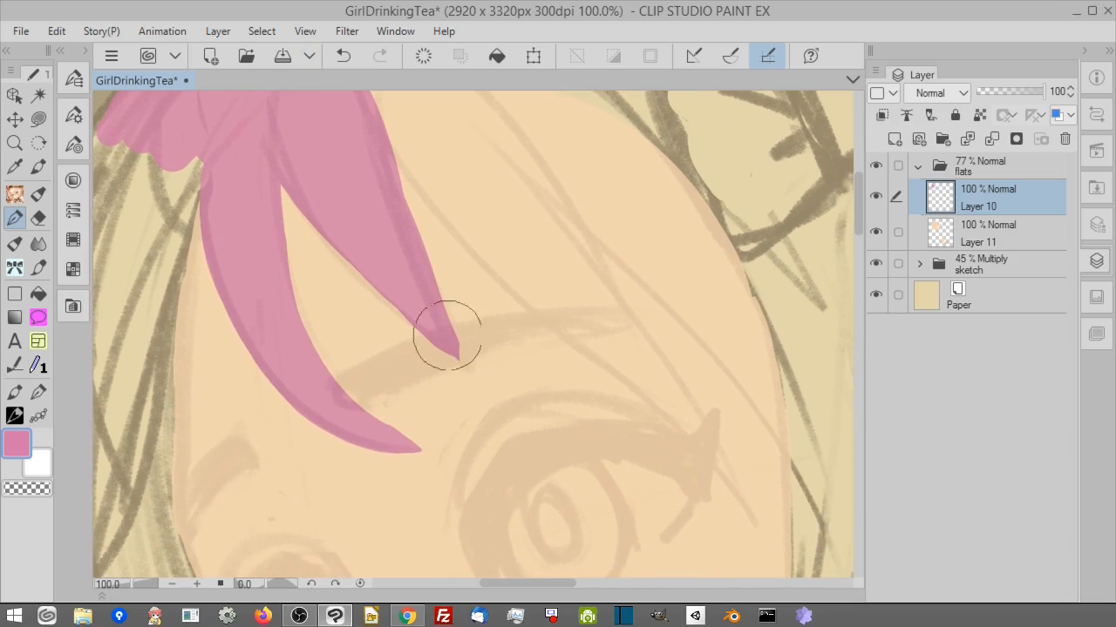
{"action": "mouse_move", "coordinate": [459, 357]}
{"action": "left_mouse_down"}
{"action": "mouse_move", "coordinate": [432, 324]}
{"action": "mouse_move", "coordinate": [406, 244]}
{"action": "left_mouse_up"}
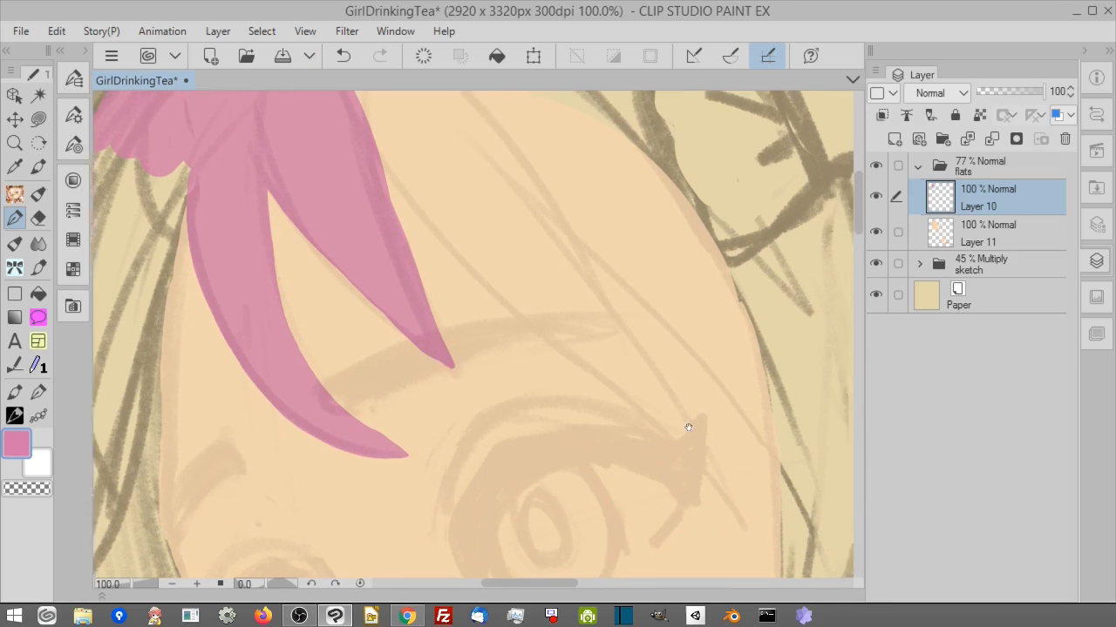
Outline a third, wider fringe lock in pink from the crown to the outer corner of the eye, closing the shape at the hairline.
{"action": "left_click_drag", "start_coordinate": [689, 424], "coordinate": [535, 418]}
{"action": "left_click_drag", "start_coordinate": [577, 508], "coordinate": [472, 374]}
{"action": "mouse_move", "coordinate": [575, 504]}
{"action": "left_mouse_down"}
{"action": "mouse_move", "coordinate": [486, 399]}
{"action": "mouse_move", "coordinate": [375, 319]}
{"action": "mouse_move", "coordinate": [220, 147]}
{"action": "left_mouse_up"}
{"action": "mouse_move", "coordinate": [576, 507]}
{"action": "left_mouse_down"}
{"action": "mouse_move", "coordinate": [521, 380]}
{"action": "mouse_move", "coordinate": [327, 126]}
{"action": "left_mouse_up"}
{"action": "mouse_move", "coordinate": [406, 187]}
{"action": "left_mouse_down"}
{"action": "mouse_move", "coordinate": [495, 332]}
{"action": "mouse_move", "coordinate": [458, 317]}
{"action": "mouse_move", "coordinate": [366, 233]}
{"action": "mouse_move", "coordinate": [262, 231]}
{"action": "left_mouse_up"}
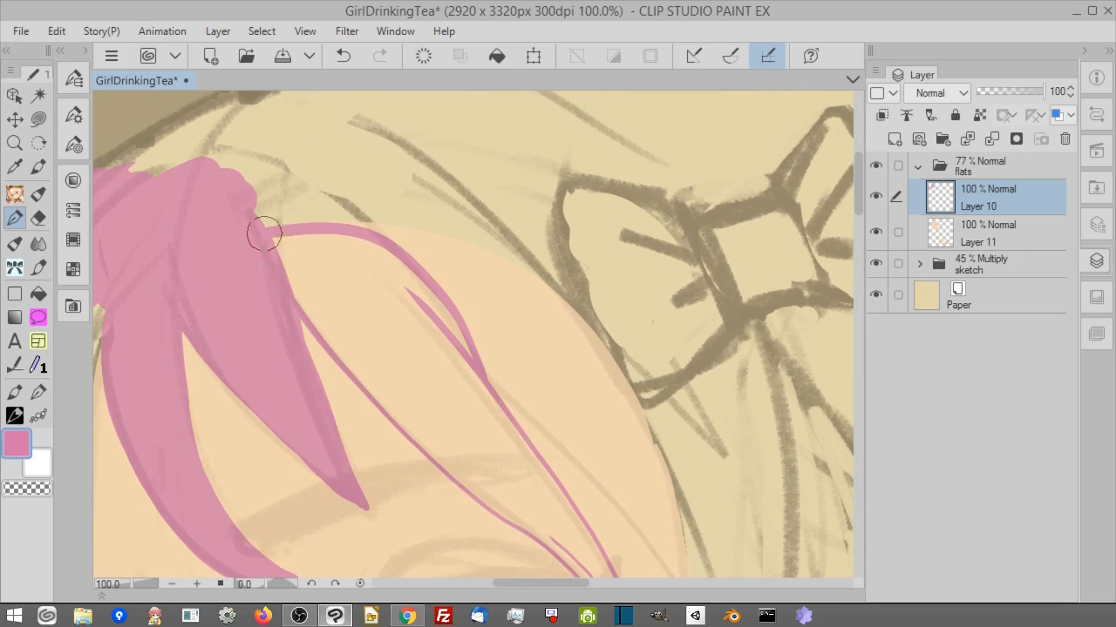
Fill the outlined third fringe lock in pink using the Fill tool with Refer multiple turned off.
{"action": "left_click", "coordinate": [39, 293]}
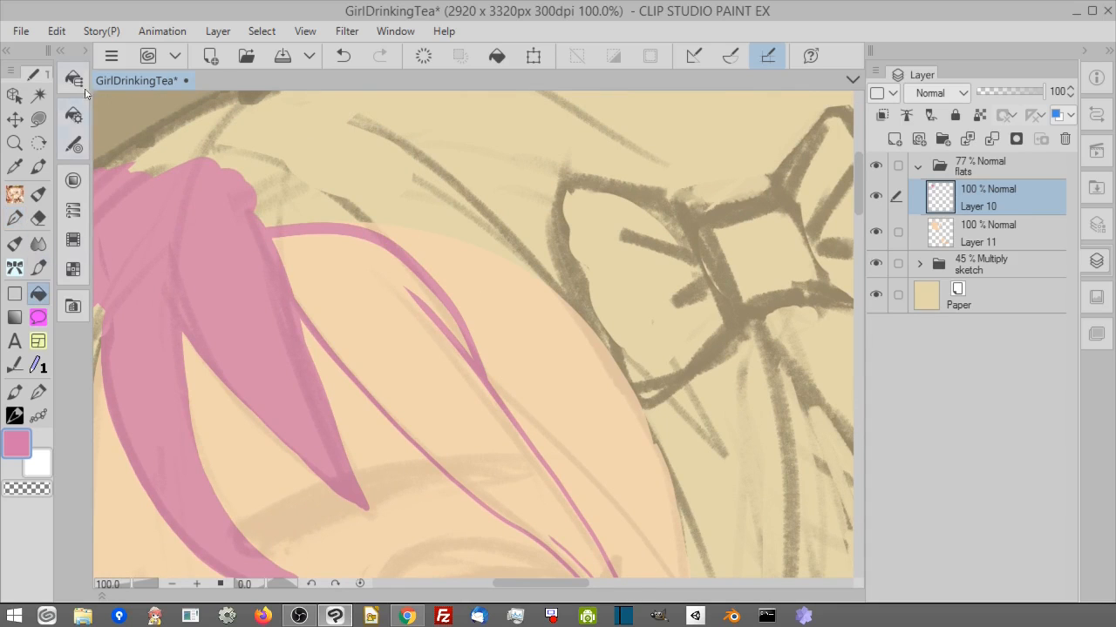
{"action": "left_click", "coordinate": [73, 114]}
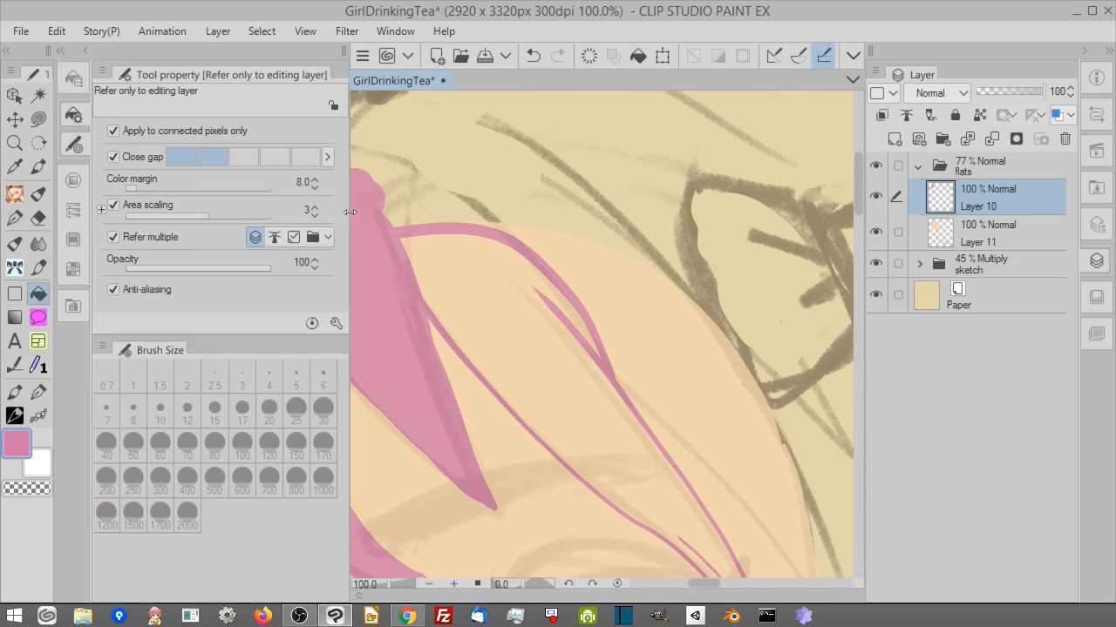
{"action": "left_click_drag", "start_coordinate": [349, 210], "coordinate": [319, 209]}
{"action": "left_click", "coordinate": [526, 327]}
{"action": "left_click_drag", "start_coordinate": [681, 464], "coordinate": [647, 407]}
{"action": "left_click", "coordinate": [503, 55]}
{"action": "left_click", "coordinate": [112, 238]}
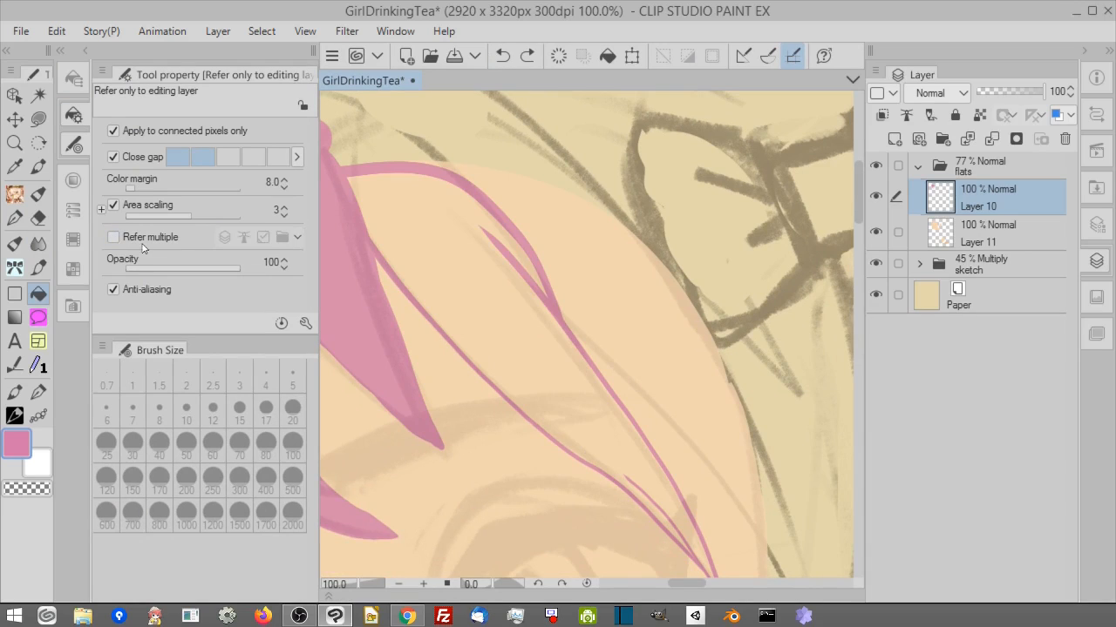
{"action": "left_click", "coordinate": [558, 350]}
Cover the small unfilled gaps at the third lock's tip and outer edge with the Mapping pen.
{"action": "mouse_move", "coordinate": [750, 490]}
{"action": "left_mouse_down"}
{"action": "mouse_move", "coordinate": [690, 391]}
{"action": "mouse_move", "coordinate": [694, 319]}
{"action": "left_mouse_up"}
{"action": "left_click", "coordinate": [14, 218]}
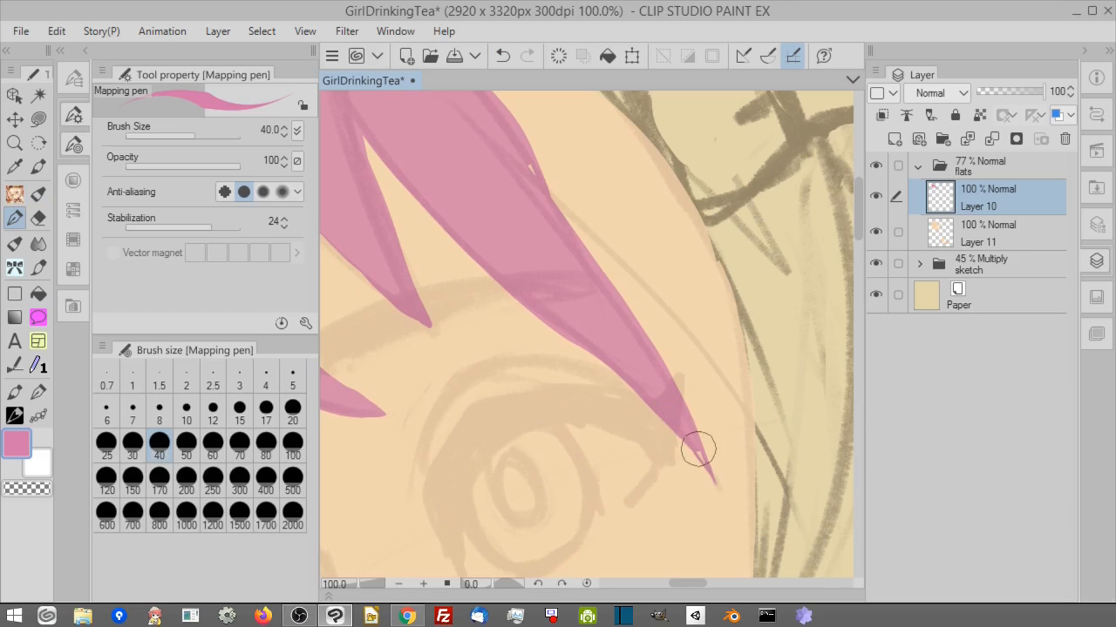
{"action": "scroll", "coordinate": [701, 409], "scroll_direction": "up", "scroll_amount": 3}
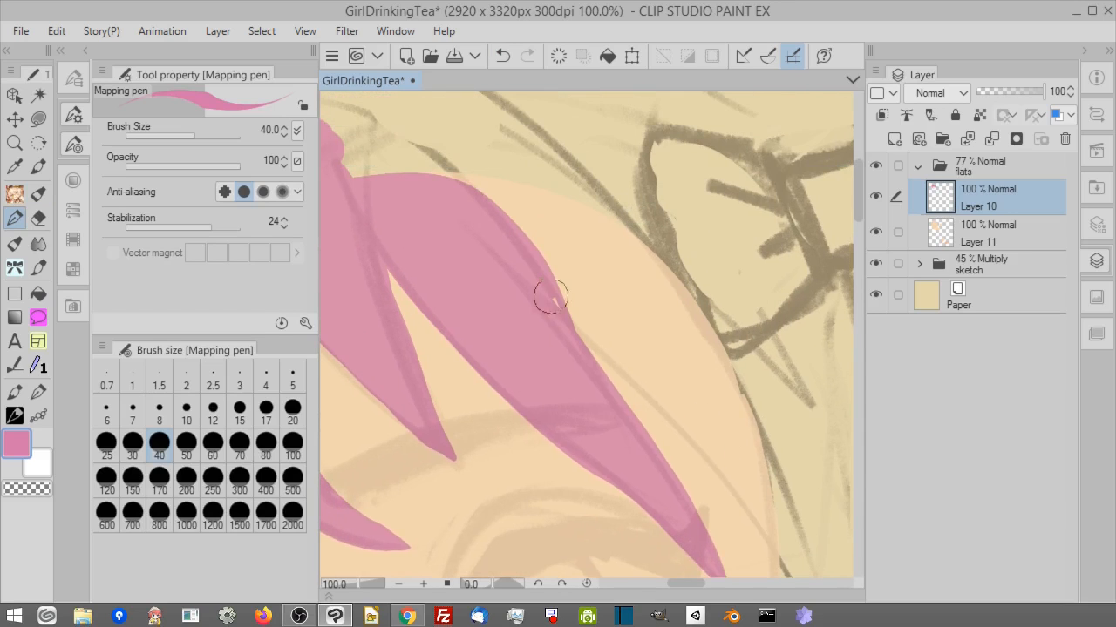
{"action": "left_click_drag", "start_coordinate": [550, 297], "coordinate": [572, 280]}
Hide and show the fringe layer to compare the painted locks with the sketch.
{"action": "left_click", "coordinate": [397, 584]}
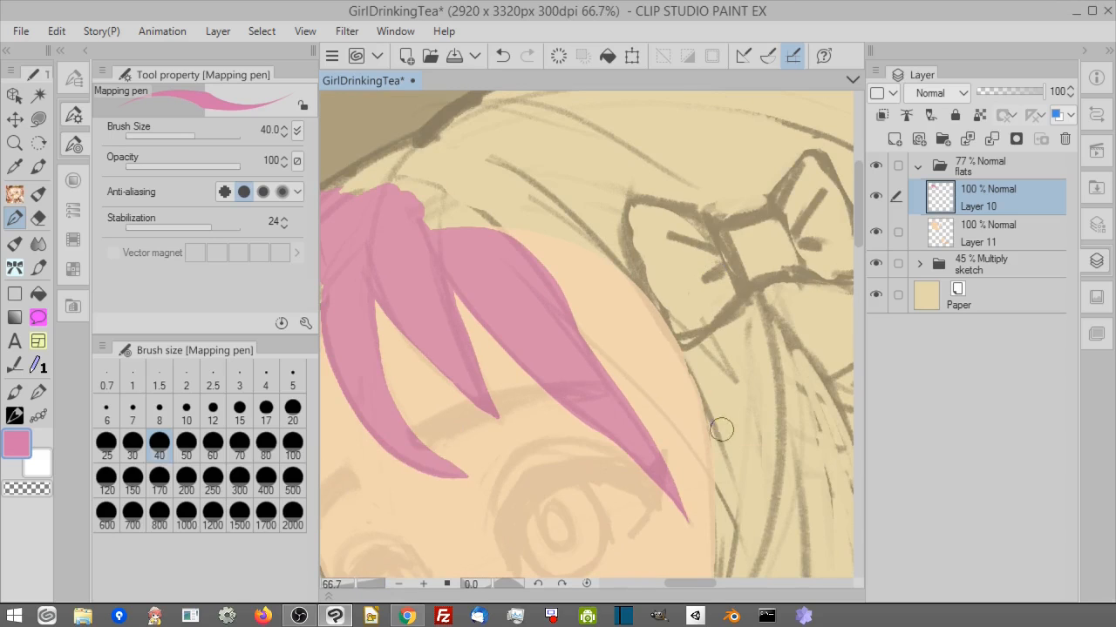
{"action": "left_click_drag", "start_coordinate": [700, 461], "coordinate": [772, 411]}
{"action": "left_click", "coordinate": [877, 195]}
{"action": "left_click", "coordinate": [881, 194]}
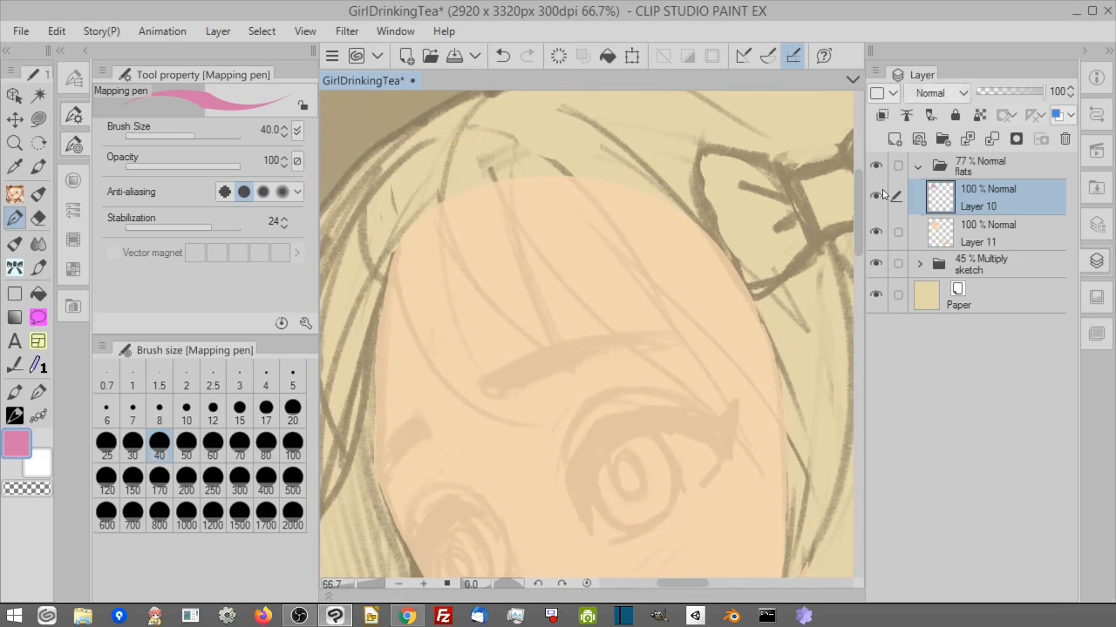
{"action": "left_click", "coordinate": [878, 196]}
Switch to Lasso fill and add a new layer beneath Layer 11, the skin layer.
{"action": "left_click", "coordinate": [38, 120]}
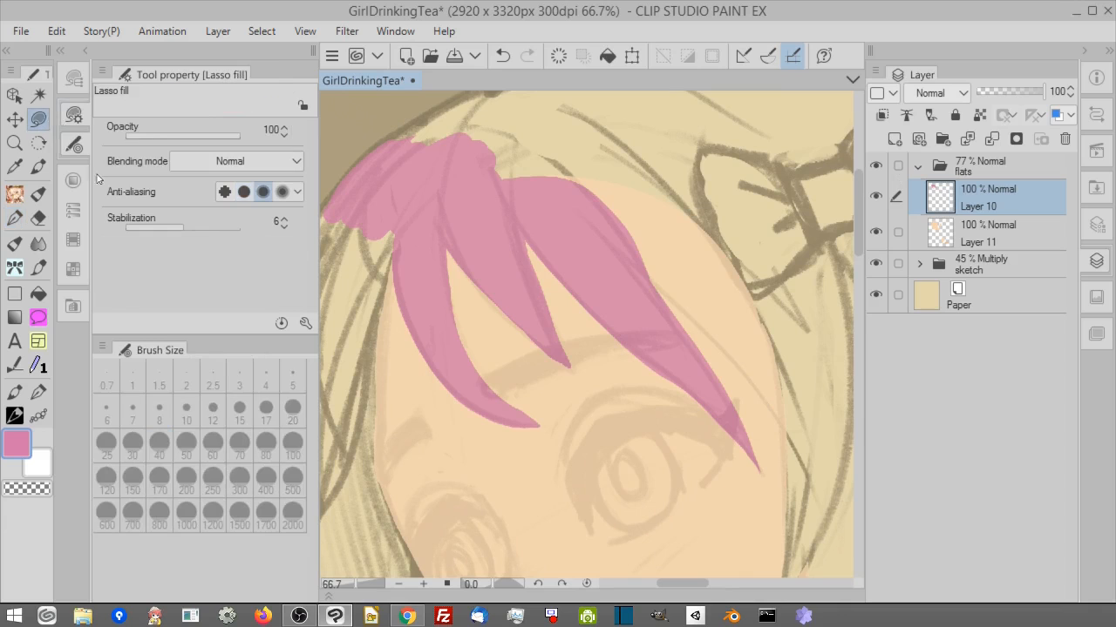
{"action": "left_click", "coordinate": [77, 118]}
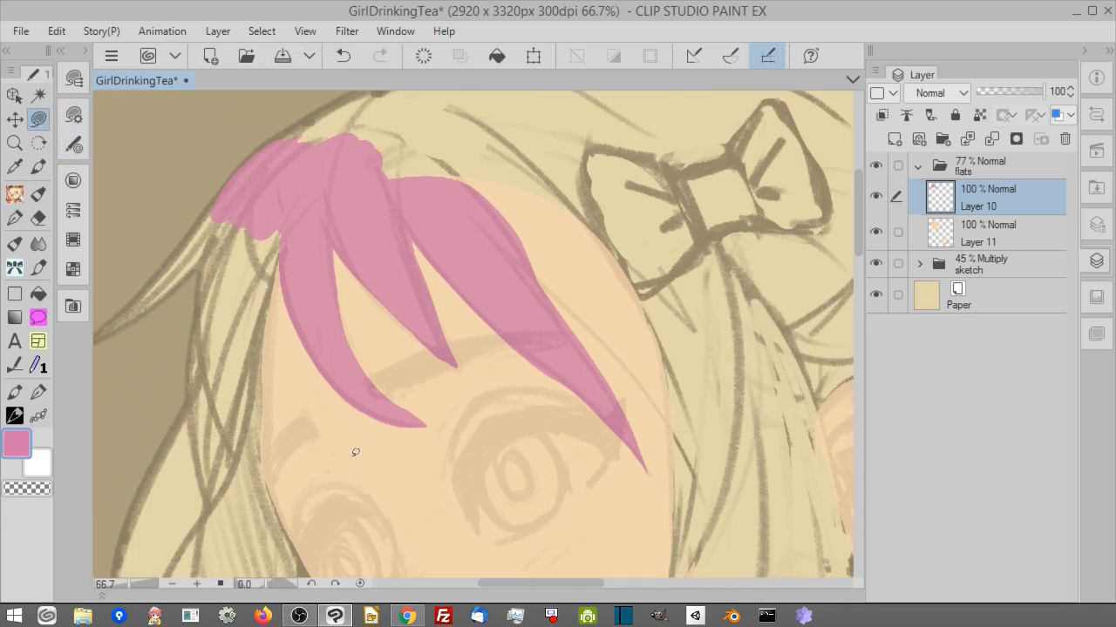
{"action": "left_click_drag", "start_coordinate": [358, 482], "coordinate": [510, 334]}
{"action": "left_click", "coordinate": [1000, 237]}
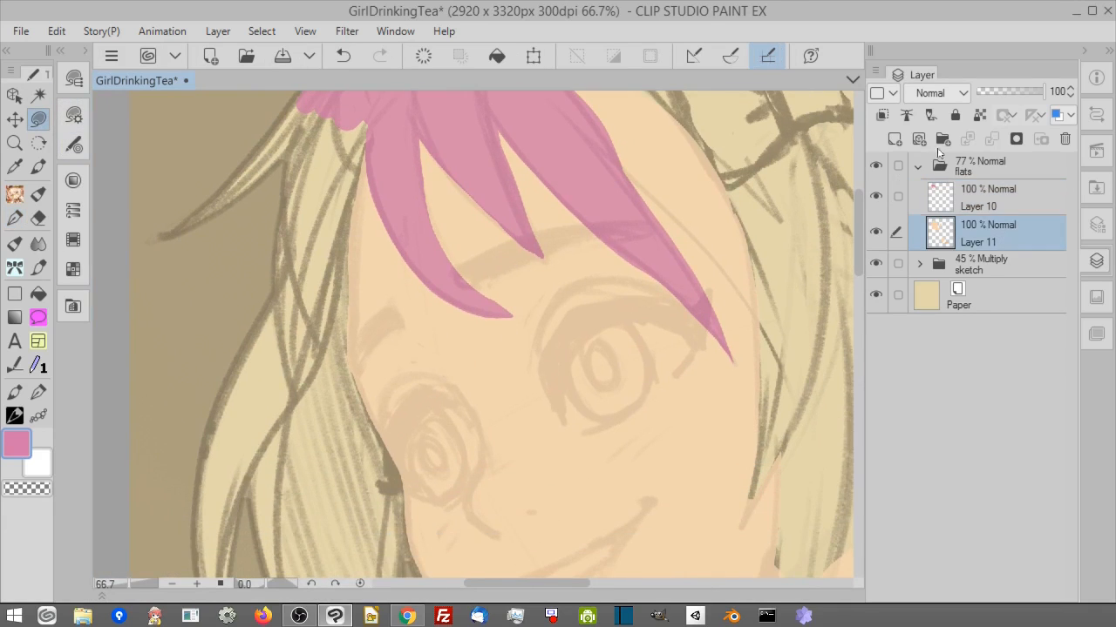
{"action": "left_click", "coordinate": [894, 139]}
{"action": "left_click_drag", "start_coordinate": [987, 245], "coordinate": [981, 268]}
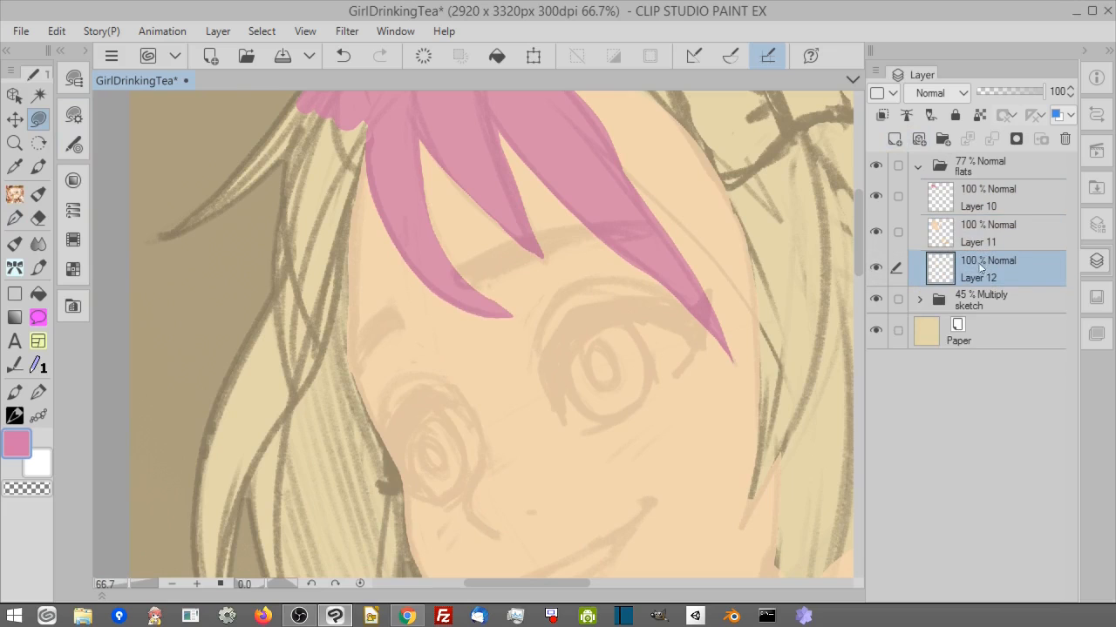
Lasso-fill the side hair next to the cheek in pink on the new layer, extending it to the lock's pointed lower tip.
{"action": "left_click_drag", "start_coordinate": [494, 486], "coordinate": [610, 341]}
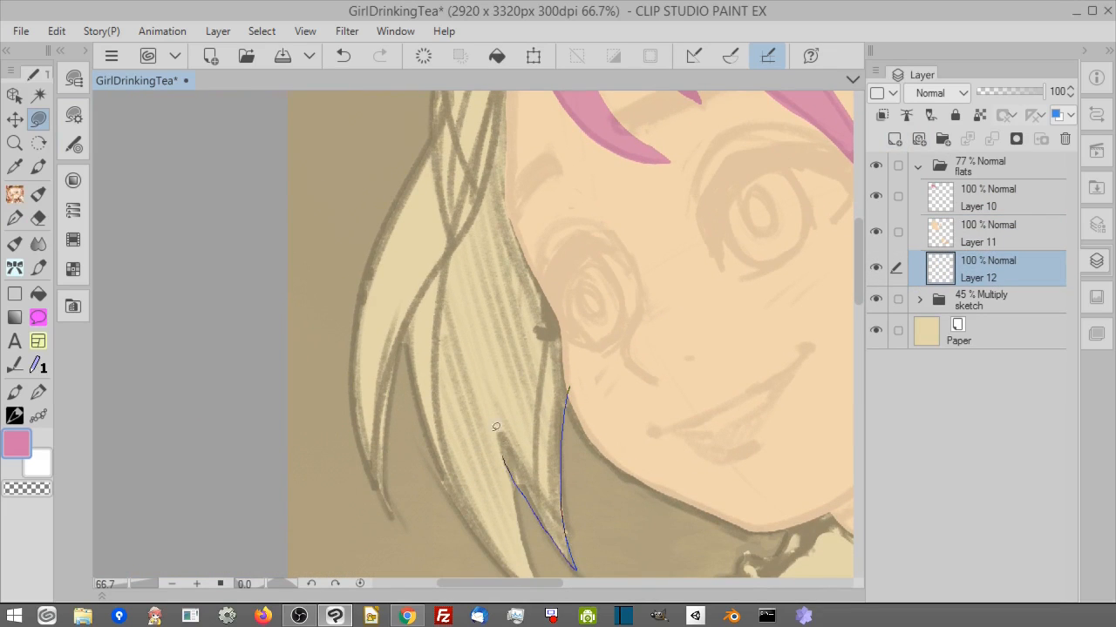
{"action": "mouse_move", "coordinate": [496, 426]}
{"action": "left_mouse_down"}
{"action": "mouse_move", "coordinate": [540, 261]}
{"action": "mouse_move", "coordinate": [567, 388]}
{"action": "left_mouse_up"}
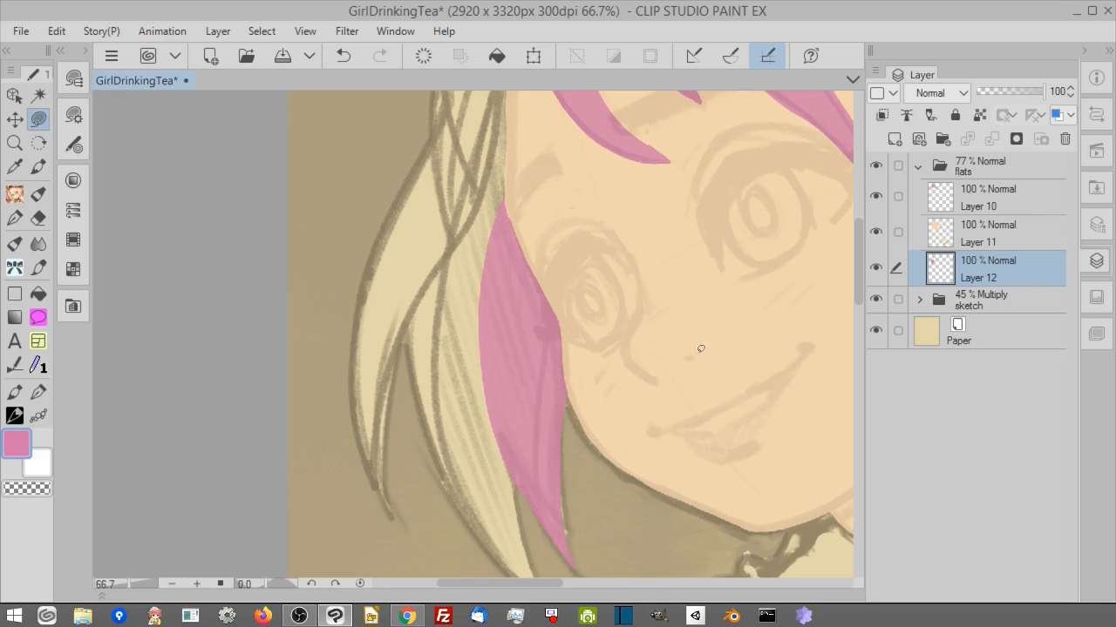
{"action": "left_click_drag", "start_coordinate": [694, 336], "coordinate": [686, 197]}
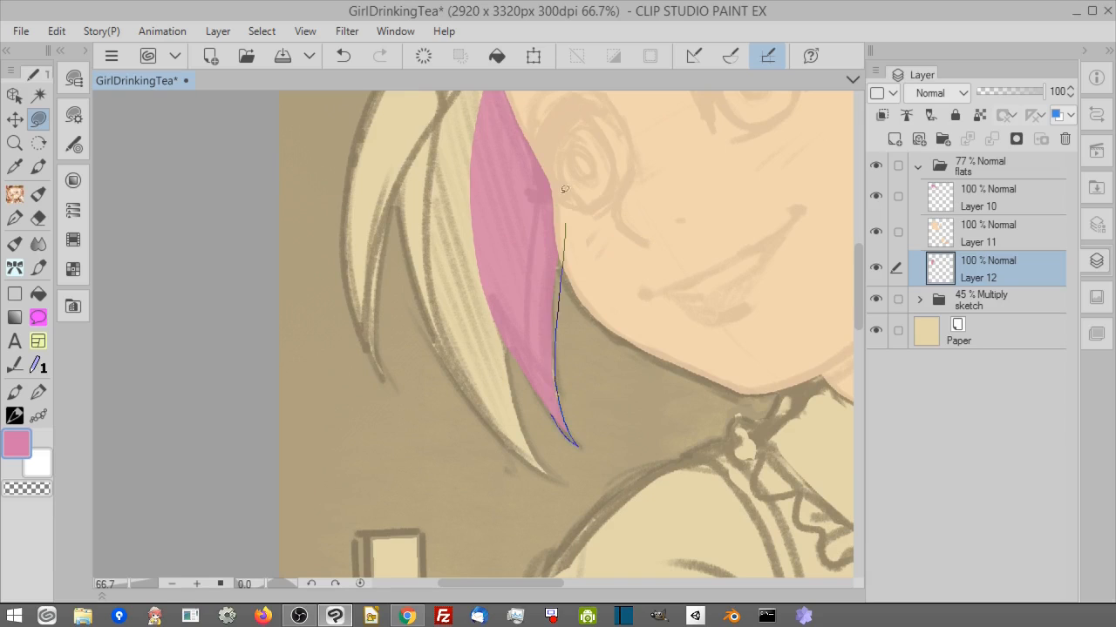
{"action": "left_click_drag", "start_coordinate": [565, 189], "coordinate": [553, 275]}
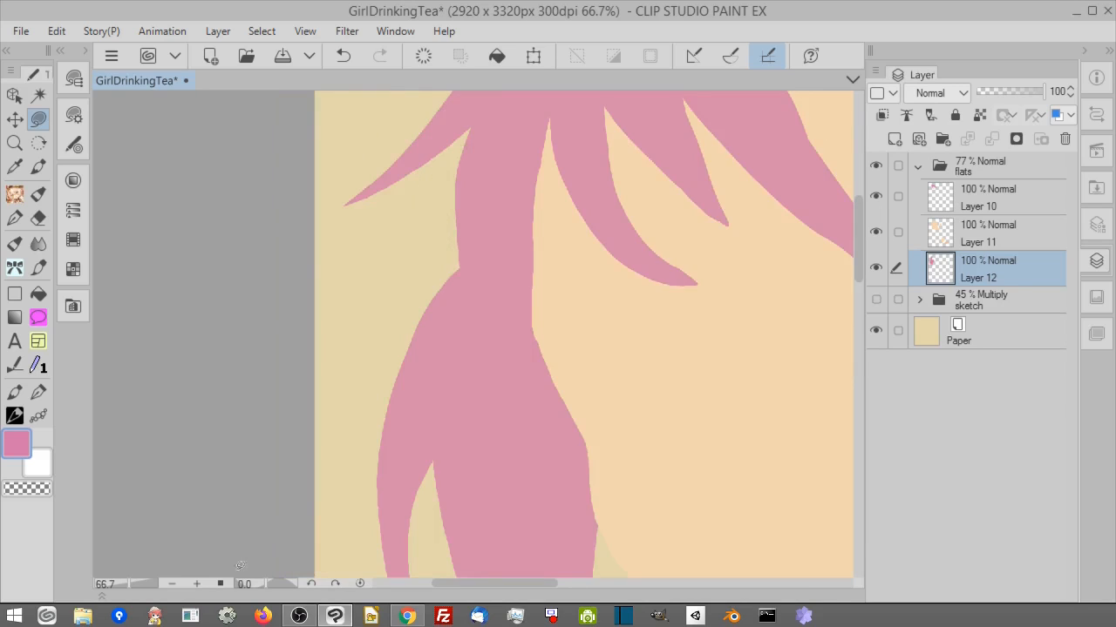
Change the Paper layer's colour to a pale aqua green.
{"action": "left_click", "coordinate": [174, 583]}
{"action": "left_click", "coordinate": [175, 583]}
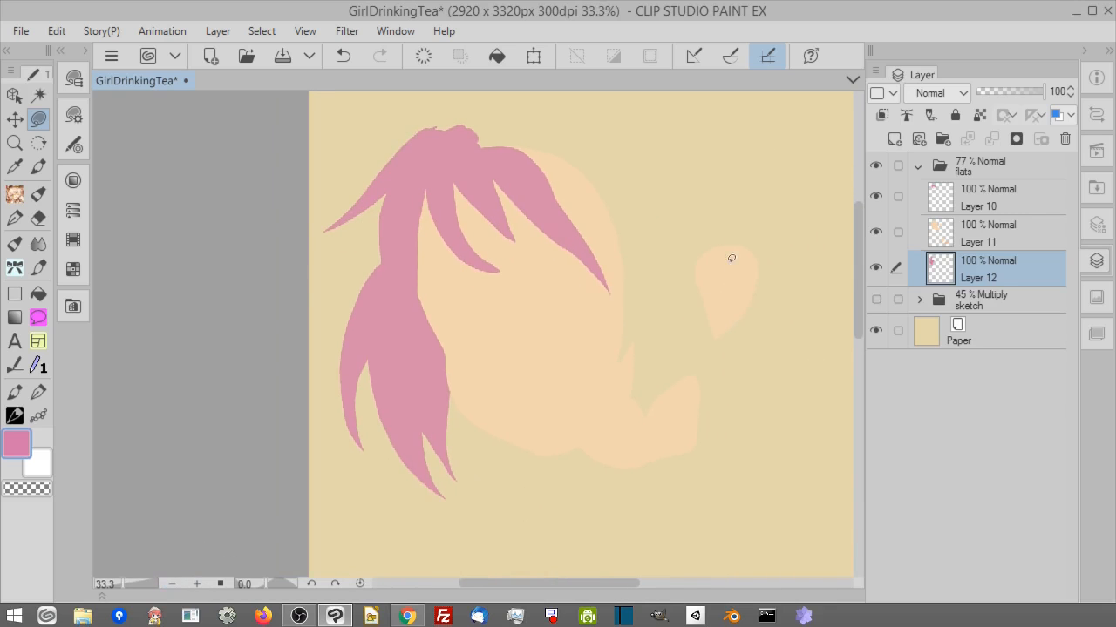
{"action": "double_click", "coordinate": [929, 338]}
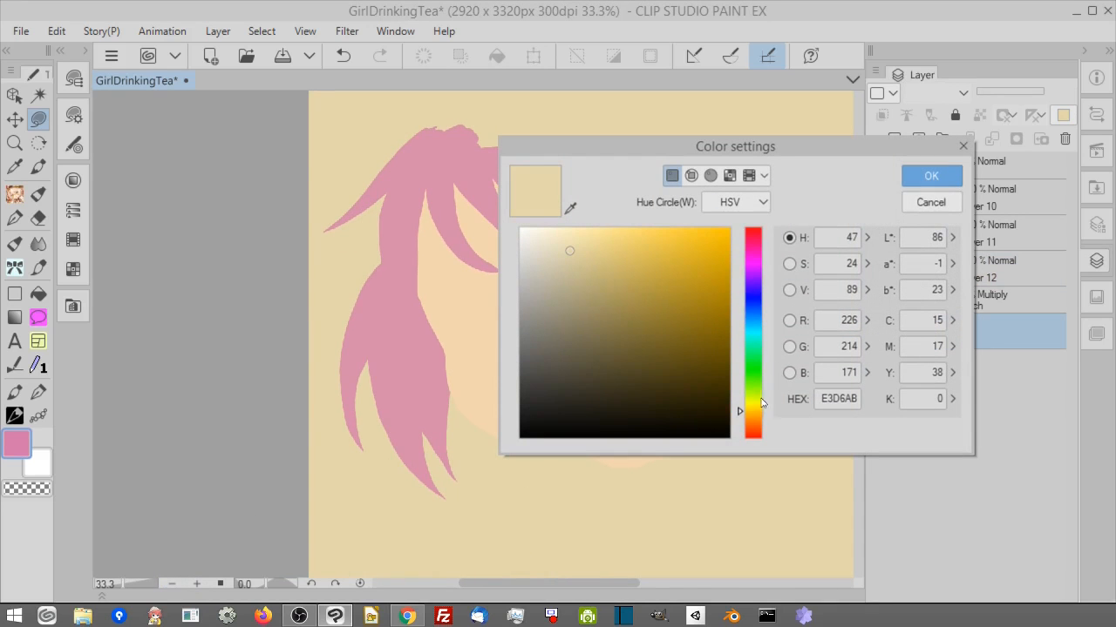
{"action": "left_click_drag", "start_coordinate": [758, 408], "coordinate": [755, 343]}
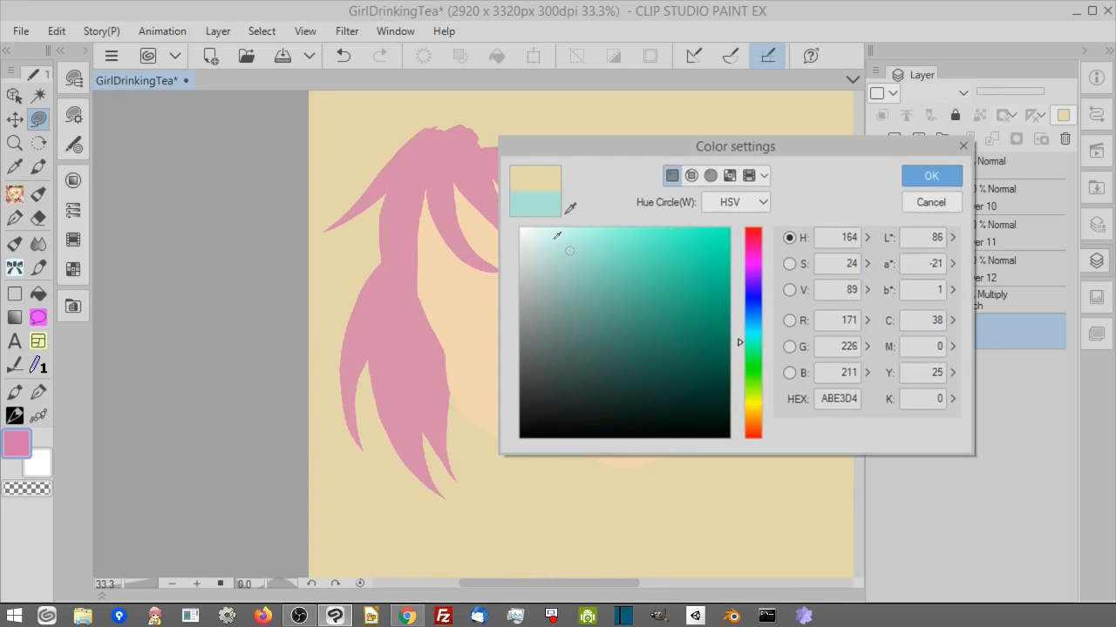
{"action": "left_click_drag", "start_coordinate": [557, 235], "coordinate": [550, 235]}
{"action": "left_click", "coordinate": [929, 175]}
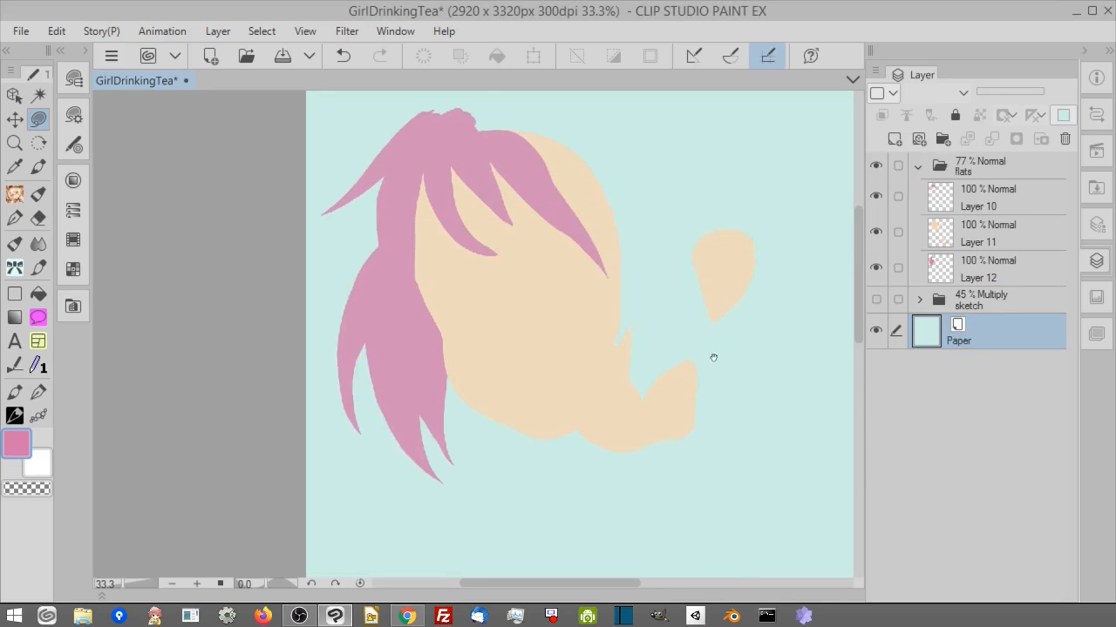
Show the sketch folder again and make Layer 12 the active layer.
{"action": "mouse_move", "coordinate": [713, 358]}
{"action": "left_mouse_down"}
{"action": "mouse_move", "coordinate": [665, 299]}
{"action": "mouse_move", "coordinate": [630, 386]}
{"action": "left_mouse_up"}
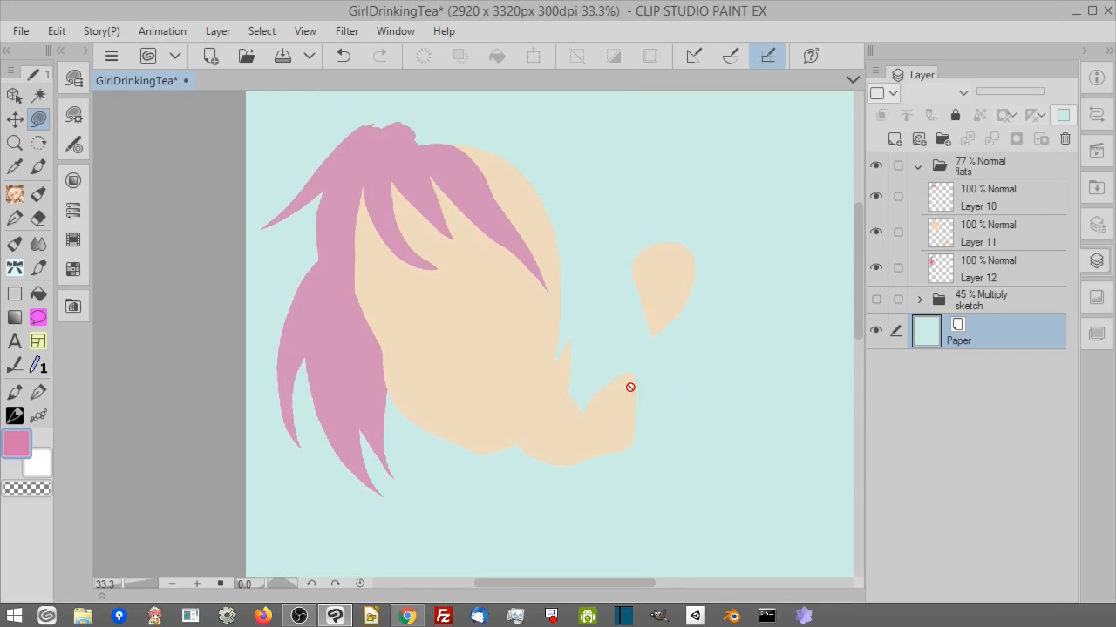
{"action": "left_click", "coordinate": [174, 584]}
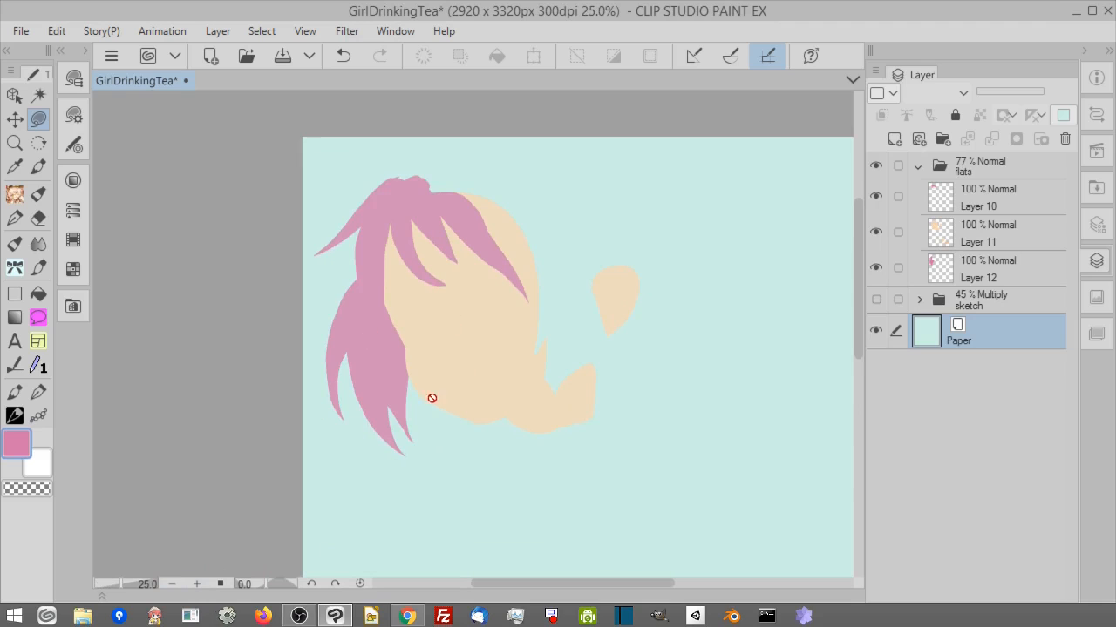
{"action": "left_click", "coordinate": [876, 299]}
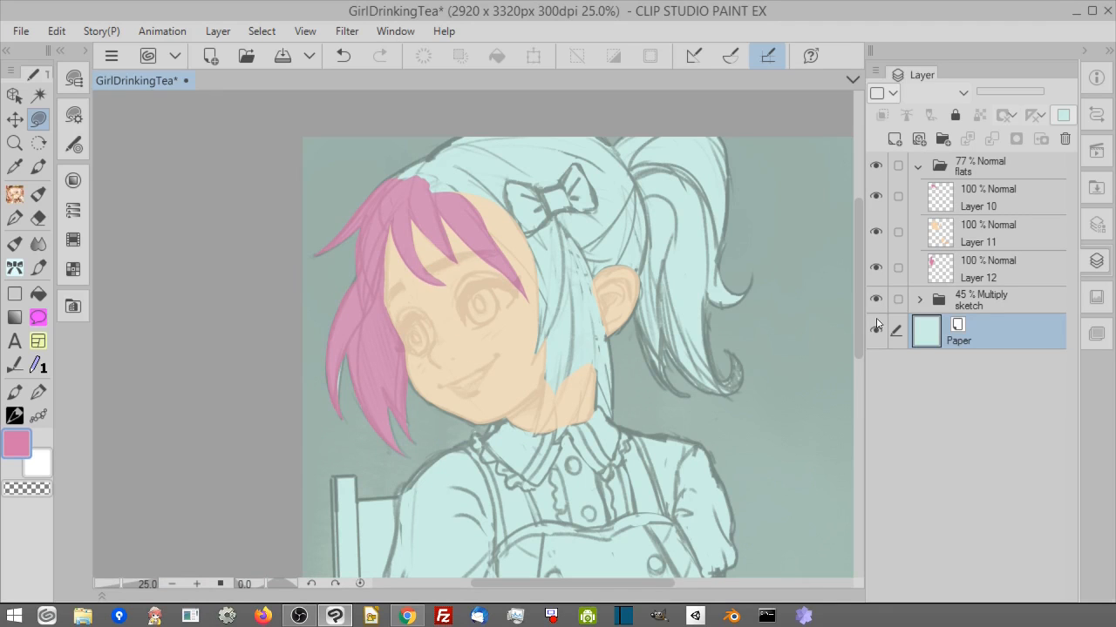
{"action": "left_click", "coordinate": [931, 275]}
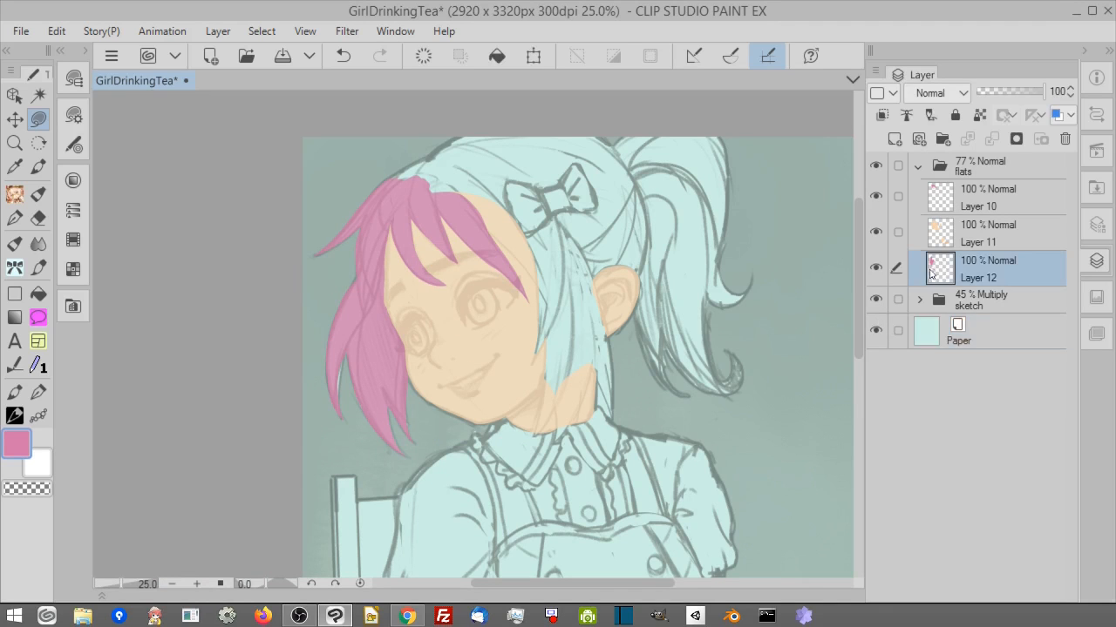
Pick a muted brown (H 18, L 48, S 24) from the Color Set as the colour for the chair.
{"action": "left_click", "coordinate": [197, 584]}
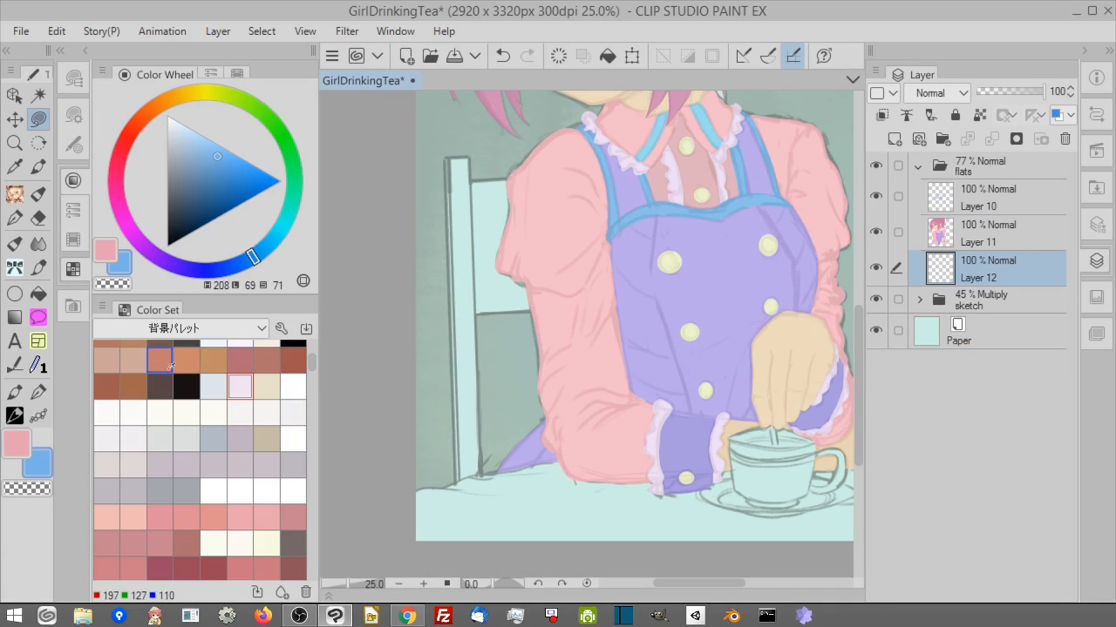
{"action": "scroll", "coordinate": [310, 375], "scroll_direction": "up", "scroll_amount": 3}
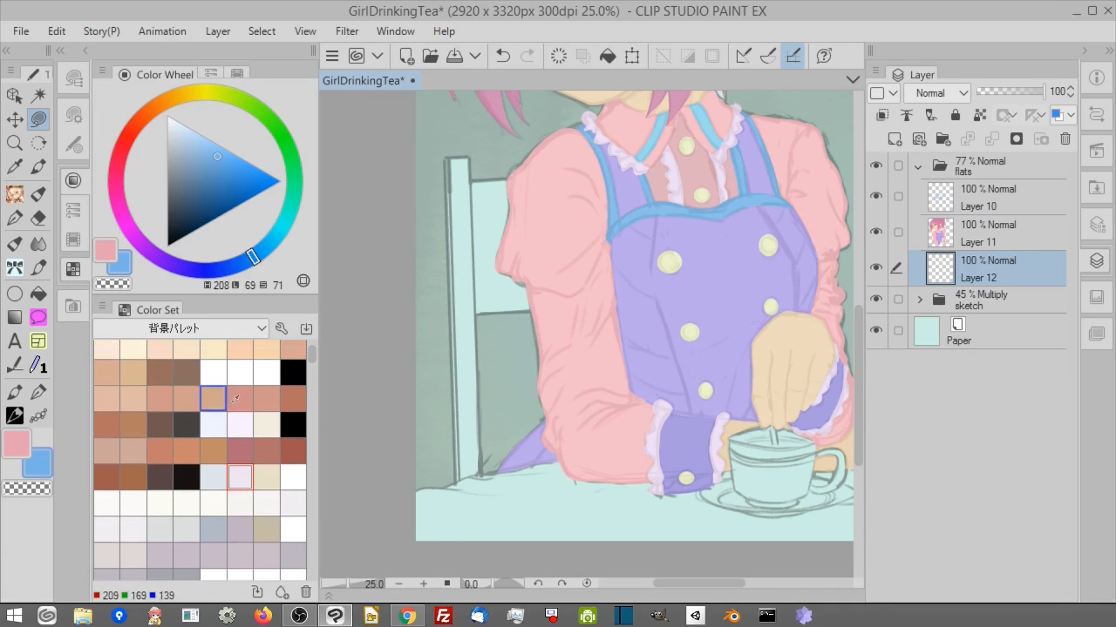
{"action": "left_click", "coordinate": [160, 373]}
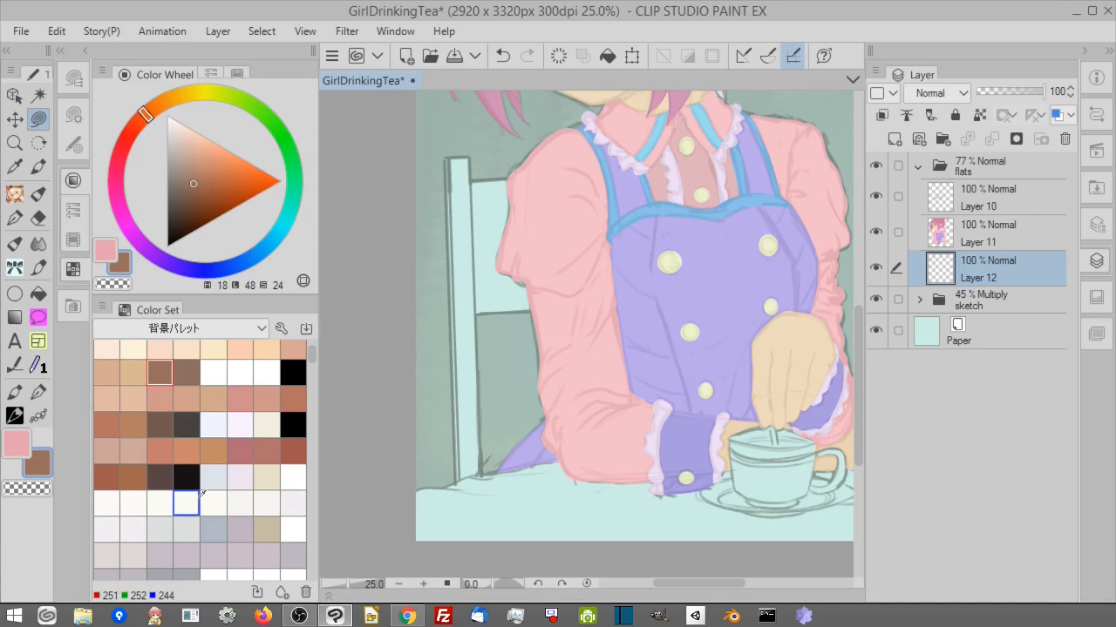
Outline the chair's backrest and upper post with a Polyline selection, fill it with the muted brown, and deselect.
{"action": "left_click", "coordinate": [424, 584]}
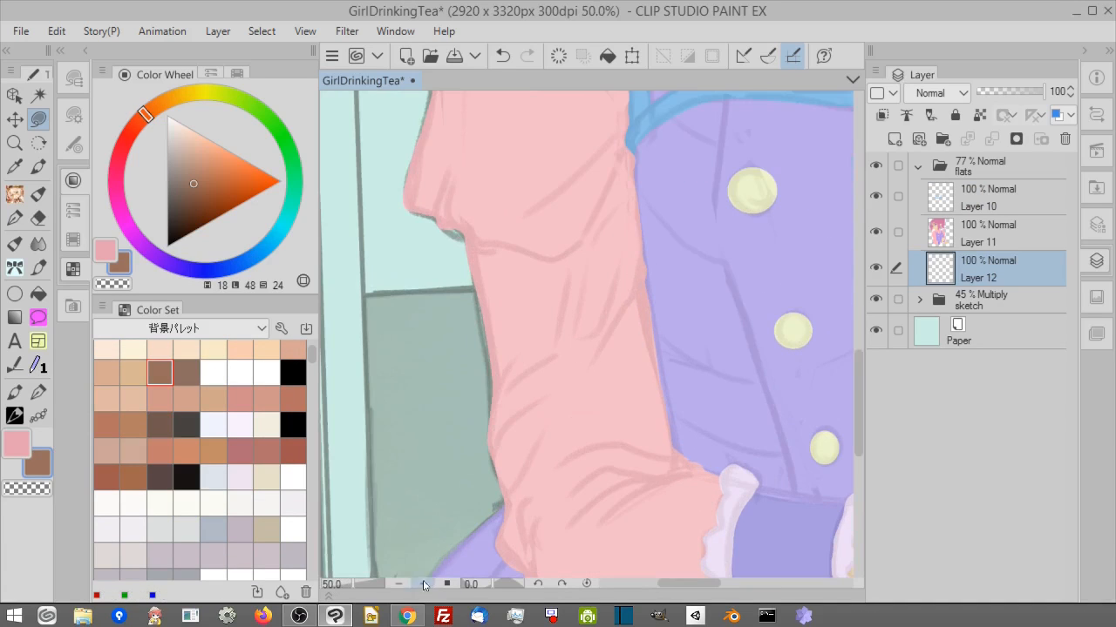
{"action": "left_click", "coordinate": [75, 78]}
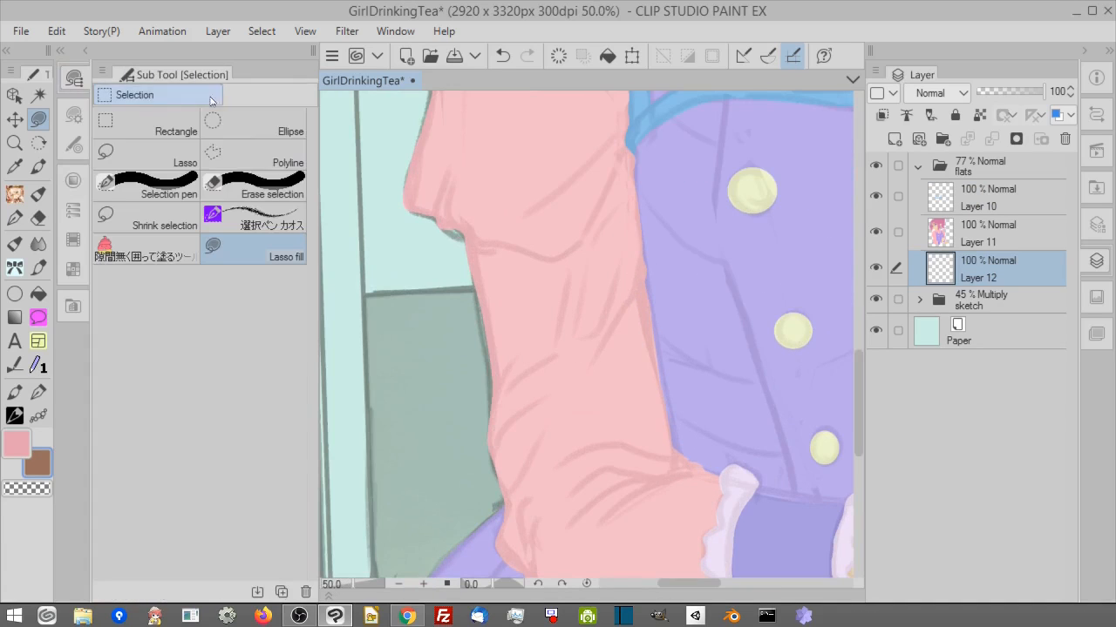
{"action": "left_click", "coordinate": [287, 160]}
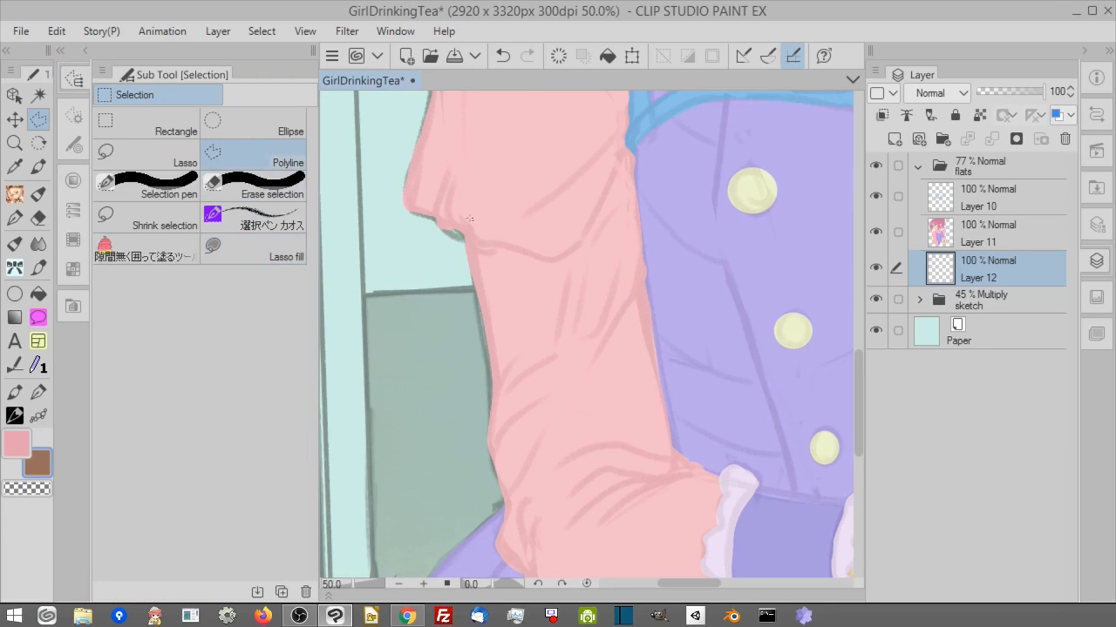
{"action": "left_click_drag", "start_coordinate": [432, 311], "coordinate": [601, 502]}
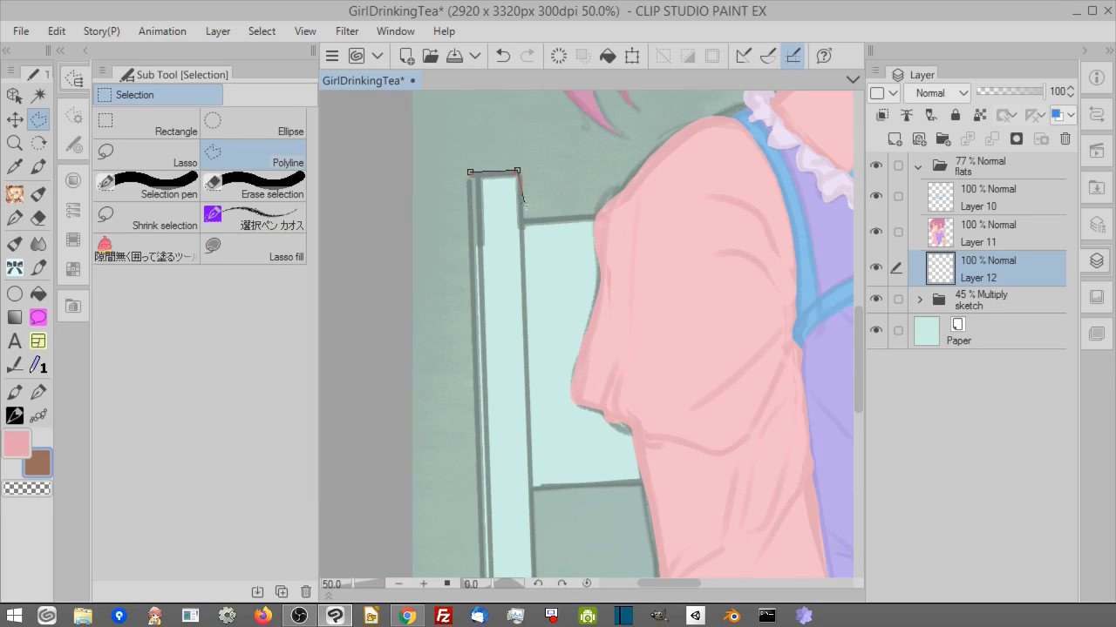
{"action": "left_click", "coordinate": [665, 209]}
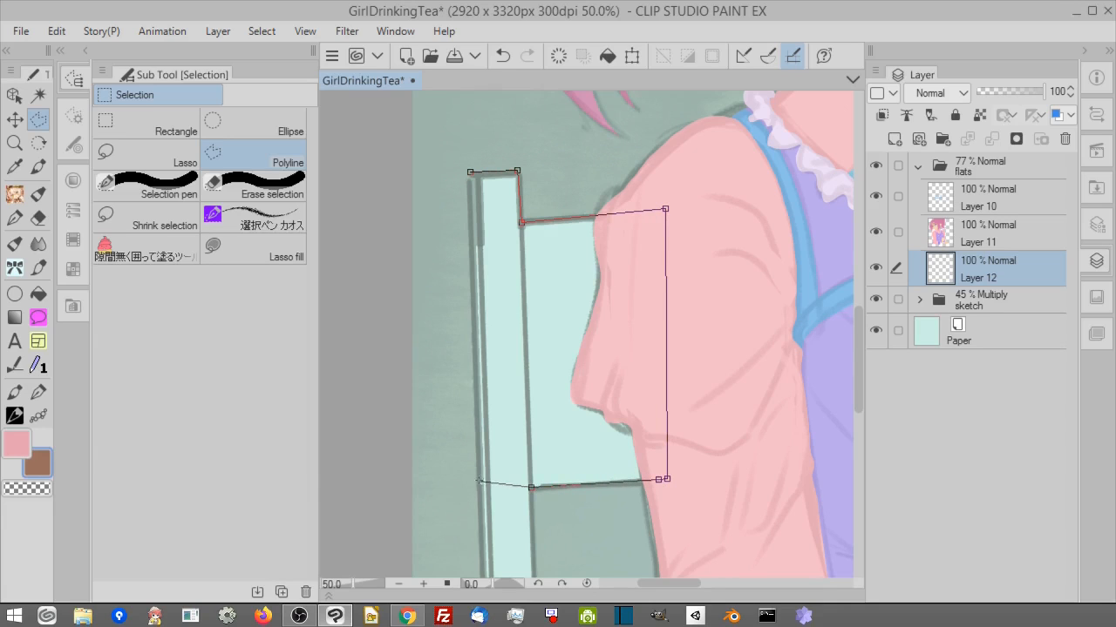
{"action": "double_click", "coordinate": [478, 481]}
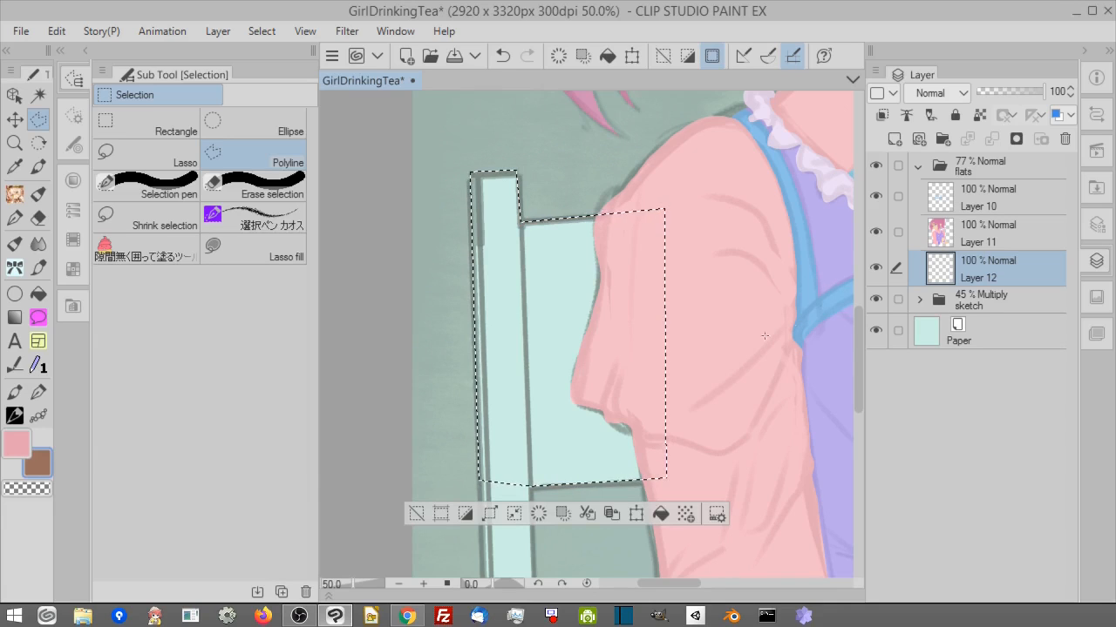
{"action": "left_click", "coordinate": [660, 516]}
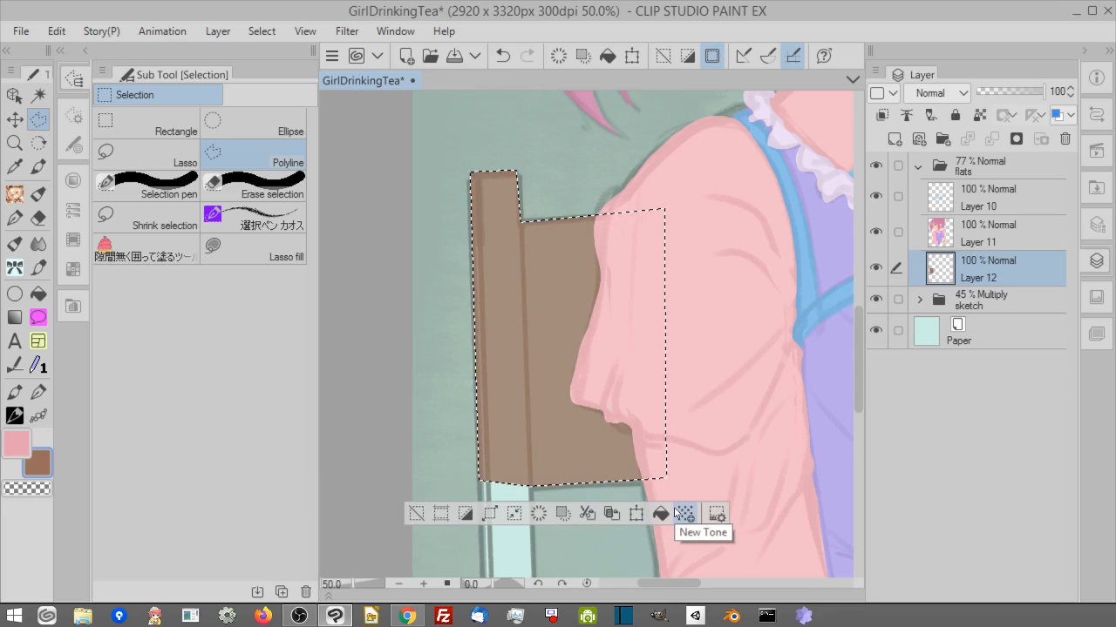
{"action": "left_click", "coordinate": [416, 513]}
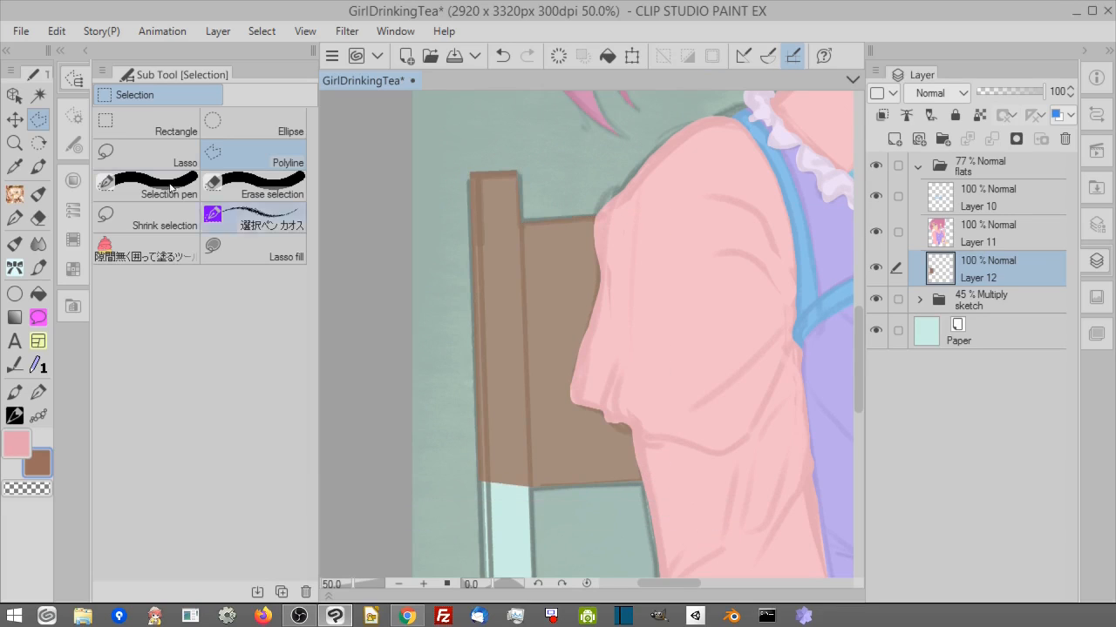
Outline the lower part of the chair post down to the tabletop with a Polyline selection, fill it brown, and deselect.
{"action": "left_click", "coordinate": [75, 117]}
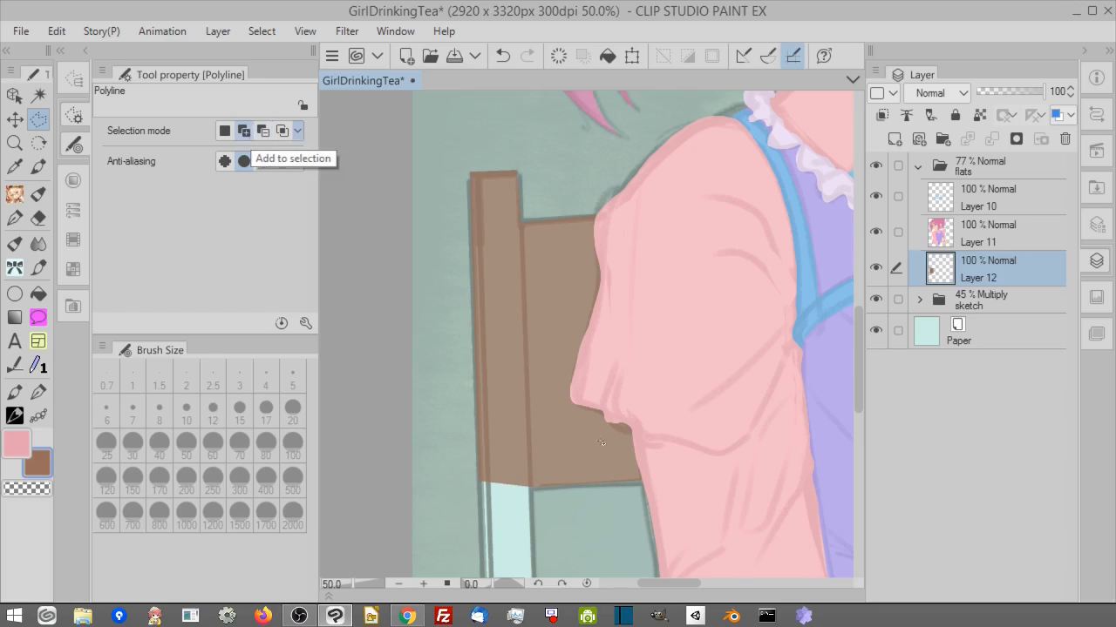
{"action": "left_click_drag", "start_coordinate": [596, 534], "coordinate": [618, 179]}
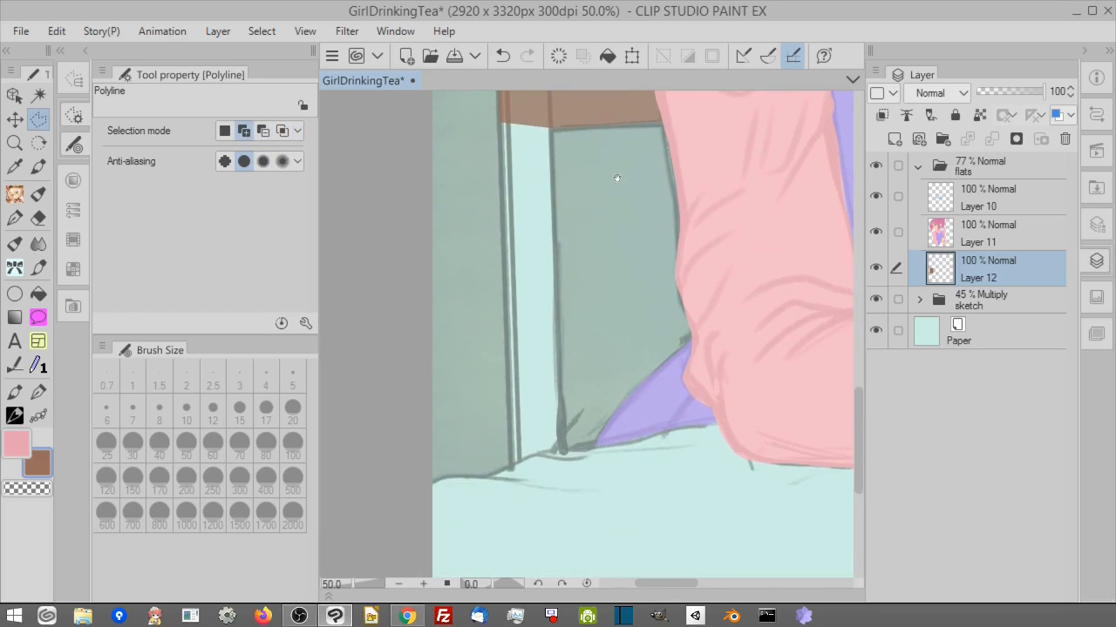
{"action": "left_click", "coordinate": [560, 453]}
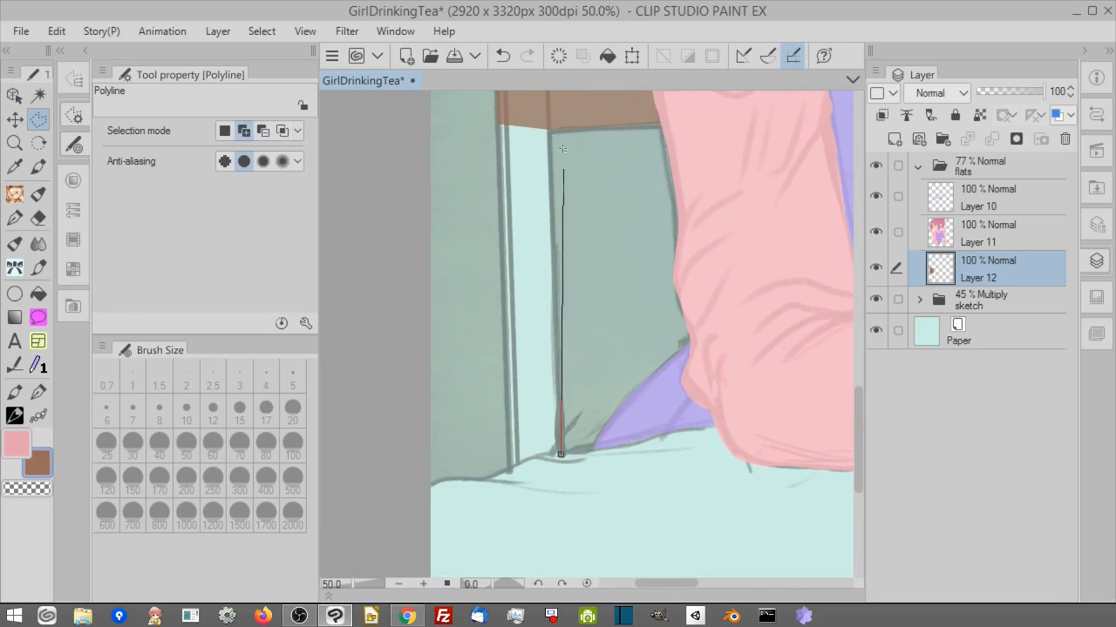
{"action": "left_click", "coordinate": [496, 107]}
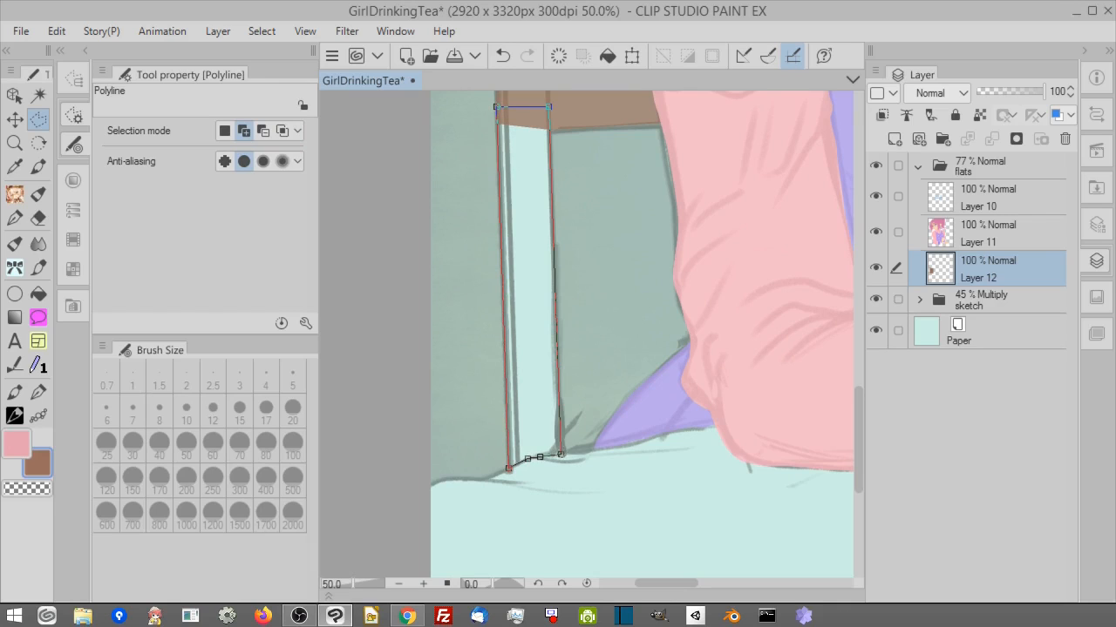
{"action": "left_click", "coordinate": [561, 454]}
{"action": "left_click", "coordinate": [620, 495]}
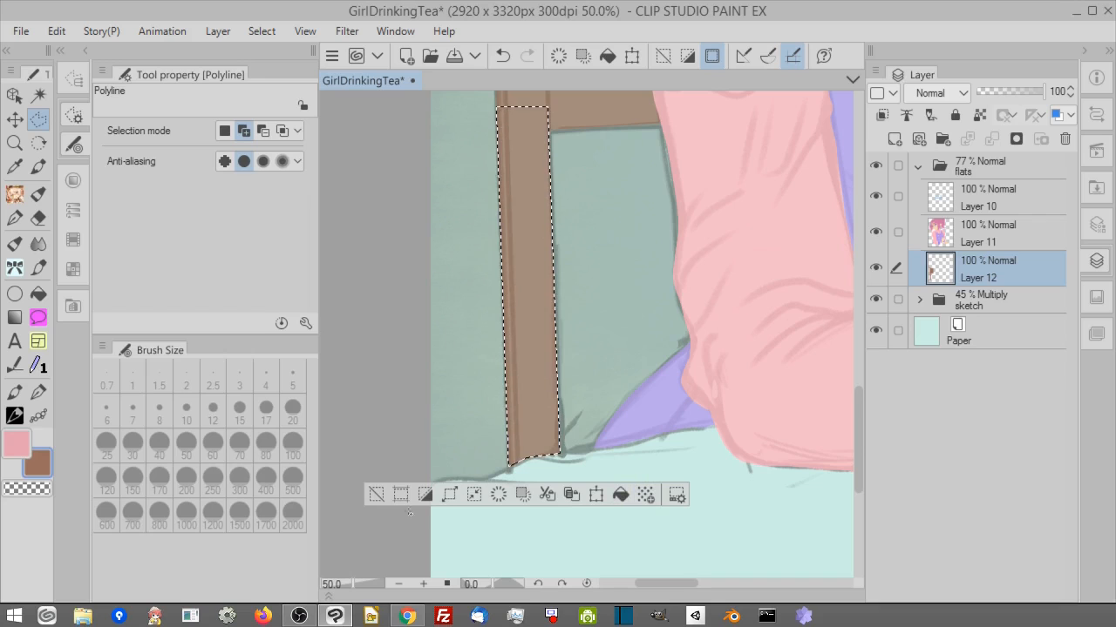
{"action": "left_click", "coordinate": [374, 499]}
Make Layer 10 active and choose a light pink (H 354, L 87, S 100) as the colour for the hair bow.
{"action": "left_click", "coordinate": [398, 585]}
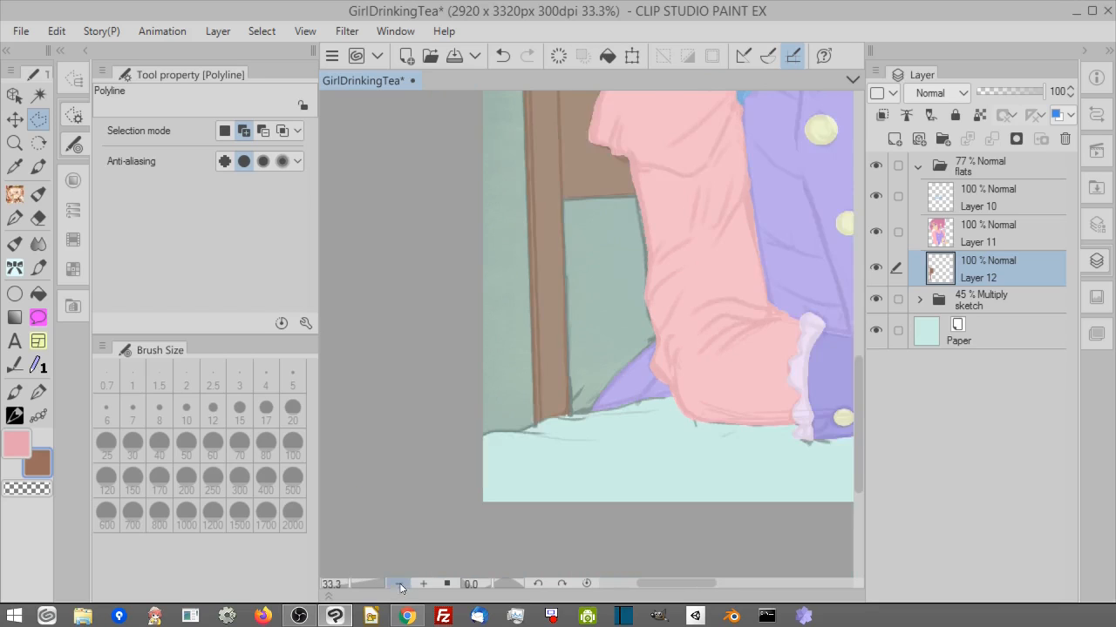
{"action": "left_click", "coordinate": [398, 585]}
{"action": "left_click_drag", "start_coordinate": [847, 214], "coordinate": [723, 377]}
{"action": "left_click_drag", "start_coordinate": [781, 333], "coordinate": [737, 527]}
{"action": "left_click_drag", "start_coordinate": [418, 419], "coordinate": [470, 550]}
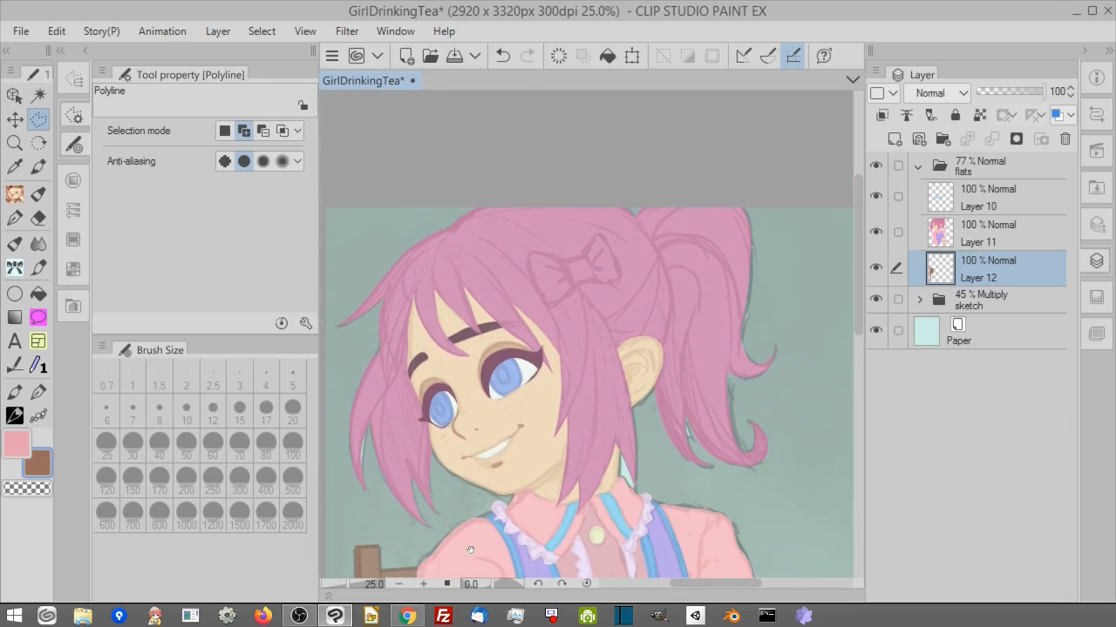
{"action": "left_click", "coordinate": [423, 584]}
{"action": "left_click", "coordinate": [423, 584]}
{"action": "left_click", "coordinate": [423, 584]}
{"action": "left_click", "coordinate": [971, 193]}
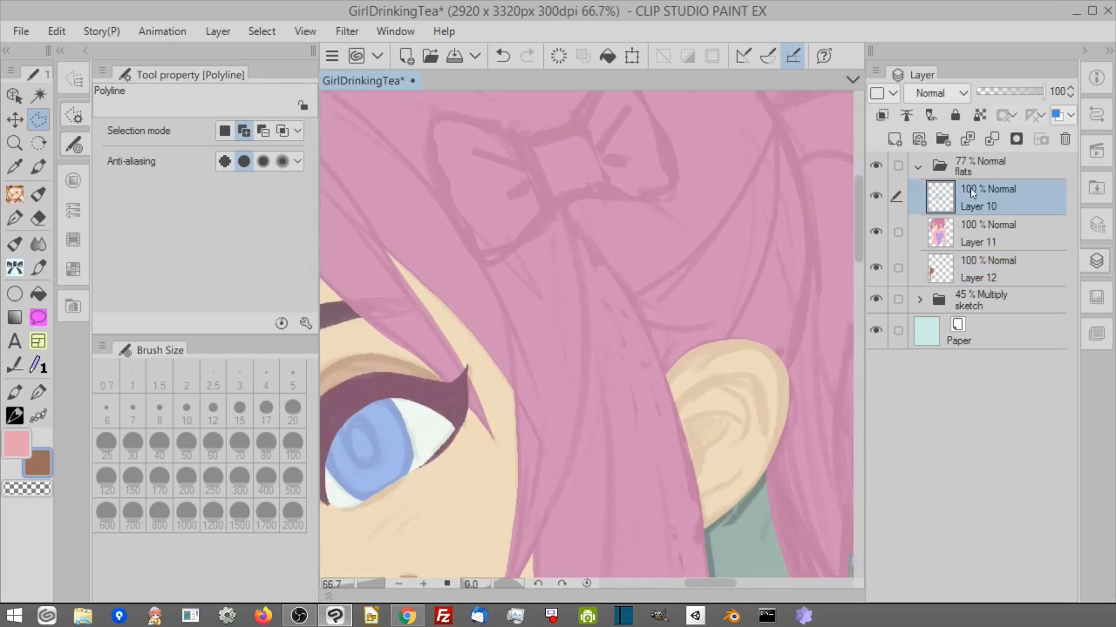
{"action": "left_click_drag", "start_coordinate": [607, 338], "coordinate": [618, 403]}
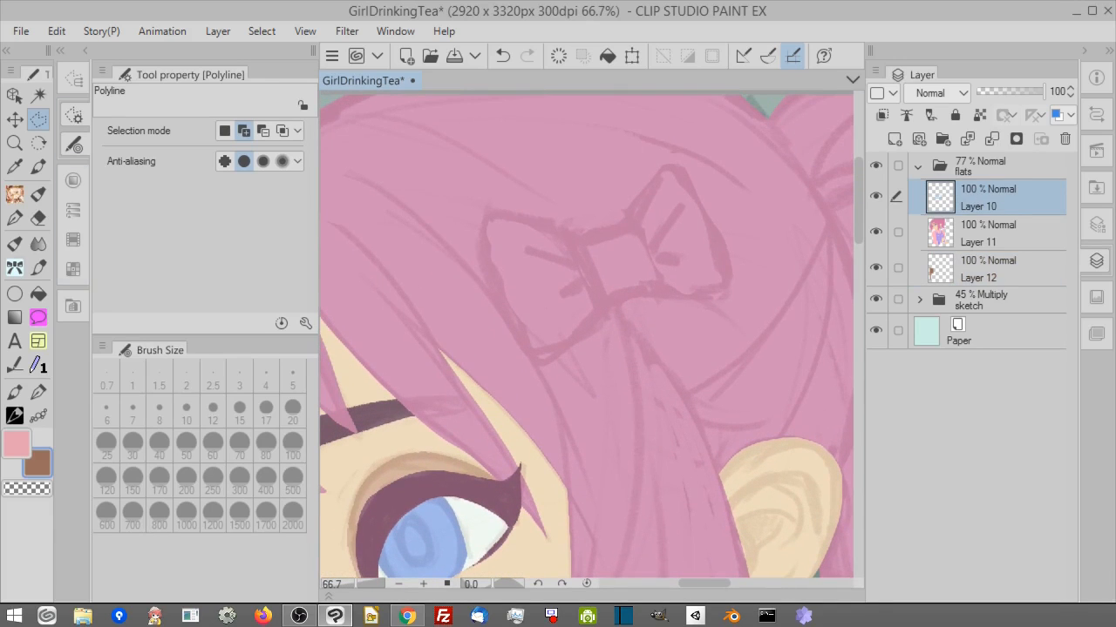
{"action": "left_click", "coordinate": [73, 180]}
{"action": "left_click", "coordinate": [195, 132]}
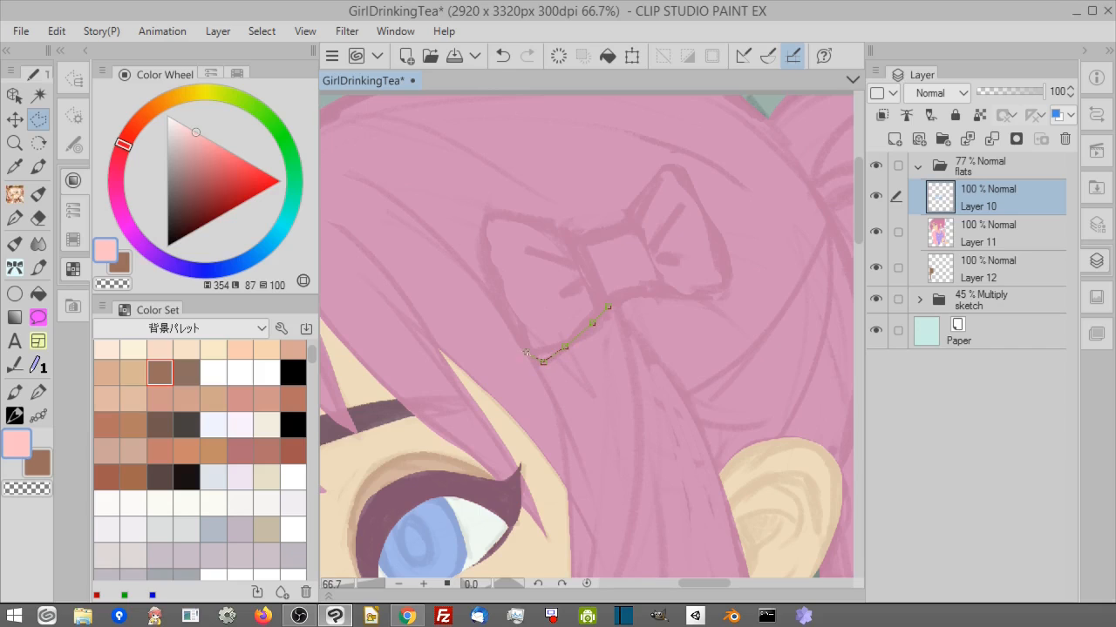
Outline the hair bow with a closed Polyline selection and fill it with the light pink.
{"action": "left_click", "coordinate": [663, 290]}
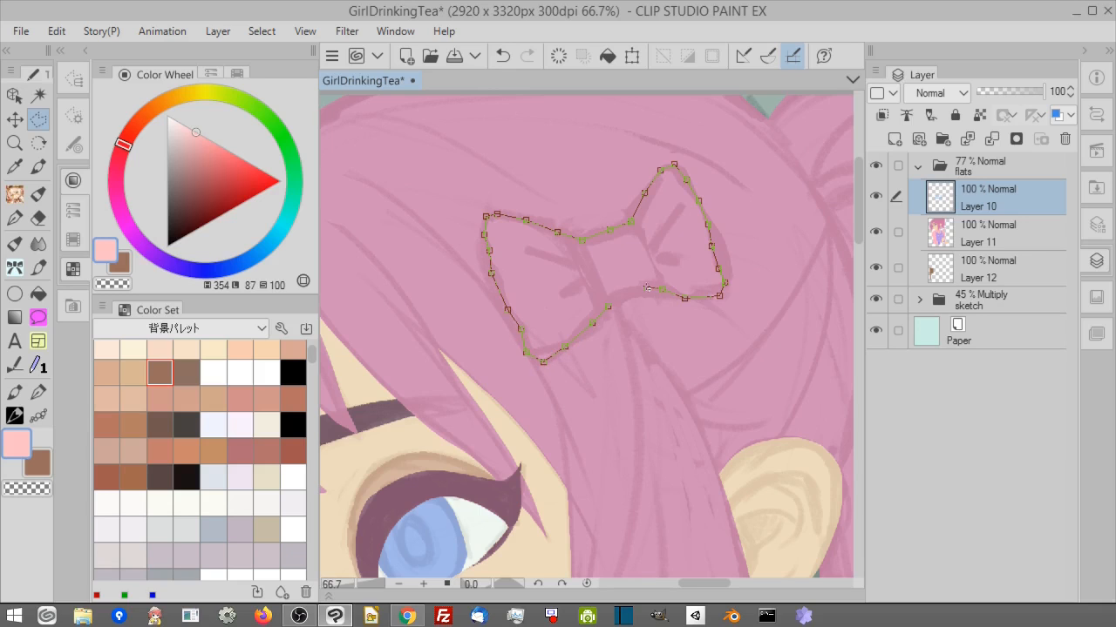
{"action": "double_click", "coordinate": [613, 299]}
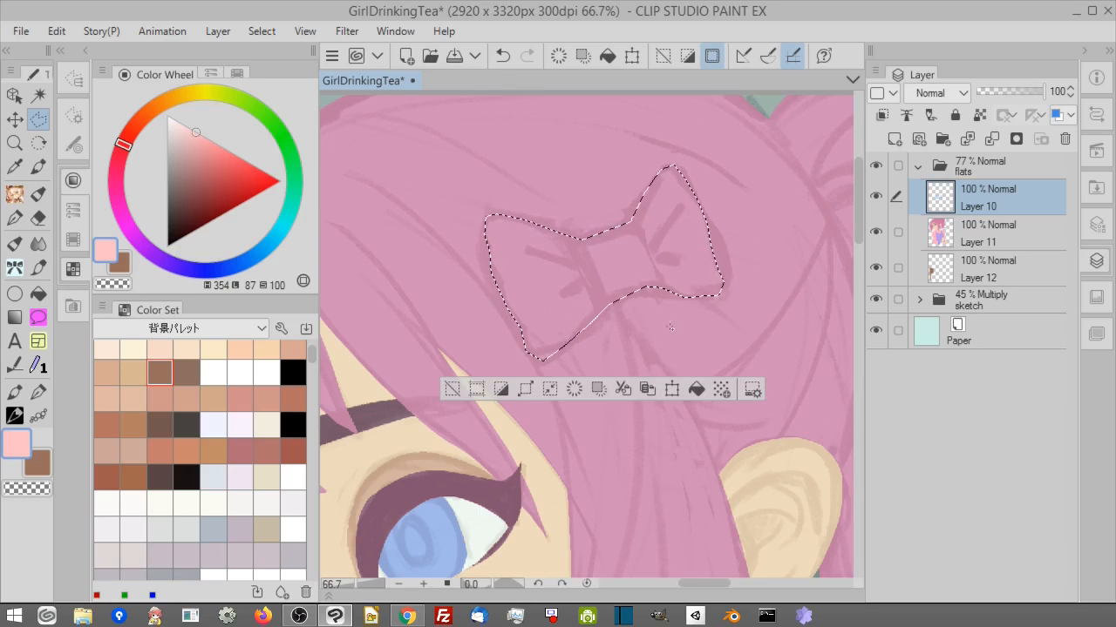
{"action": "left_click", "coordinate": [696, 389]}
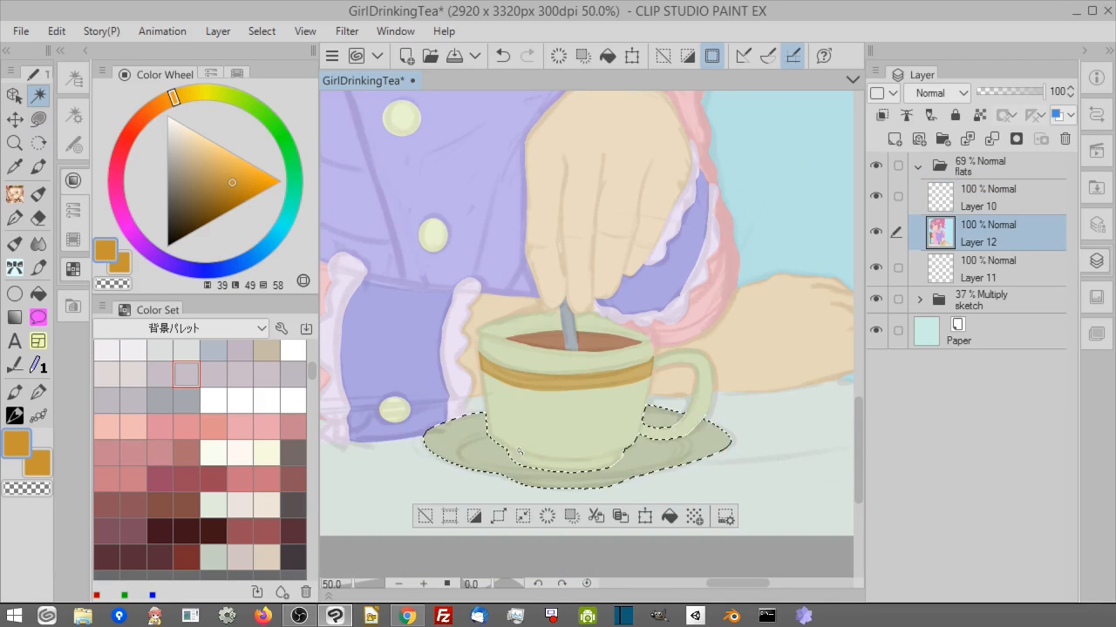
Choose a golden brown (H 34, L 42, S 57) and hide the border of the saucer selection.
{"action": "left_click", "coordinate": [224, 190]}
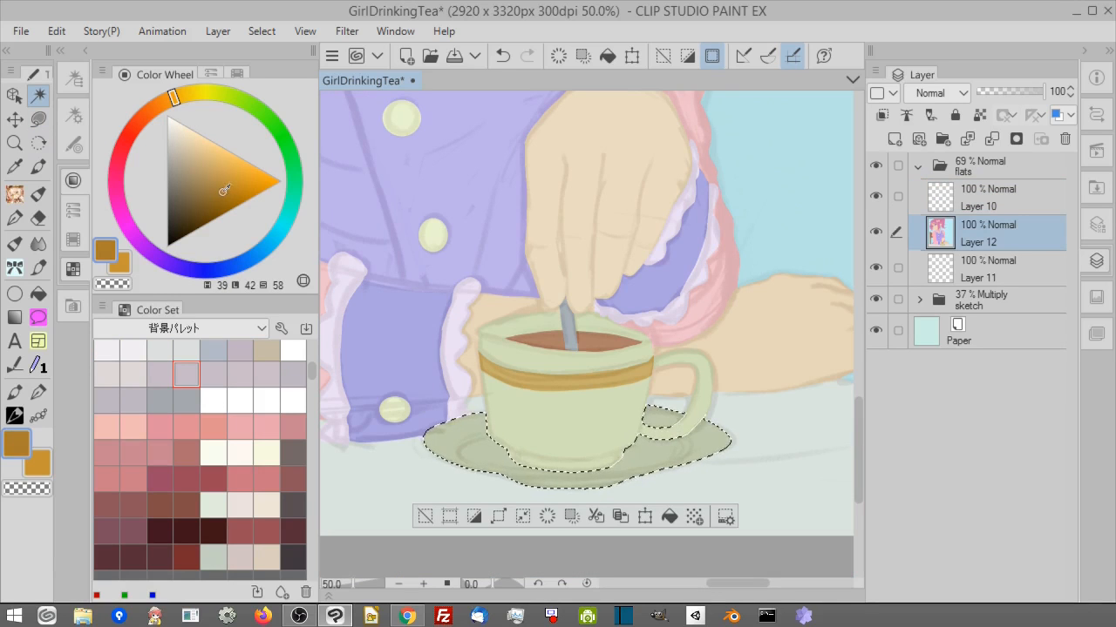
{"action": "left_click", "coordinate": [166, 100]}
{"action": "left_click", "coordinate": [712, 54]}
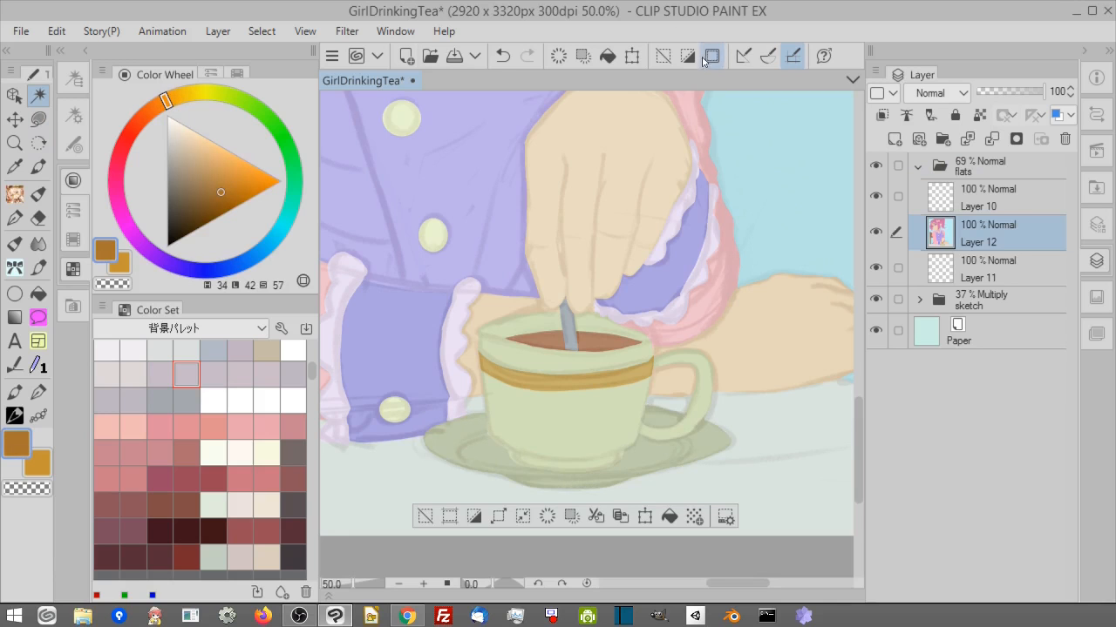
Draw the saucer's decorative inner ring in golden brown on Layer 10 with the Pen tool, evening out its curve near the cup.
{"action": "left_click", "coordinate": [562, 584]}
{"action": "left_click", "coordinate": [562, 584]}
{"action": "left_click", "coordinate": [563, 584]}
{"action": "left_click", "coordinate": [562, 584]}
{"action": "left_click", "coordinate": [562, 584]}
{"action": "left_click", "coordinate": [493, 585]}
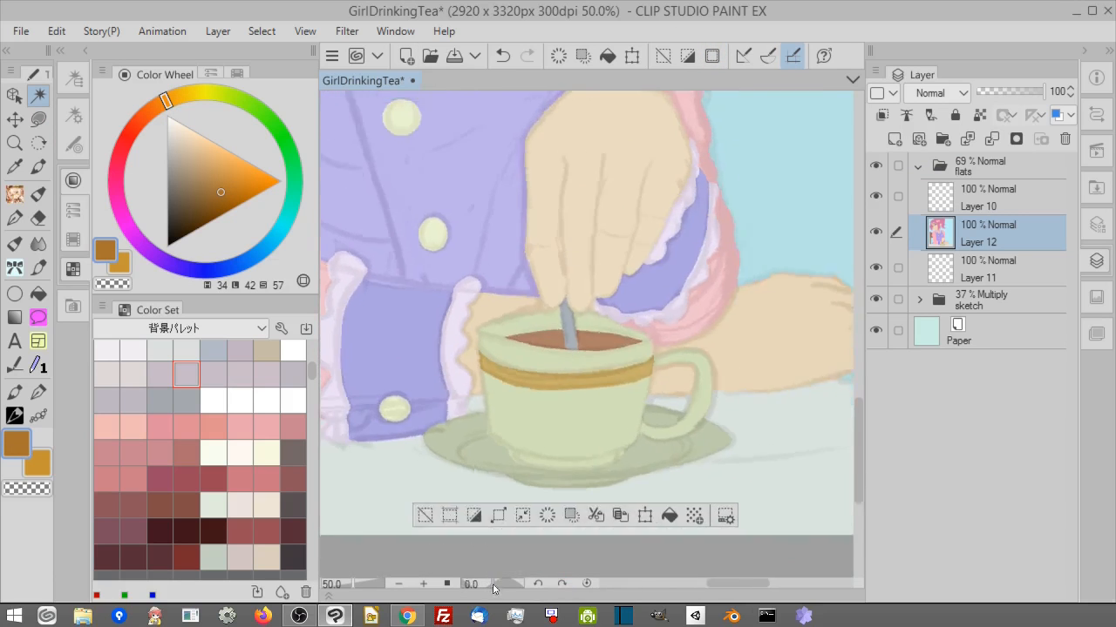
{"action": "left_click_drag", "start_coordinate": [493, 587], "coordinate": [504, 585]}
{"action": "left_click", "coordinate": [424, 584]}
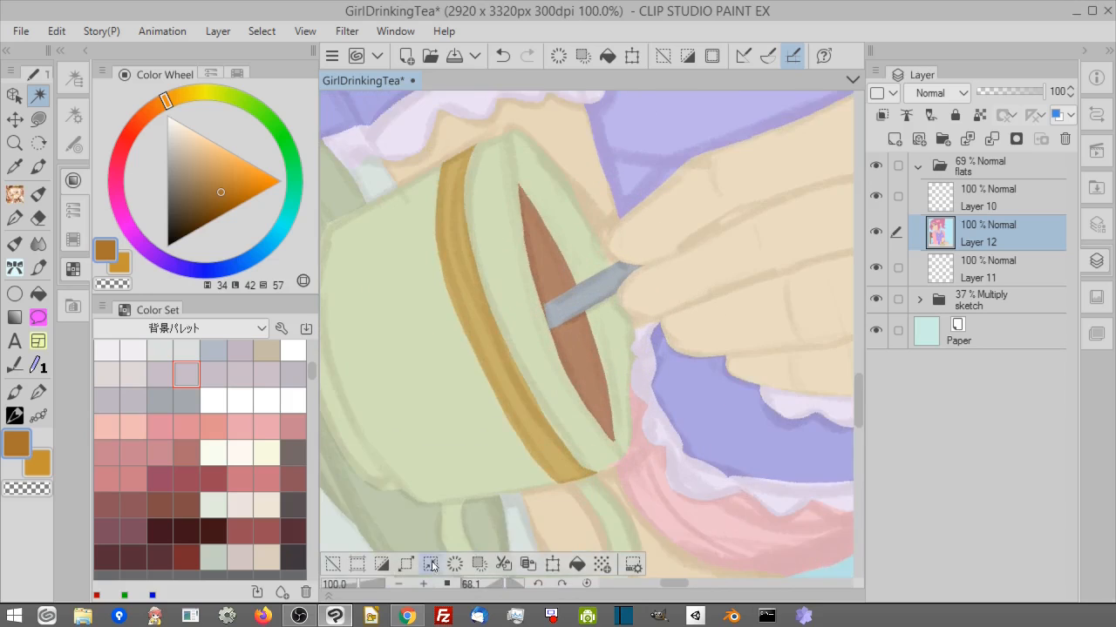
{"action": "left_click_drag", "start_coordinate": [465, 456], "coordinate": [625, 454]}
{"action": "left_click", "coordinate": [16, 218]}
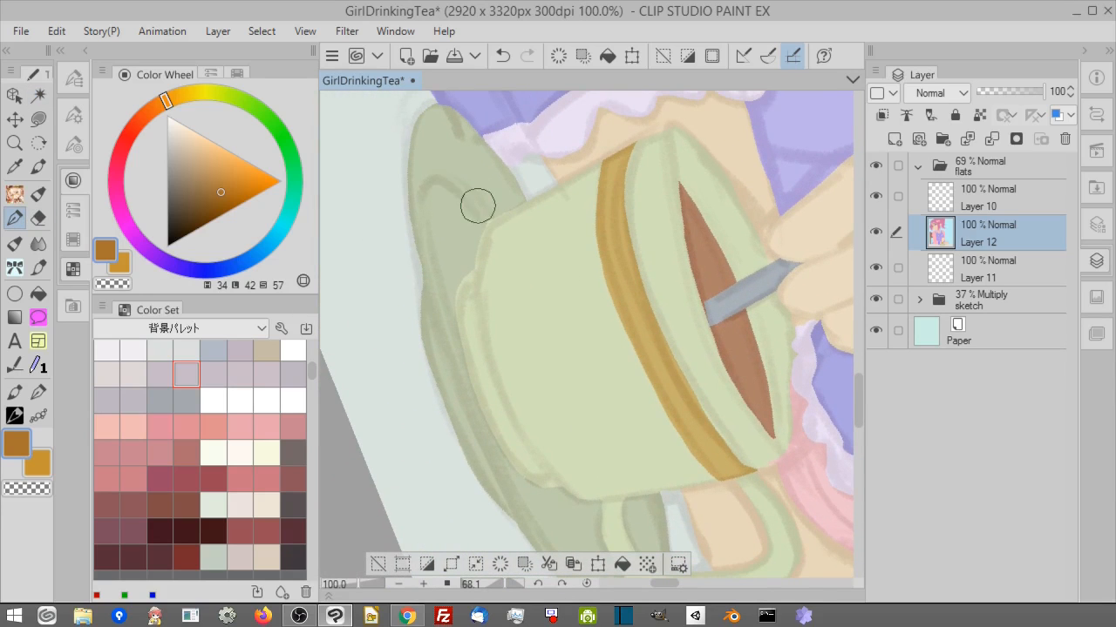
{"action": "left_click", "coordinate": [987, 202]}
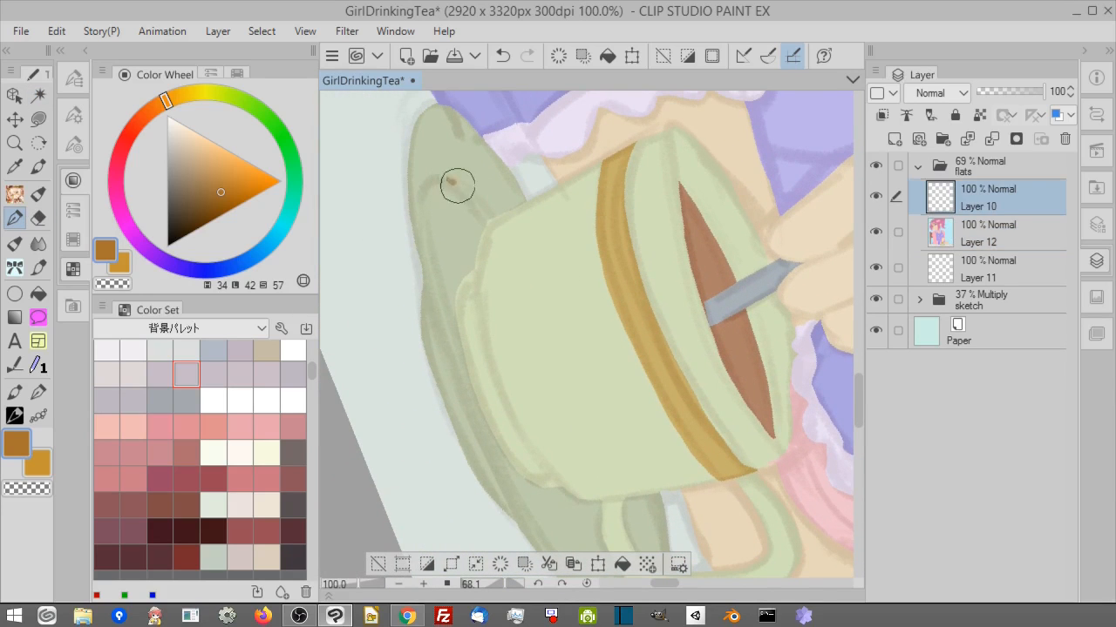
{"action": "mouse_move", "coordinate": [447, 178]}
{"action": "left_mouse_down"}
{"action": "mouse_move", "coordinate": [517, 252]}
{"action": "mouse_move", "coordinate": [484, 200]}
{"action": "mouse_move", "coordinate": [456, 186]}
{"action": "mouse_move", "coordinate": [516, 259]}
{"action": "mouse_move", "coordinate": [474, 197]}
{"action": "mouse_move", "coordinate": [431, 179]}
{"action": "mouse_move", "coordinate": [432, 261]}
{"action": "mouse_move", "coordinate": [462, 370]}
{"action": "mouse_move", "coordinate": [528, 515]}
{"action": "left_mouse_up"}
{"action": "mouse_move", "coordinate": [641, 497]}
{"action": "left_mouse_down"}
{"action": "mouse_move", "coordinate": [609, 456]}
{"action": "mouse_move", "coordinate": [623, 510]}
{"action": "left_mouse_up"}
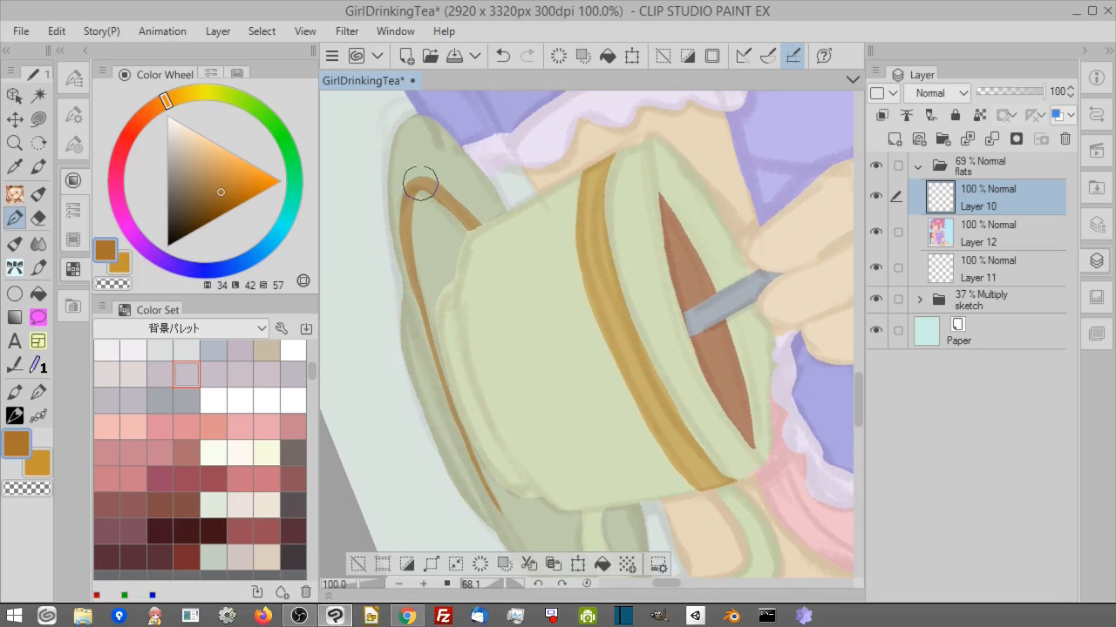
{"action": "left_click_drag", "start_coordinate": [419, 192], "coordinate": [472, 231]}
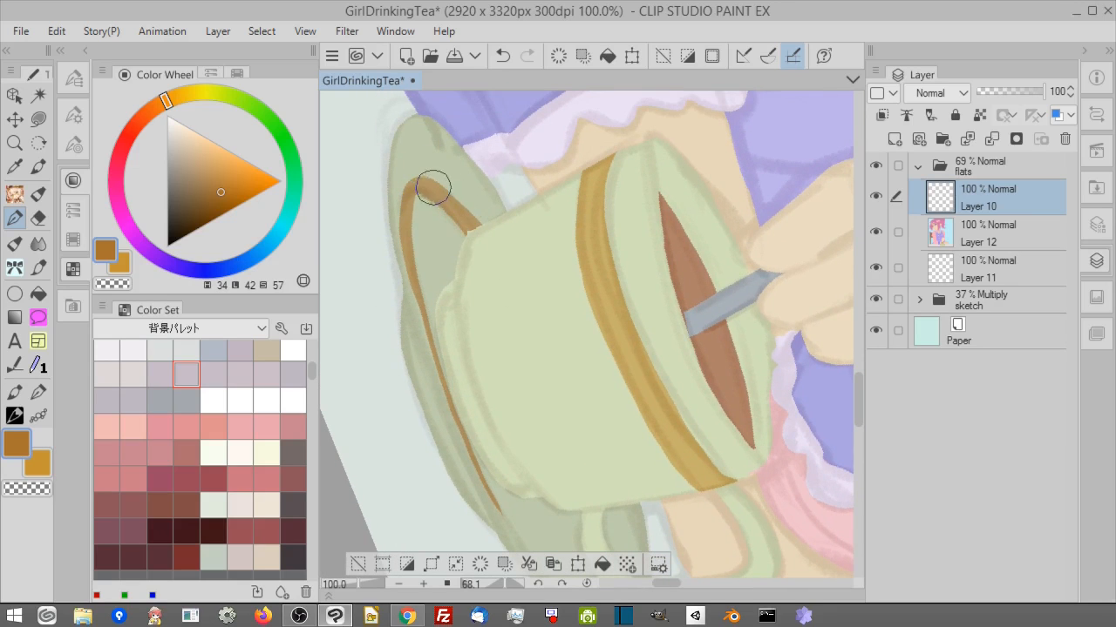
{"action": "left_click_drag", "start_coordinate": [425, 180], "coordinate": [480, 230]}
Paint a grey-green (H 75, L 61, S 12) stroke along the saucer's outer edge beside the brown ring.
{"action": "mouse_move", "coordinate": [596, 470]}
{"action": "left_mouse_down"}
{"action": "mouse_move", "coordinate": [585, 287]}
{"action": "mouse_move", "coordinate": [584, 327]}
{"action": "left_mouse_up"}
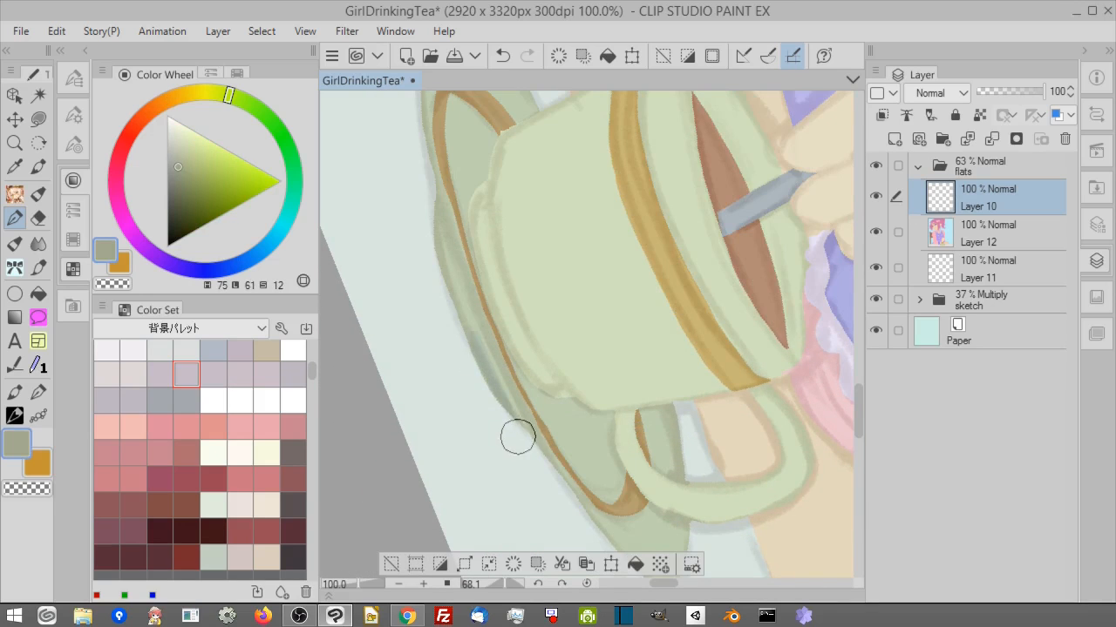
{"action": "left_click_drag", "start_coordinate": [436, 211], "coordinate": [467, 324]}
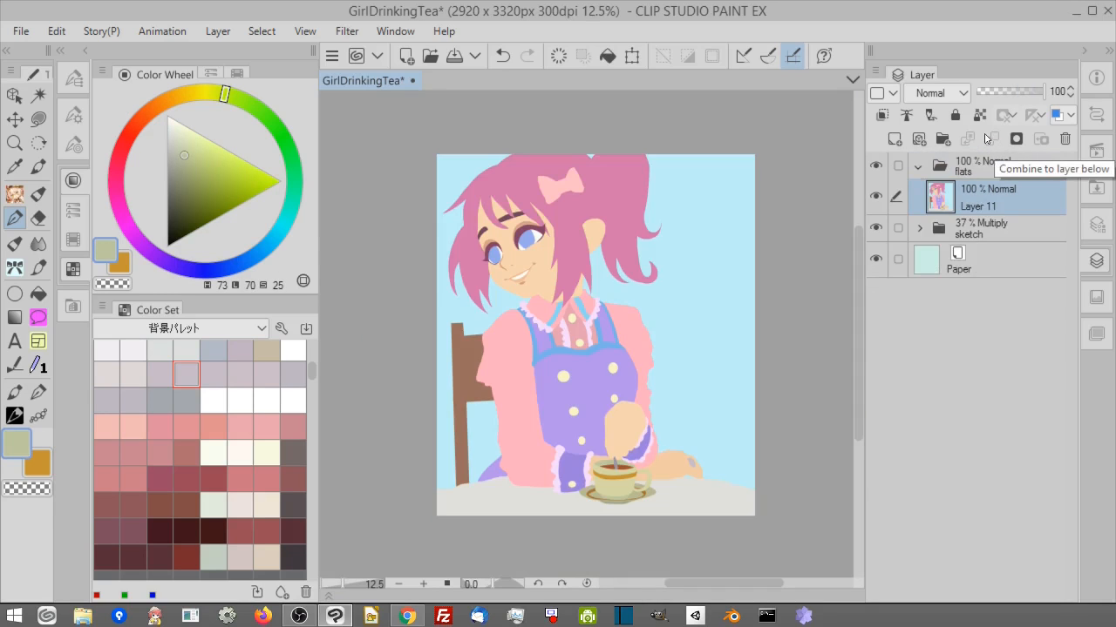
Add a new layer beneath the merged flats layer and fill it entirely with bright orange (H 19, L 65, S 96).
{"action": "left_click", "coordinate": [894, 139]}
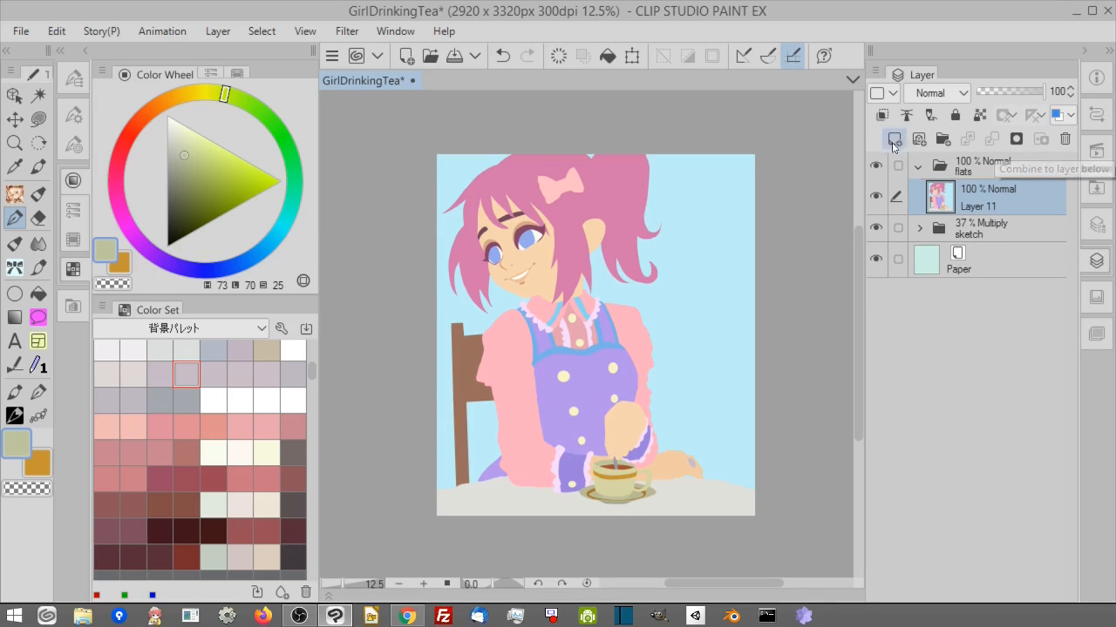
{"action": "left_click_drag", "start_coordinate": [1002, 209], "coordinate": [1008, 242]}
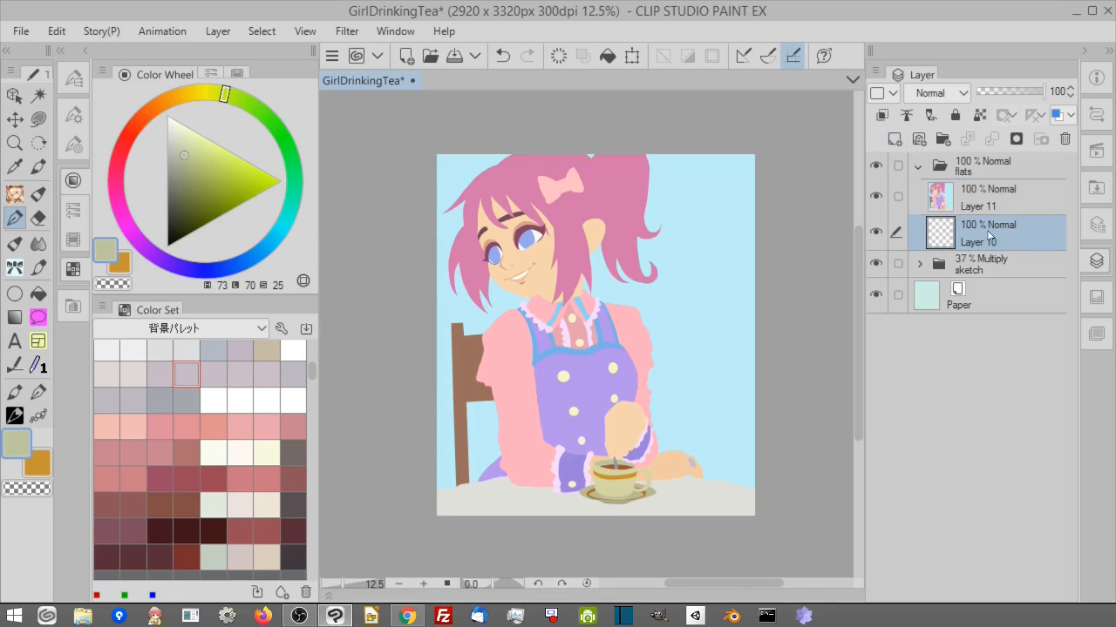
{"action": "left_click", "coordinate": [144, 115]}
{"action": "left_click", "coordinate": [244, 161]}
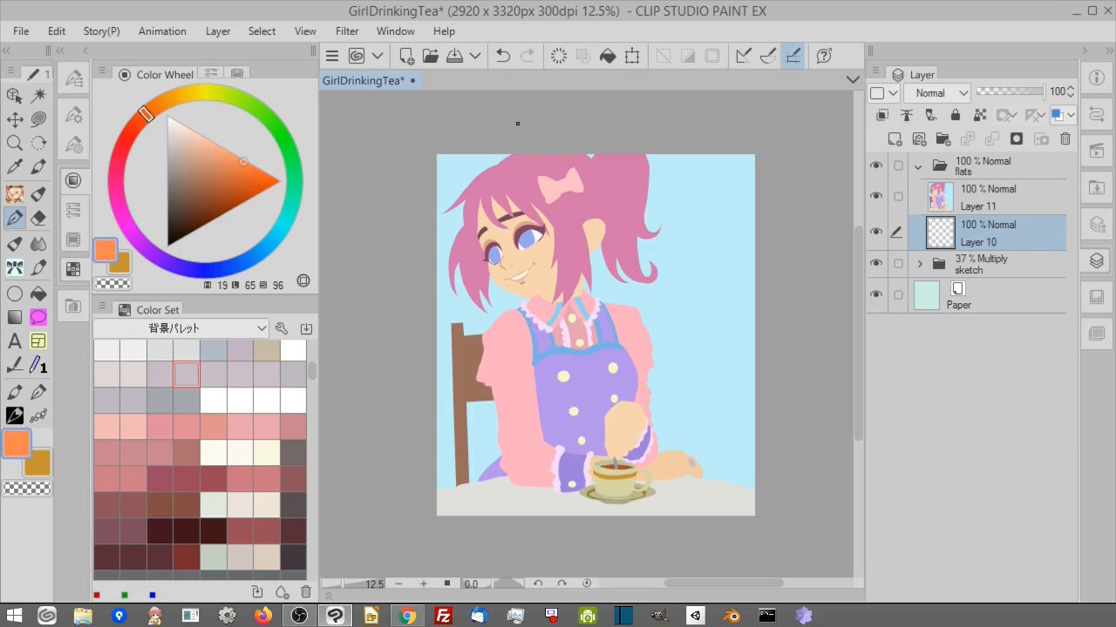
{"action": "left_click", "coordinate": [613, 55]}
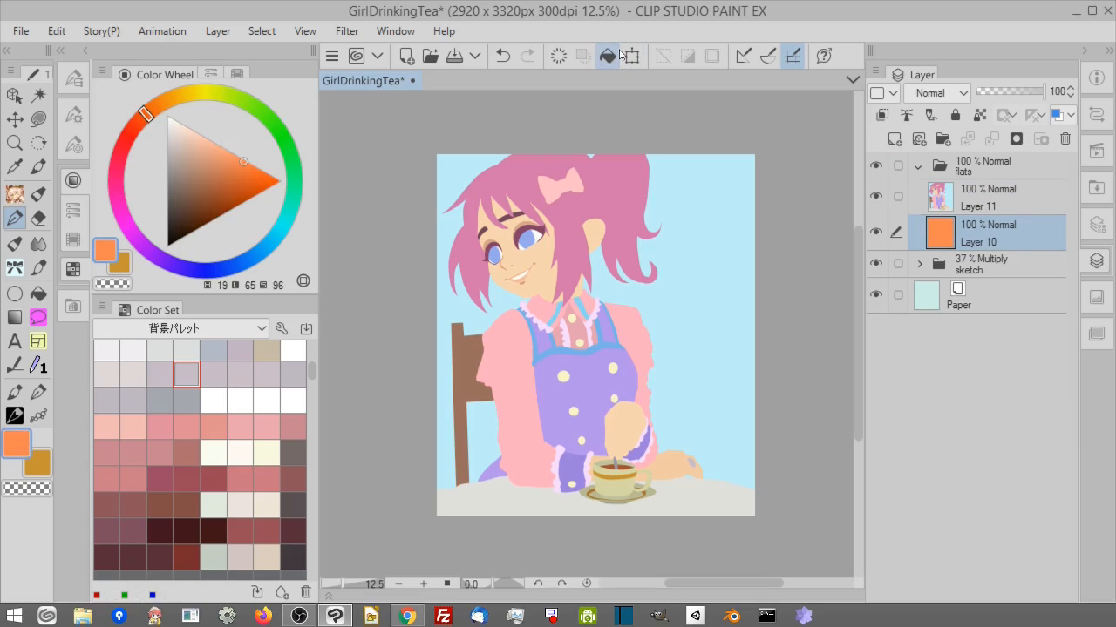
Examine the flat colours up close at 100% zoom across the figure for gaps over the orange fill layer.
{"action": "left_click", "coordinate": [424, 586]}
{"action": "left_click", "coordinate": [424, 586]}
{"action": "left_click", "coordinate": [423, 586]}
{"action": "left_click", "coordinate": [424, 586]}
{"action": "left_click", "coordinate": [424, 586]}
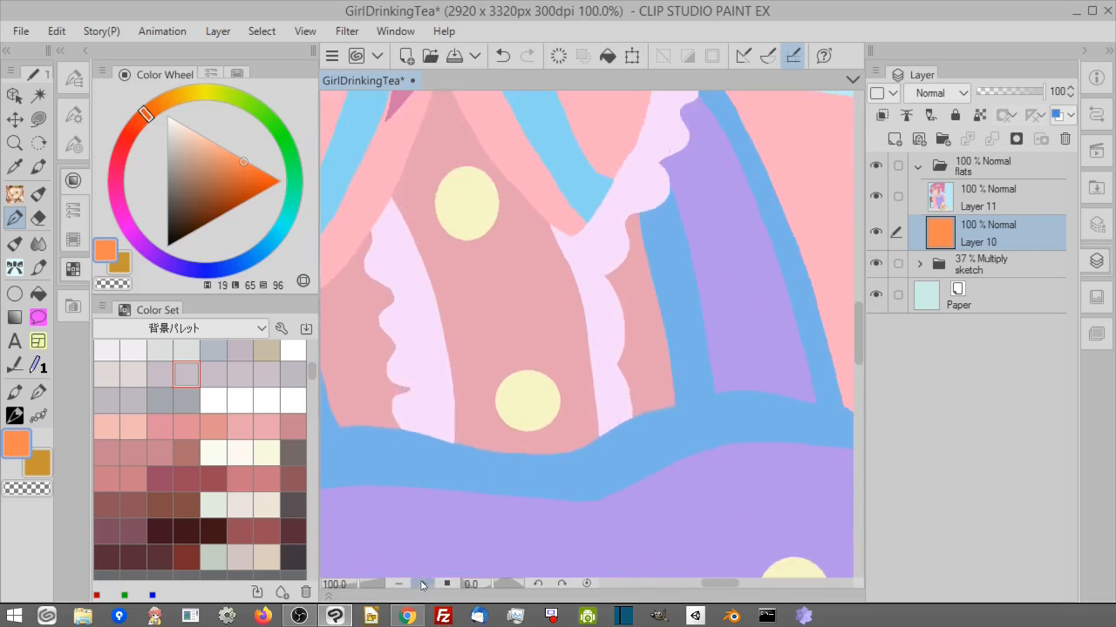
{"action": "left_click", "coordinate": [424, 586]}
{"action": "mouse_move", "coordinate": [444, 445]}
{"action": "left_mouse_down"}
{"action": "mouse_move", "coordinate": [481, 405]}
{"action": "mouse_move", "coordinate": [841, 235]}
{"action": "left_mouse_up"}
{"action": "mouse_move", "coordinate": [548, 213]}
{"action": "left_mouse_down"}
{"action": "mouse_move", "coordinate": [694, 281]}
{"action": "mouse_move", "coordinate": [849, 444]}
{"action": "left_mouse_up"}
{"action": "left_click_drag", "start_coordinate": [686, 135], "coordinate": [685, 568]}
{"action": "left_click_drag", "start_coordinate": [737, 220], "coordinate": [989, 391]}
{"action": "left_click_drag", "start_coordinate": [660, 286], "coordinate": [874, 501]}
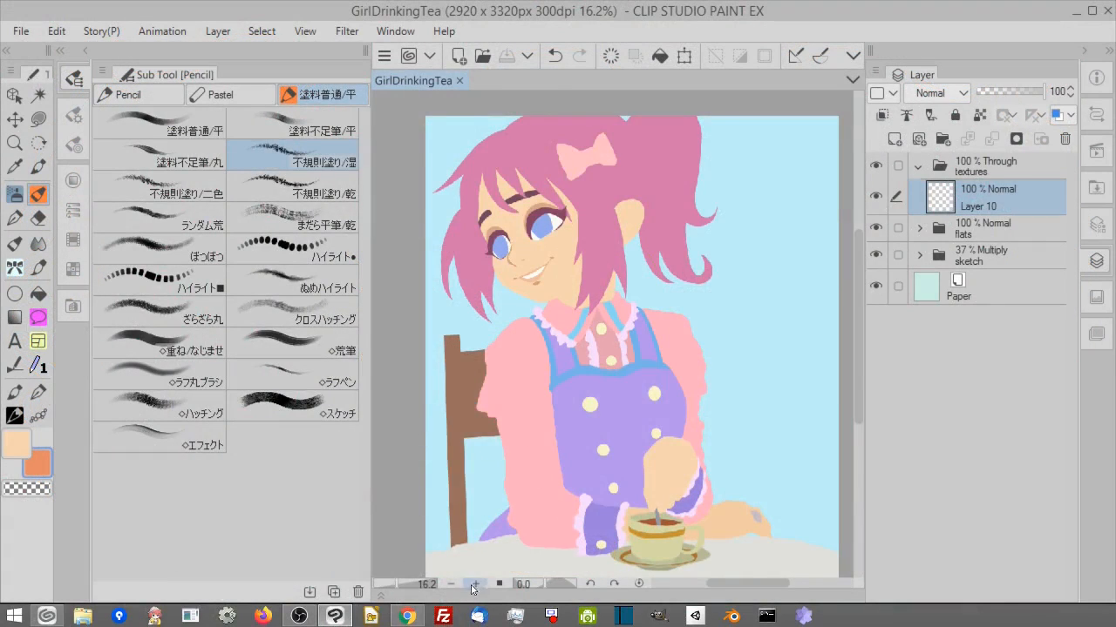
Select the Noise brush from the pastel brushes and show its tool properties.
{"action": "left_click", "coordinate": [472, 585]}
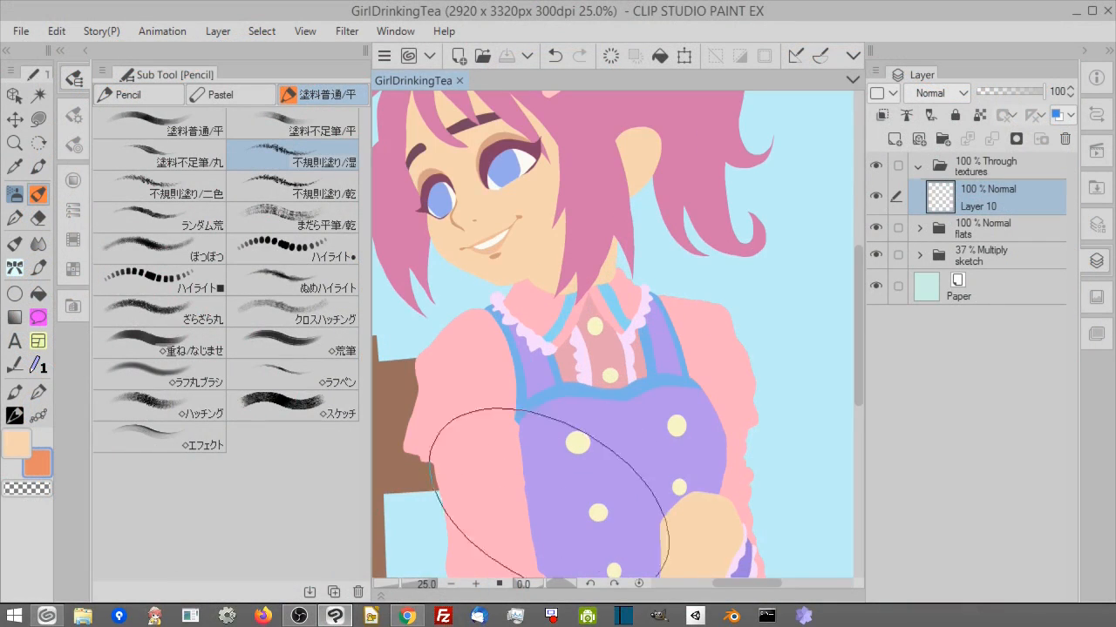
{"action": "left_click_drag", "start_coordinate": [713, 384], "coordinate": [658, 412]}
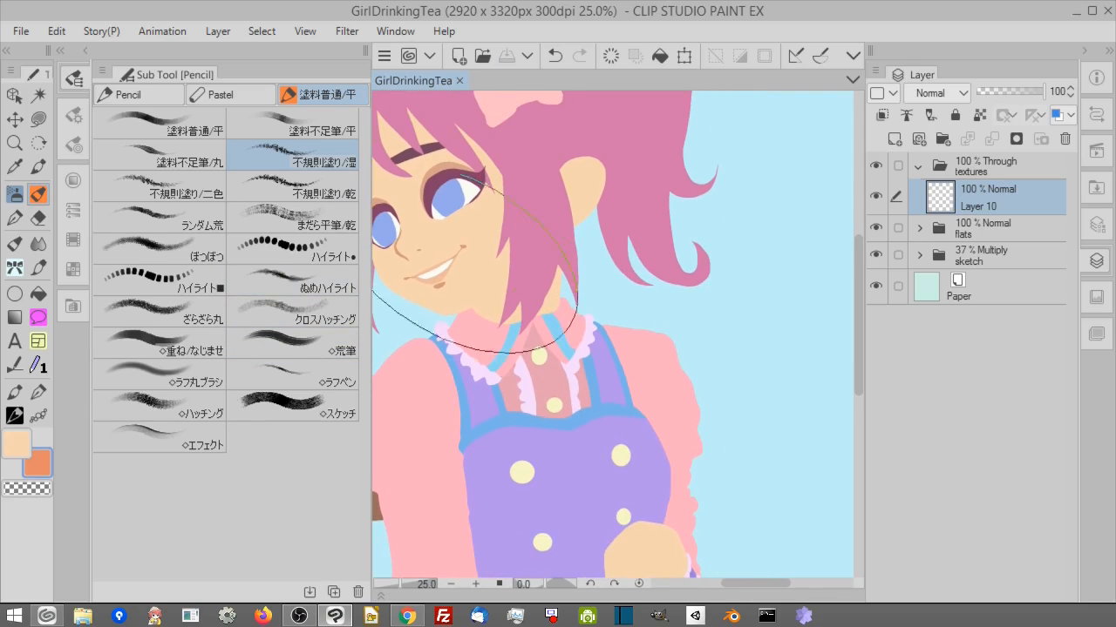
{"action": "left_click", "coordinate": [220, 94]}
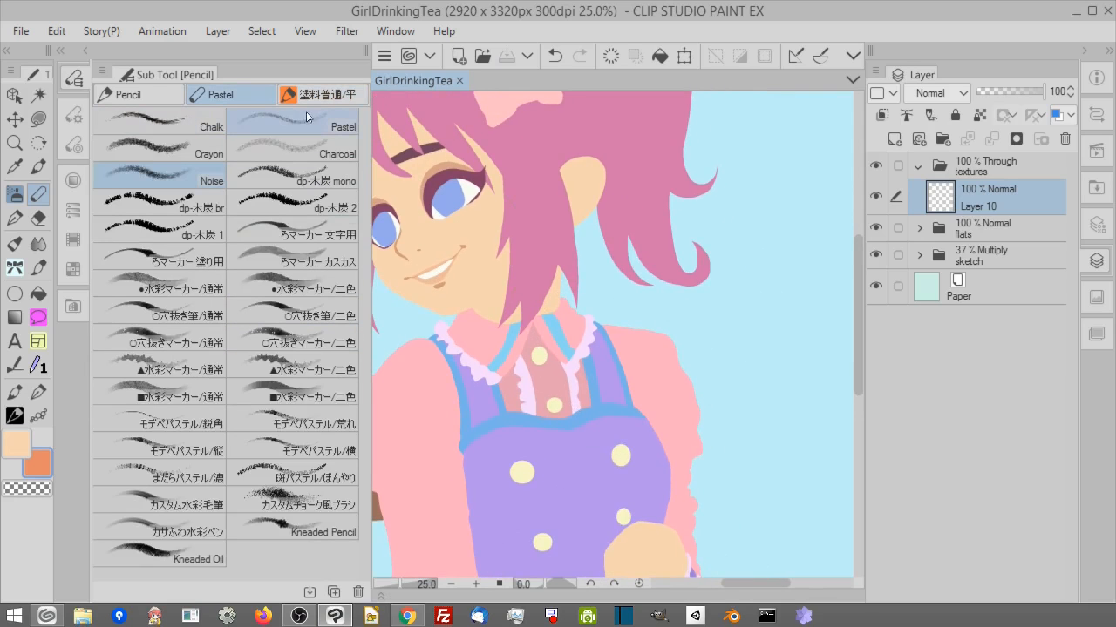
{"action": "left_click_drag", "start_coordinate": [198, 148], "coordinate": [206, 139]}
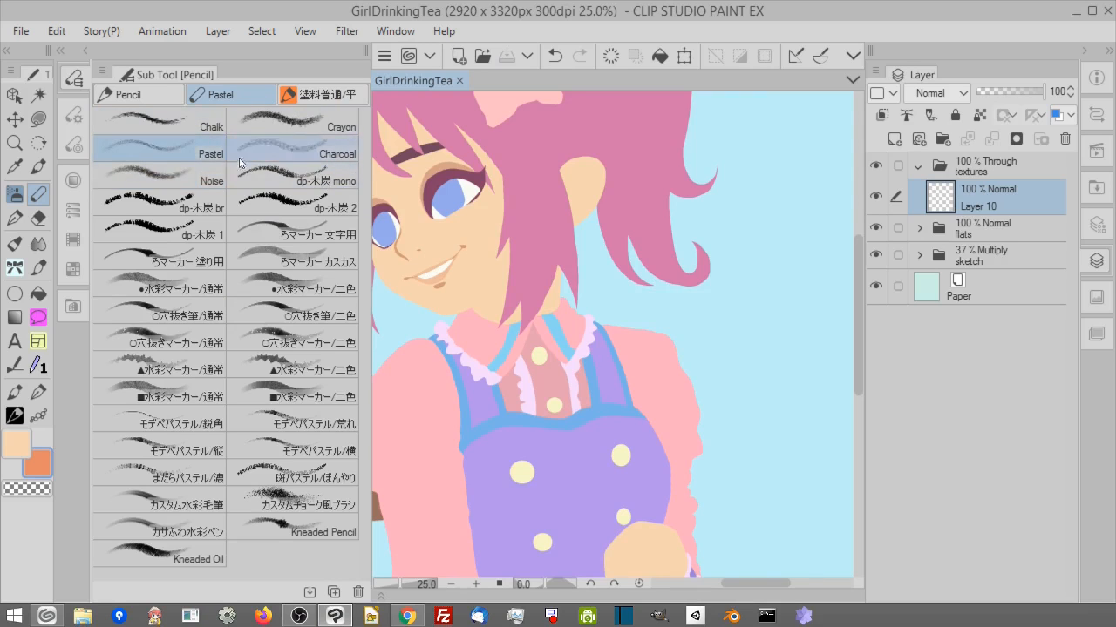
{"action": "left_click", "coordinate": [451, 587]}
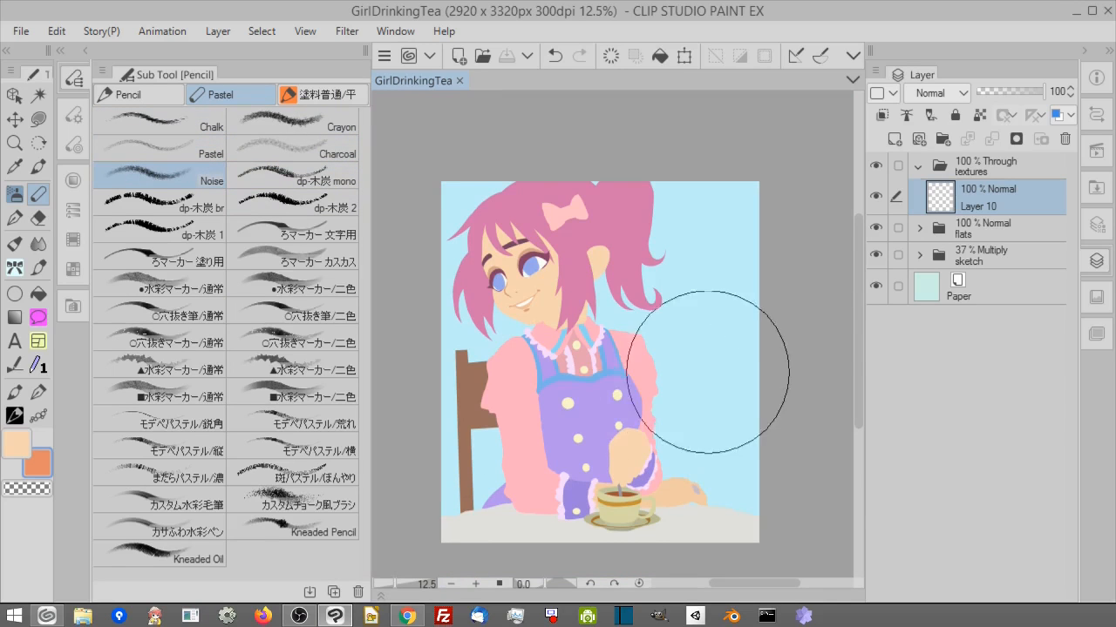
{"action": "left_click", "coordinate": [74, 113]}
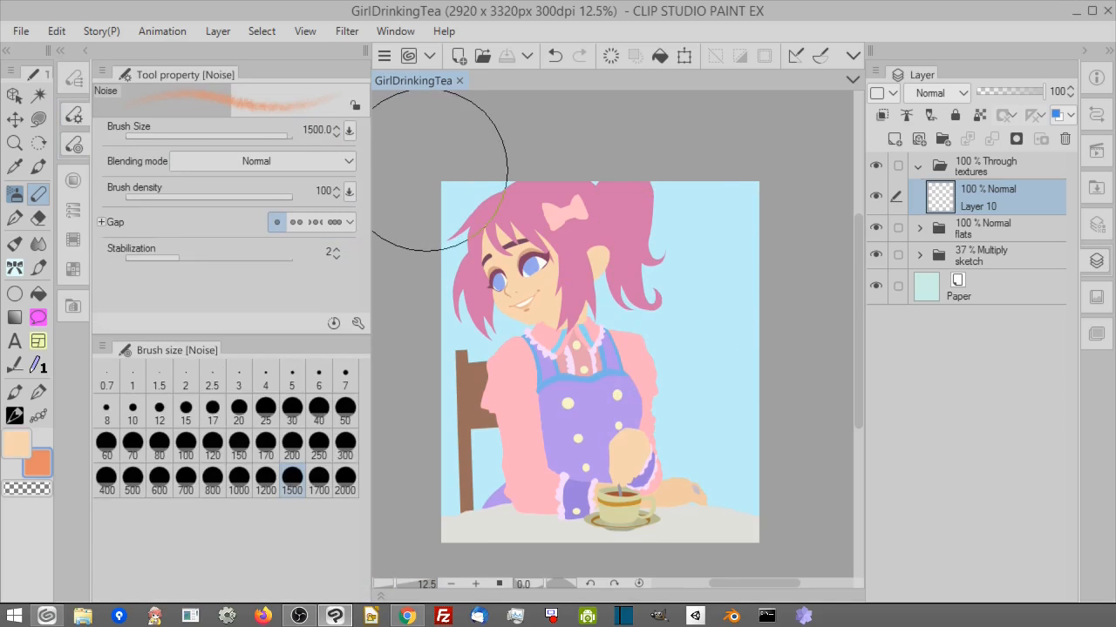
Test the Noise brush at size 1500 in orange over the background, hair and dress, and clear Layer 10.
{"action": "left_click_drag", "start_coordinate": [753, 224], "coordinate": [653, 386]}
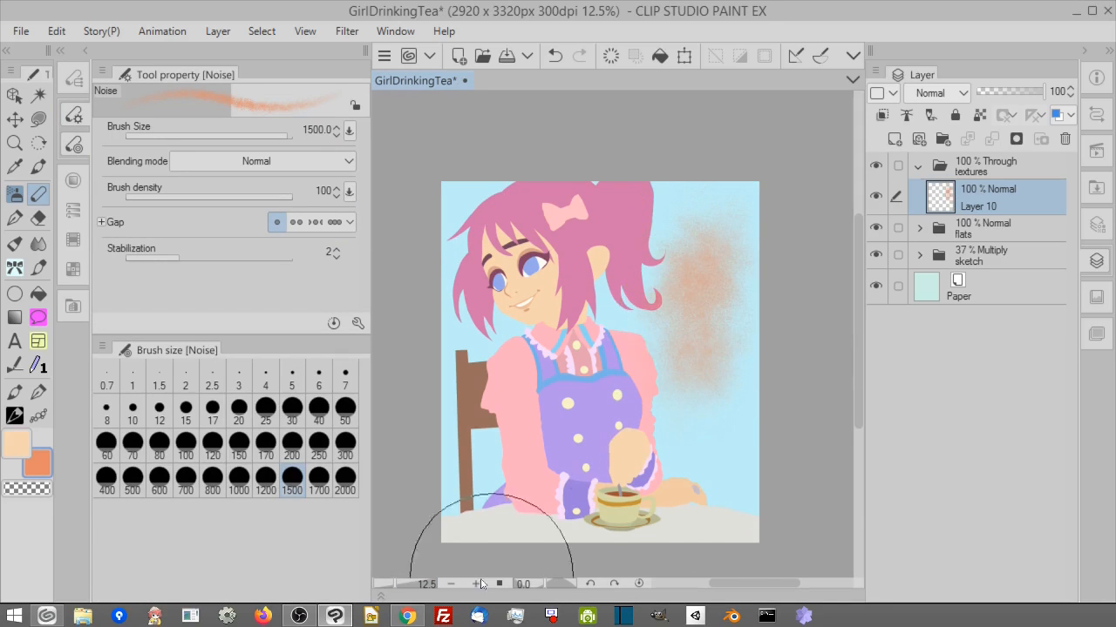
{"action": "triple_click", "coordinate": [475, 587]}
{"action": "left_click_drag", "start_coordinate": [743, 392], "coordinate": [539, 358]}
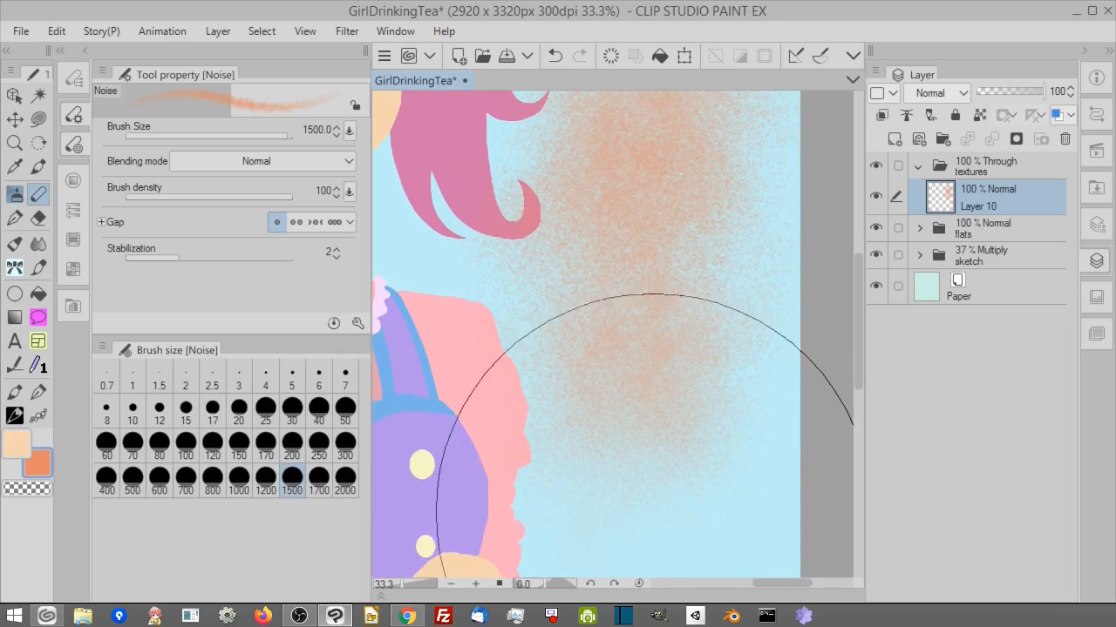
{"action": "mouse_move", "coordinate": [616, 481]}
{"action": "left_mouse_down"}
{"action": "mouse_move", "coordinate": [597, 236]}
{"action": "mouse_move", "coordinate": [497, 311]}
{"action": "mouse_move", "coordinate": [584, 174]}
{"action": "mouse_move", "coordinate": [630, 386]}
{"action": "mouse_move", "coordinate": [683, 368]}
{"action": "left_mouse_up"}
{"action": "mouse_move", "coordinate": [679, 322]}
{"action": "left_mouse_down"}
{"action": "mouse_move", "coordinate": [817, 394]}
{"action": "mouse_move", "coordinate": [775, 328]}
{"action": "left_mouse_up"}
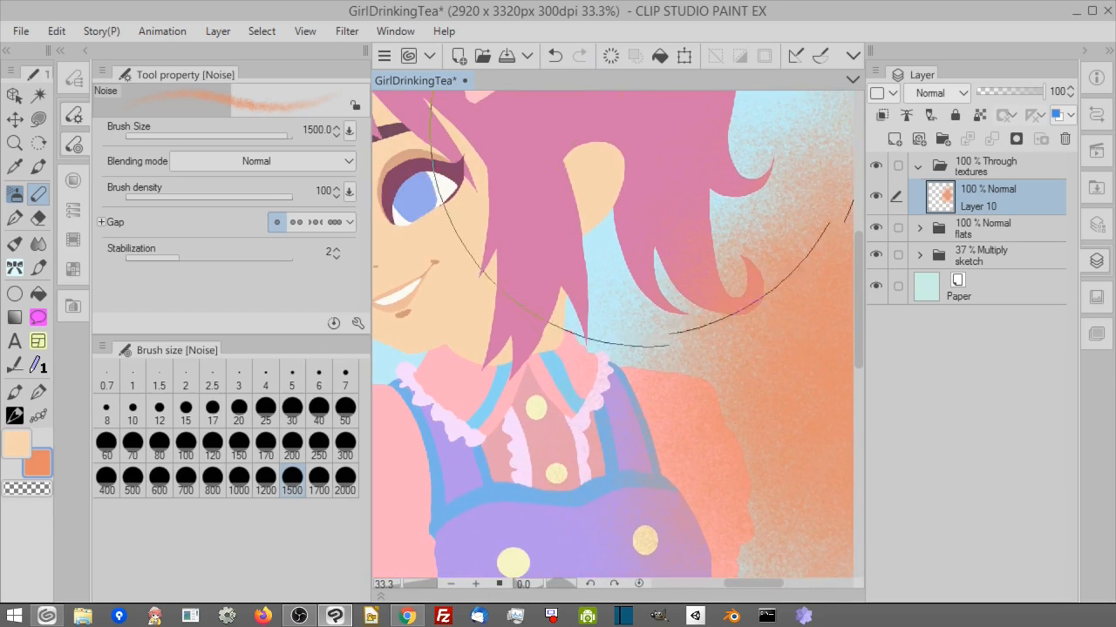
{"action": "left_click", "coordinate": [611, 57]}
Try orange Noise shading on the face, neck and hair, reducing the brush size to 1000, and clear Layer 10.
{"action": "left_click_drag", "start_coordinate": [591, 236], "coordinate": [773, 255]}
{"action": "key", "text": "bracketleft"}
{"action": "key", "text": "bracketleft"}
{"action": "mouse_move", "coordinate": [648, 441]}
{"action": "left_mouse_down"}
{"action": "mouse_move", "coordinate": [660, 460]}
{"action": "mouse_move", "coordinate": [661, 390]}
{"action": "mouse_move", "coordinate": [732, 331]}
{"action": "mouse_move", "coordinate": [824, 192]}
{"action": "left_mouse_up"}
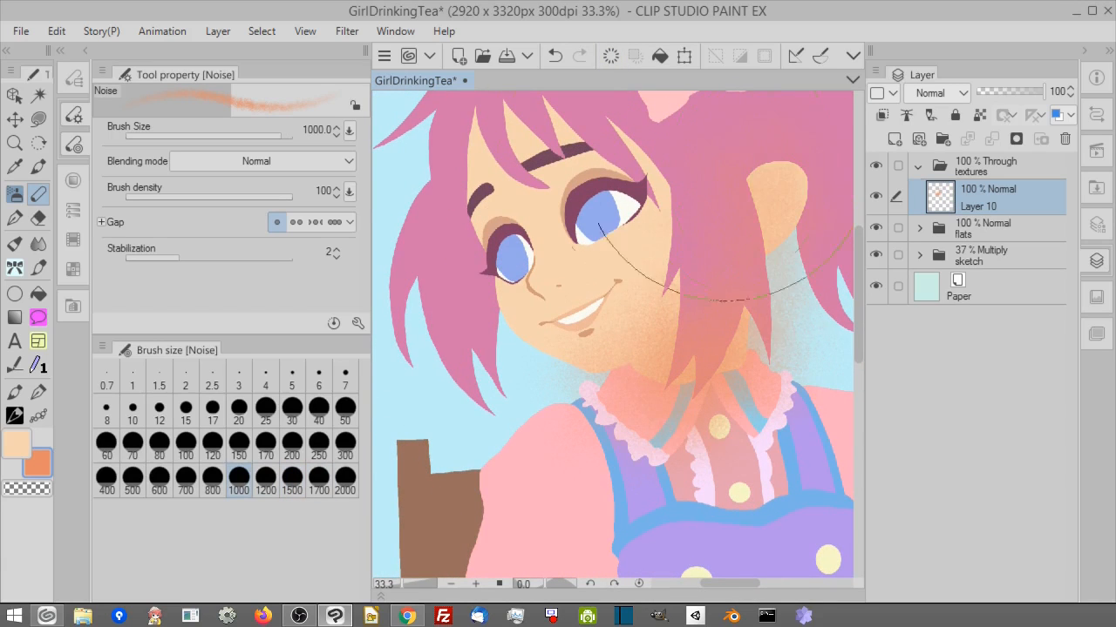
{"action": "mouse_move", "coordinate": [754, 122]}
{"action": "left_mouse_down"}
{"action": "mouse_move", "coordinate": [567, 166]}
{"action": "mouse_move", "coordinate": [523, 227]}
{"action": "left_mouse_up"}
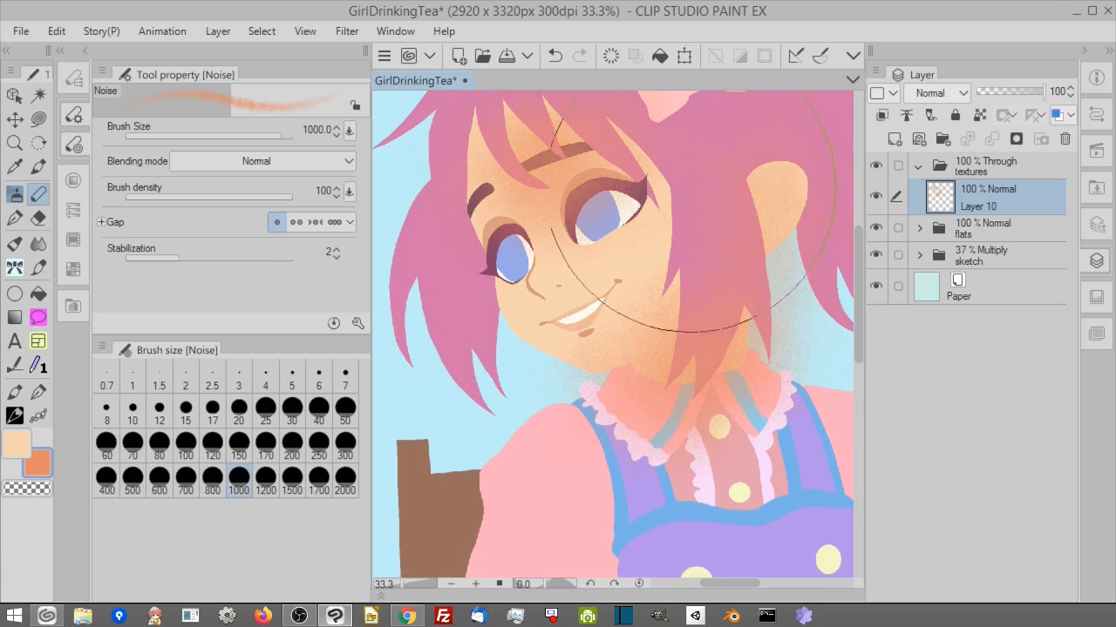
{"action": "left_click", "coordinate": [610, 55]}
Choose a dark brown (H 17, L 23, S 100), try it with the Noise brush over the hair, face and dress, and clear the layer.
{"action": "left_click", "coordinate": [450, 584]}
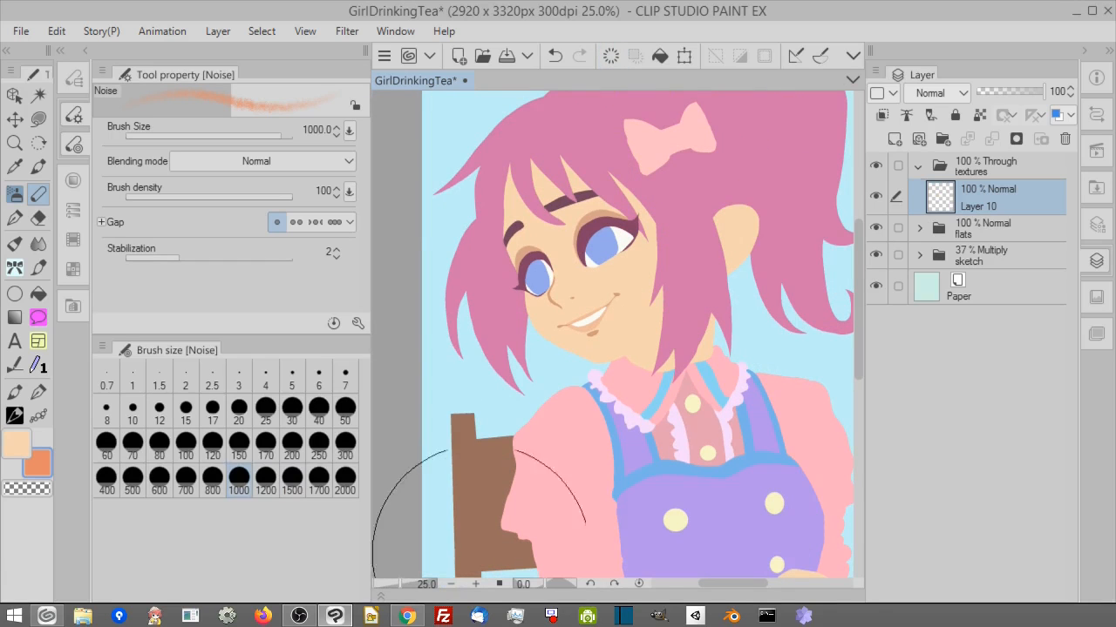
{"action": "left_click", "coordinate": [73, 180]}
{"action": "left_click", "coordinate": [224, 225]}
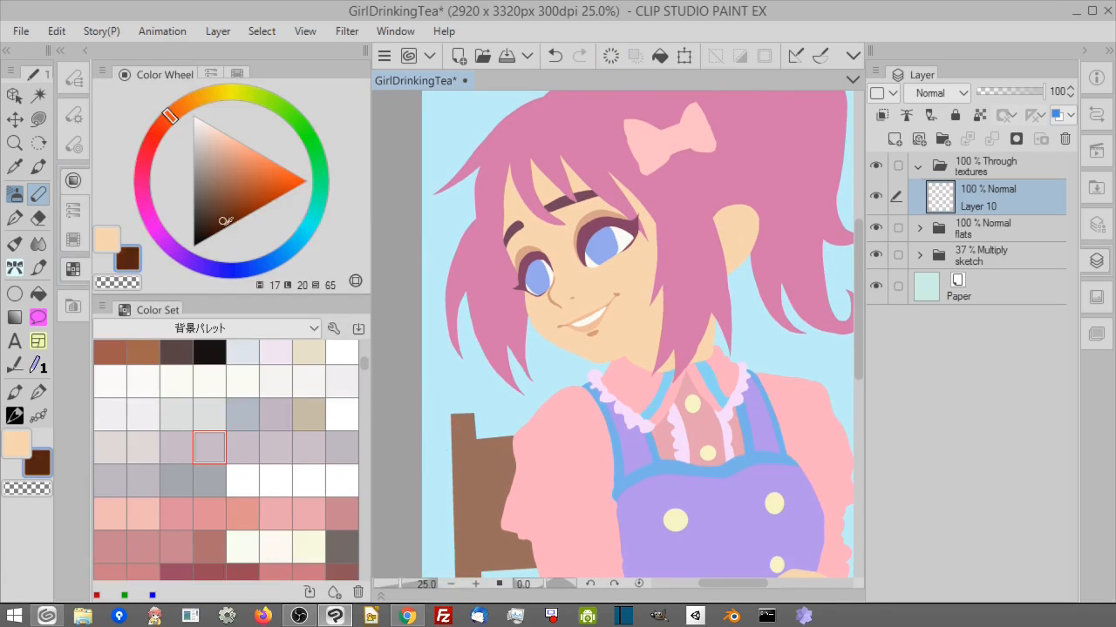
{"action": "mouse_move", "coordinate": [610, 461]}
{"action": "left_mouse_down"}
{"action": "mouse_move", "coordinate": [677, 441]}
{"action": "mouse_move", "coordinate": [717, 379]}
{"action": "mouse_move", "coordinate": [767, 497]}
{"action": "left_mouse_up"}
{"action": "left_click", "coordinate": [246, 215]}
{"action": "mouse_move", "coordinate": [476, 235]}
{"action": "left_mouse_down"}
{"action": "mouse_move", "coordinate": [468, 193]}
{"action": "mouse_move", "coordinate": [501, 131]}
{"action": "left_mouse_up"}
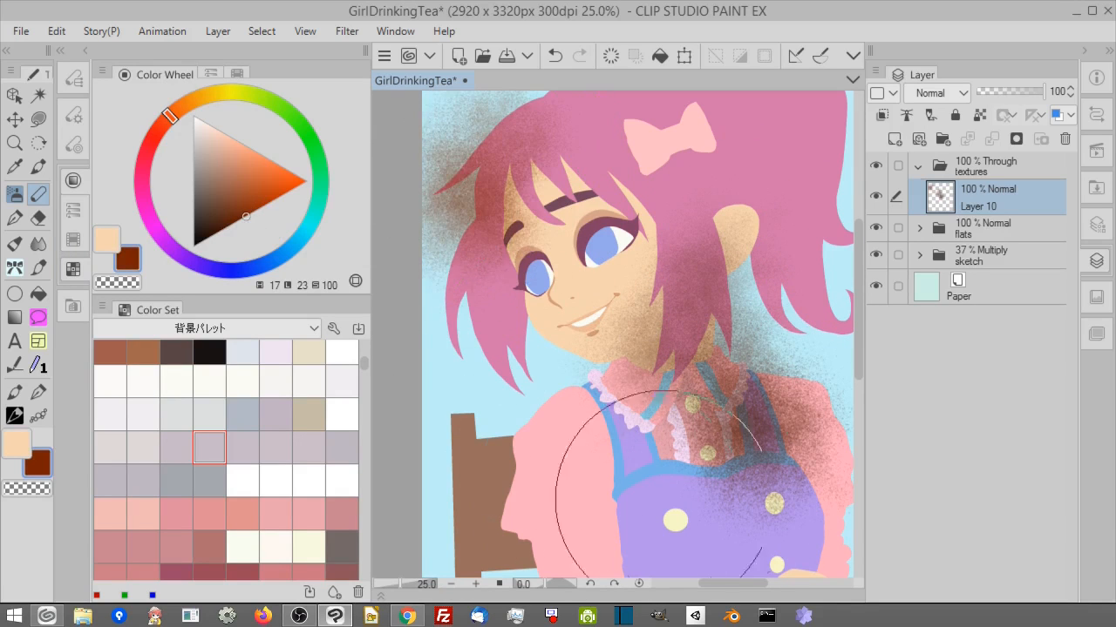
{"action": "left_click", "coordinate": [615, 60]}
Switch to the Crayon brush, test dark brown strokes over the face, sleeve and background, and clear the layer.
{"action": "left_click", "coordinate": [77, 115]}
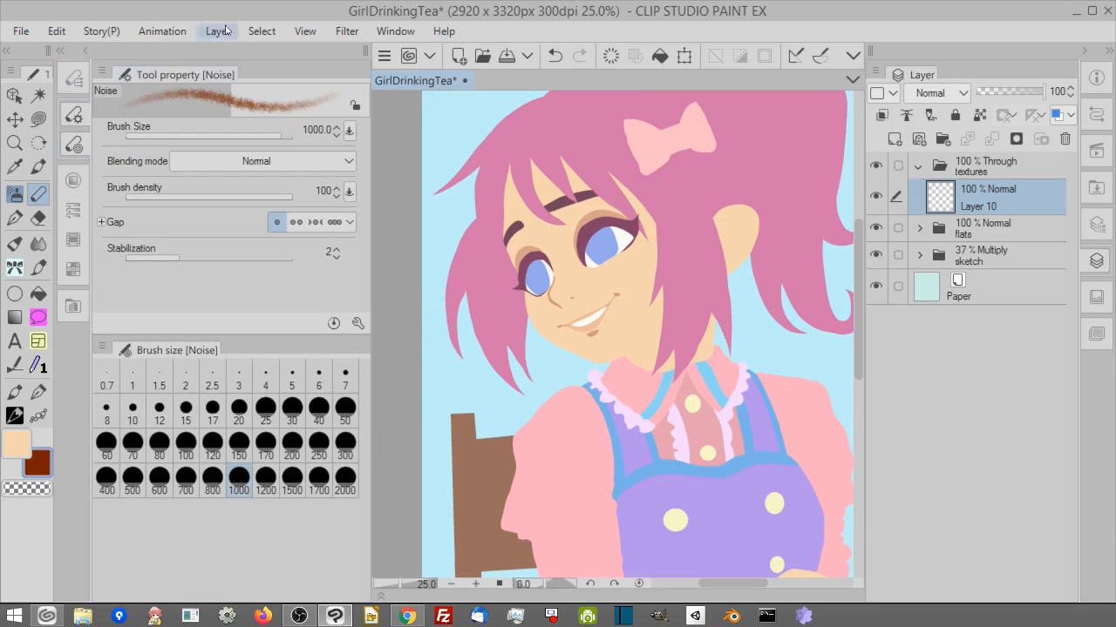
{"action": "left_click", "coordinate": [75, 78]}
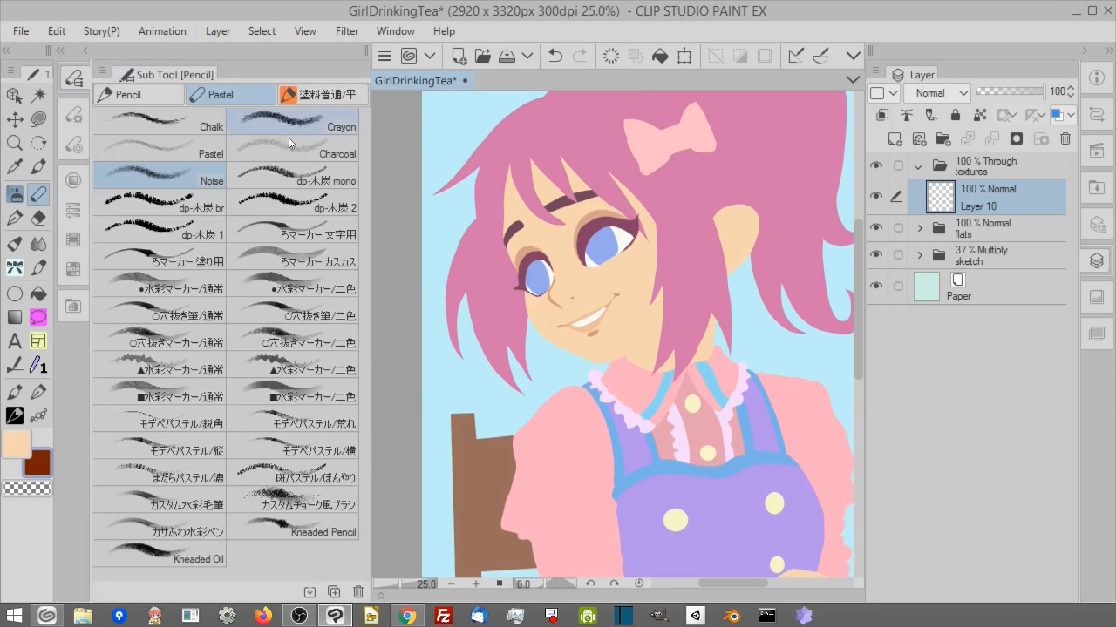
{"action": "left_click", "coordinate": [318, 150]}
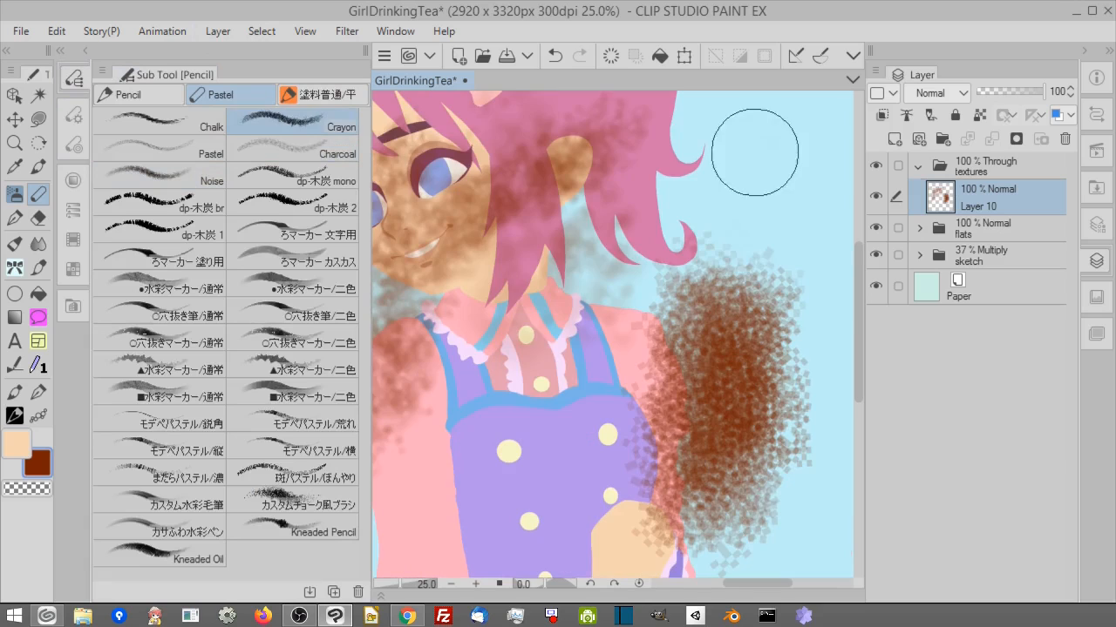
{"action": "mouse_move", "coordinate": [759, 149]}
{"action": "left_mouse_down"}
{"action": "mouse_move", "coordinate": [757, 222]}
{"action": "mouse_move", "coordinate": [779, 149]}
{"action": "mouse_move", "coordinate": [777, 274]}
{"action": "mouse_move", "coordinate": [785, 228]}
{"action": "mouse_move", "coordinate": [803, 305]}
{"action": "left_mouse_up"}
{"action": "left_click_drag", "start_coordinate": [747, 363], "coordinate": [804, 367]}
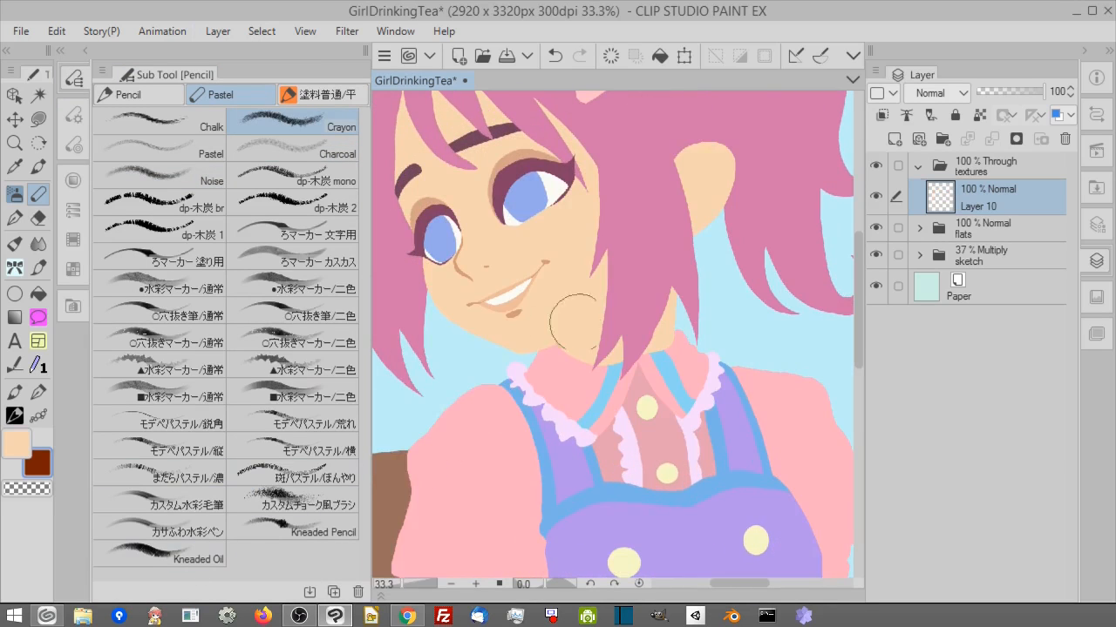
Shade the jaw, neck and ear in brown with the Crayon brush, blending with colours sampled from the skin.
{"action": "mouse_move", "coordinate": [514, 366]}
{"action": "left_mouse_down"}
{"action": "mouse_move", "coordinate": [629, 293]}
{"action": "mouse_move", "coordinate": [576, 320]}
{"action": "mouse_move", "coordinate": [602, 324]}
{"action": "mouse_move", "coordinate": [664, 268]}
{"action": "mouse_move", "coordinate": [548, 355]}
{"action": "mouse_move", "coordinate": [582, 333]}
{"action": "mouse_move", "coordinate": [628, 266]}
{"action": "mouse_move", "coordinate": [528, 351]}
{"action": "mouse_move", "coordinate": [627, 257]}
{"action": "mouse_move", "coordinate": [546, 325]}
{"action": "mouse_move", "coordinate": [589, 274]}
{"action": "mouse_move", "coordinate": [574, 278]}
{"action": "mouse_move", "coordinate": [580, 263]}
{"action": "mouse_move", "coordinate": [539, 303]}
{"action": "mouse_move", "coordinate": [619, 241]}
{"action": "mouse_move", "coordinate": [541, 313]}
{"action": "mouse_move", "coordinate": [629, 257]}
{"action": "left_mouse_up"}
{"action": "left_click", "coordinate": [540, 299], "text": "alt"}
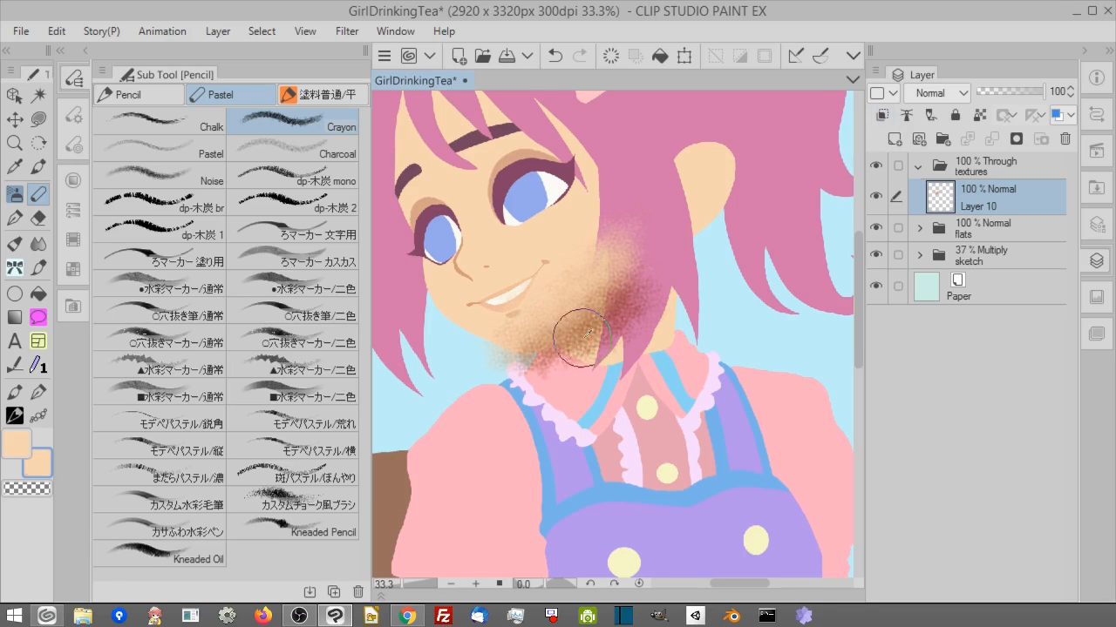
{"action": "mouse_move", "coordinate": [581, 332]}
{"action": "left_mouse_down"}
{"action": "mouse_move", "coordinate": [591, 366]}
{"action": "mouse_move", "coordinate": [646, 353]}
{"action": "mouse_move", "coordinate": [697, 366]}
{"action": "left_mouse_up"}
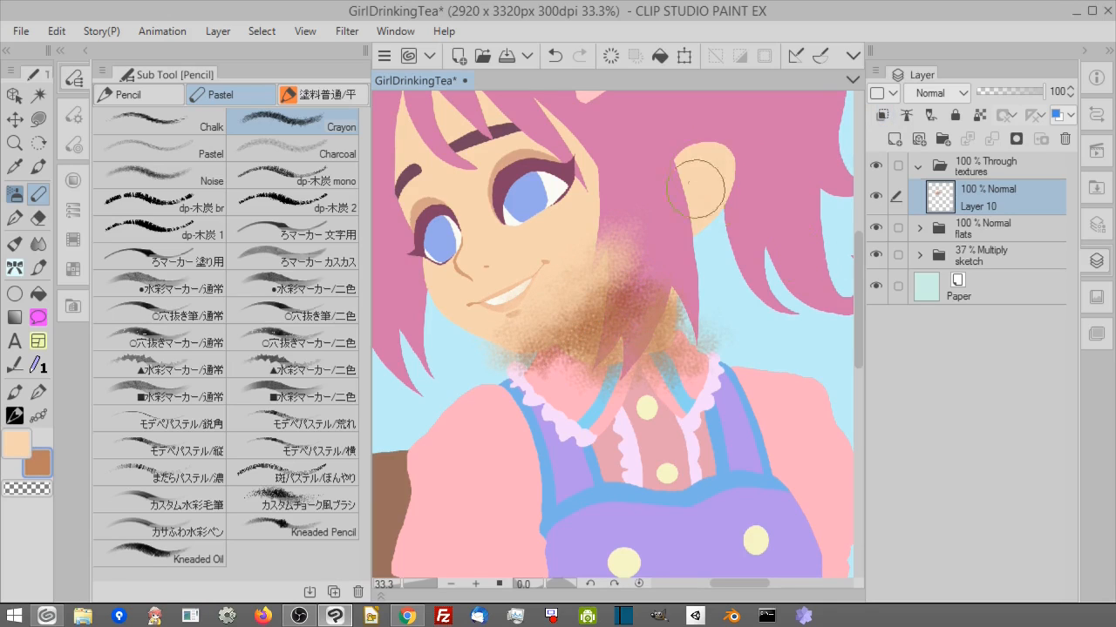
{"action": "left_click_drag", "start_coordinate": [697, 170], "coordinate": [708, 165]}
Choose a reddish brown (H 15, L 44, S 52) and add Crayon texture to the cheek beside the larger eye.
{"action": "left_click", "coordinate": [73, 180]}
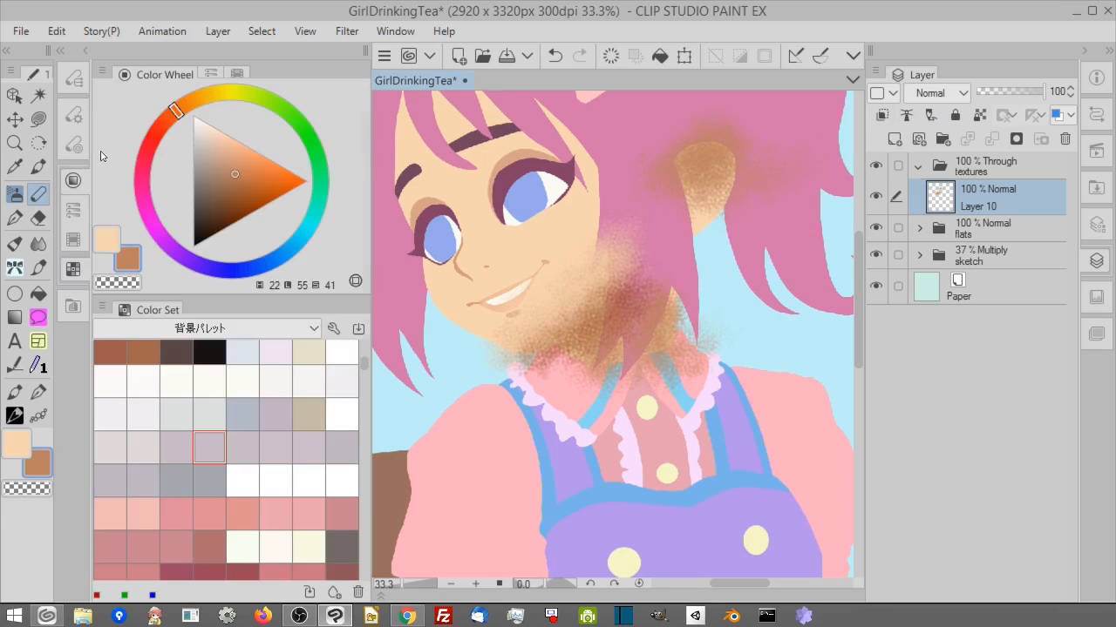
{"action": "left_click", "coordinate": [245, 189]}
{"action": "left_click", "coordinate": [168, 118]}
{"action": "left_click_drag", "start_coordinate": [530, 242], "coordinate": [570, 292]}
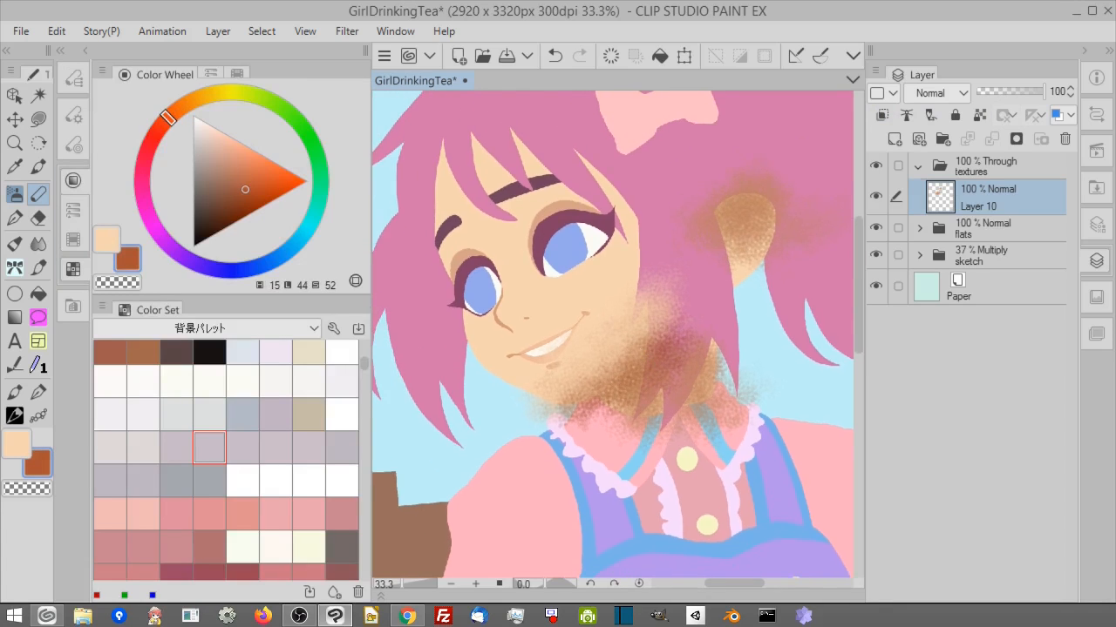
{"action": "left_click_drag", "start_coordinate": [633, 253], "coordinate": [630, 258]}
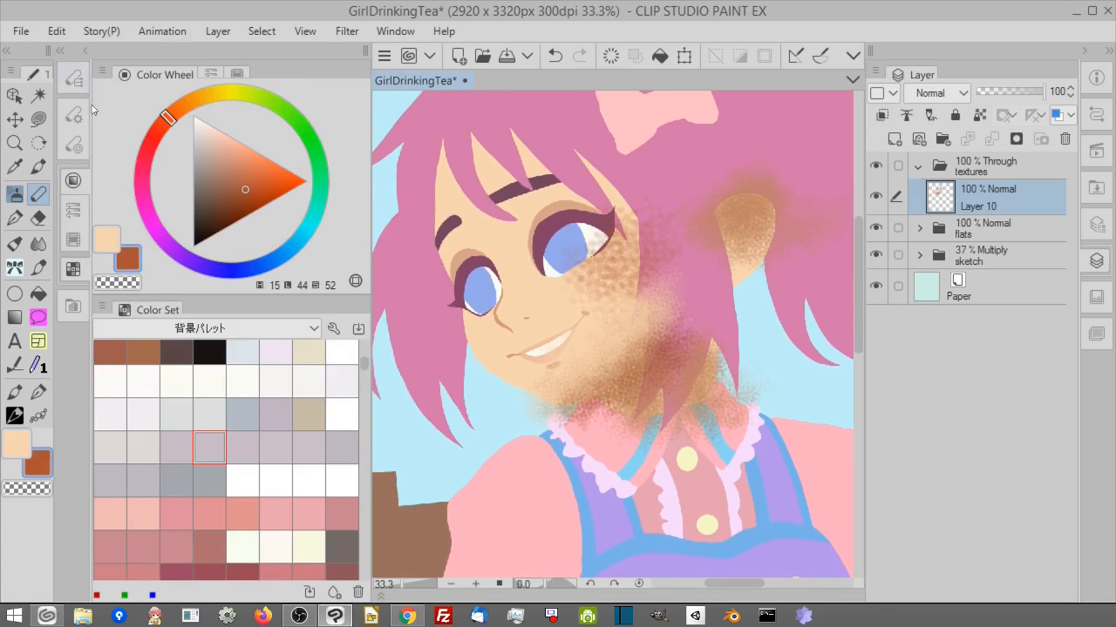
Switch to the Pastel brush and shade the nose and cheek, softening them with the sampled skin colour.
{"action": "left_click", "coordinate": [73, 78]}
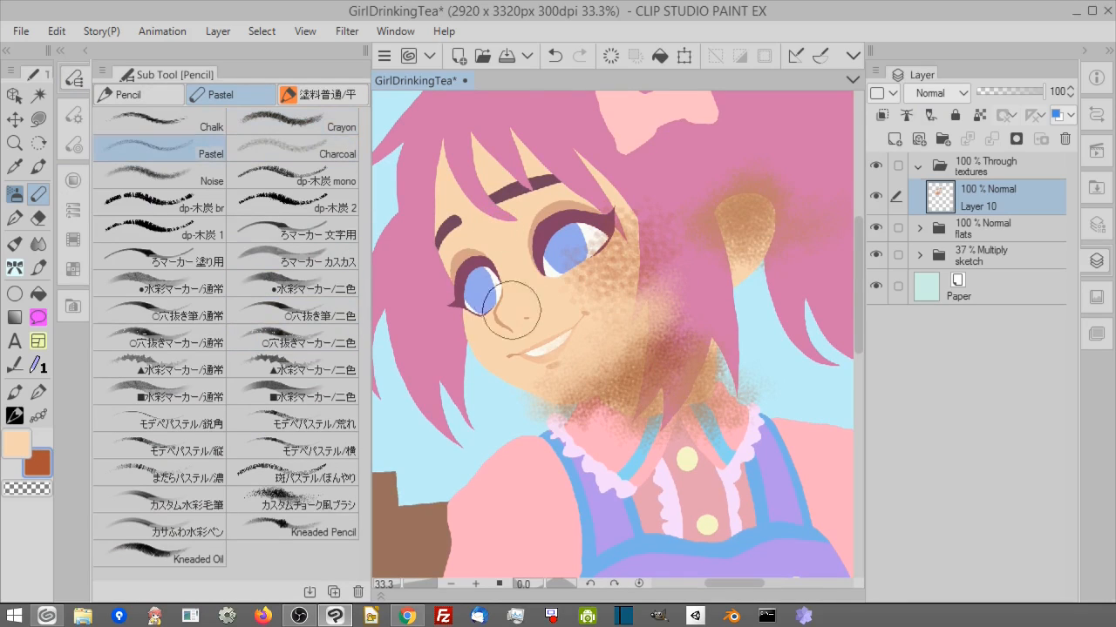
{"action": "mouse_move", "coordinate": [504, 304]}
{"action": "left_mouse_down"}
{"action": "mouse_move", "coordinate": [596, 262]}
{"action": "mouse_move", "coordinate": [505, 306]}
{"action": "mouse_move", "coordinate": [624, 220]}
{"action": "mouse_move", "coordinate": [516, 250]}
{"action": "mouse_move", "coordinate": [613, 263]}
{"action": "mouse_move", "coordinate": [742, 170]}
{"action": "mouse_move", "coordinate": [592, 300]}
{"action": "mouse_move", "coordinate": [547, 311]}
{"action": "mouse_move", "coordinate": [616, 290]}
{"action": "mouse_move", "coordinate": [584, 292]}
{"action": "left_mouse_up"}
{"action": "left_click", "coordinate": [553, 316], "text": "alt"}
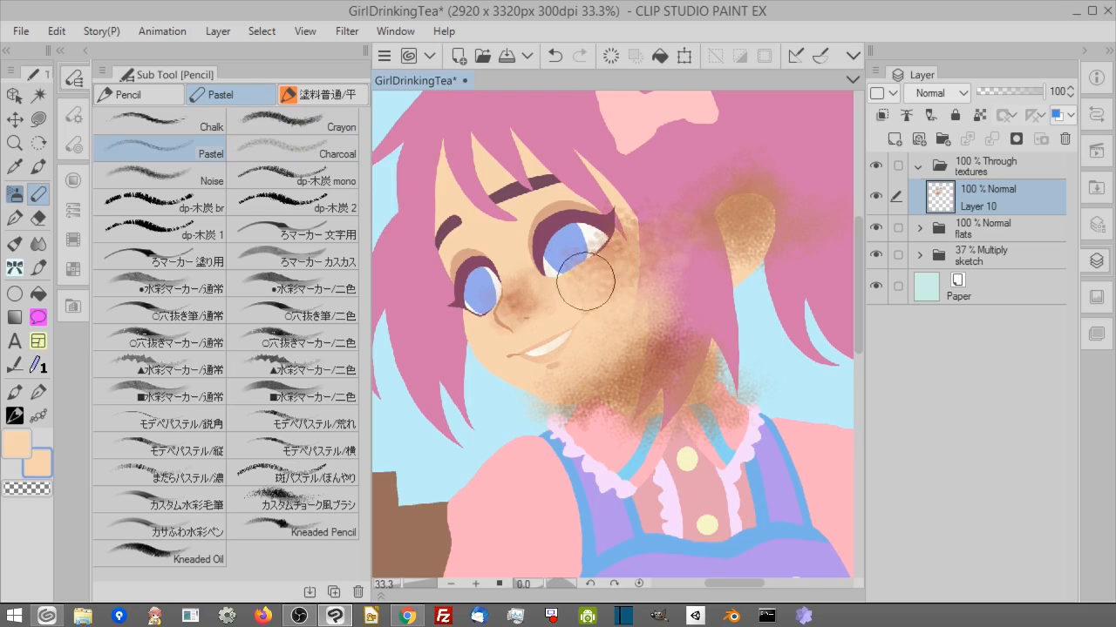
Select the skin areas of the face, neck and ear on Layer 11 in the flats folder with Auto select.
{"action": "left_click", "coordinate": [39, 93]}
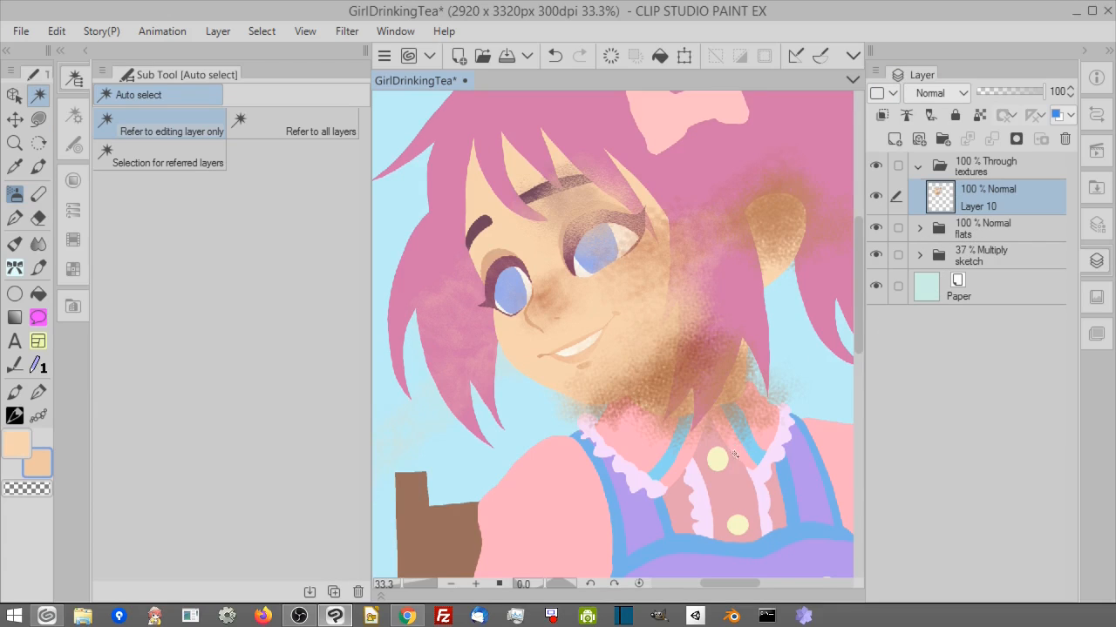
{"action": "scroll", "coordinate": [735, 454], "scroll_direction": "down", "scroll_amount": 5}
{"action": "scroll", "coordinate": [735, 454], "scroll_direction": "right", "scroll_amount": 2}
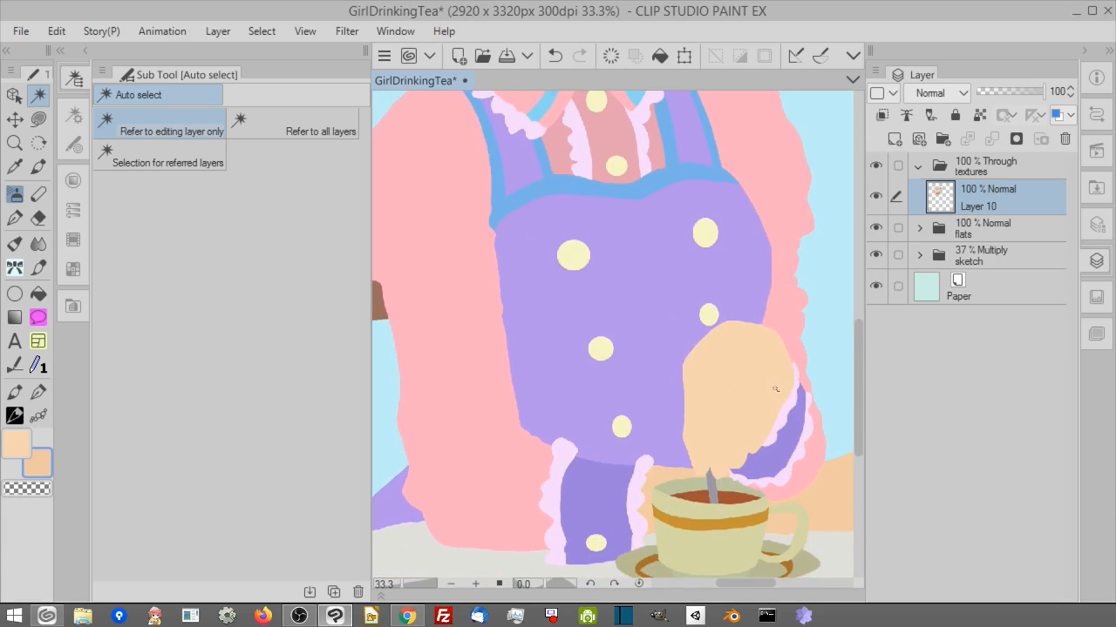
{"action": "left_click", "coordinate": [775, 389]}
{"action": "left_click_drag", "start_coordinate": [779, 264], "coordinate": [786, 518]}
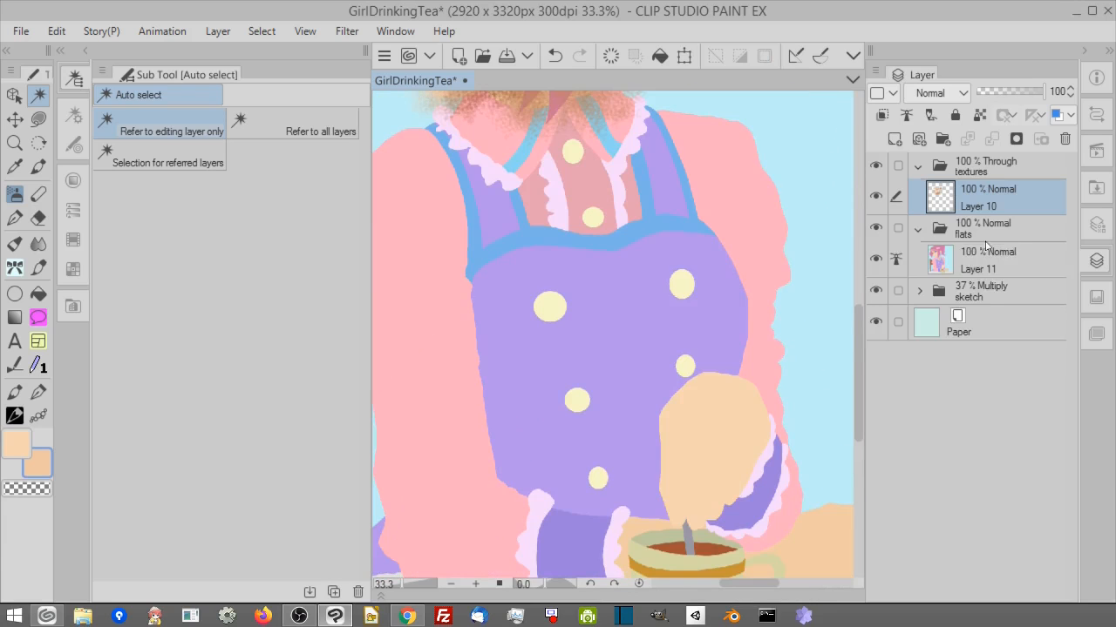
{"action": "left_click", "coordinate": [984, 247]}
{"action": "left_click_drag", "start_coordinate": [624, 301], "coordinate": [668, 549]}
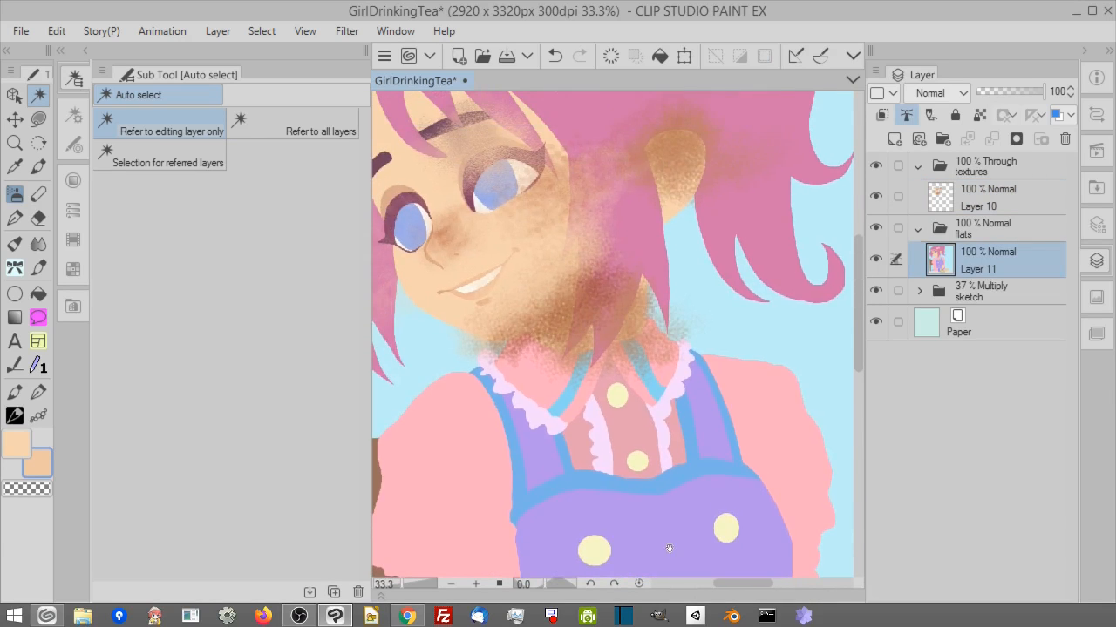
{"action": "left_click", "coordinate": [533, 302]}
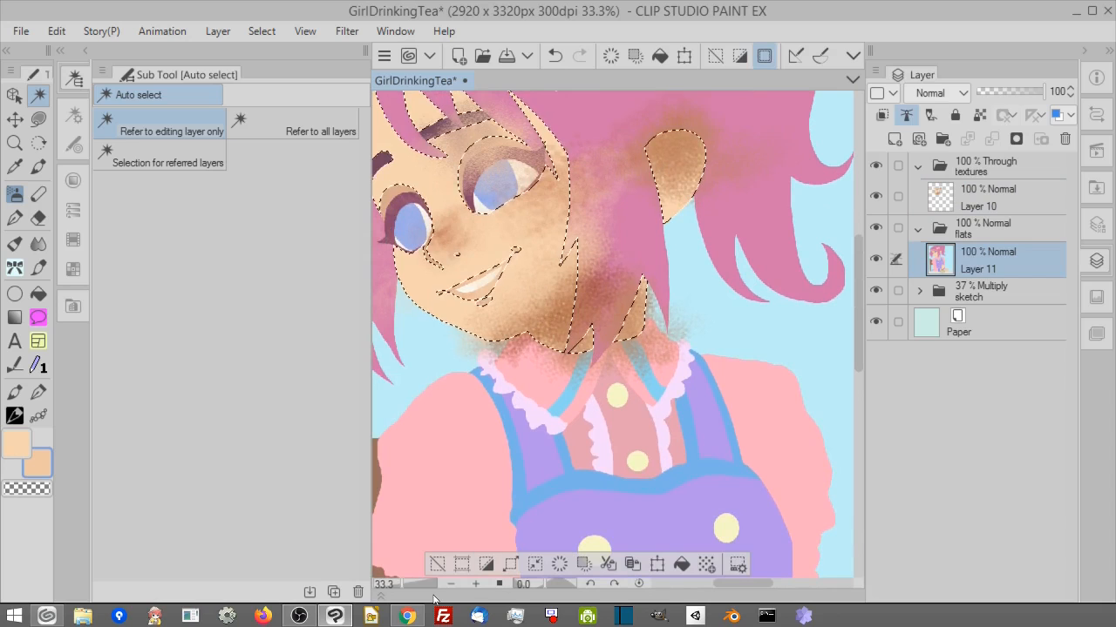
Mask Layer 10 in the textures folder with the skin selection so the shading is confined to the skin.
{"action": "left_click", "coordinate": [1031, 193]}
{"action": "left_click_drag", "start_coordinate": [806, 250], "coordinate": [900, 281]}
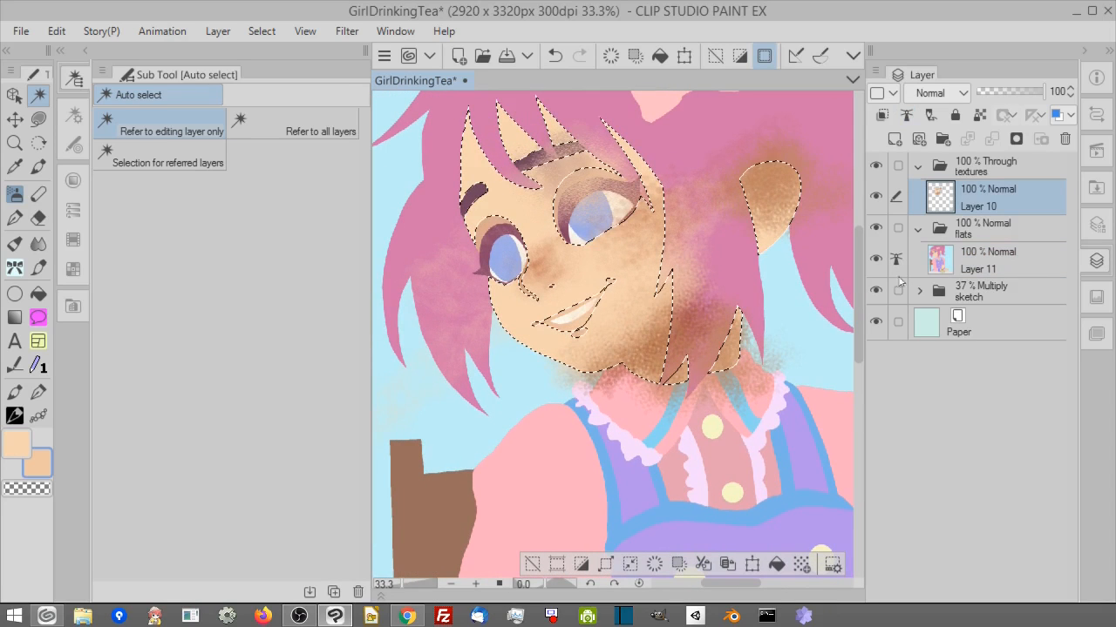
{"action": "left_click", "coordinate": [1017, 139]}
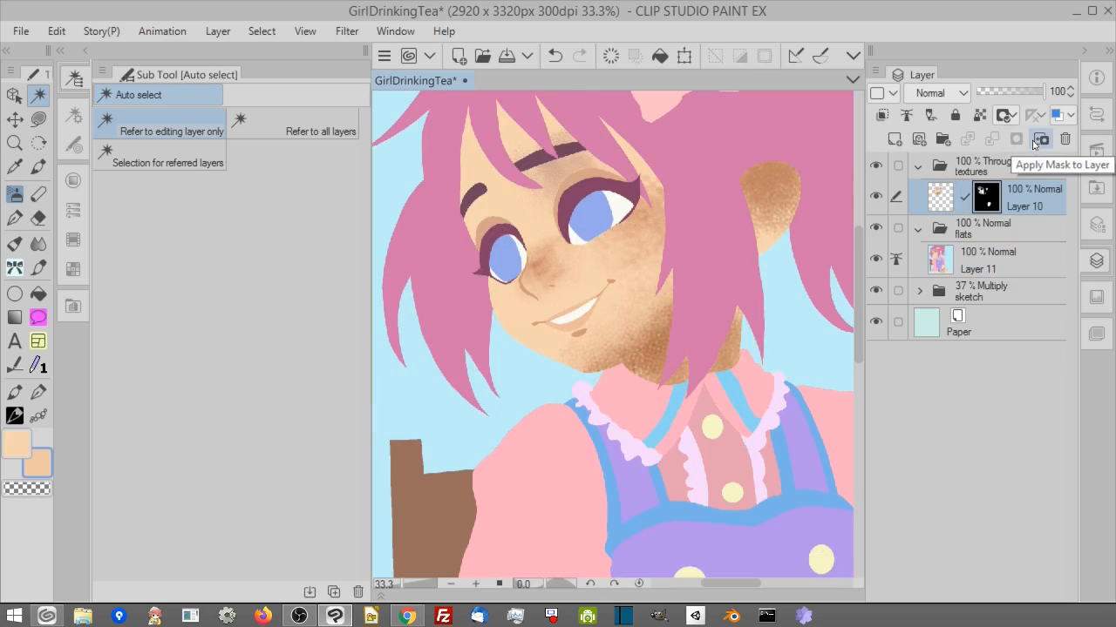
{"action": "left_click", "coordinate": [451, 584]}
{"action": "left_click_drag", "start_coordinate": [762, 358], "coordinate": [665, 334]}
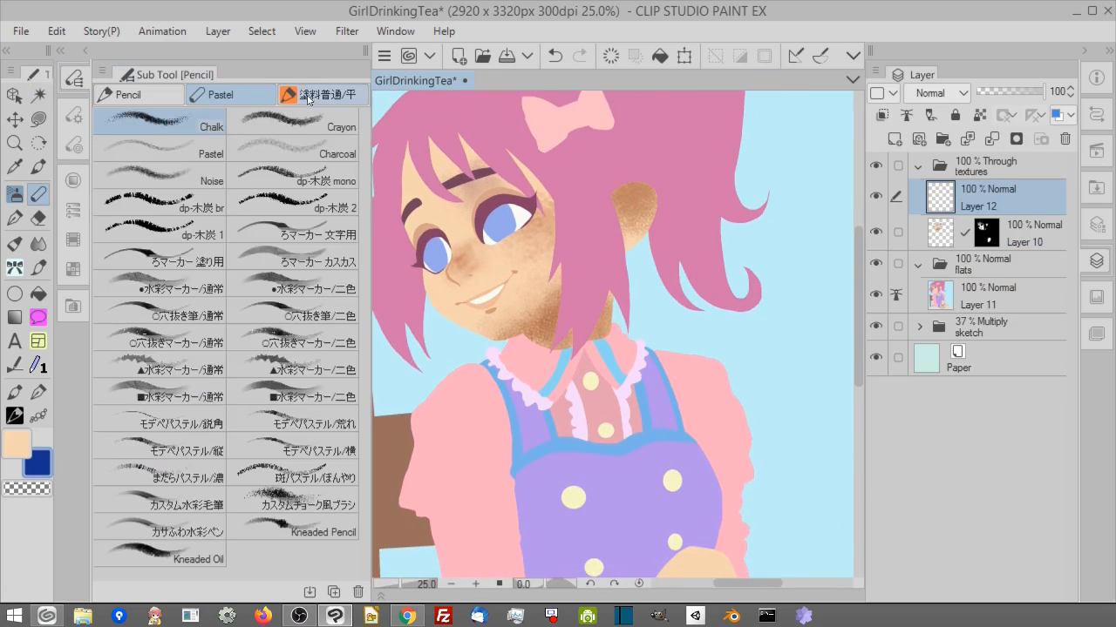
Test the まだら平筆/乾 brush with overlapping dark blue strokes on the background beside the girl on Layer 12.
{"action": "left_click", "coordinate": [322, 94]}
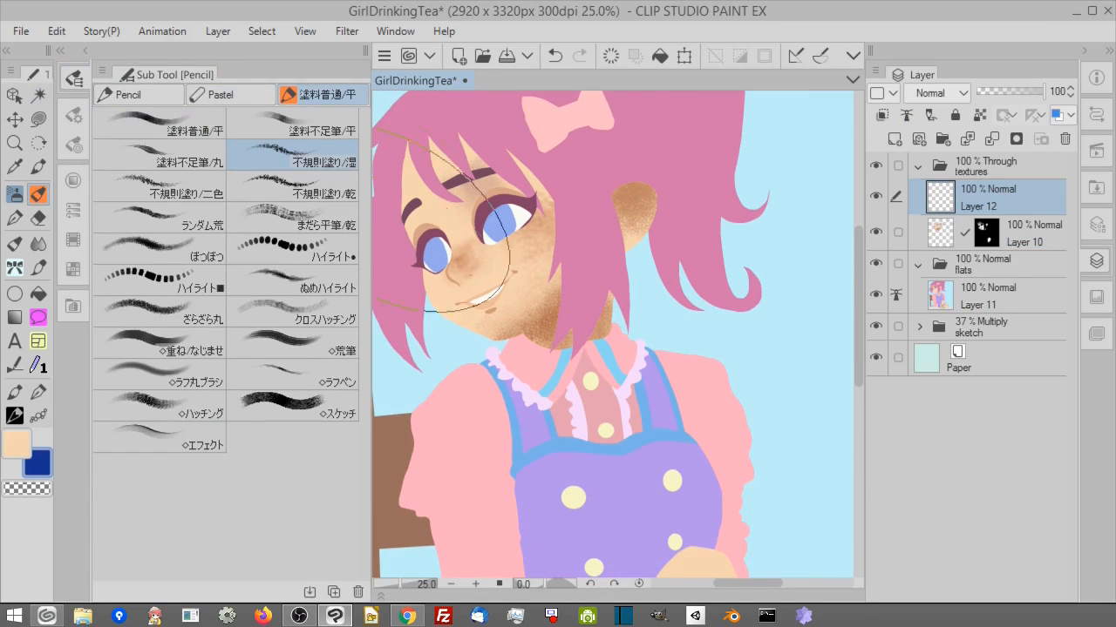
{"action": "left_click", "coordinate": [319, 217]}
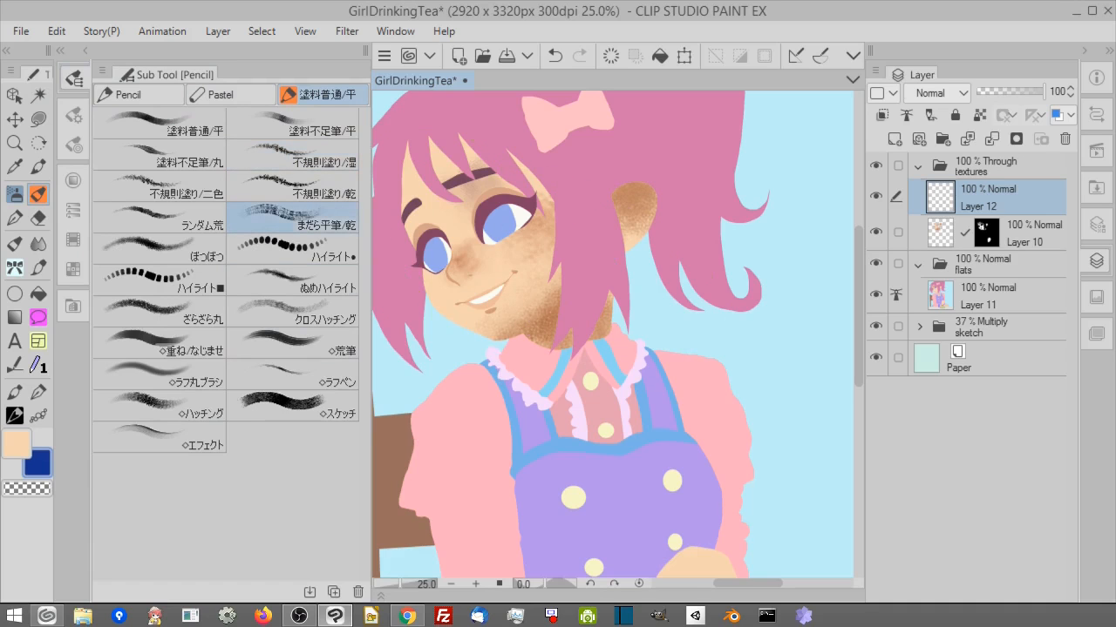
{"action": "mouse_move", "coordinate": [778, 350]}
{"action": "left_mouse_down"}
{"action": "mouse_move", "coordinate": [663, 333]}
{"action": "mouse_move", "coordinate": [708, 277]}
{"action": "mouse_move", "coordinate": [697, 436]}
{"action": "left_mouse_up"}
{"action": "mouse_move", "coordinate": [764, 166]}
{"action": "left_mouse_down"}
{"action": "mouse_move", "coordinate": [747, 452]}
{"action": "mouse_move", "coordinate": [747, 164]}
{"action": "mouse_move", "coordinate": [692, 517]}
{"action": "left_mouse_up"}
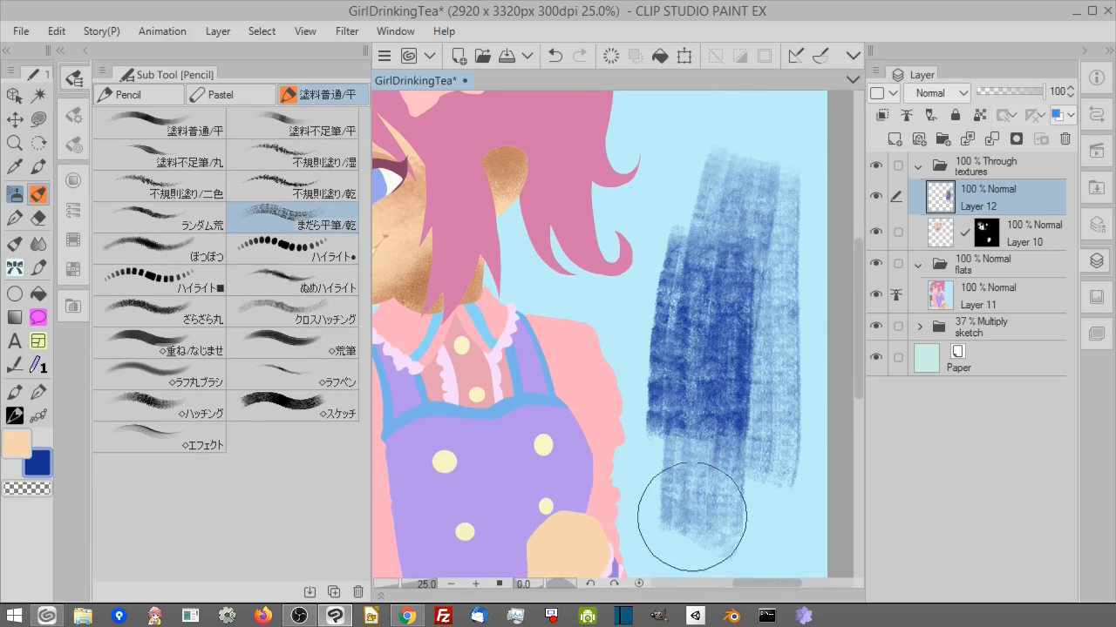
{"action": "left_click_drag", "start_coordinate": [660, 371], "coordinate": [749, 392]}
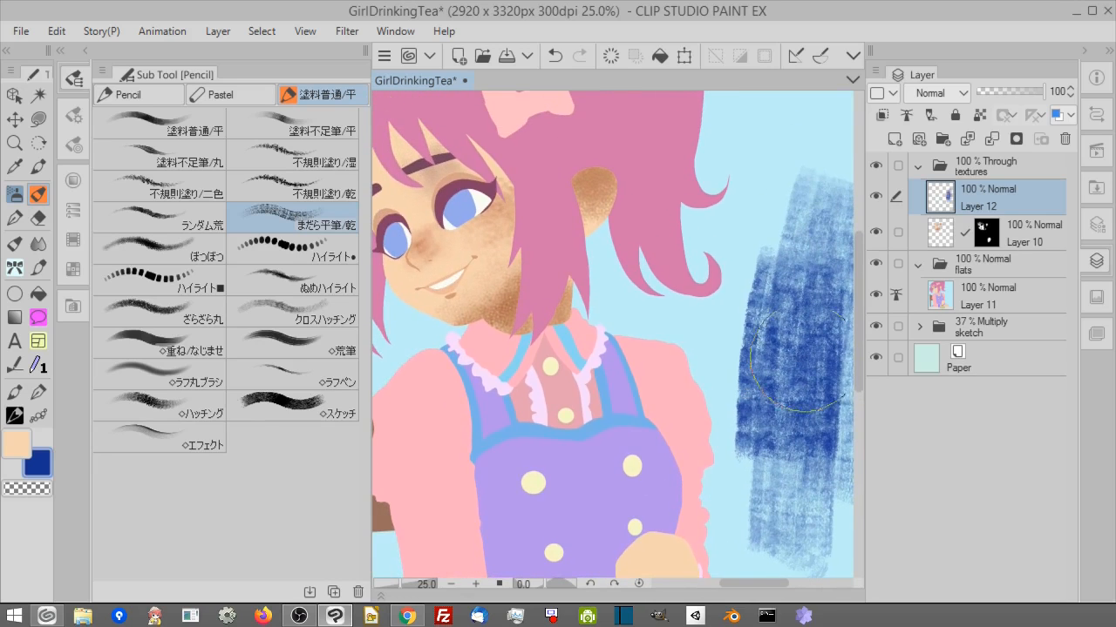
Soften the skin shading on Layer 10 over the face, neck and ear using the まだら平筆/乾 brush with transparent colour.
{"action": "left_click", "coordinate": [947, 239]}
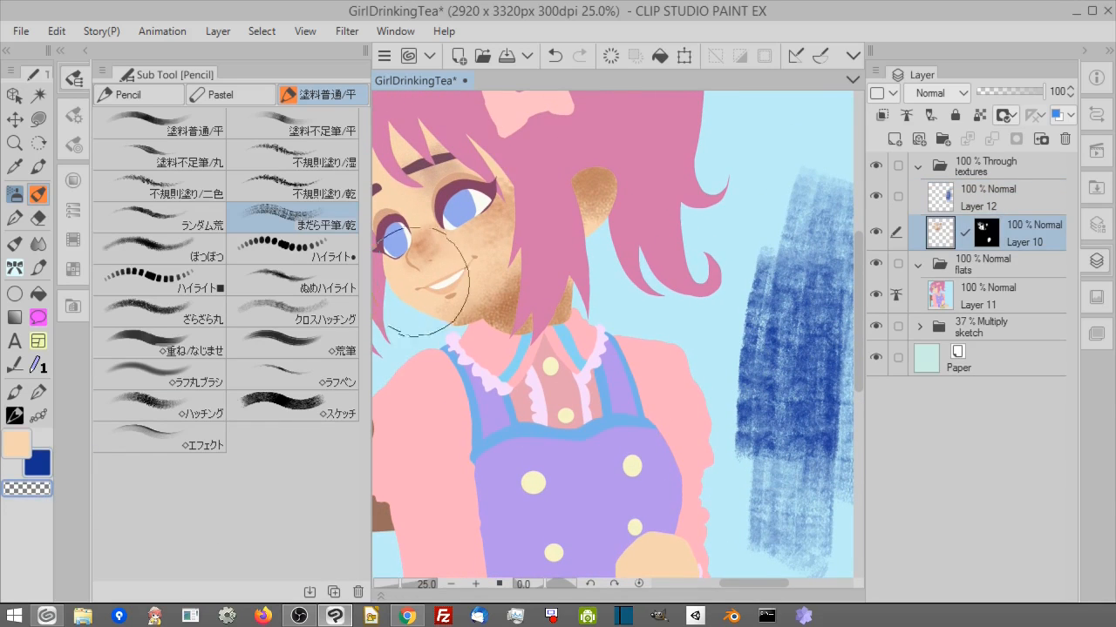
{"action": "left_click", "coordinate": [586, 184]}
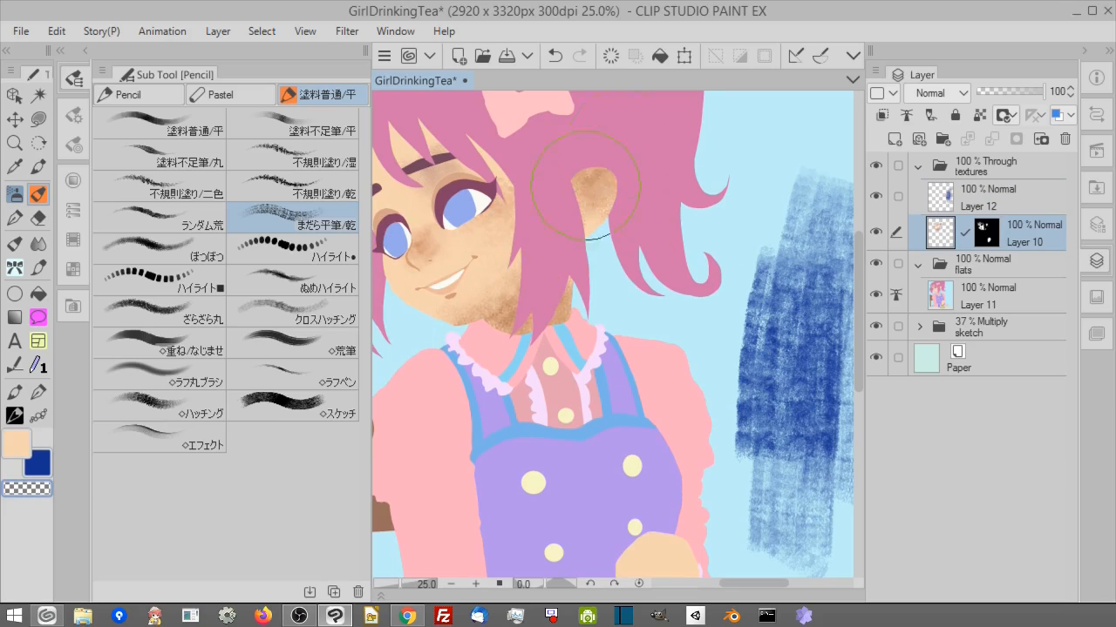
{"action": "left_click_drag", "start_coordinate": [638, 267], "coordinate": [747, 320]}
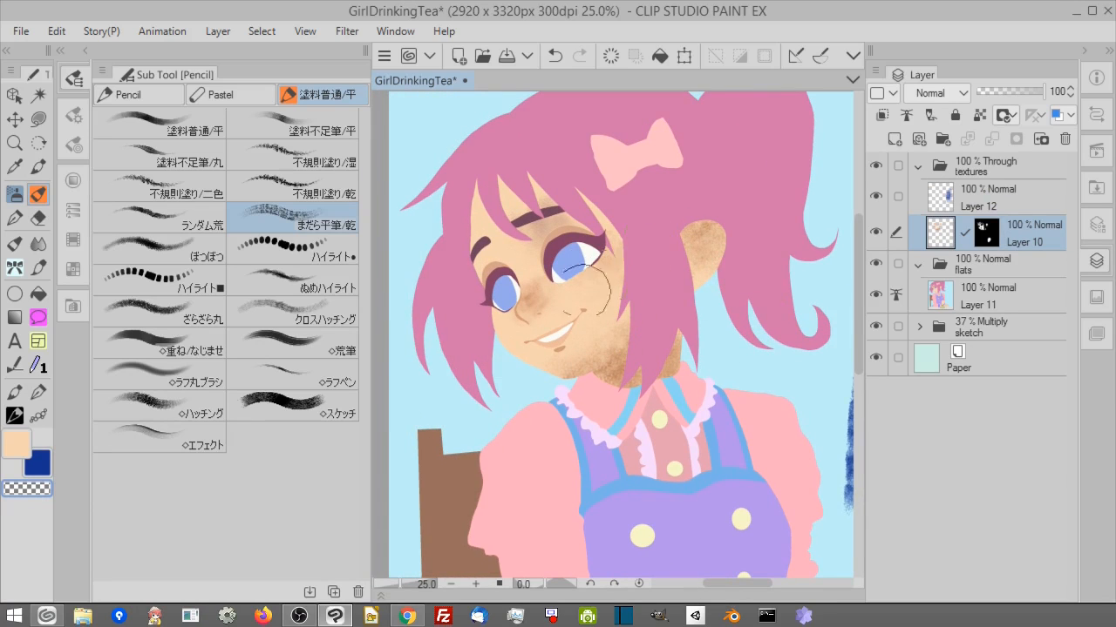
Try a dark blue まだら平筆/乾 stroke across the cheek and mouth on Layer 10, and undo it.
{"action": "mouse_move", "coordinate": [614, 247]}
{"action": "left_mouse_down"}
{"action": "mouse_move", "coordinate": [601, 292]}
{"action": "mouse_move", "coordinate": [534, 375]}
{"action": "left_mouse_up"}
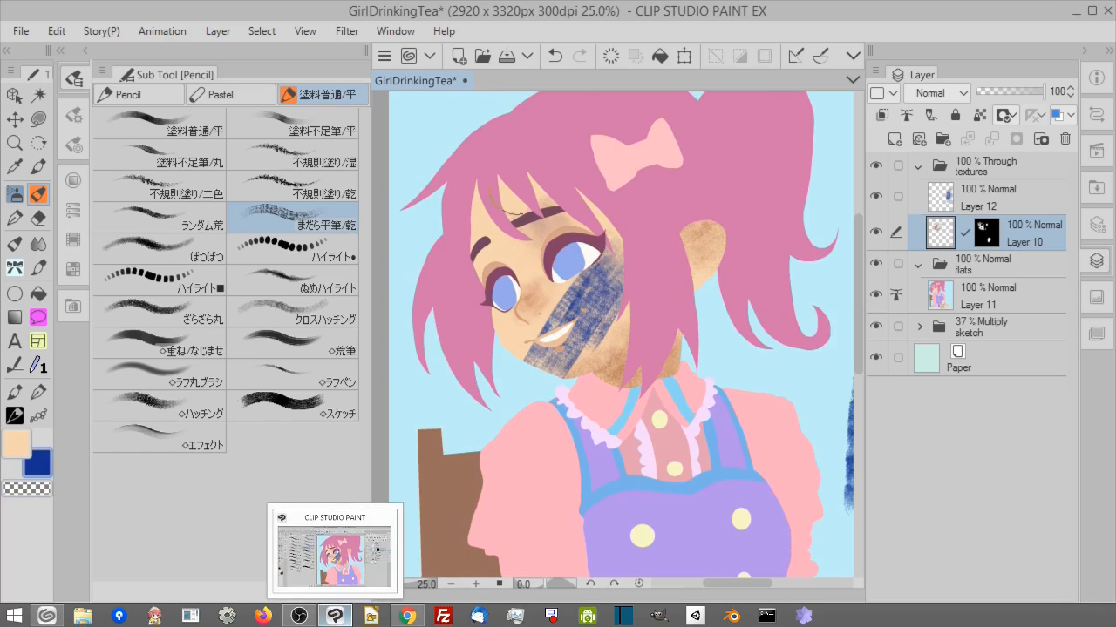
{"action": "left_click", "coordinate": [554, 56]}
{"action": "left_click", "coordinate": [556, 58]}
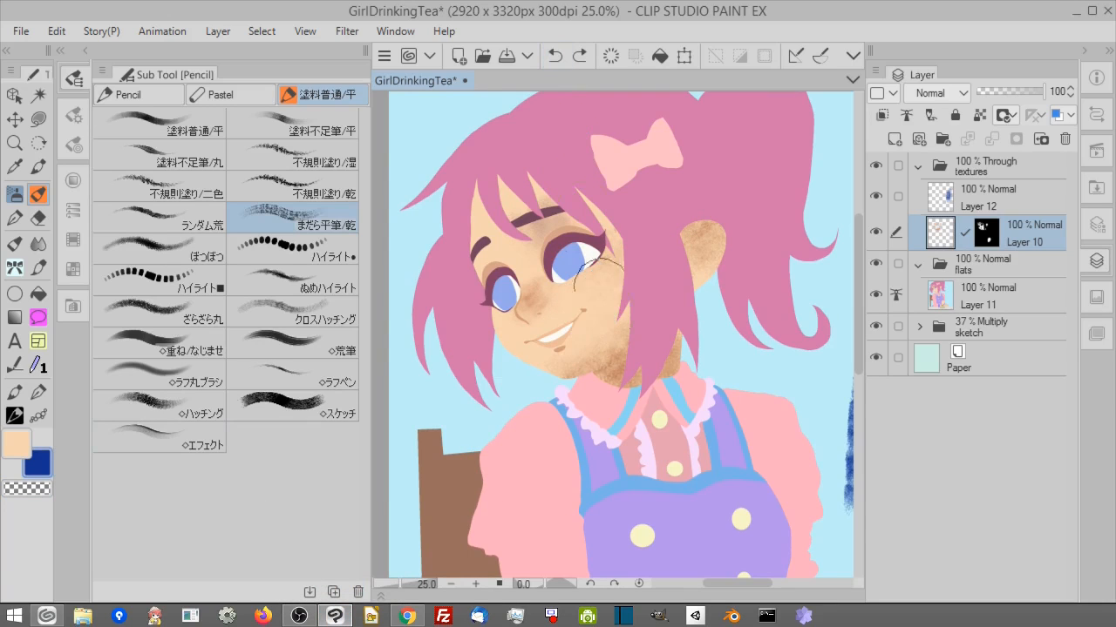
Test the ぽつぽつ and クロスハッチング brushes in blue on Layer 12, clearing the layer before a fresh cross-hatched patch.
{"action": "left_click", "coordinate": [596, 334], "text": "alt"}
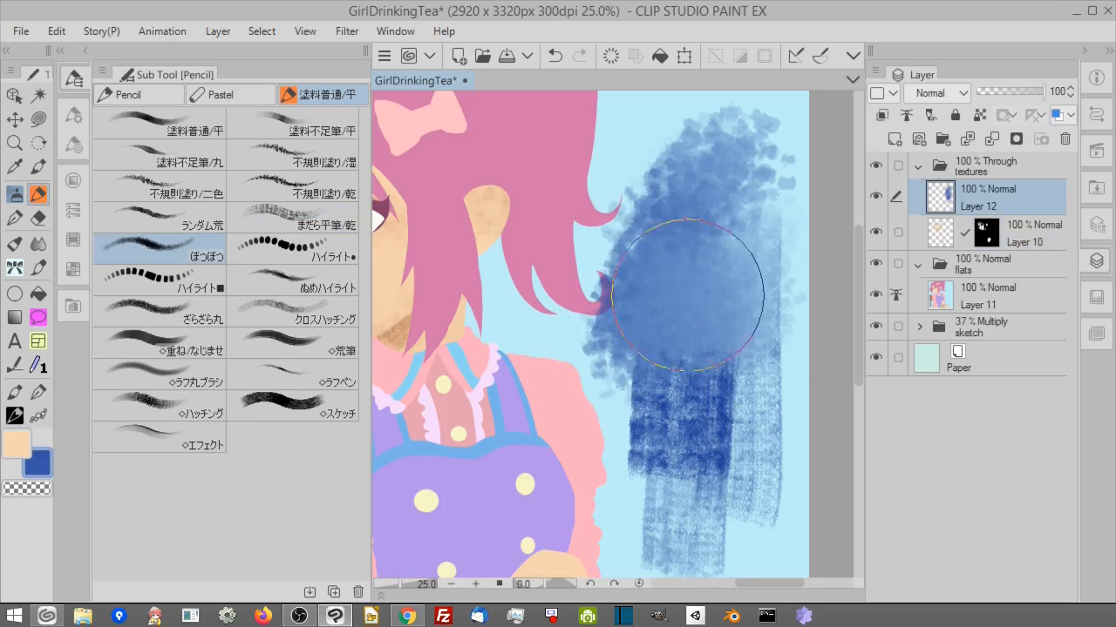
{"action": "mouse_move", "coordinate": [697, 279]}
{"action": "left_mouse_down"}
{"action": "mouse_move", "coordinate": [728, 257]}
{"action": "mouse_move", "coordinate": [727, 223]}
{"action": "mouse_move", "coordinate": [745, 237]}
{"action": "mouse_move", "coordinate": [762, 305]}
{"action": "mouse_move", "coordinate": [734, 253]}
{"action": "mouse_move", "coordinate": [759, 349]}
{"action": "left_mouse_up"}
{"action": "left_click", "coordinate": [348, 321]}
{"action": "mouse_move", "coordinate": [662, 383]}
{"action": "left_mouse_down"}
{"action": "mouse_move", "coordinate": [722, 187]}
{"action": "mouse_move", "coordinate": [717, 442]}
{"action": "mouse_move", "coordinate": [734, 200]}
{"action": "mouse_move", "coordinate": [701, 488]}
{"action": "left_mouse_up"}
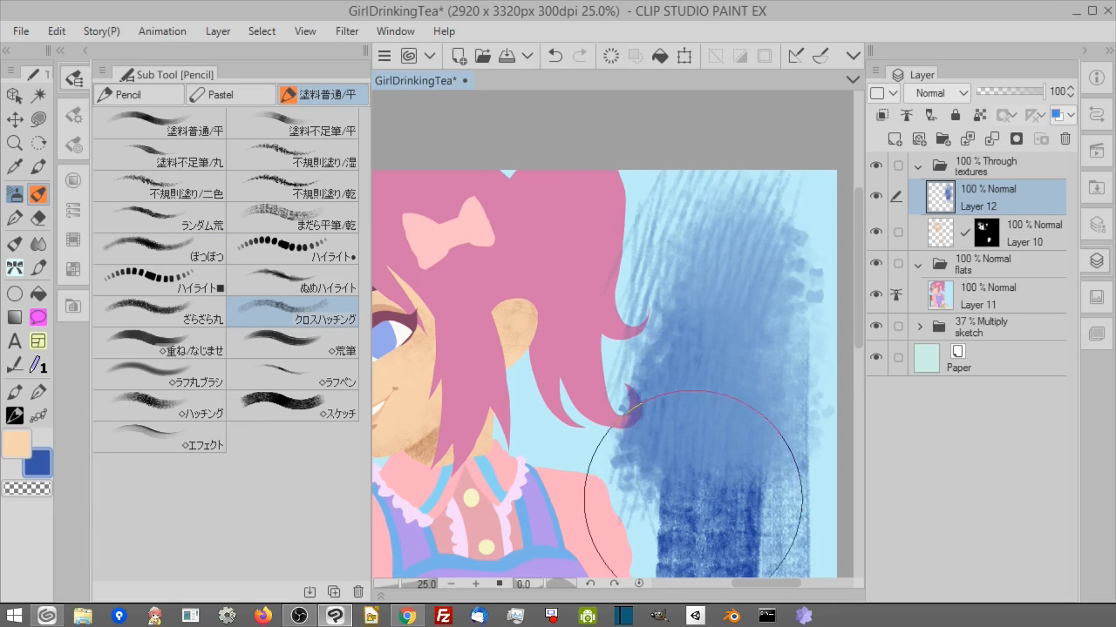
{"action": "left_click", "coordinate": [610, 55]}
{"action": "mouse_move", "coordinate": [705, 295]}
{"action": "left_mouse_down"}
{"action": "mouse_move", "coordinate": [710, 266]}
{"action": "mouse_move", "coordinate": [685, 492]}
{"action": "mouse_move", "coordinate": [735, 261]}
{"action": "mouse_move", "coordinate": [731, 447]}
{"action": "mouse_move", "coordinate": [752, 258]}
{"action": "mouse_move", "coordinate": [750, 499]}
{"action": "mouse_move", "coordinate": [770, 370]}
{"action": "mouse_move", "coordinate": [754, 261]}
{"action": "mouse_move", "coordinate": [734, 372]}
{"action": "mouse_move", "coordinate": [739, 472]}
{"action": "mouse_move", "coordinate": [719, 306]}
{"action": "mouse_move", "coordinate": [726, 265]}
{"action": "mouse_move", "coordinate": [713, 417]}
{"action": "mouse_move", "coordinate": [687, 267]}
{"action": "left_mouse_up"}
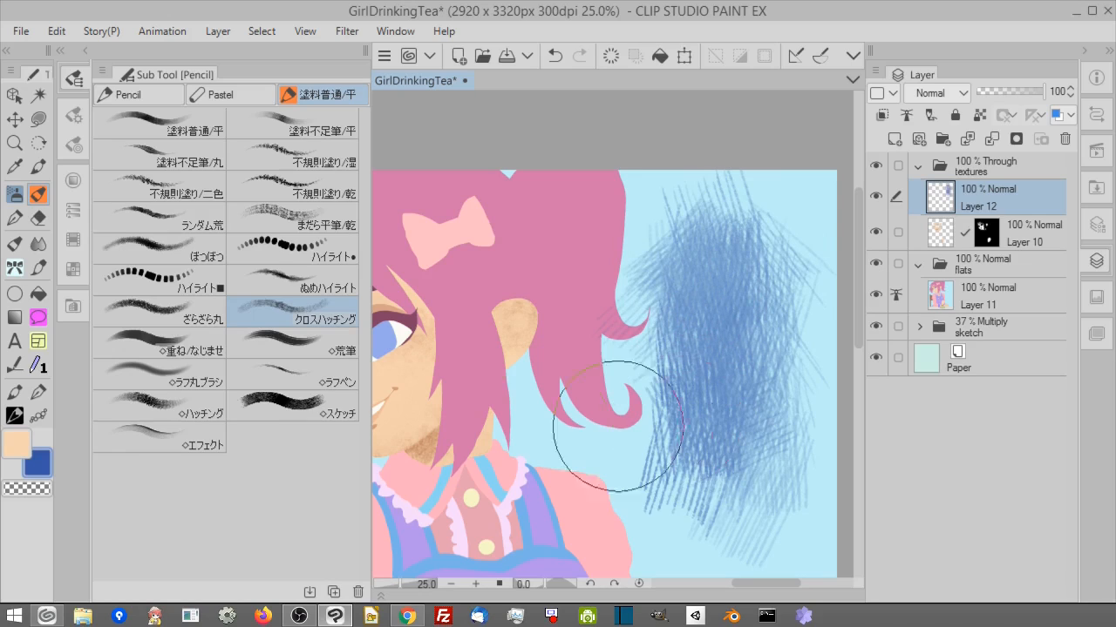
Try the ◇スケッチ and ◇ハッチング brushes in blue on the background beside the ponytail on Layer 12.
{"action": "left_click", "coordinate": [300, 406]}
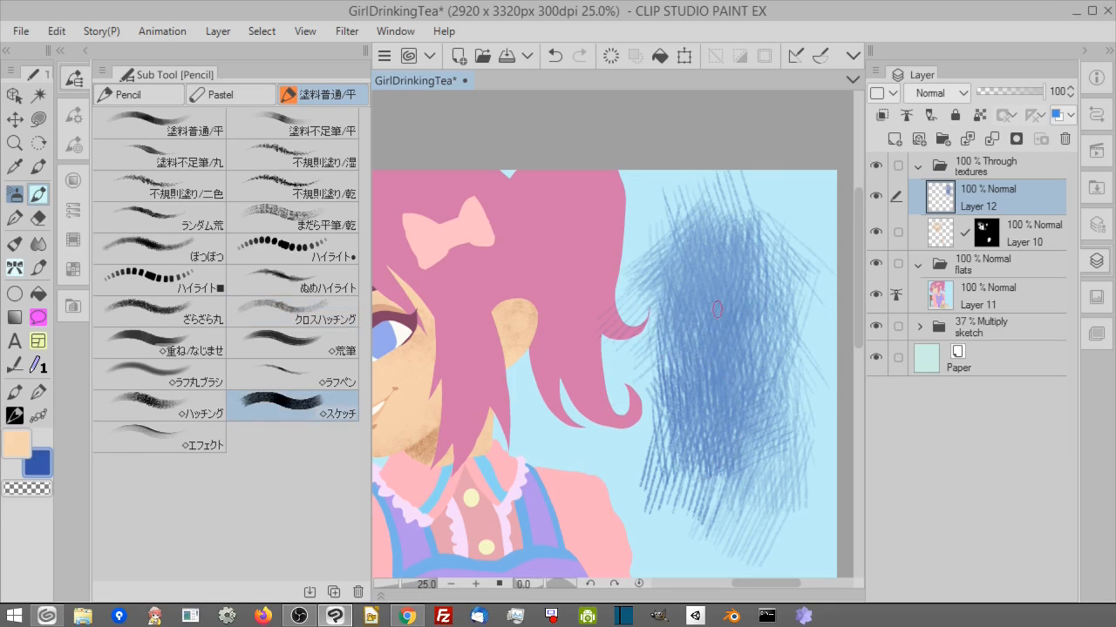
{"action": "left_click_drag", "start_coordinate": [717, 300], "coordinate": [710, 502]}
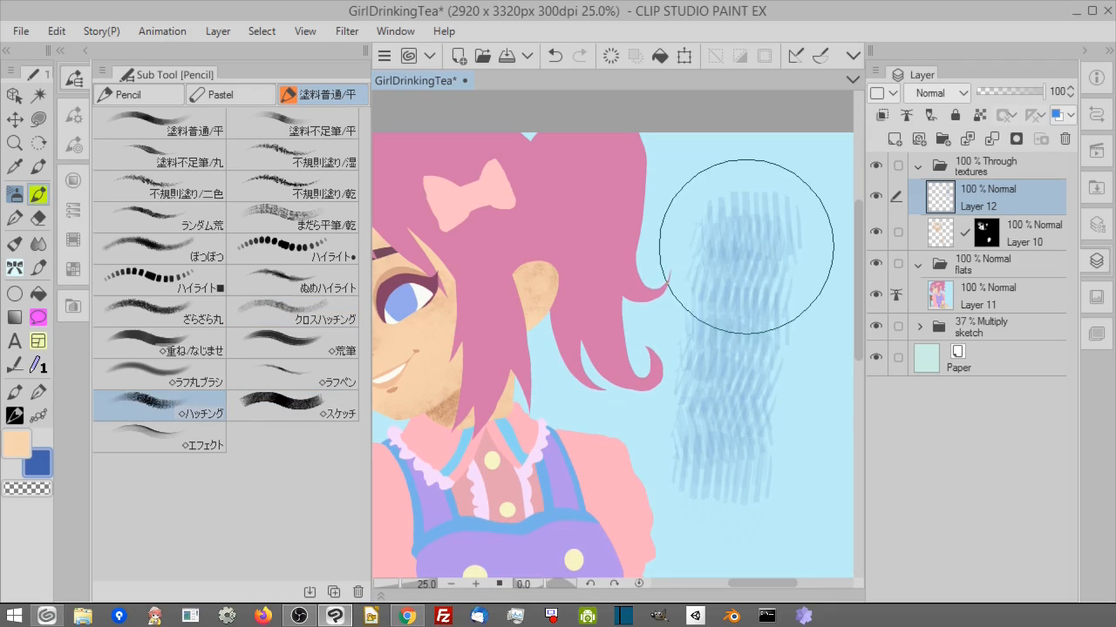
{"action": "left_click", "coordinate": [746, 247]}
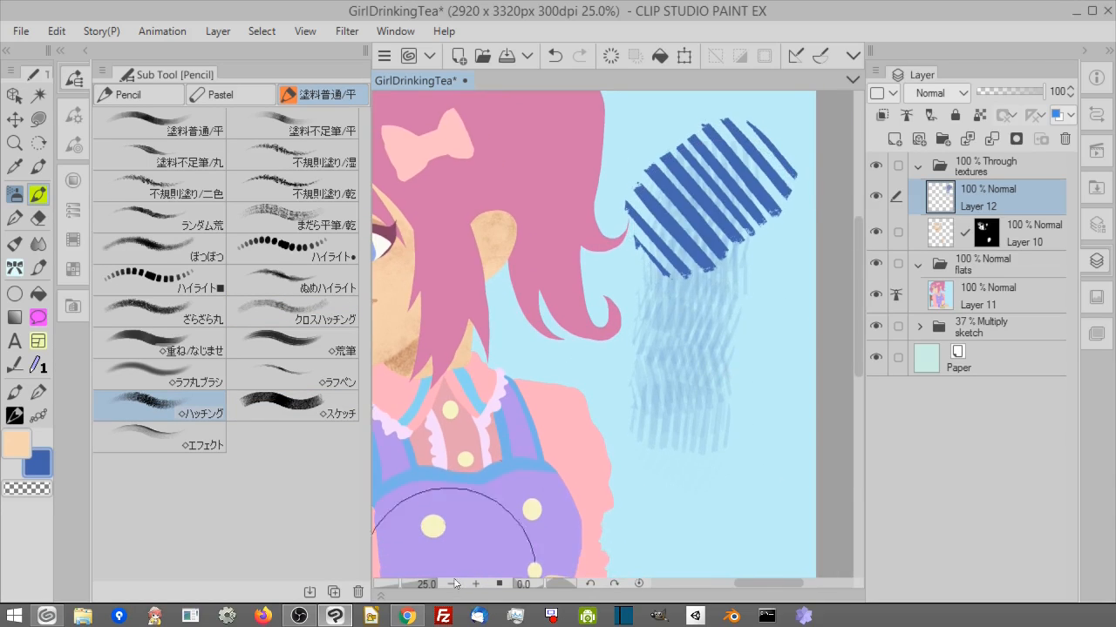
{"action": "left_click", "coordinate": [451, 584]}
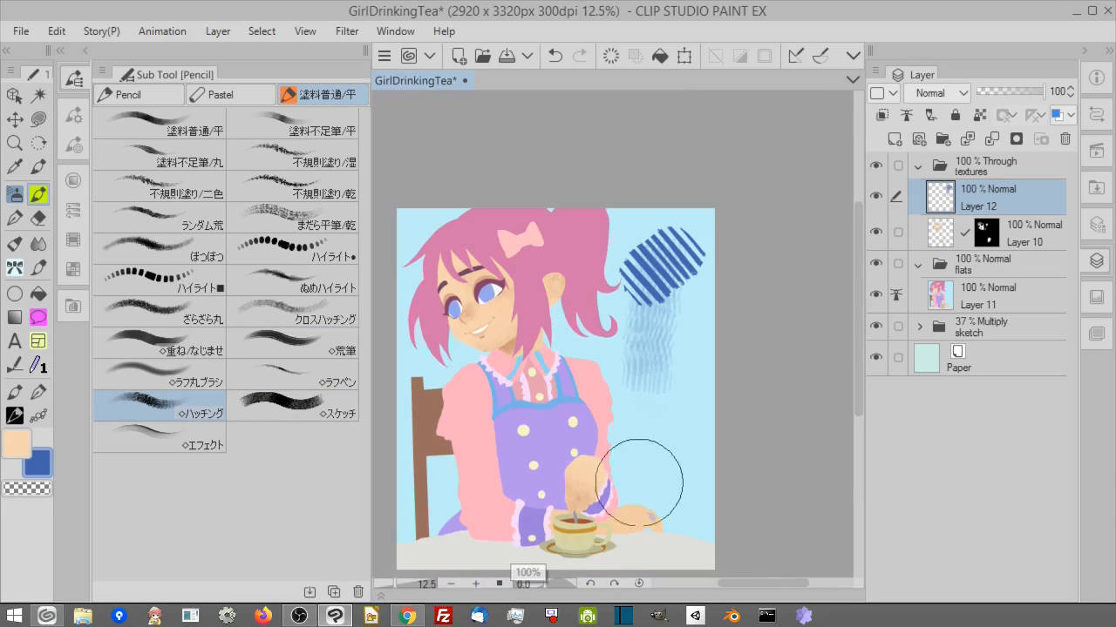
{"action": "mouse_move", "coordinate": [639, 482]}
{"action": "left_mouse_down"}
{"action": "mouse_move", "coordinate": [643, 374]}
{"action": "mouse_move", "coordinate": [652, 428]}
{"action": "mouse_move", "coordinate": [635, 329]}
{"action": "mouse_move", "coordinate": [619, 316]}
{"action": "left_mouse_up"}
{"action": "mouse_move", "coordinate": [631, 383]}
{"action": "left_mouse_down"}
{"action": "mouse_move", "coordinate": [665, 409]}
{"action": "mouse_move", "coordinate": [696, 389]}
{"action": "mouse_move", "coordinate": [678, 355]}
{"action": "mouse_move", "coordinate": [680, 302]}
{"action": "left_mouse_up"}
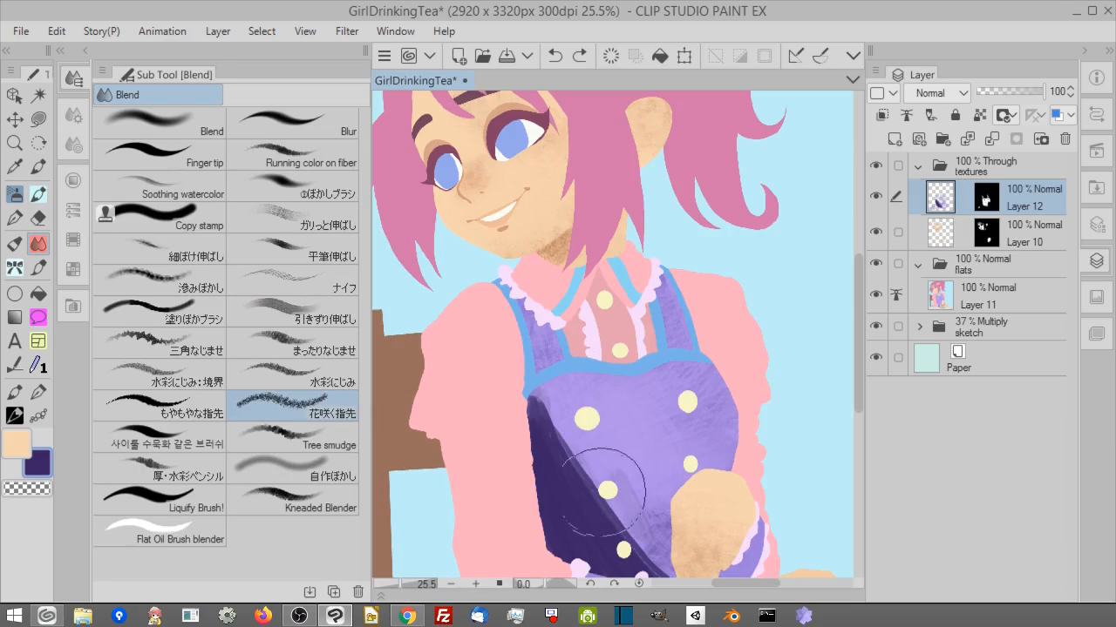
Blend the dark purple apron shadow on Layer 12 with the 花咲く指先, Kneaded Blender and 三角なじませ blending brushes.
{"action": "mouse_move", "coordinate": [592, 497]}
{"action": "left_mouse_down"}
{"action": "mouse_move", "coordinate": [572, 461]}
{"action": "mouse_move", "coordinate": [644, 534]}
{"action": "mouse_move", "coordinate": [558, 440]}
{"action": "mouse_move", "coordinate": [601, 501]}
{"action": "mouse_move", "coordinate": [613, 454]}
{"action": "mouse_move", "coordinate": [570, 438]}
{"action": "left_mouse_up"}
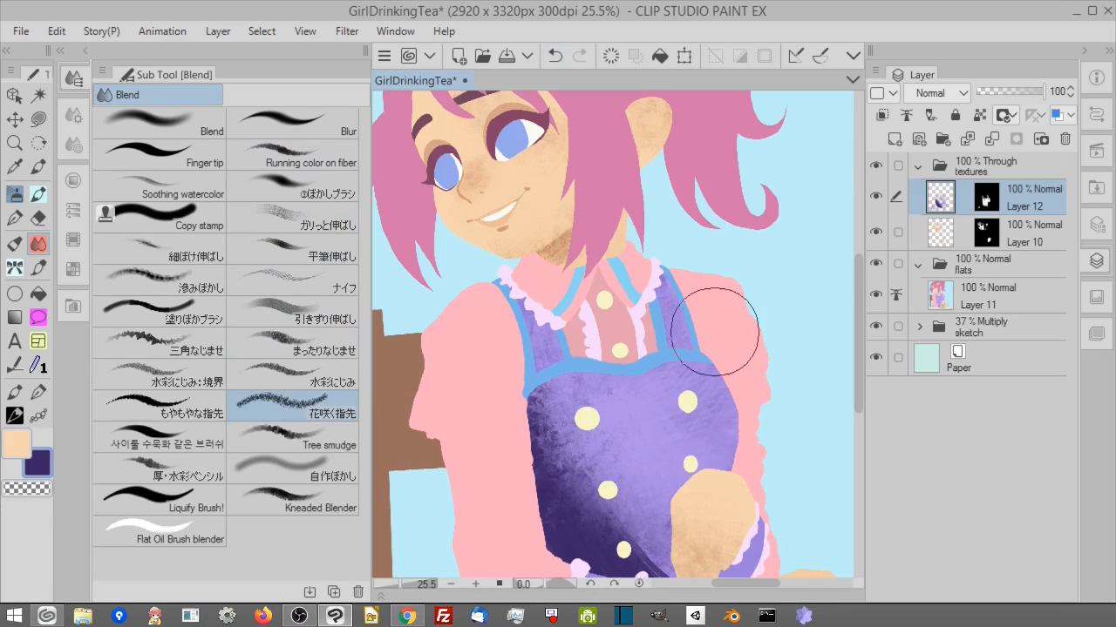
{"action": "left_click", "coordinate": [298, 500]}
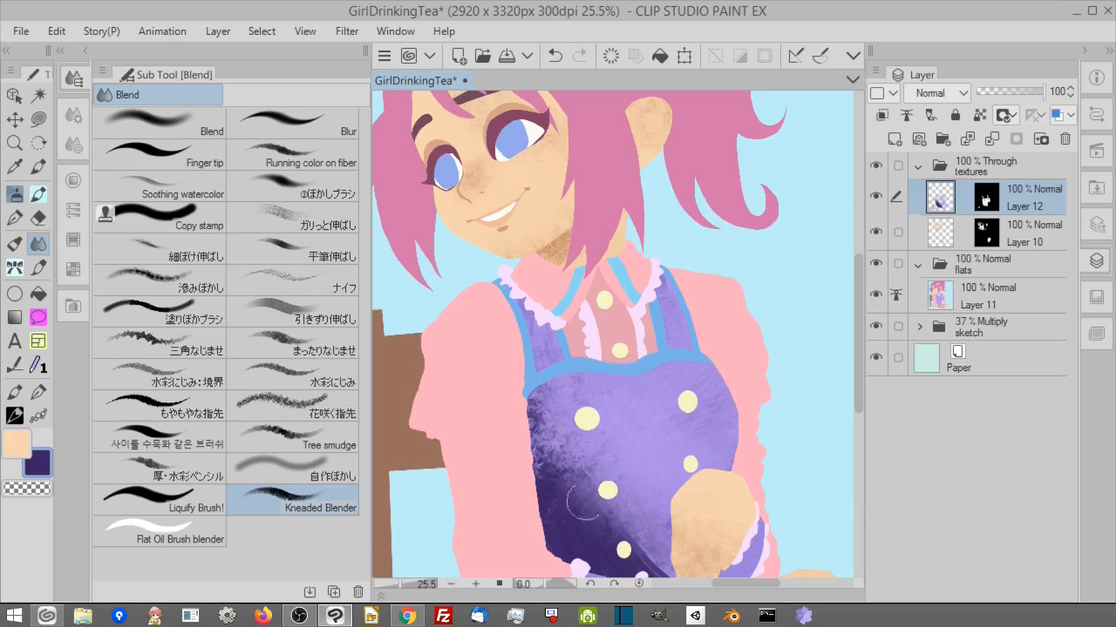
{"action": "mouse_move", "coordinate": [584, 489]}
{"action": "left_mouse_down"}
{"action": "mouse_move", "coordinate": [617, 437]}
{"action": "mouse_move", "coordinate": [564, 498]}
{"action": "mouse_move", "coordinate": [573, 459]}
{"action": "left_mouse_up"}
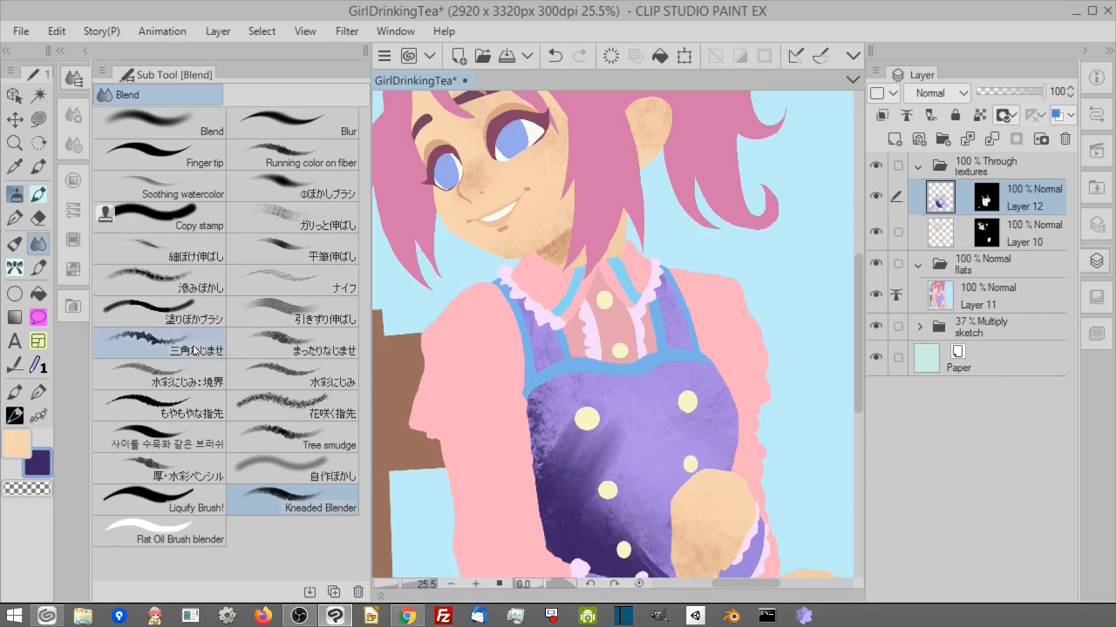
{"action": "left_click", "coordinate": [166, 344]}
{"action": "mouse_move", "coordinate": [580, 435]}
{"action": "left_mouse_down"}
{"action": "mouse_move", "coordinate": [598, 450]}
{"action": "mouse_move", "coordinate": [610, 522]}
{"action": "mouse_move", "coordinate": [512, 462]}
{"action": "mouse_move", "coordinate": [538, 493]}
{"action": "left_mouse_up"}
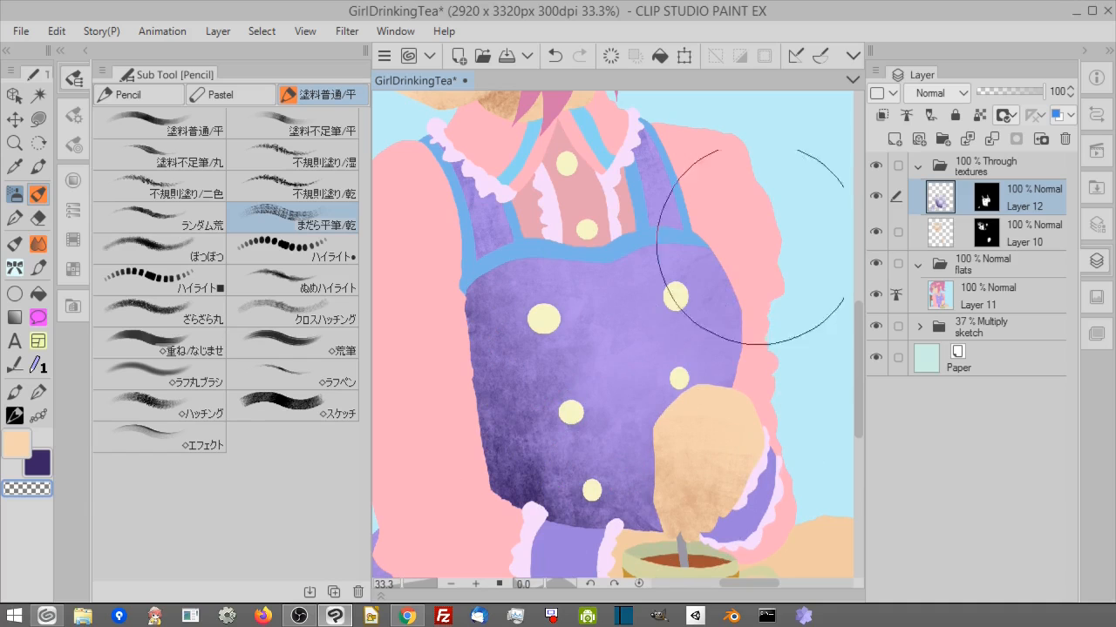
{"action": "left_click_drag", "start_coordinate": [746, 367], "coordinate": [751, 419]}
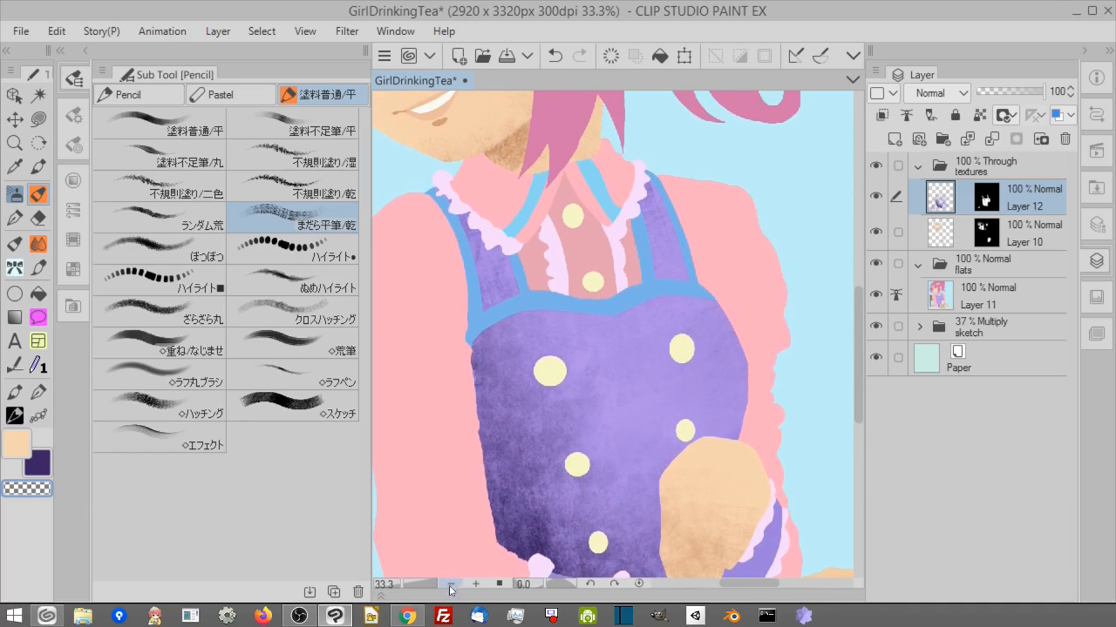
{"action": "left_click", "coordinate": [457, 584]}
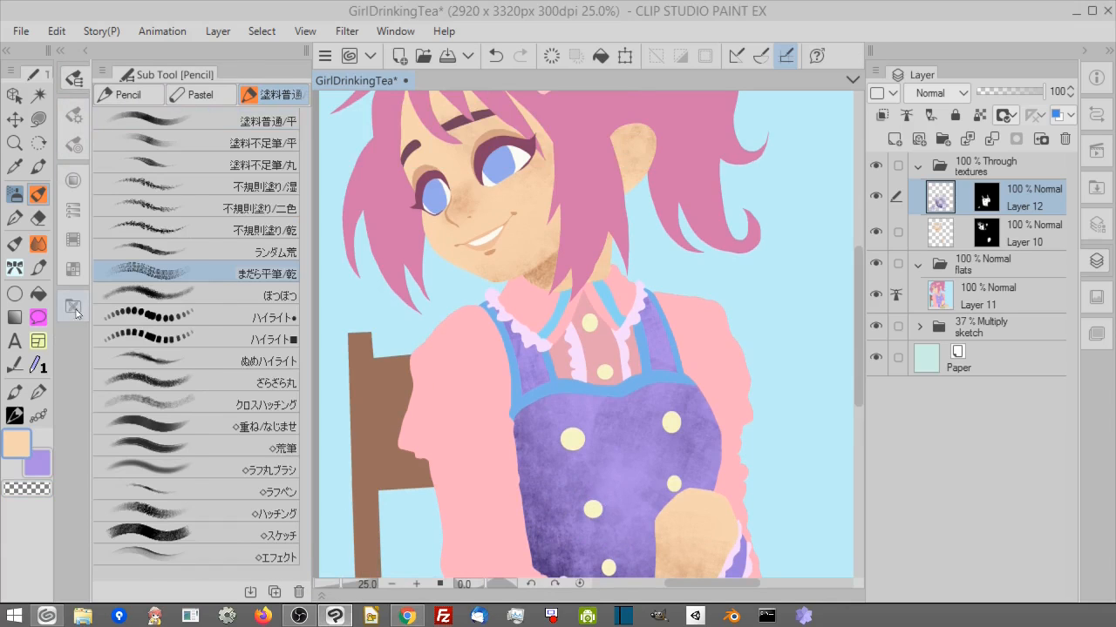
Add the purple ari filter 22 colour pattern material over the canvas and set its blending mode to Multiply.
{"action": "left_click", "coordinate": [73, 308]}
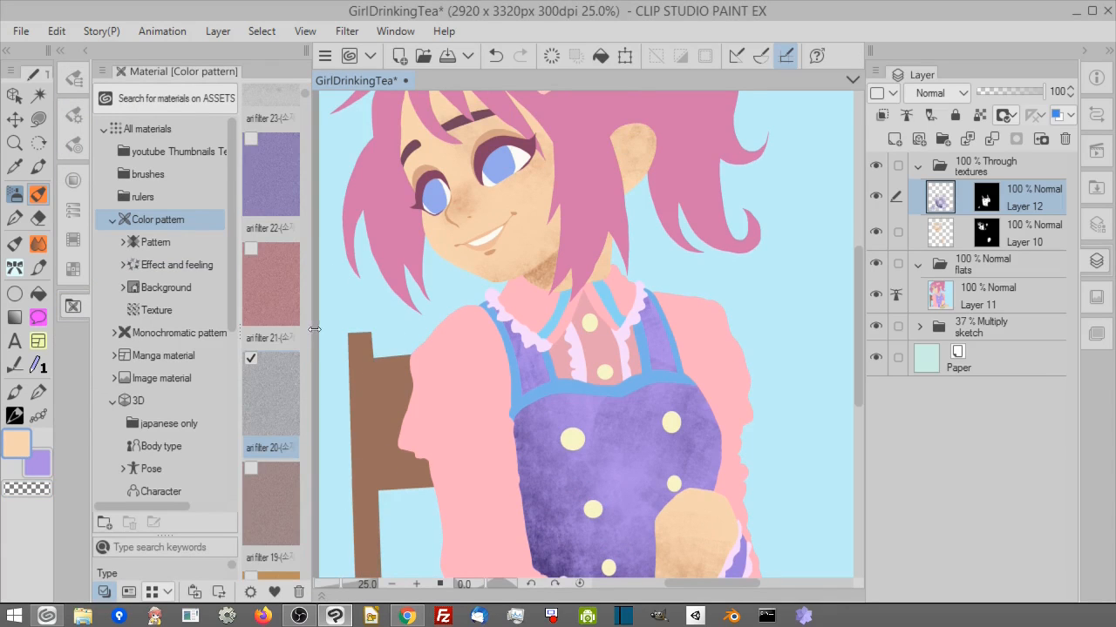
{"action": "left_click_drag", "start_coordinate": [314, 329], "coordinate": [364, 341]}
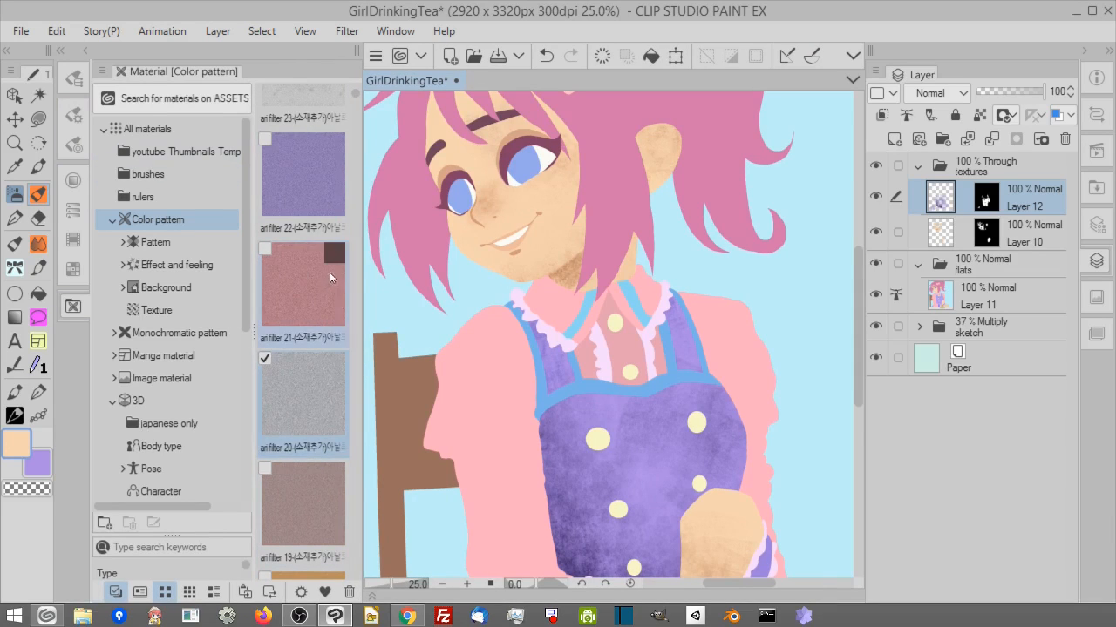
{"action": "left_click_drag", "start_coordinate": [319, 191], "coordinate": [536, 319]}
{"action": "left_click", "coordinate": [958, 90]}
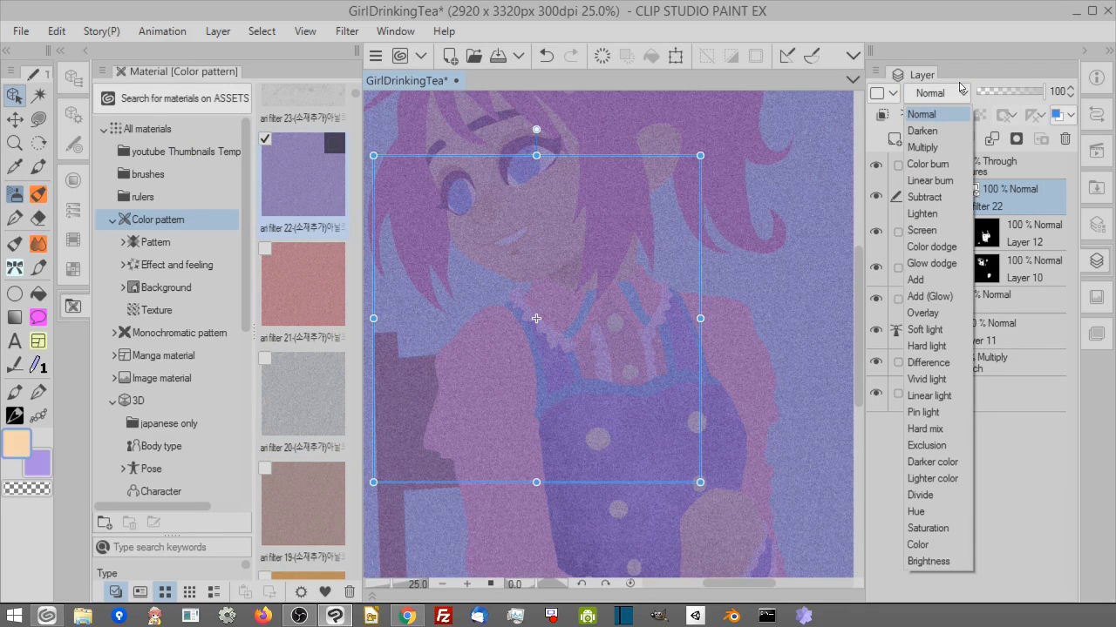
{"action": "left_click", "coordinate": [957, 148]}
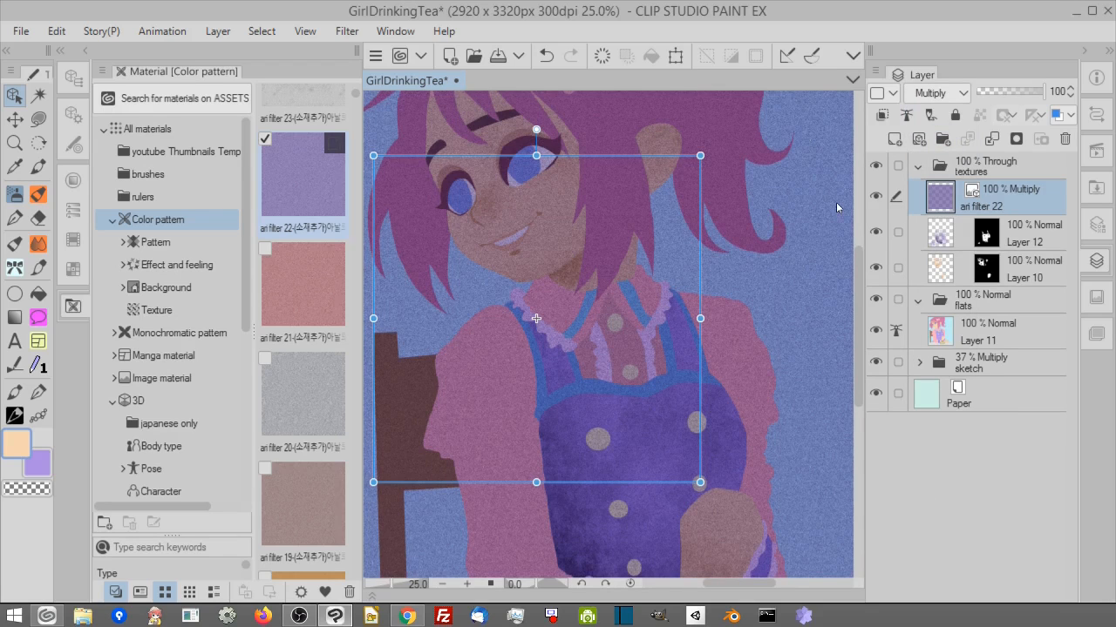
Auto select the pink blouse areas on Layer 11 and mask the ari filter 22 layer with that selection.
{"action": "key", "text": "w"}
{"action": "left_click", "coordinate": [987, 331]}
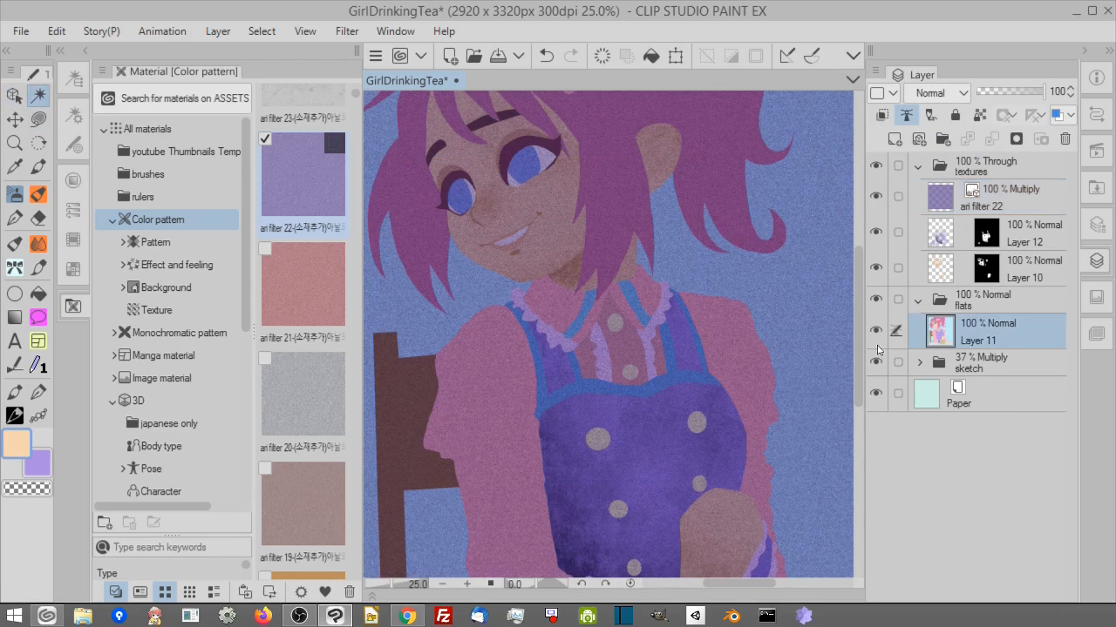
{"action": "left_click", "coordinate": [819, 433]}
{"action": "left_click", "coordinate": [1011, 199]}
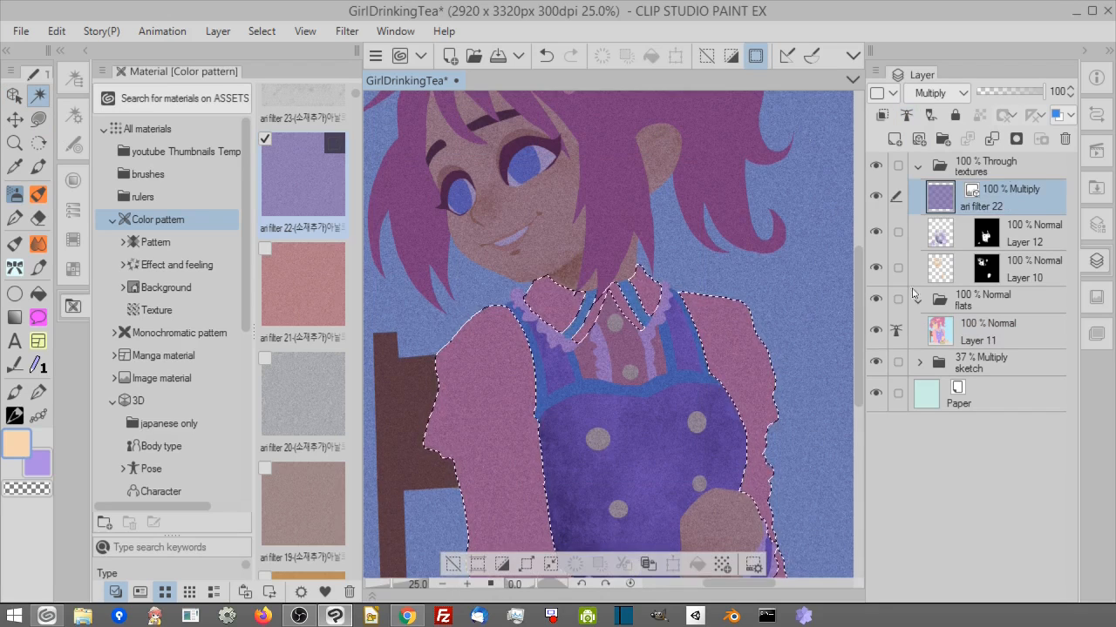
{"action": "left_click", "coordinate": [1016, 139]}
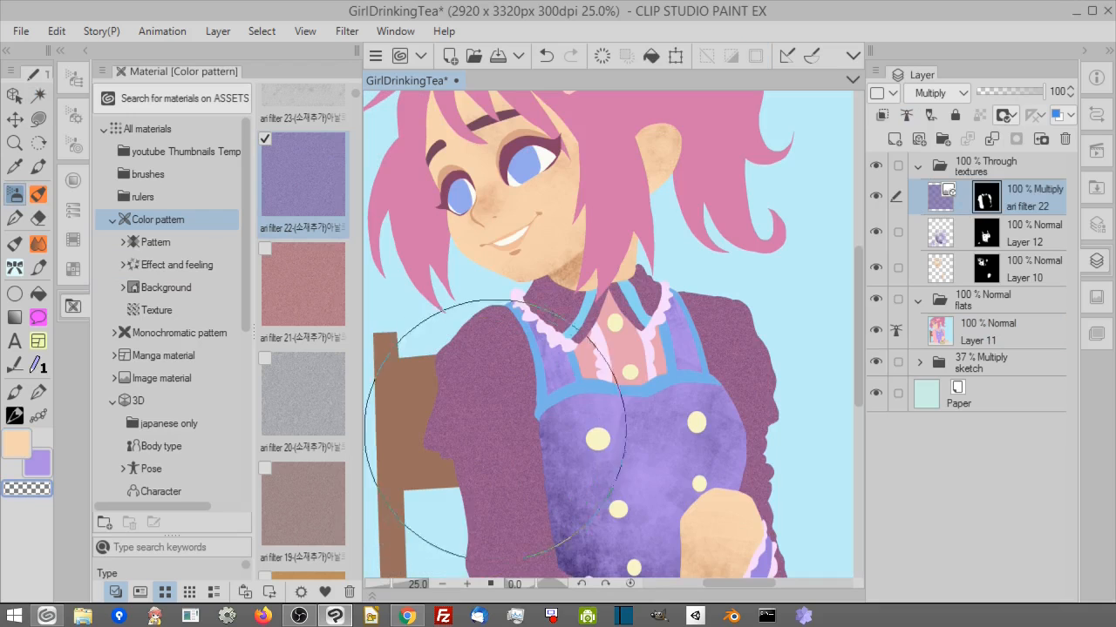
Fade the ari filter 22 texture on the front sleeve by painting its mask with a large soft brush in transparent colour.
{"action": "left_click_drag", "start_coordinate": [438, 479], "coordinate": [488, 522]}
{"action": "scroll", "coordinate": [715, 368], "scroll_direction": "down", "scroll_amount": 2}
{"action": "left_click_drag", "start_coordinate": [715, 368], "coordinate": [742, 302]}
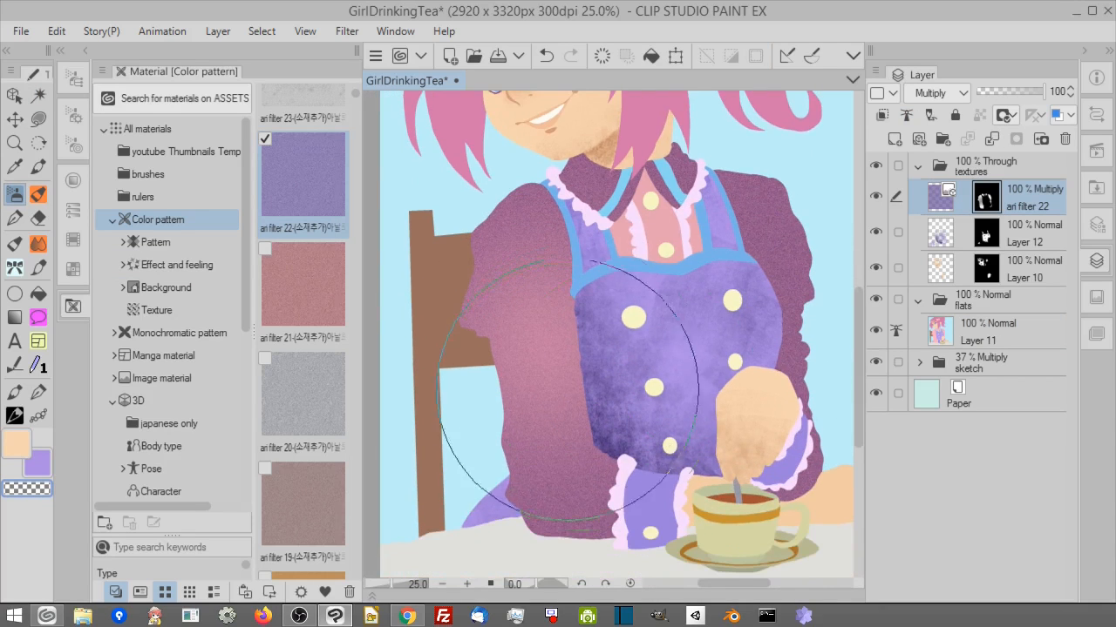
{"action": "left_click_drag", "start_coordinate": [568, 249], "coordinate": [528, 262]}
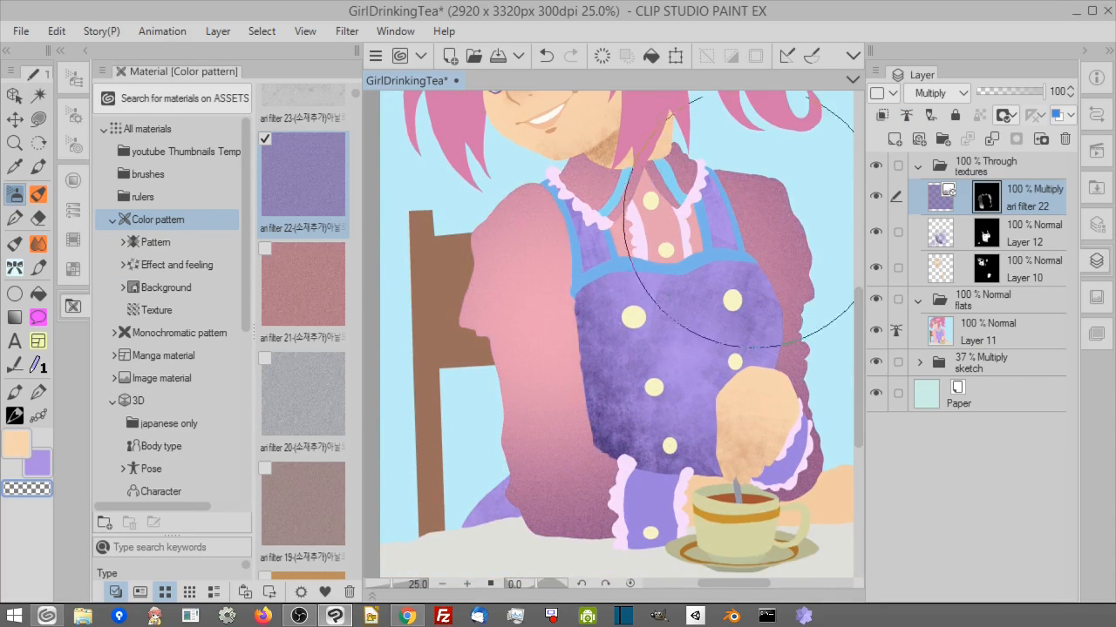
Brush grainy shading over the sleeve beside the chair through the mask of the ari filter 22 Multiply layer.
{"action": "left_click_drag", "start_coordinate": [766, 227], "coordinate": [750, 462]}
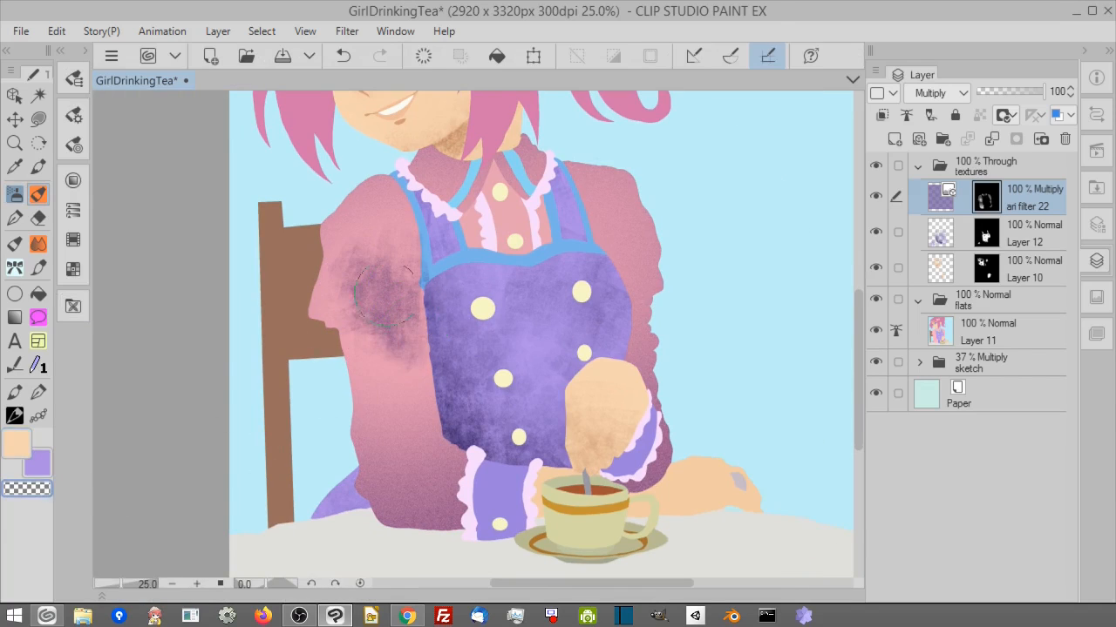
{"action": "key", "text": "ctrl+z"}
{"action": "key", "text": "p"}
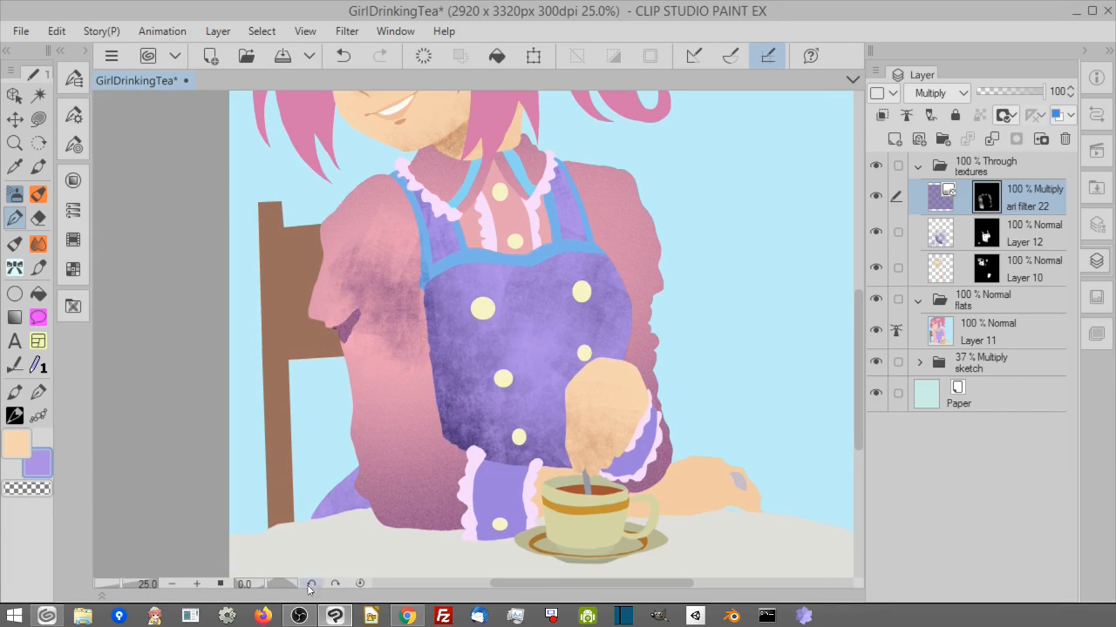
{"action": "left_click", "coordinate": [199, 585]}
{"action": "left_click_drag", "start_coordinate": [265, 382], "coordinate": [378, 328]}
{"action": "mouse_move", "coordinate": [334, 297]}
{"action": "left_mouse_down"}
{"action": "mouse_move", "coordinate": [382, 221]}
{"action": "mouse_move", "coordinate": [469, 148]}
{"action": "left_mouse_up"}
{"action": "left_click_drag", "start_coordinate": [466, 325], "coordinate": [493, 501]}
{"action": "mouse_move", "coordinate": [392, 448]}
{"action": "left_mouse_down"}
{"action": "mouse_move", "coordinate": [361, 473]}
{"action": "mouse_move", "coordinate": [360, 502]}
{"action": "left_mouse_up"}
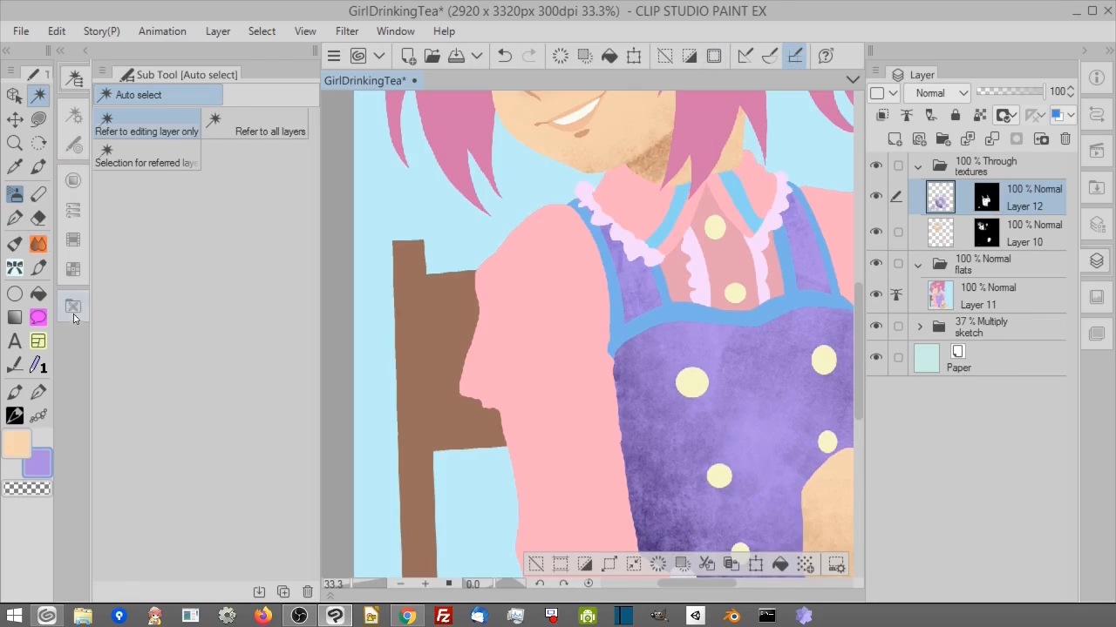
Add the Shoujo magic colour pattern material as a texture on the blouse's sleeves and collar.
{"action": "left_click", "coordinate": [74, 312]}
{"action": "left_click_drag", "start_coordinate": [318, 377], "coordinate": [367, 378]}
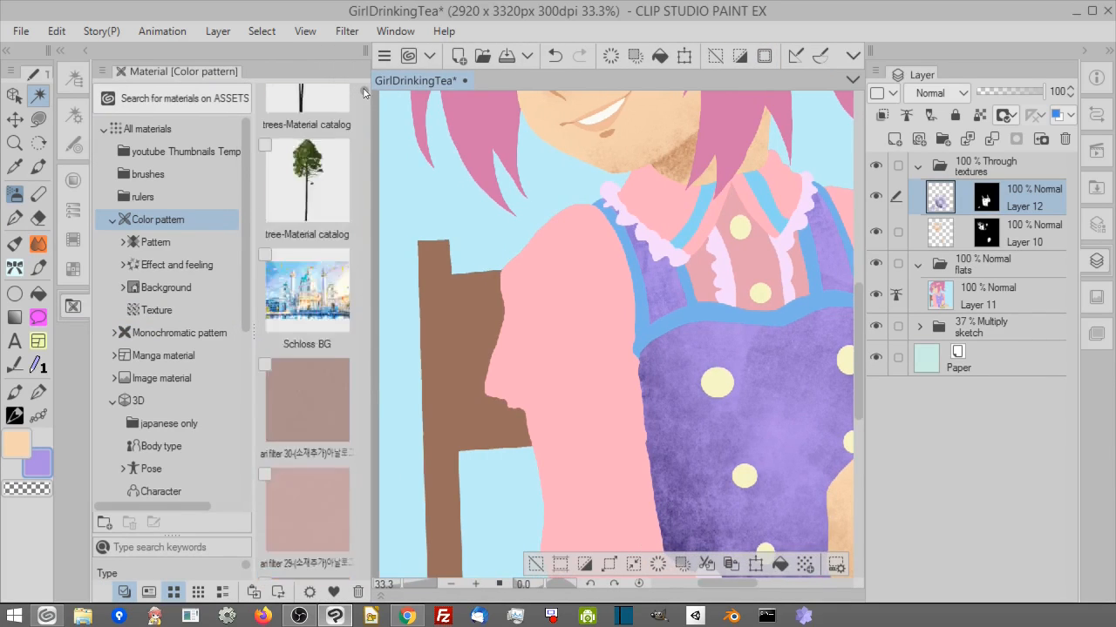
{"action": "left_click_drag", "start_coordinate": [320, 456], "coordinate": [541, 386]}
{"action": "left_click", "coordinate": [450, 584]}
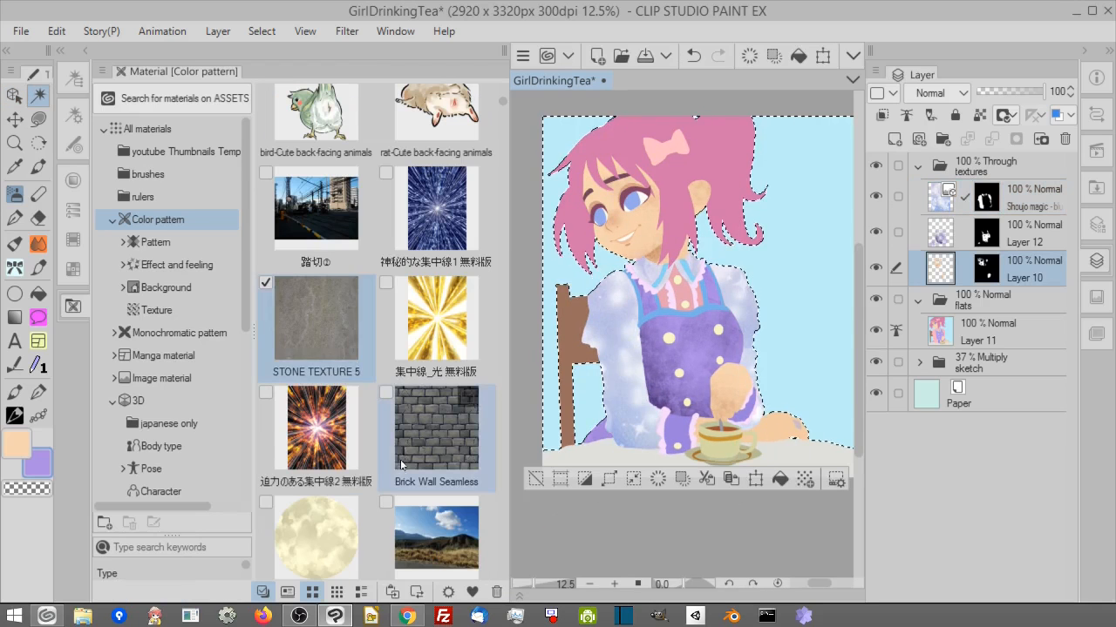
Place the STONE TEXTURE 5 material on the selected background and set its layer's blending mode to Brightness.
{"action": "left_click_drag", "start_coordinate": [316, 318], "coordinate": [791, 318]}
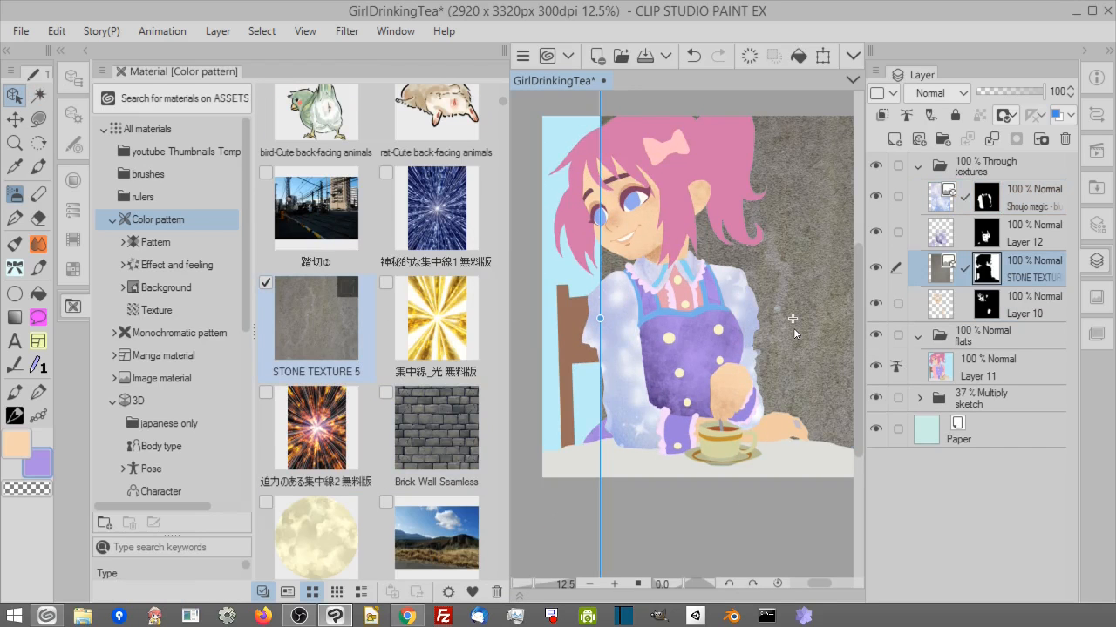
{"action": "left_click", "coordinate": [74, 306]}
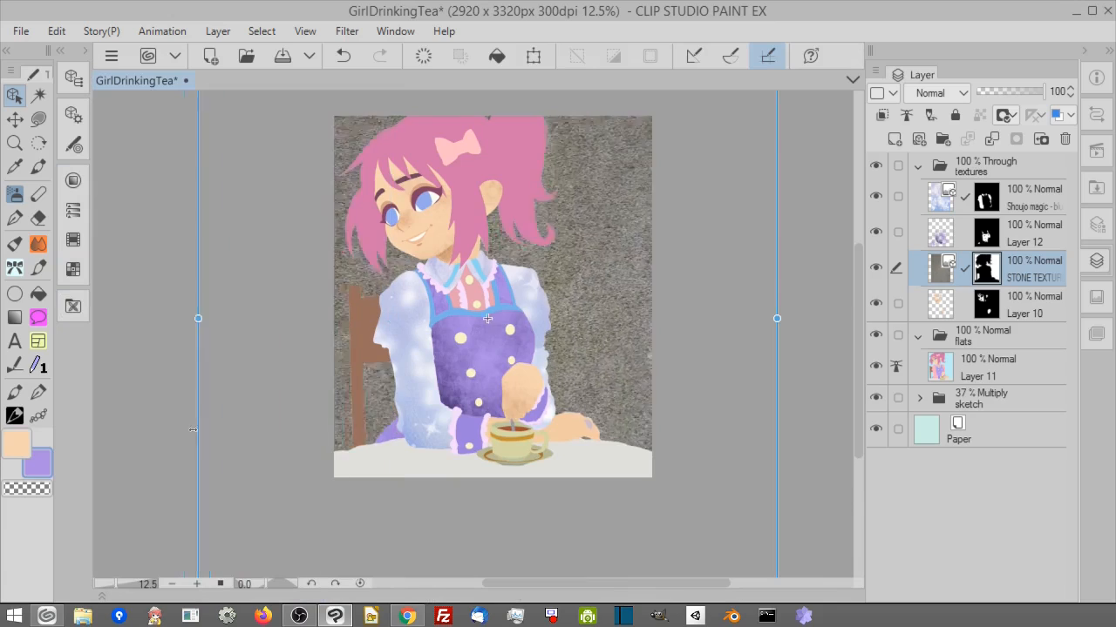
{"action": "scroll", "coordinate": [936, 92], "scroll_direction": "down", "scroll_amount": 3}
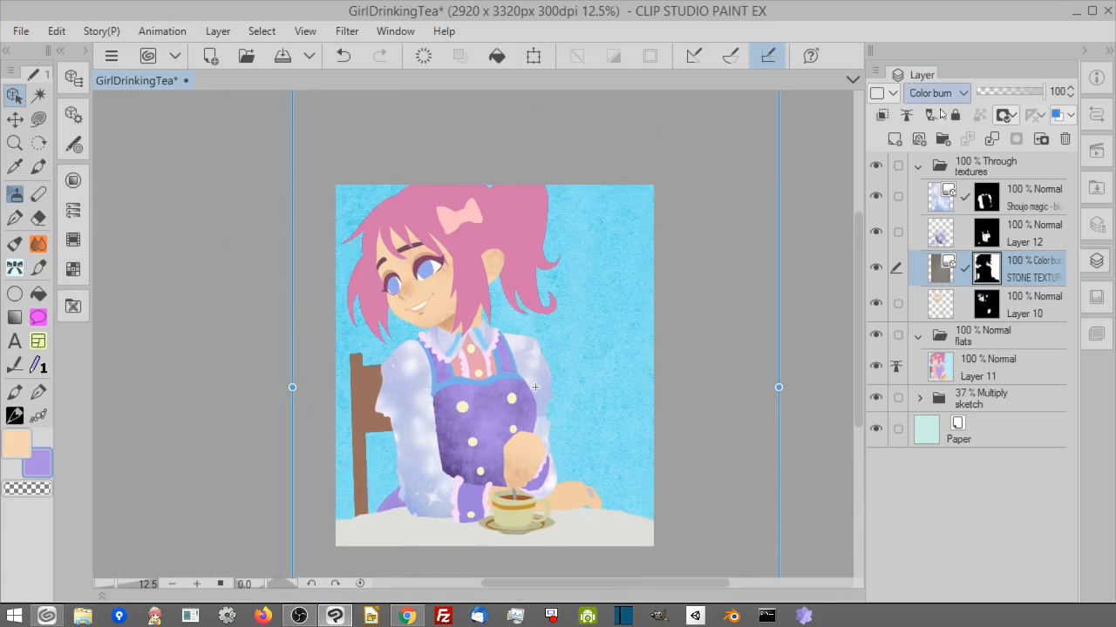
{"action": "scroll", "coordinate": [534, 345], "scroll_direction": "up", "scroll_amount": 1}
{"action": "scroll", "coordinate": [535, 345], "scroll_direction": "up", "scroll_amount": 5}
{"action": "scroll", "coordinate": [557, 326], "scroll_direction": "down", "scroll_amount": 4}
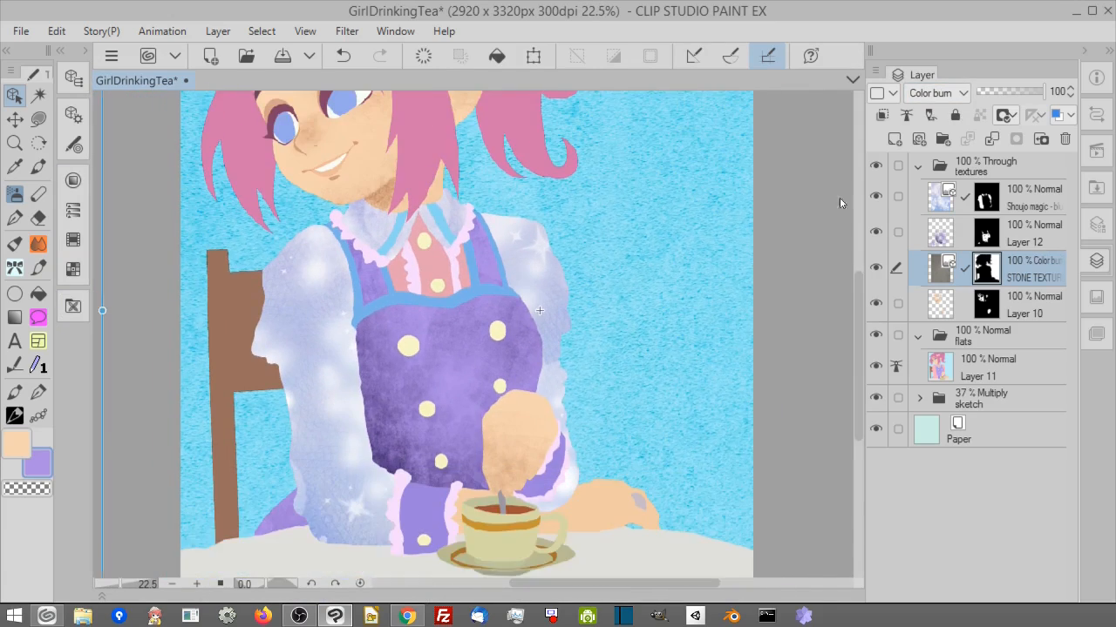
{"action": "scroll", "coordinate": [939, 94], "scroll_direction": "down", "scroll_amount": 9}
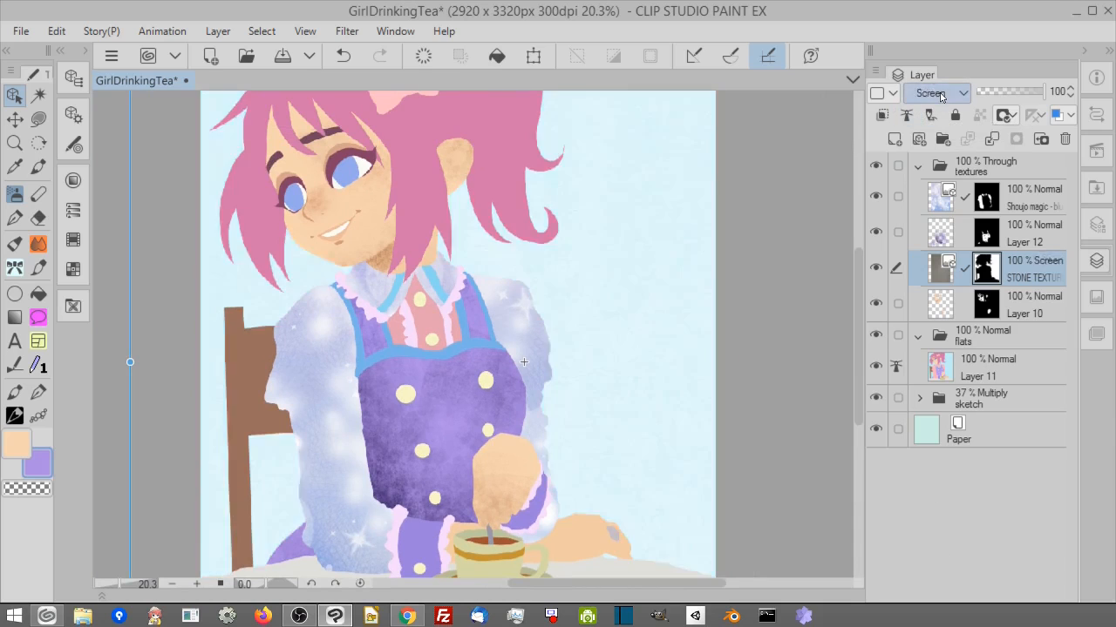
{"action": "scroll", "coordinate": [939, 94], "scroll_direction": "down", "scroll_amount": 4}
{"action": "scroll", "coordinate": [938, 94], "scroll_direction": "up", "scroll_amount": 10}
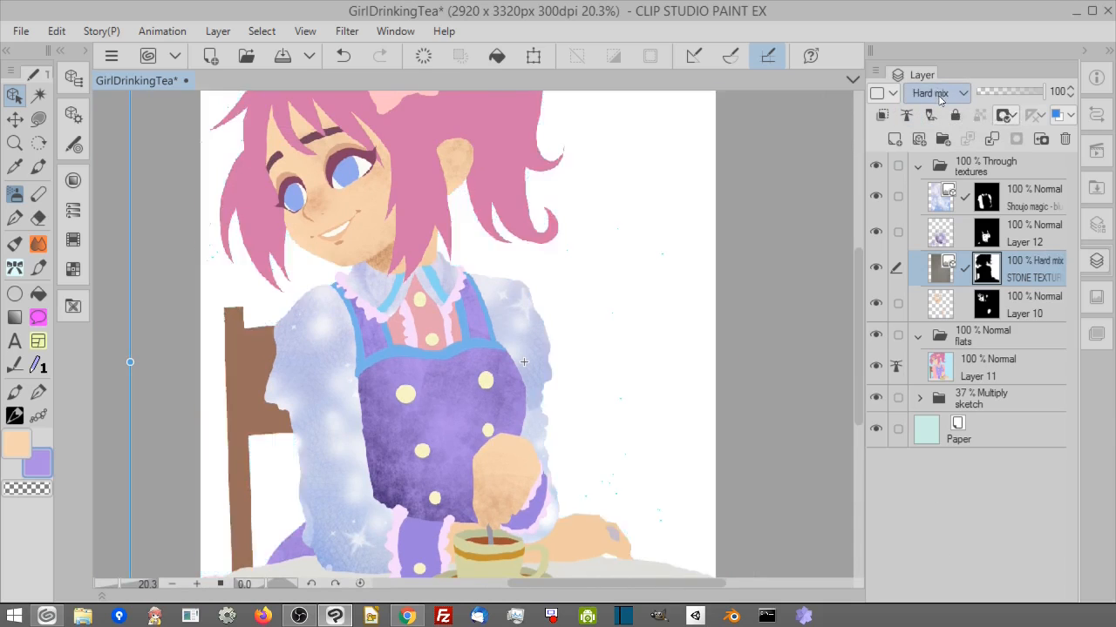
{"action": "scroll", "coordinate": [939, 94], "scroll_direction": "down", "scroll_amount": 20}
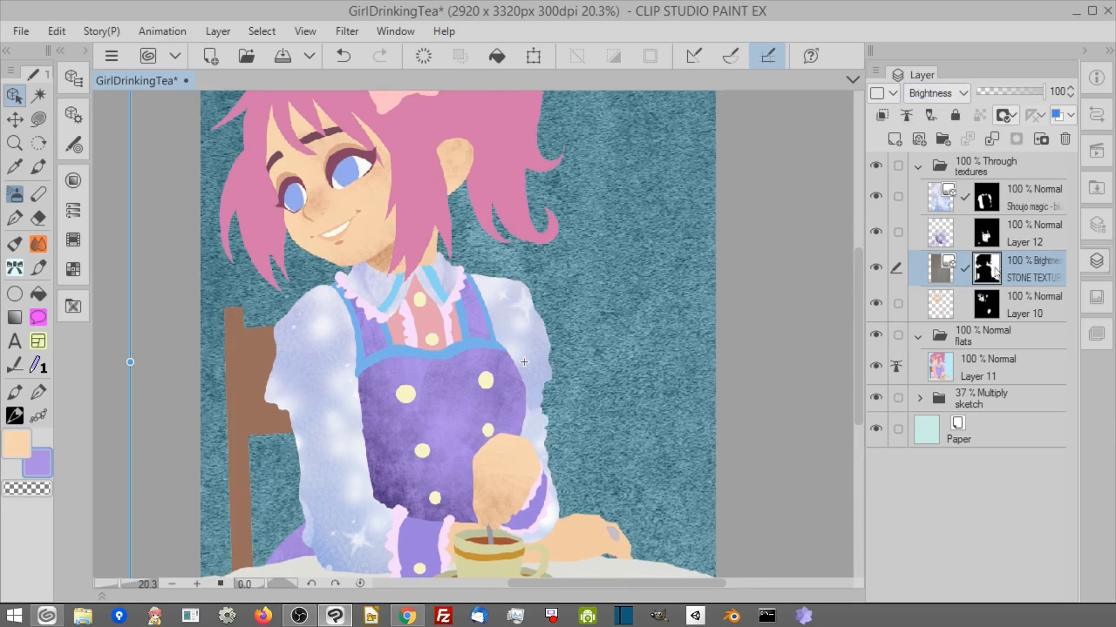
Fade the stone texture with large transparent brush strokes on its mask, keeping the texture strongest in the background's upper right corner.
{"action": "left_click", "coordinate": [39, 194]}
{"action": "scroll", "coordinate": [345, 506], "scroll_direction": "down", "scroll_amount": 2}
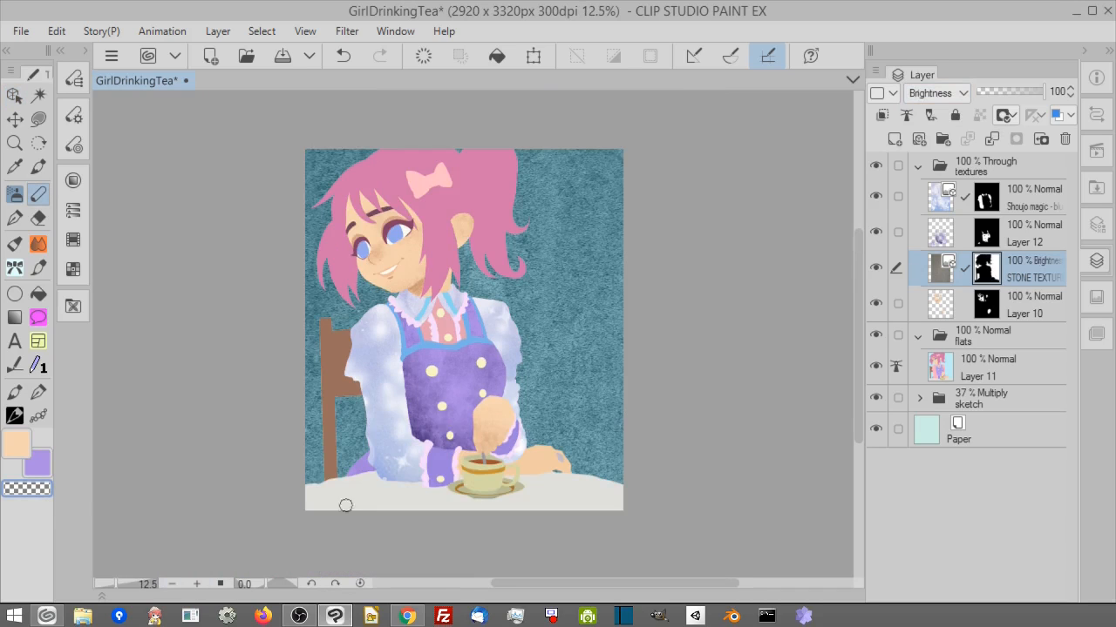
{"action": "mouse_move", "coordinate": [560, 290]}
{"action": "left_mouse_down"}
{"action": "mouse_move", "coordinate": [576, 335]}
{"action": "mouse_move", "coordinate": [584, 445]}
{"action": "mouse_move", "coordinate": [560, 448]}
{"action": "mouse_move", "coordinate": [595, 438]}
{"action": "mouse_move", "coordinate": [591, 292]}
{"action": "mouse_move", "coordinate": [575, 251]}
{"action": "left_mouse_up"}
{"action": "key", "text": "ctrl+z"}
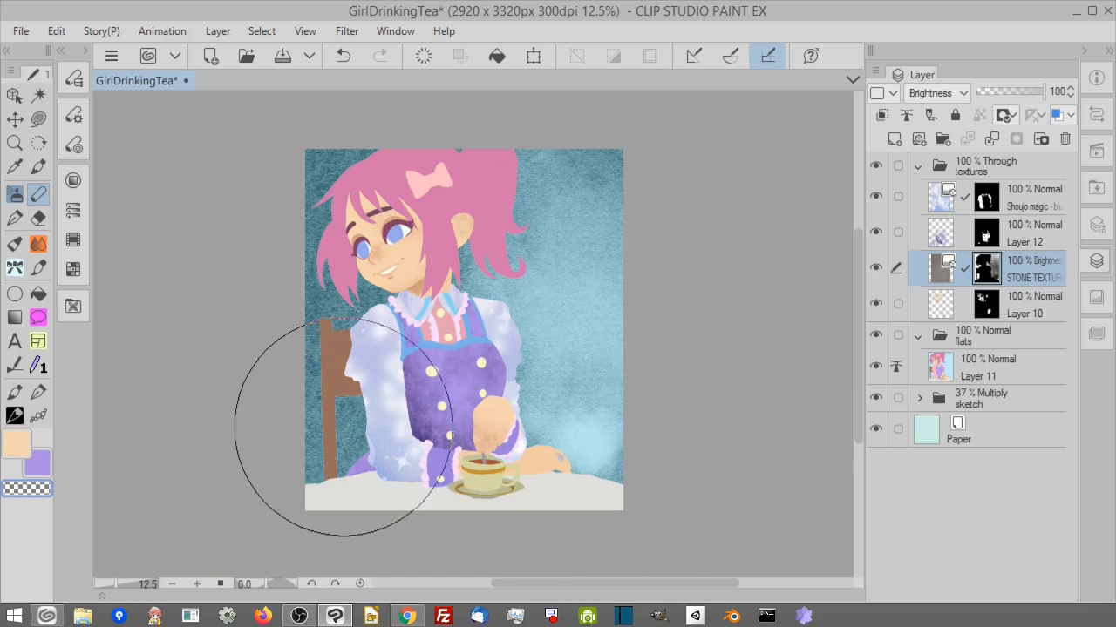
{"action": "mouse_move", "coordinate": [324, 460]}
{"action": "left_mouse_down"}
{"action": "mouse_move", "coordinate": [262, 331]}
{"action": "mouse_move", "coordinate": [592, 319]}
{"action": "left_mouse_up"}
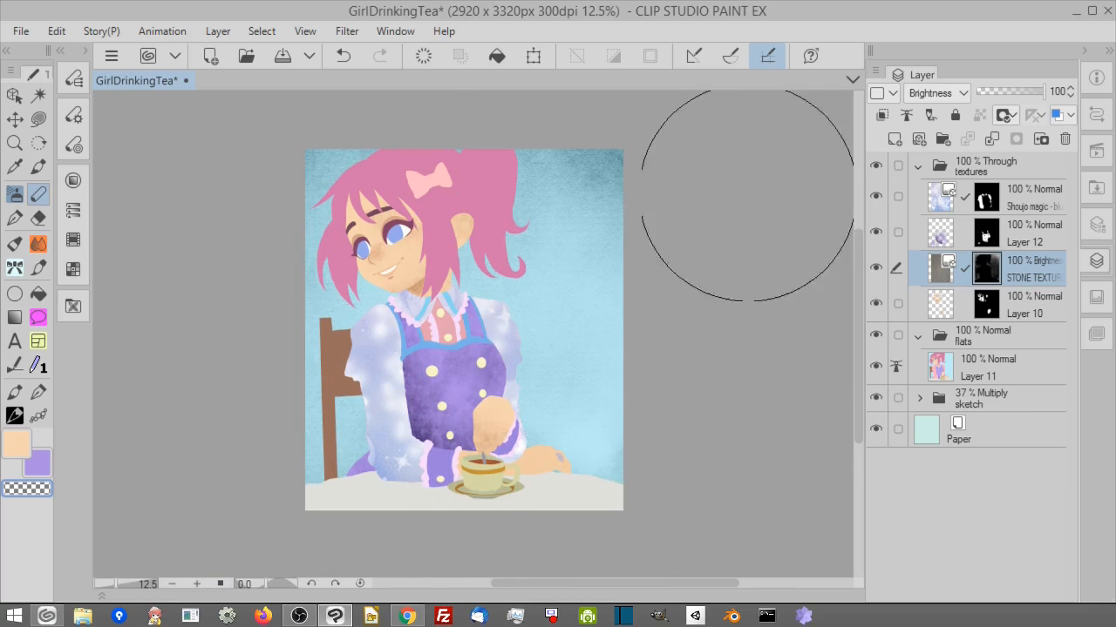
{"action": "key", "text": "ctrl+plus"}
{"action": "left_click_drag", "start_coordinate": [752, 463], "coordinate": [797, 274]}
{"action": "left_click_drag", "start_coordinate": [744, 96], "coordinate": [743, 410]}
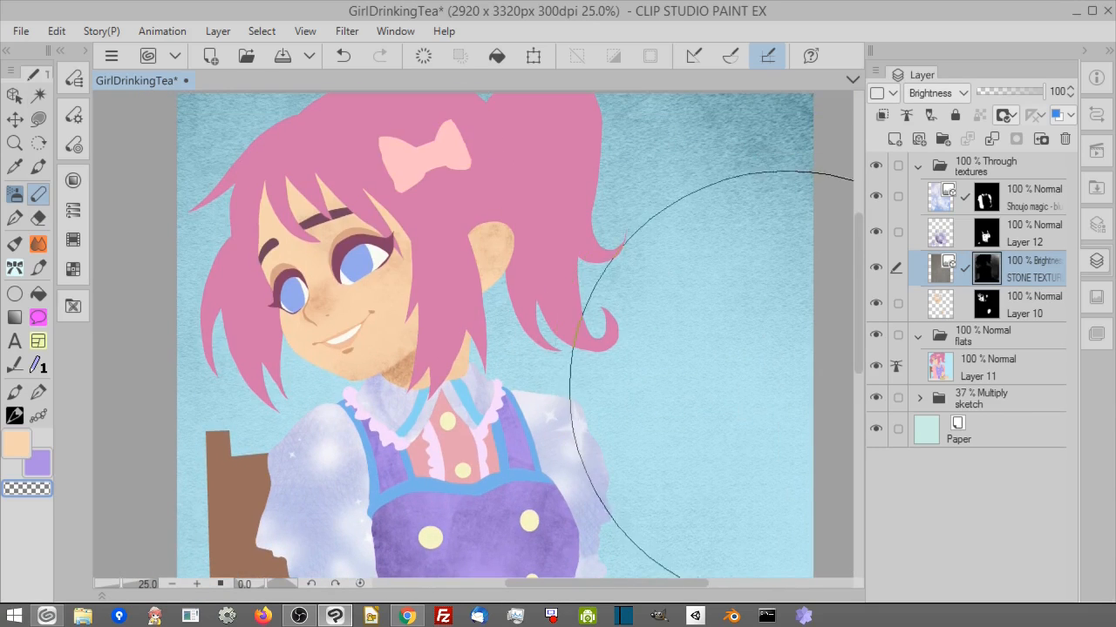
Select the hair on the Layer 11 flats and add a new Overlay layer above the other textures.
{"action": "left_click", "coordinate": [951, 358]}
{"action": "key", "text": "w"}
{"action": "left_click", "coordinate": [453, 225]}
{"action": "left_click", "coordinate": [1046, 197]}
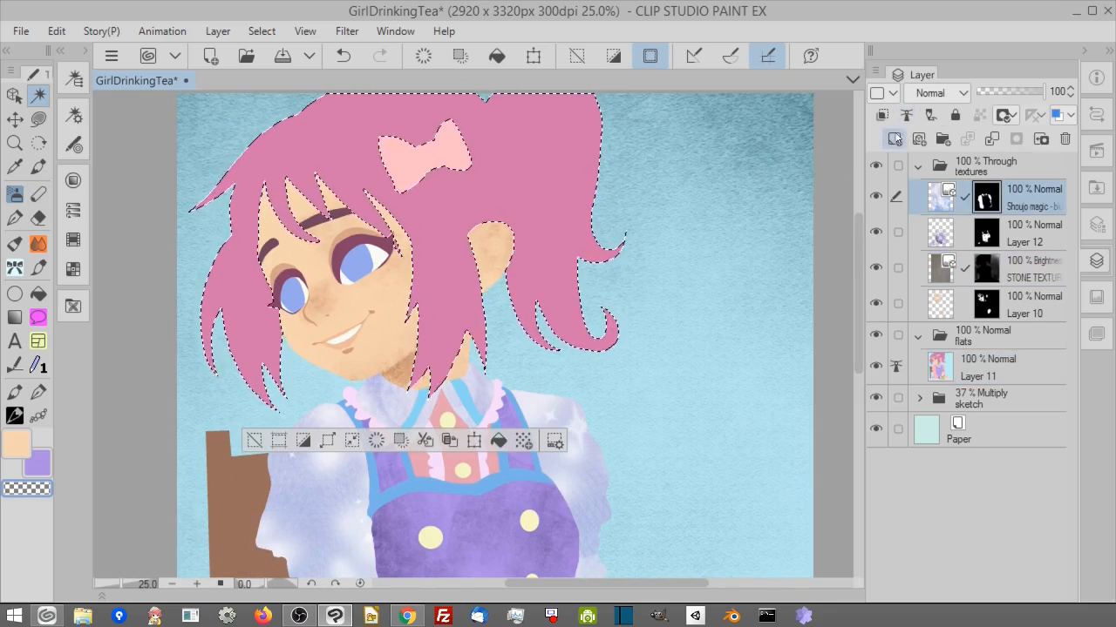
{"action": "key", "text": "ctrl+shift+n"}
{"action": "left_click", "coordinate": [937, 92]}
{"action": "left_click", "coordinate": [929, 313]}
{"action": "left_click_drag", "start_coordinate": [523, 261], "coordinate": [572, 328]}
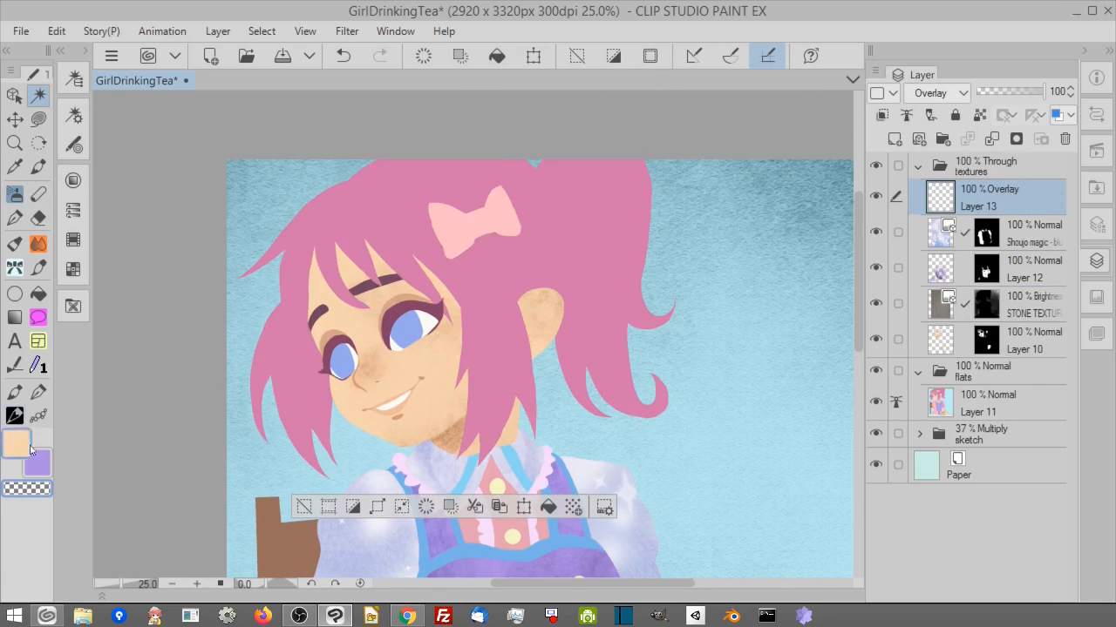
Try painting purple strokes over the top of the hair with a pastel or decoration brush.
{"action": "left_click", "coordinate": [73, 79]}
{"action": "left_click_drag", "start_coordinate": [511, 228], "coordinate": [324, 178]}
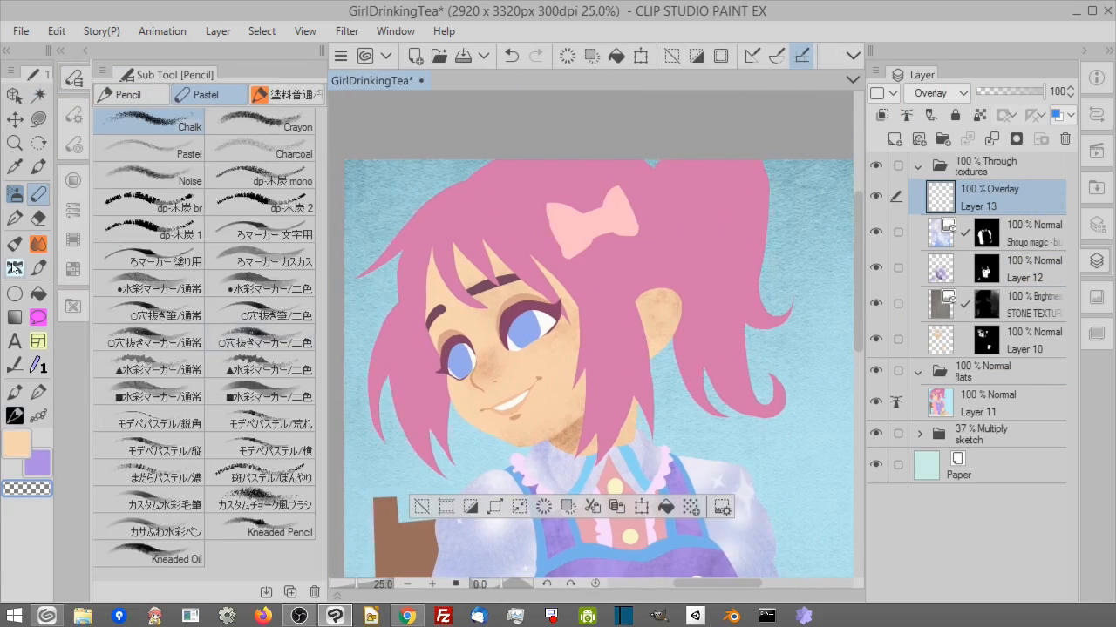
{"action": "left_click", "coordinate": [14, 268]}
{"action": "left_click", "coordinate": [179, 96]}
{"action": "left_click", "coordinate": [150, 468]}
{"action": "left_click", "coordinate": [39, 465]}
{"action": "mouse_move", "coordinate": [446, 218]}
{"action": "left_mouse_down"}
{"action": "mouse_move", "coordinate": [475, 197]}
{"action": "mouse_move", "coordinate": [384, 263]}
{"action": "mouse_move", "coordinate": [590, 158]}
{"action": "mouse_move", "coordinate": [641, 155]}
{"action": "left_mouse_up"}
Set Layer 13's blending mode to Normal and clear the trial purple strokes from the hair.
{"action": "left_click", "coordinate": [943, 95]}
{"action": "left_click", "coordinate": [945, 147]}
{"action": "mouse_move", "coordinate": [640, 362]}
{"action": "left_mouse_down"}
{"action": "mouse_move", "coordinate": [719, 244]}
{"action": "mouse_move", "coordinate": [758, 381]}
{"action": "left_mouse_up"}
{"action": "left_click", "coordinate": [948, 92]}
{"action": "left_click", "coordinate": [942, 114]}
{"action": "left_click", "coordinate": [259, 215]}
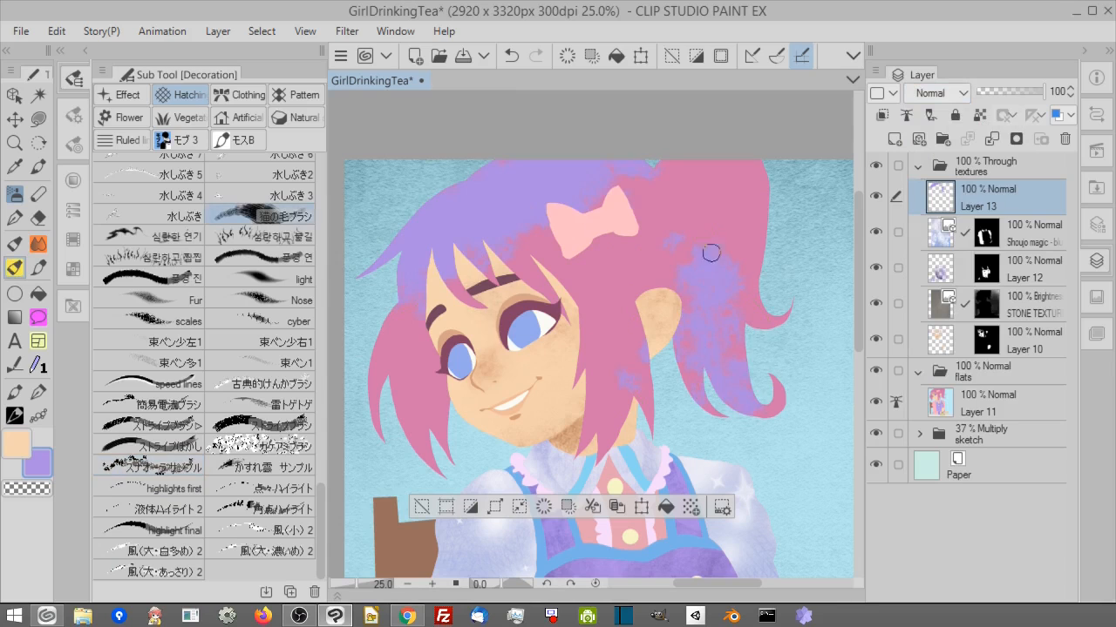
{"action": "left_click", "coordinate": [575, 57]}
Enlarge the brush and paint dark strokes across the fringe and ponytail, using the 猫の毛ブラシ and then the ストライプブラシ brush.
{"action": "key", "text": "bracketright"}
{"action": "key", "text": "bracketright"}
{"action": "key", "text": "bracketright"}
{"action": "key", "text": "bracketright"}
{"action": "left_click_drag", "start_coordinate": [435, 366], "coordinate": [443, 427]}
{"action": "mouse_move", "coordinate": [475, 261]}
{"action": "left_mouse_down"}
{"action": "mouse_move", "coordinate": [697, 253]}
{"action": "mouse_move", "coordinate": [736, 274]}
{"action": "left_mouse_up"}
{"action": "left_click", "coordinate": [260, 424]}
{"action": "left_click_drag", "start_coordinate": [471, 292], "coordinate": [760, 209]}
{"action": "mouse_move", "coordinate": [598, 248]}
{"action": "left_mouse_down"}
{"action": "mouse_move", "coordinate": [710, 345]}
{"action": "mouse_move", "coordinate": [703, 383]}
{"action": "left_mouse_up"}
Sample the hair's pink and paint it over the dark strokes to soften them across the fringe, crown and ponytail.
{"action": "left_click", "coordinate": [610, 327], "text": "alt"}
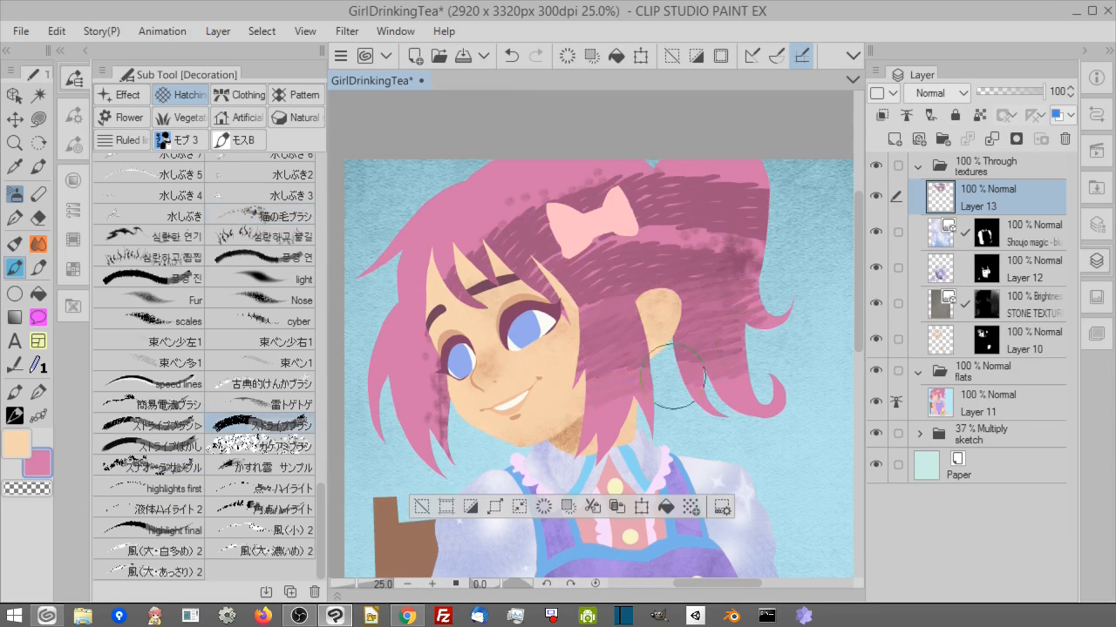
{"action": "mouse_move", "coordinate": [541, 218]}
{"action": "left_mouse_down"}
{"action": "mouse_move", "coordinate": [612, 303]}
{"action": "mouse_move", "coordinate": [678, 183]}
{"action": "mouse_move", "coordinate": [751, 386]}
{"action": "left_mouse_up"}
{"action": "left_click_drag", "start_coordinate": [523, 253], "coordinate": [470, 270]}
{"action": "left_click_drag", "start_coordinate": [436, 366], "coordinate": [443, 418]}
{"action": "left_click_drag", "start_coordinate": [628, 196], "coordinate": [755, 178]}
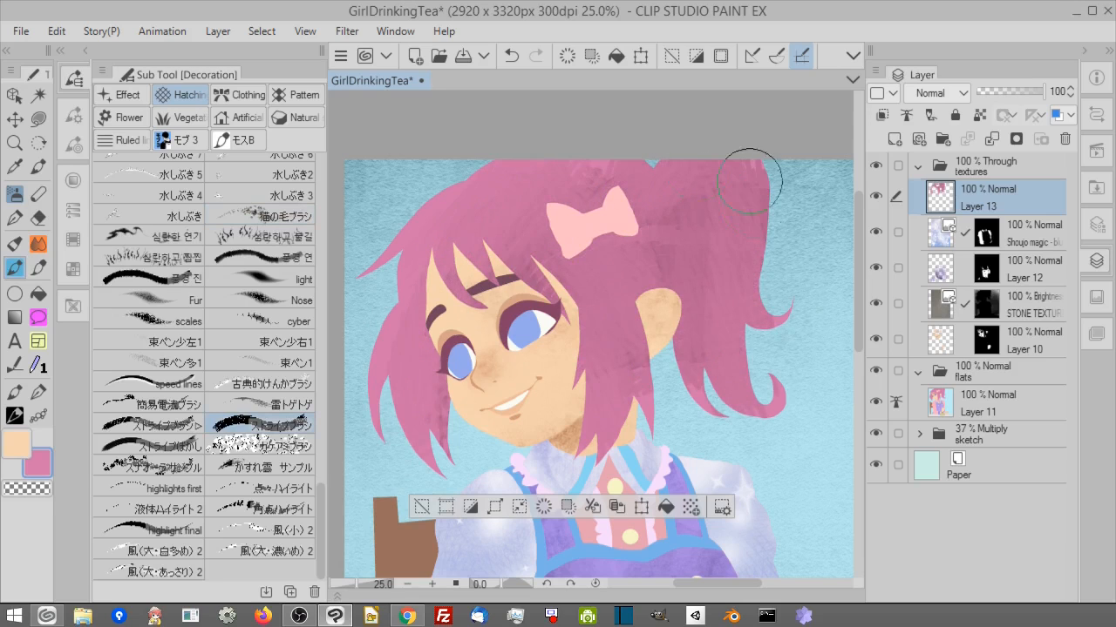
Shade the crown and the lower ponytail in dark plum (H 327, L 36, S 25) with the Nose brush.
{"action": "left_click", "coordinate": [259, 300]}
{"action": "left_click", "coordinate": [73, 269]}
{"action": "left_click", "coordinate": [192, 200]}
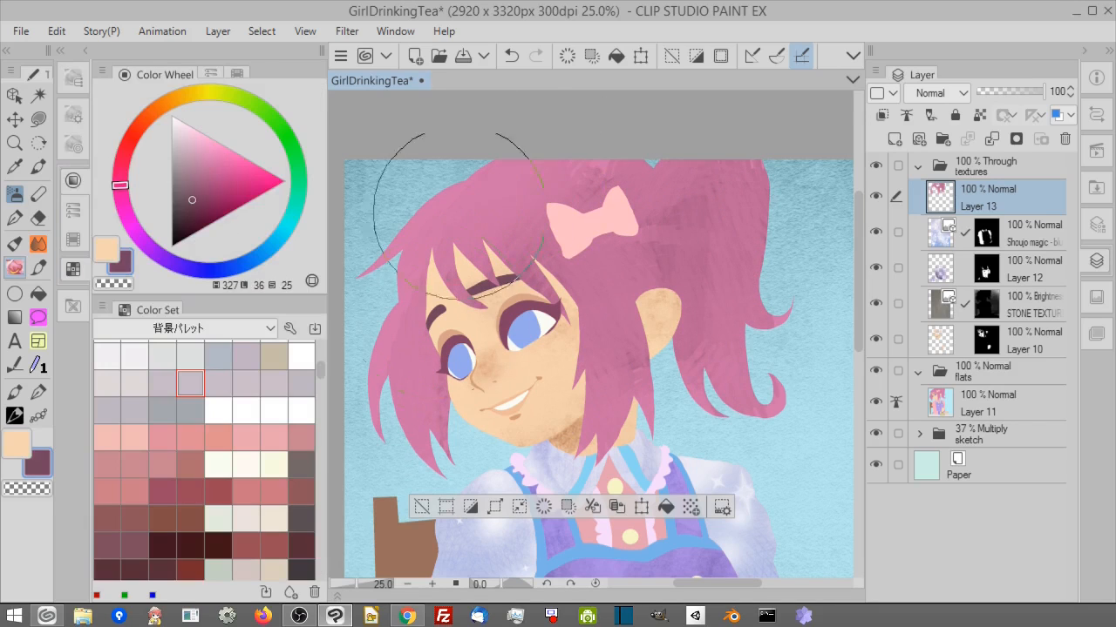
{"action": "left_click_drag", "start_coordinate": [501, 179], "coordinate": [446, 206]}
{"action": "left_click_drag", "start_coordinate": [774, 356], "coordinate": [640, 380]}
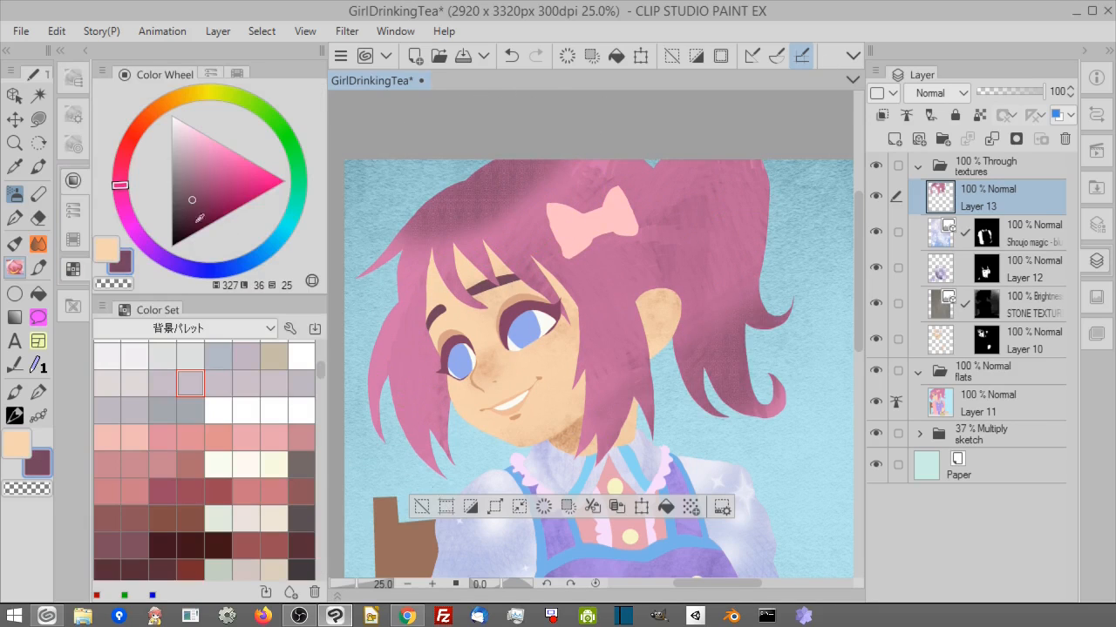
Choose a dark maroon (H 354, L 17, S 49), test it on the crown and beside the ear, and undo the dab.
{"action": "left_click", "coordinate": [190, 546]}
{"action": "left_click_drag", "start_coordinate": [499, 172], "coordinate": [488, 193]}
{"action": "key", "text": "ctrl+z"}
{"action": "key", "text": "ctrl+plus"}
{"action": "key", "text": "ctrl+plus"}
{"action": "left_click", "coordinate": [639, 305]}
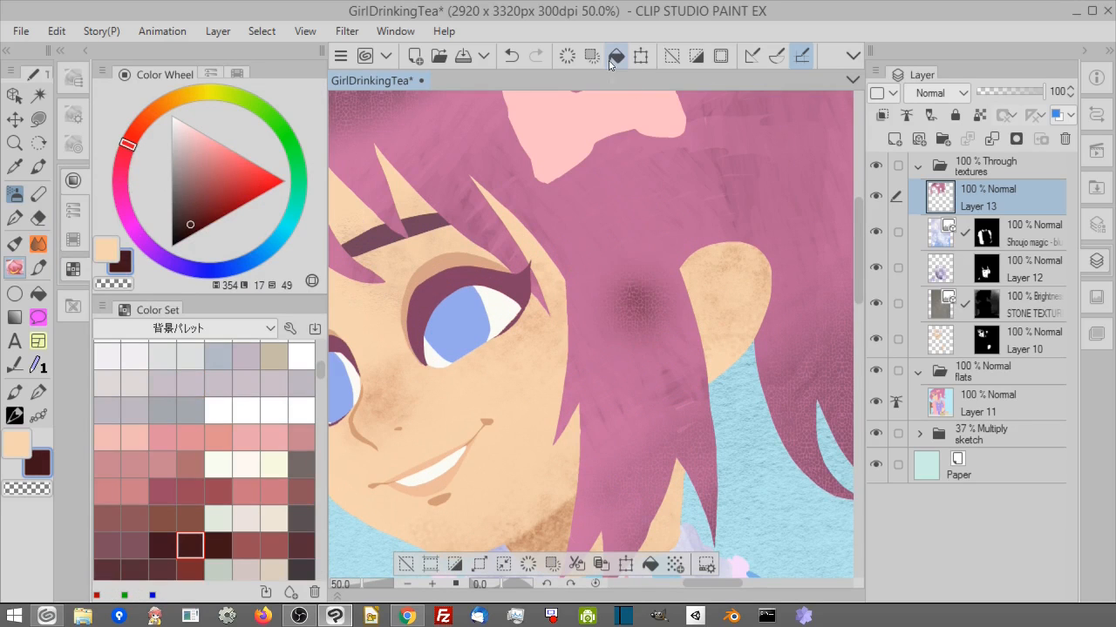
{"action": "key", "text": "ctrl+z"}
Try dense dark maroon and sampled-colour strokes with a hatching brush on the hair beside the ear, and undo them.
{"action": "key", "text": "b"}
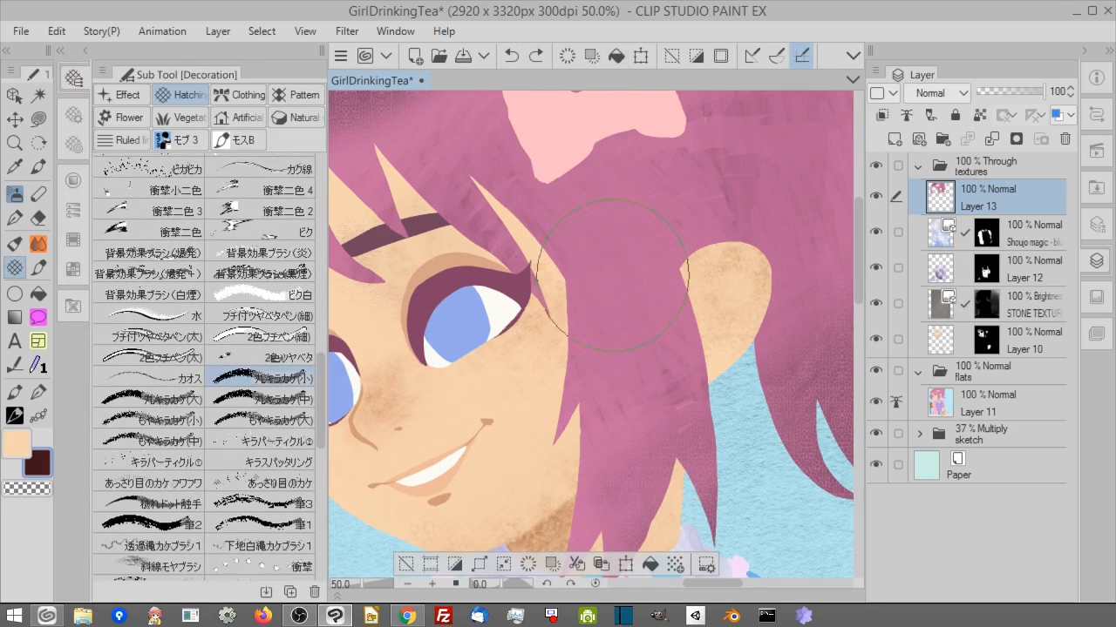
{"action": "left_click_drag", "start_coordinate": [646, 293], "coordinate": [644, 304]}
{"action": "left_click", "coordinate": [596, 370], "text": "alt"}
{"action": "left_click_drag", "start_coordinate": [593, 335], "coordinate": [590, 344]}
{"action": "left_click", "coordinate": [658, 300], "text": "alt"}
{"action": "mouse_move", "coordinate": [658, 305]}
{"action": "left_mouse_down"}
{"action": "mouse_move", "coordinate": [648, 333]}
{"action": "mouse_move", "coordinate": [686, 316]}
{"action": "left_mouse_up"}
{"action": "left_click", "coordinate": [602, 349], "text": "alt"}
{"action": "left_click", "coordinate": [667, 284], "text": "alt"}
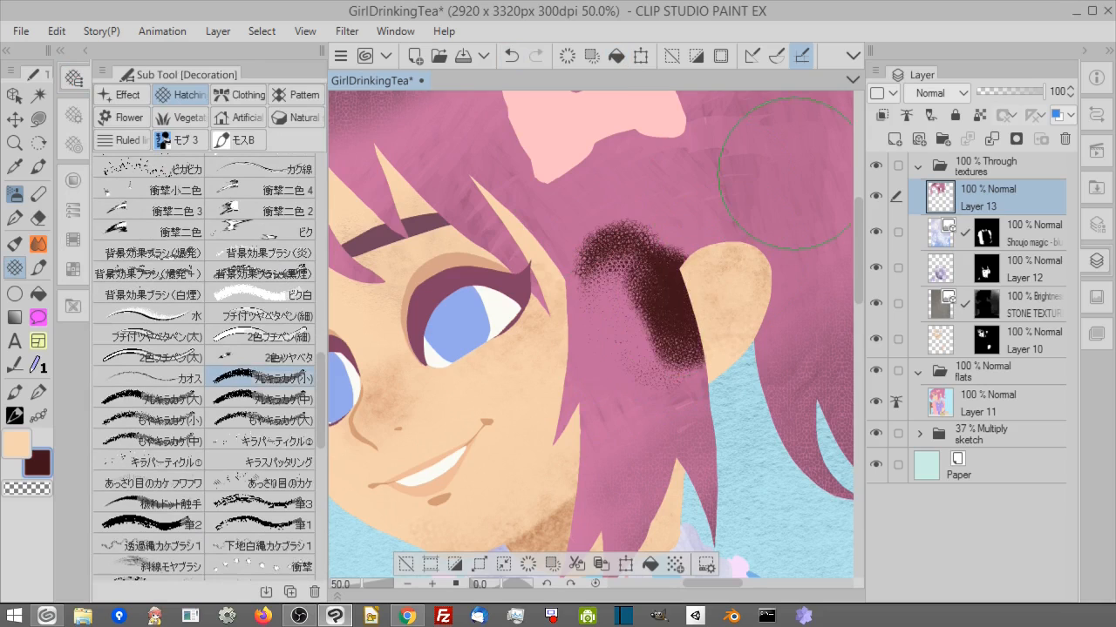
{"action": "key", "text": "ctrl+z"}
{"action": "key", "text": "ctrl+z"}
{"action": "key", "text": "ctrl+z"}
{"action": "key", "text": "ctrl+z"}
Try shading the side lock below the ear with an enlarged トーンブラシ3 tone brush, and undo the strokes.
{"action": "scroll", "coordinate": [164, 326], "scroll_direction": "up", "scroll_amount": 15}
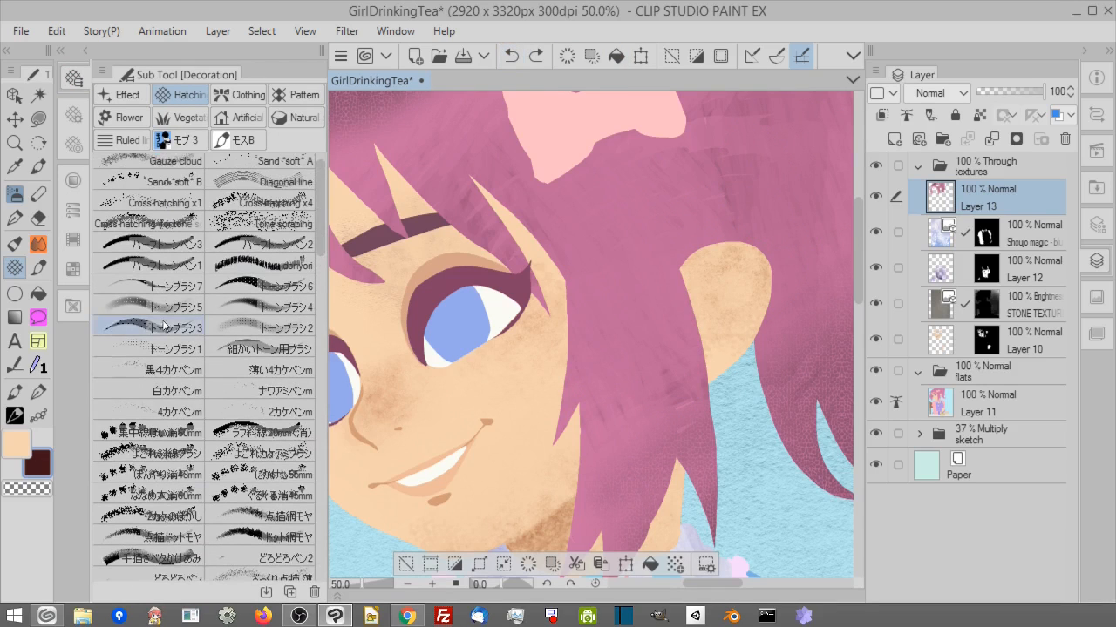
{"action": "left_click", "coordinate": [164, 325]}
{"action": "left_click_drag", "start_coordinate": [650, 305], "coordinate": [636, 455]}
{"action": "key", "text": "ctrl+z"}
{"action": "key", "text": "bracketright"}
{"action": "key", "text": "bracketright"}
{"action": "key", "text": "bracketright"}
{"action": "key", "text": "bracketright"}
{"action": "key", "text": "bracketright"}
{"action": "key", "text": "bracketright"}
{"action": "key", "text": "bracketright"}
{"action": "key", "text": "bracketright"}
{"action": "key", "text": "bracketright"}
{"action": "key", "text": "bracketright"}
{"action": "left_click_drag", "start_coordinate": [686, 318], "coordinate": [641, 497]}
{"action": "key", "text": "ctrl+minus"}
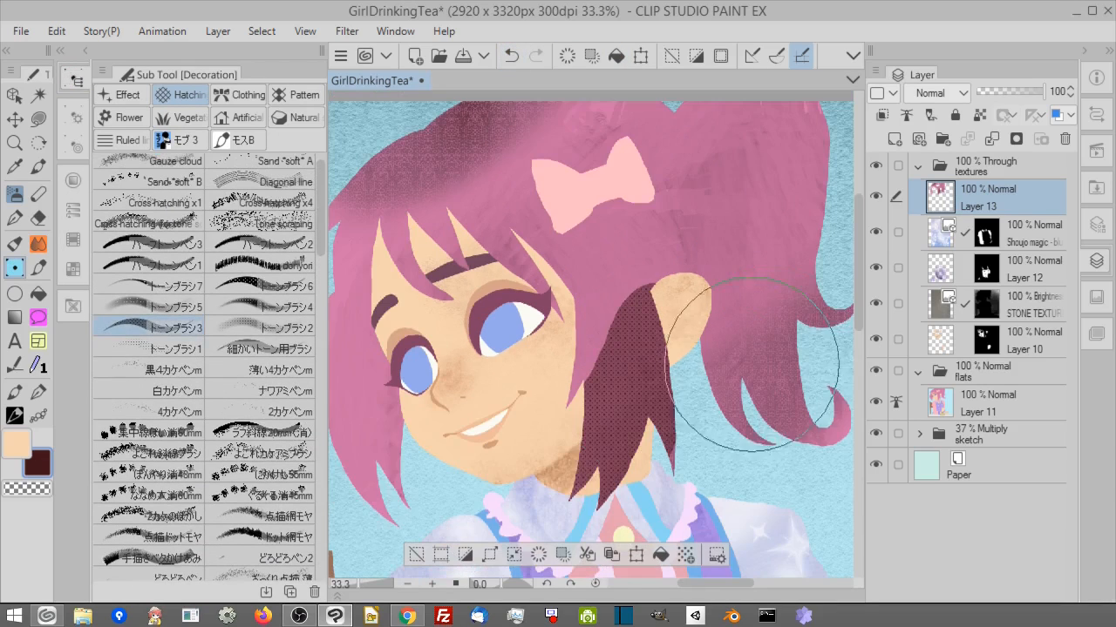
{"action": "key", "text": "ctrl+z"}
Shade the side lock beside the ear in dark maroon with the Gauze cloud brush and blend its upper part with sampled hair pink.
{"action": "scroll", "coordinate": [165, 200], "scroll_direction": "up", "scroll_amount": 1}
{"action": "left_click", "coordinate": [175, 185]}
{"action": "mouse_move", "coordinate": [646, 336]}
{"action": "left_mouse_down"}
{"action": "mouse_move", "coordinate": [599, 456]}
{"action": "mouse_move", "coordinate": [603, 436]}
{"action": "left_mouse_up"}
{"action": "left_click", "coordinate": [611, 305], "text": "alt"}
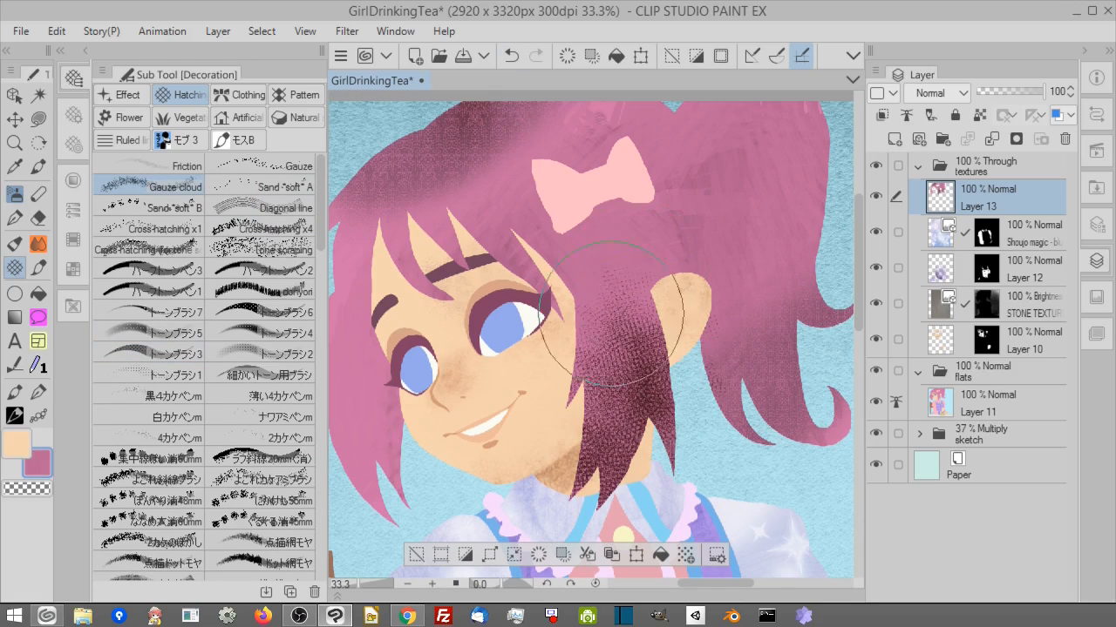
{"action": "mouse_move", "coordinate": [612, 312]}
{"action": "left_mouse_down"}
{"action": "mouse_move", "coordinate": [624, 378]}
{"action": "mouse_move", "coordinate": [681, 348]}
{"action": "left_mouse_up"}
Shade the locks beside the face, the ponytail and the crown with a plum sampled from the side lock, and deselect the hair.
{"action": "left_click", "coordinate": [621, 435], "text": "alt"}
{"action": "left_click_drag", "start_coordinate": [398, 461], "coordinate": [350, 374]}
{"action": "left_click_drag", "start_coordinate": [746, 402], "coordinate": [823, 427]}
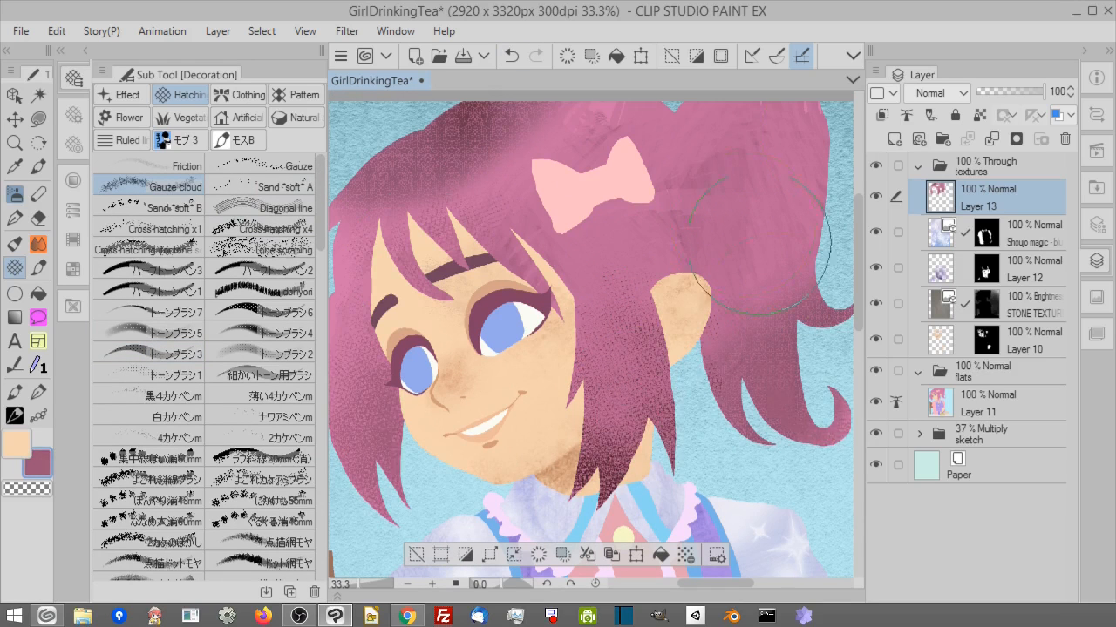
{"action": "mouse_move", "coordinate": [462, 158]}
{"action": "left_mouse_down"}
{"action": "mouse_move", "coordinate": [504, 232]}
{"action": "mouse_move", "coordinate": [393, 288]}
{"action": "left_mouse_up"}
{"action": "left_click_drag", "start_coordinate": [781, 287], "coordinate": [767, 230]}
{"action": "scroll", "coordinate": [766, 230], "scroll_direction": "down", "scroll_amount": 4}
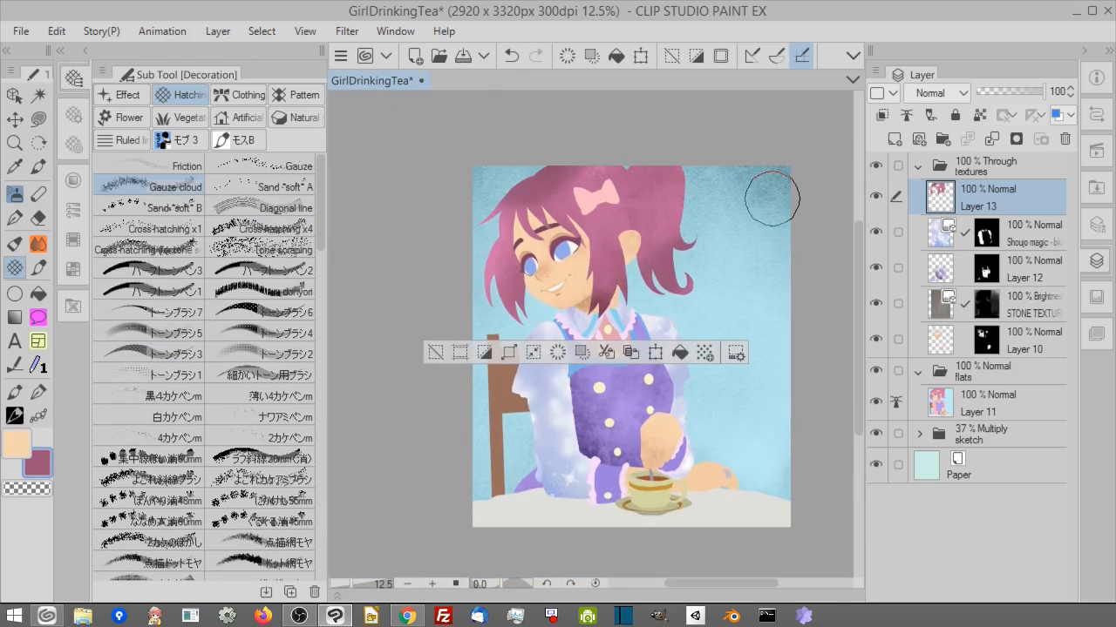
{"action": "key", "text": "ctrl+d"}
{"action": "key", "text": "ctrl+plus"}
{"action": "key", "text": "ctrl+plus"}
{"action": "key", "text": "ctrl+plus"}
{"action": "key", "text": "ctrl+plus"}
{"action": "left_click_drag", "start_coordinate": [453, 349], "coordinate": [747, 511]}
{"action": "left_click_drag", "start_coordinate": [788, 160], "coordinate": [699, 487]}
{"action": "scroll", "coordinate": [617, 485], "scroll_direction": "down", "scroll_amount": 2}
{"action": "left_click_drag", "start_coordinate": [618, 485], "coordinate": [610, 148]}
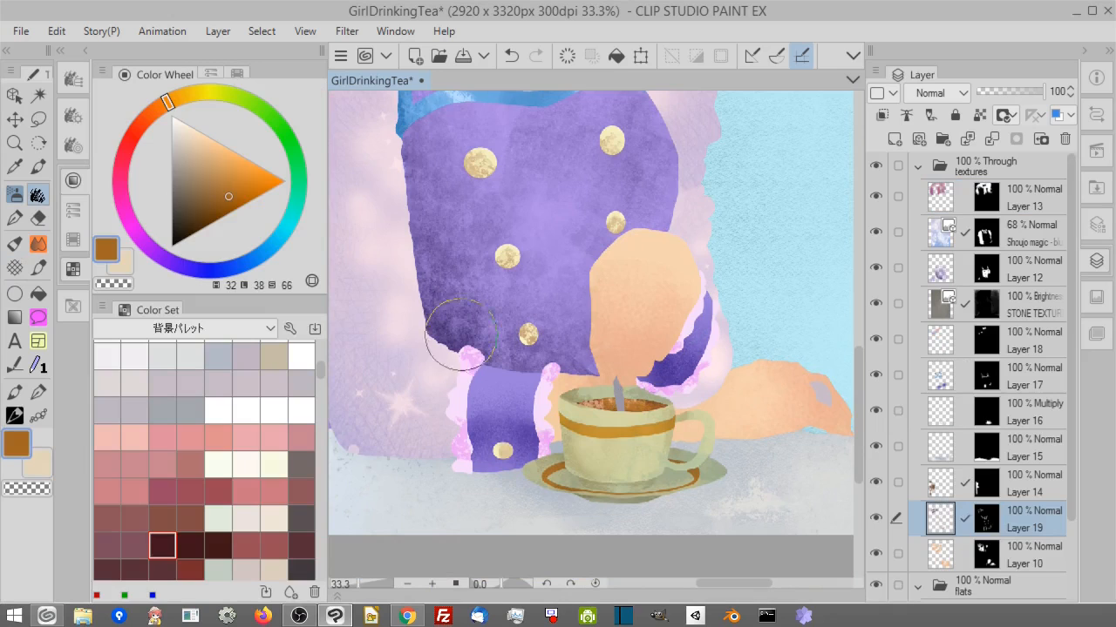
Shade the tea along the cup's inner rim in dark maroon and blend in a rust brown sampled from the tea.
{"action": "left_click", "coordinate": [190, 546]}
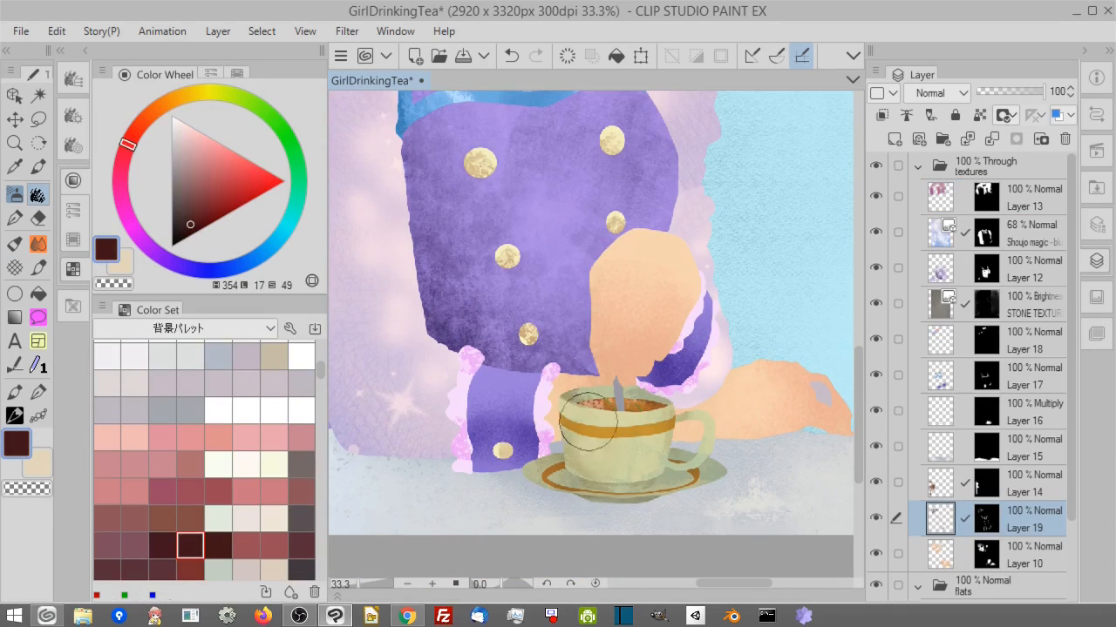
{"action": "left_click", "coordinate": [491, 584]}
{"action": "scroll", "coordinate": [642, 364], "scroll_direction": "up", "scroll_amount": 2}
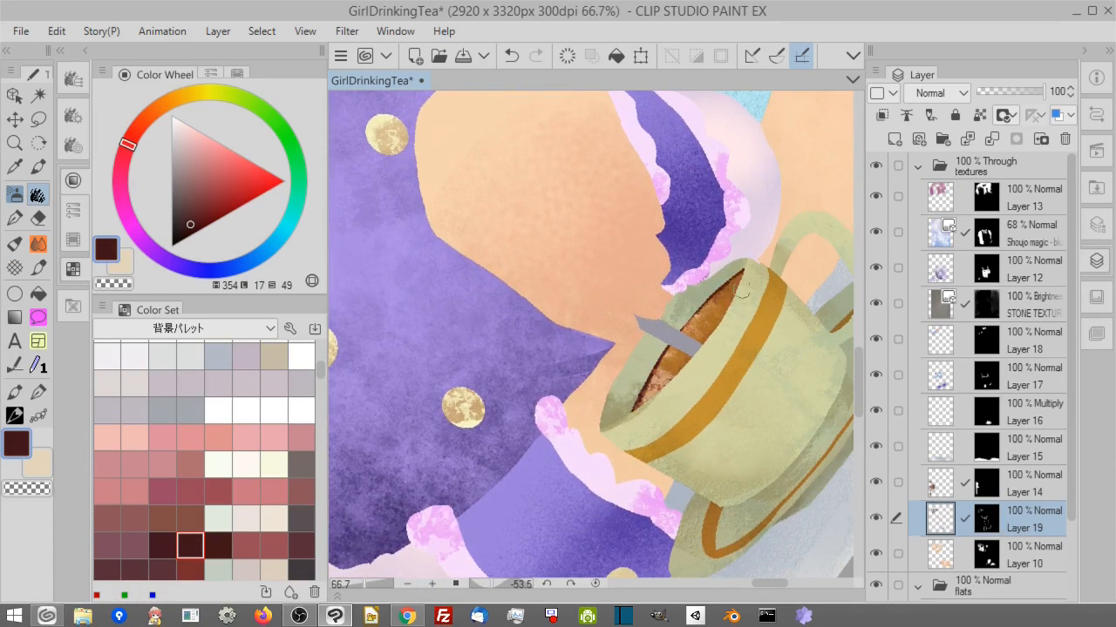
{"action": "left_click", "coordinate": [720, 319], "text": "alt"}
{"action": "left_click", "coordinate": [512, 57]}
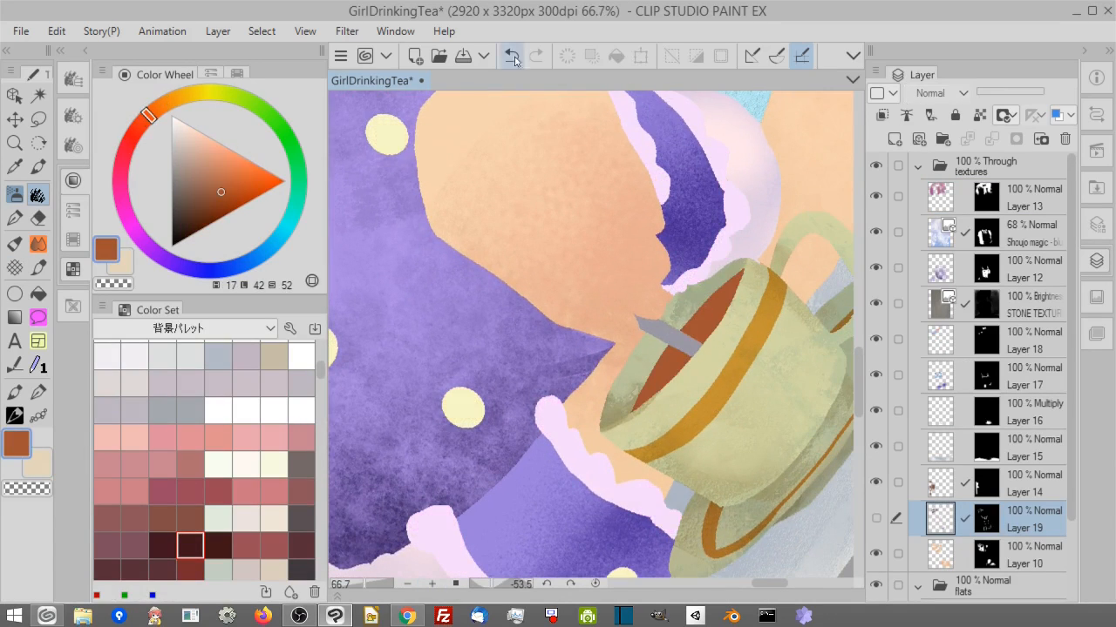
{"action": "left_click", "coordinate": [875, 513]}
{"action": "left_click", "coordinate": [595, 584]}
{"action": "left_click", "coordinate": [407, 584]}
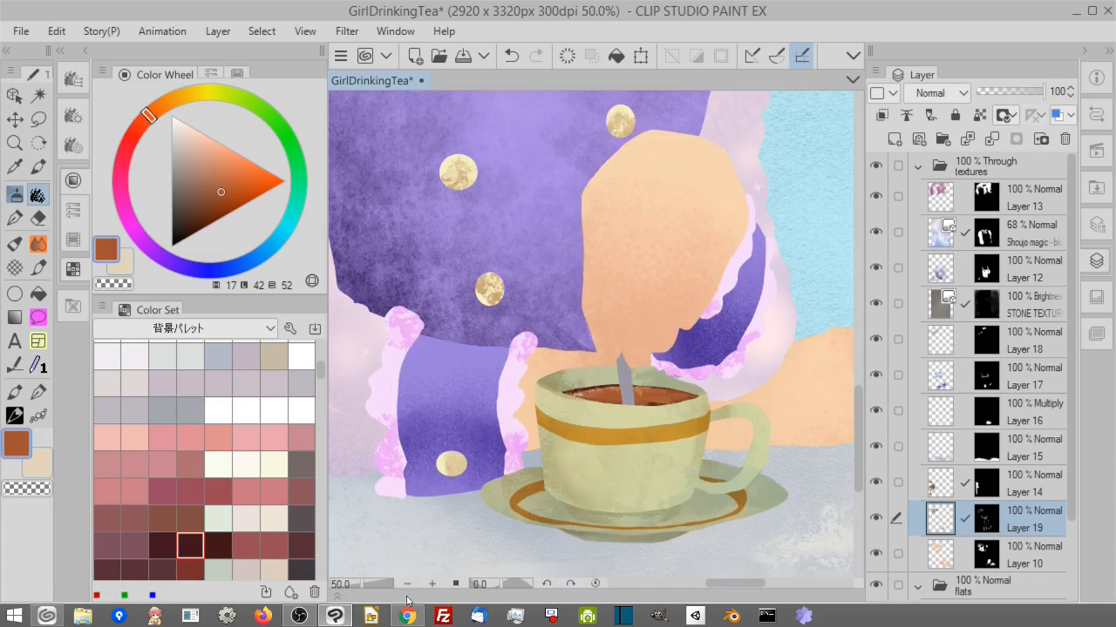
Lighten the lace frills of both sleeve cuffs with textured white strokes.
{"action": "left_click", "coordinate": [73, 80]}
{"action": "left_click", "coordinate": [165, 149]}
{"action": "mouse_move", "coordinate": [410, 383]}
{"action": "left_mouse_down"}
{"action": "mouse_move", "coordinate": [494, 347]}
{"action": "mouse_move", "coordinate": [489, 392]}
{"action": "left_mouse_up"}
{"action": "left_click", "coordinate": [470, 349], "text": "alt"}
{"action": "left_click", "coordinate": [73, 180]}
{"action": "left_click", "coordinate": [301, 356]}
{"action": "left_click_drag", "start_coordinate": [595, 369], "coordinate": [596, 382]}
{"action": "left_click_drag", "start_coordinate": [795, 215], "coordinate": [796, 247]}
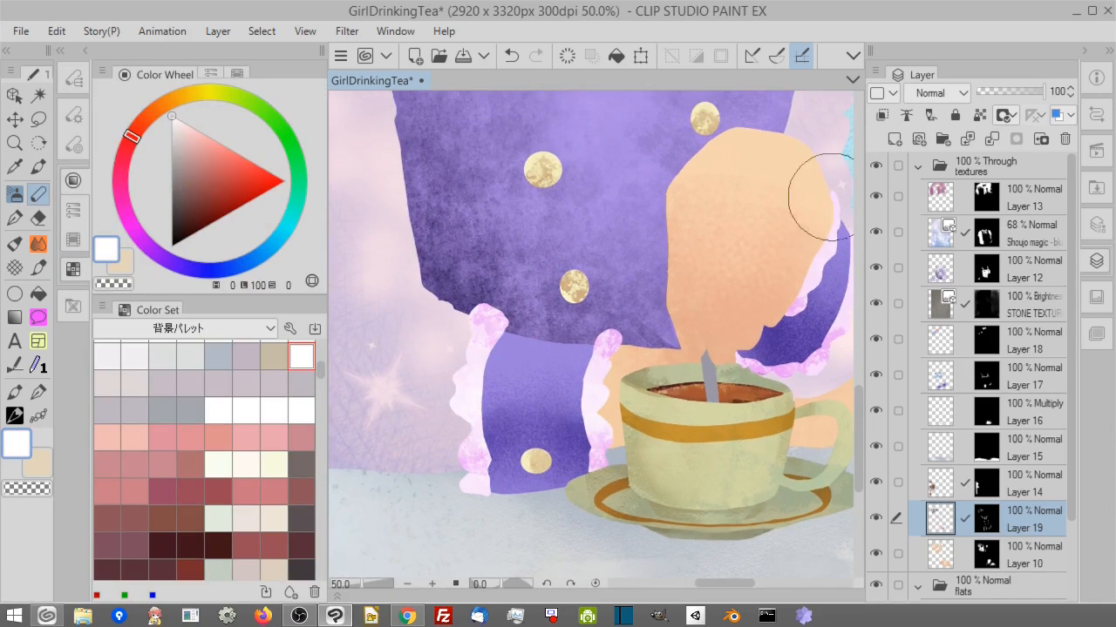
Brush textured white highlights onto the lace frills of the collar and the blouse front.
{"action": "left_click_drag", "start_coordinate": [575, 122], "coordinate": [680, 558]}
{"action": "left_click_drag", "start_coordinate": [616, 329], "coordinate": [616, 357]}
{"action": "left_click_drag", "start_coordinate": [520, 299], "coordinate": [455, 232]}
{"action": "left_click", "coordinate": [457, 235], "text": "alt"}
{"action": "mouse_move", "coordinate": [553, 284]}
{"action": "left_mouse_down"}
{"action": "mouse_move", "coordinate": [654, 271]}
{"action": "mouse_move", "coordinate": [735, 308]}
{"action": "mouse_move", "coordinate": [773, 239]}
{"action": "mouse_move", "coordinate": [713, 298]}
{"action": "mouse_move", "coordinate": [729, 286]}
{"action": "mouse_move", "coordinate": [744, 200]}
{"action": "left_mouse_up"}
{"action": "left_click", "coordinate": [312, 351]}
{"action": "left_click_drag", "start_coordinate": [513, 288], "coordinate": [468, 256]}
{"action": "left_click", "coordinate": [629, 321]}
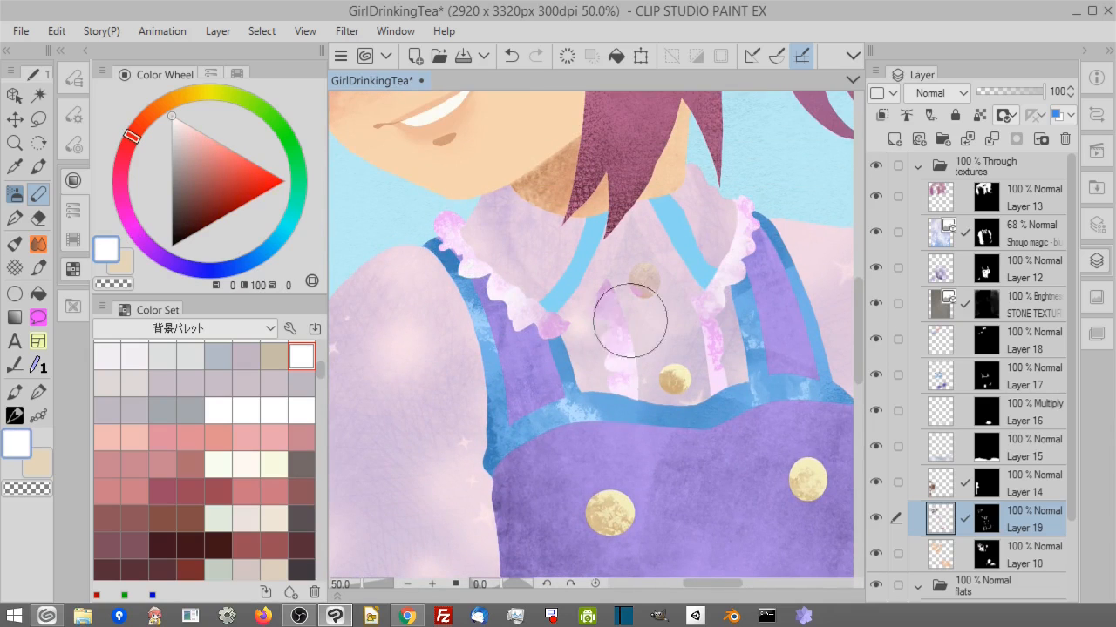
Shade the blouse and dress buttons with a muted orange-brown, undoing a trial stroke on the upper blouse button.
{"action": "left_click", "coordinate": [674, 375], "text": "alt"}
{"action": "left_click", "coordinate": [645, 274]}
{"action": "left_click", "coordinate": [273, 356]}
{"action": "left_click", "coordinate": [211, 184]}
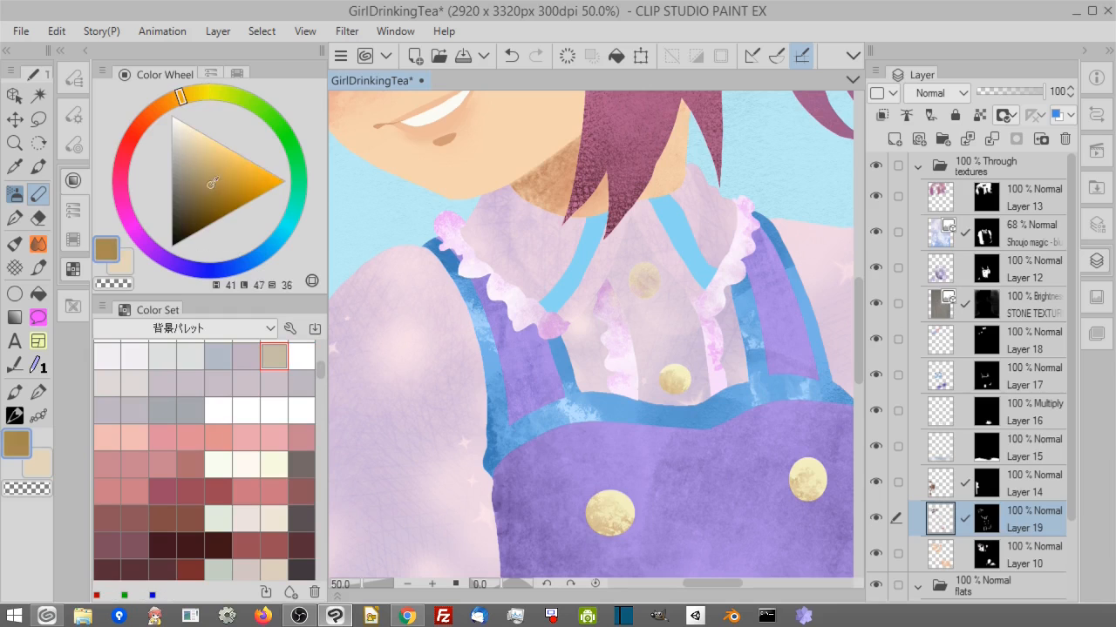
{"action": "left_click", "coordinate": [159, 106]}
{"action": "left_click", "coordinate": [645, 279]}
{"action": "left_click", "coordinate": [514, 54]}
{"action": "left_click", "coordinate": [645, 282]}
{"action": "left_click_drag", "start_coordinate": [617, 294], "coordinate": [622, 328]}
{"action": "left_click", "coordinate": [609, 512]}
{"action": "left_click", "coordinate": [807, 479]}
Lighten the upper part of the small grey shape on the resting hand with a pale off-white.
{"action": "mouse_move", "coordinate": [732, 479]}
{"action": "left_mouse_down"}
{"action": "mouse_move", "coordinate": [705, 378]}
{"action": "mouse_move", "coordinate": [705, 259]}
{"action": "left_mouse_up"}
{"action": "left_click_drag", "start_coordinate": [731, 121], "coordinate": [837, 470]}
{"action": "key", "text": "ctrl+minus"}
{"action": "key", "text": "ctrl+minus"}
{"action": "left_click_drag", "start_coordinate": [837, 523], "coordinate": [662, 289]}
{"action": "key", "text": "w"}
{"action": "left_click", "coordinate": [695, 402]}
{"action": "key", "text": "ctrl+d"}
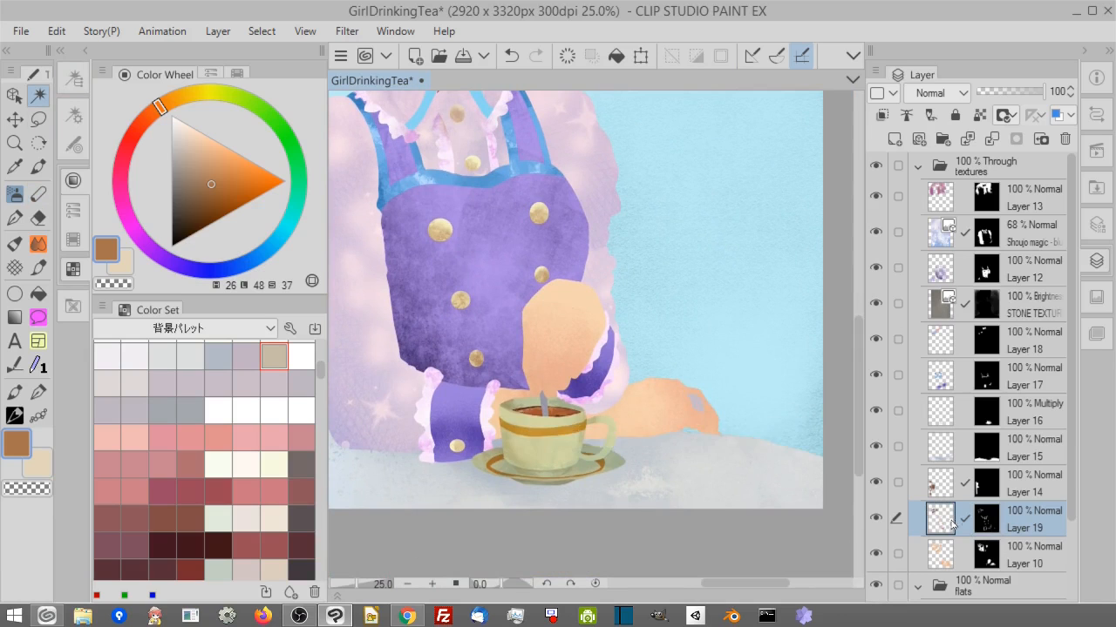
{"action": "left_click", "coordinate": [432, 584]}
{"action": "left_click", "coordinate": [432, 584]}
{"action": "left_click_drag", "start_coordinate": [771, 418], "coordinate": [624, 306]}
{"action": "left_click", "coordinate": [433, 584]}
{"action": "left_click", "coordinate": [433, 584]}
{"action": "left_click", "coordinate": [135, 356]}
{"action": "left_click", "coordinate": [38, 194]}
{"action": "left_click_drag", "start_coordinate": [697, 340], "coordinate": [720, 366]}
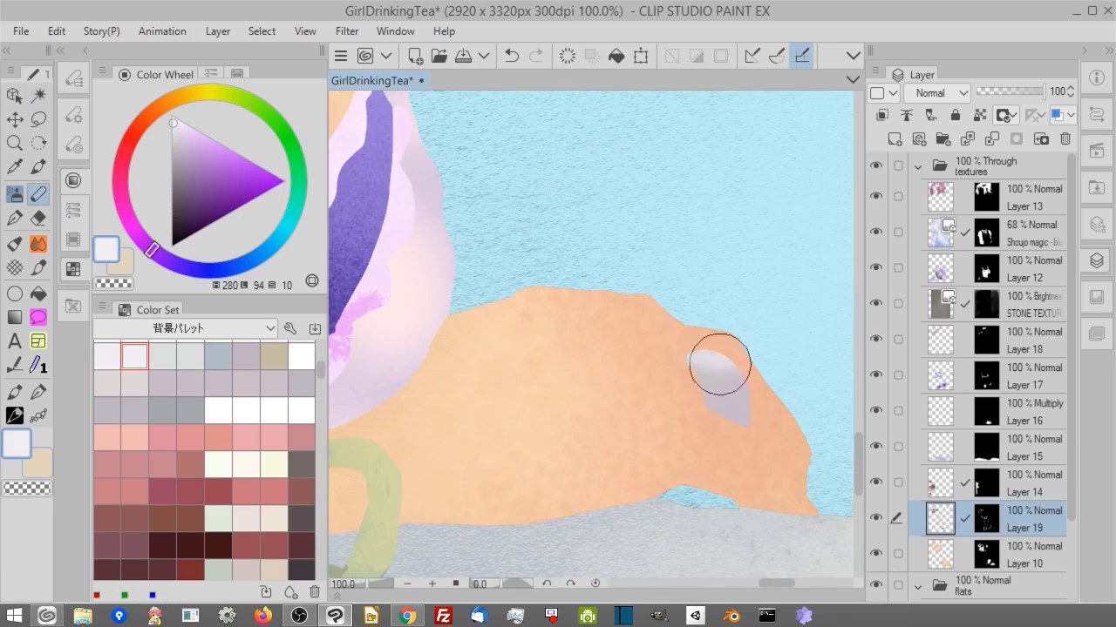
Shade the lower part of the grey shape on the hand in dark purple with another textured brush.
{"action": "left_click", "coordinate": [74, 77]}
{"action": "left_click", "coordinate": [148, 176]}
{"action": "left_click", "coordinate": [74, 181]}
{"action": "left_click", "coordinate": [152, 247]}
{"action": "left_click", "coordinate": [197, 210]}
{"action": "mouse_move", "coordinate": [756, 458]}
{"action": "left_mouse_down"}
{"action": "mouse_move", "coordinate": [750, 430]}
{"action": "mouse_move", "coordinate": [751, 475]}
{"action": "left_mouse_up"}
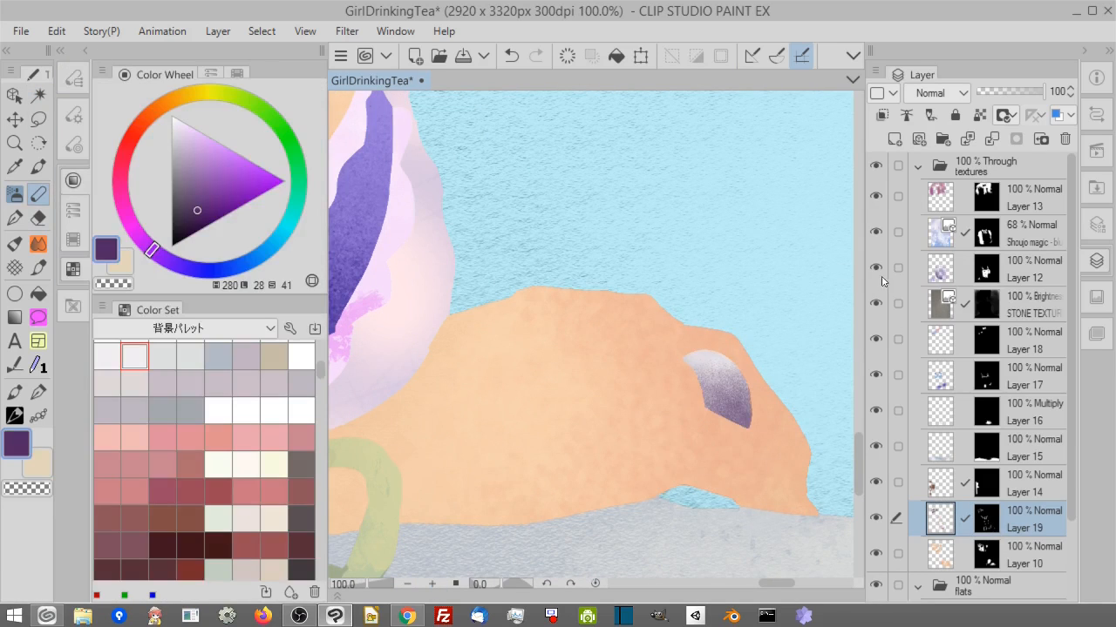
Tint the grey shape on the hand with dark blue-violet at its lower end and pale yellow at its upper end.
{"action": "left_click", "coordinate": [238, 265]}
{"action": "left_click_drag", "start_coordinate": [736, 416], "coordinate": [748, 449]}
{"action": "left_click", "coordinate": [217, 142]}
{"action": "left_click_drag", "start_coordinate": [726, 337], "coordinate": [736, 325]}
{"action": "left_click", "coordinate": [204, 91]}
{"action": "left_click_drag", "start_coordinate": [780, 395], "coordinate": [751, 350]}
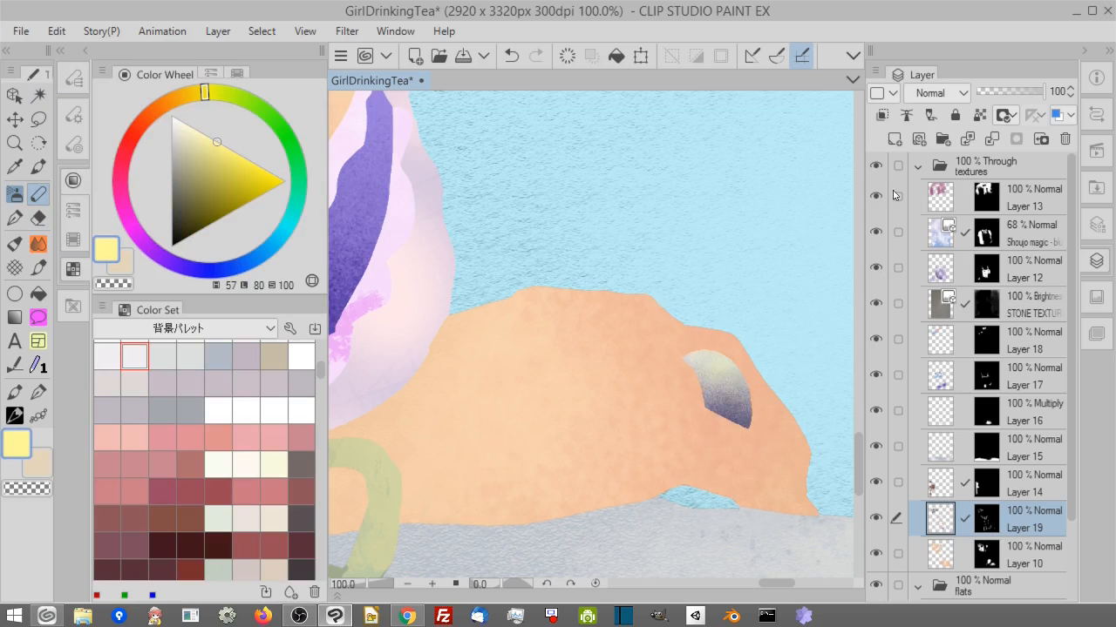
Add a light blue reflection to the lower part of the grey shape on the hand and check the whole picture.
{"action": "left_click", "coordinate": [407, 584]}
{"action": "left_click", "coordinate": [407, 584]}
{"action": "left_click", "coordinate": [407, 584]}
{"action": "left_click", "coordinate": [432, 584]}
{"action": "left_click", "coordinate": [433, 584]}
{"action": "left_click", "coordinate": [273, 245]}
{"action": "left_click_drag", "start_coordinate": [708, 429], "coordinate": [712, 476]}
{"action": "left_click", "coordinate": [407, 584]}
{"action": "left_click", "coordinate": [407, 584]}
{"action": "left_click_drag", "start_coordinate": [665, 441], "coordinate": [759, 443]}
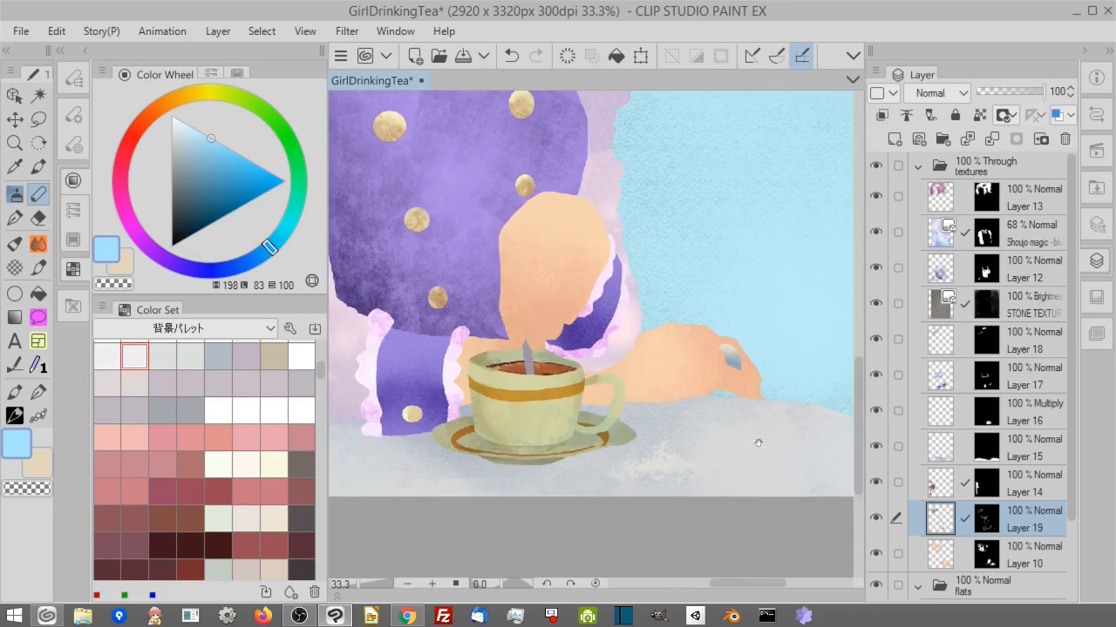
{"action": "mouse_move", "coordinate": [576, 105]}
{"action": "left_mouse_down"}
{"action": "mouse_move", "coordinate": [701, 217]}
{"action": "mouse_move", "coordinate": [776, 553]}
{"action": "left_mouse_up"}
{"action": "left_click_drag", "start_coordinate": [762, 307], "coordinate": [731, 373]}
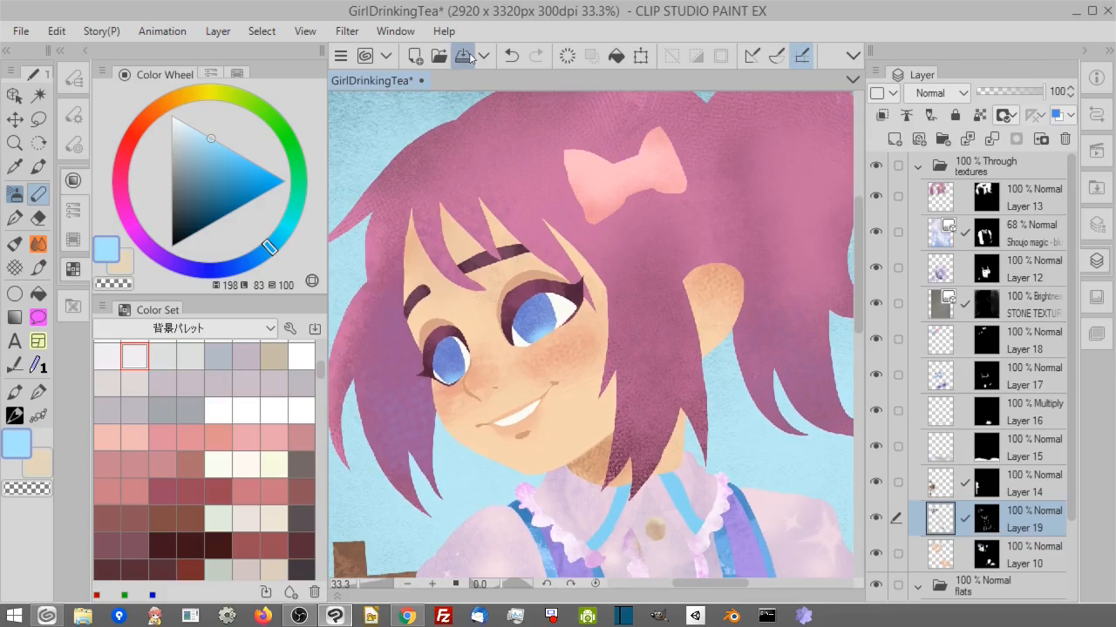
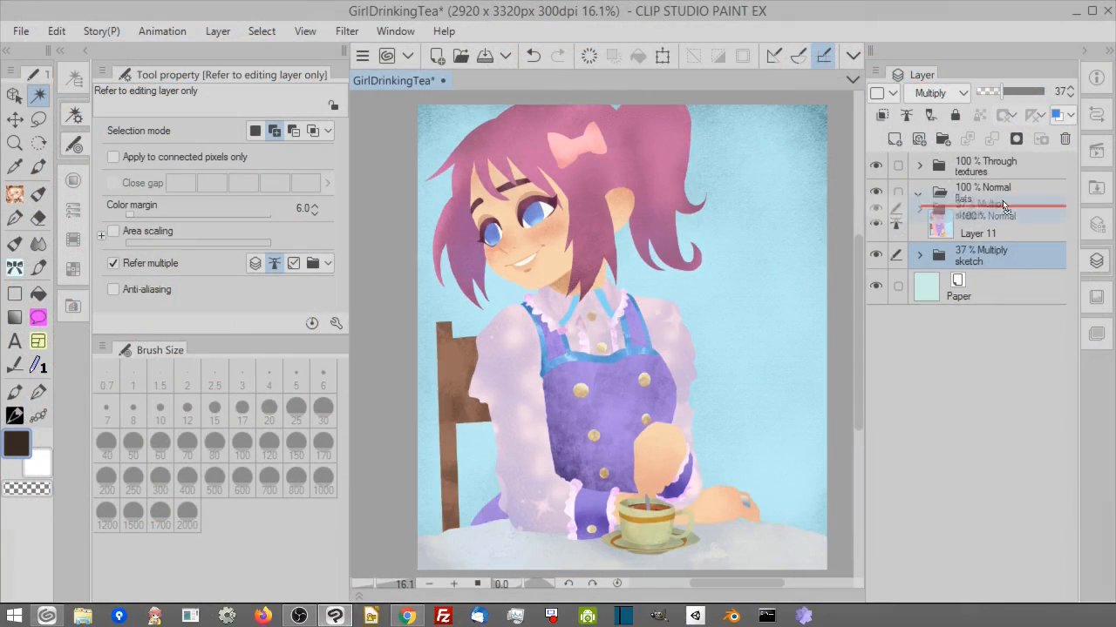
Move the sketch folder above the textures folder and set it to Color burn at 27% opacity.
{"action": "left_click_drag", "start_coordinate": [1002, 203], "coordinate": [995, 154]}
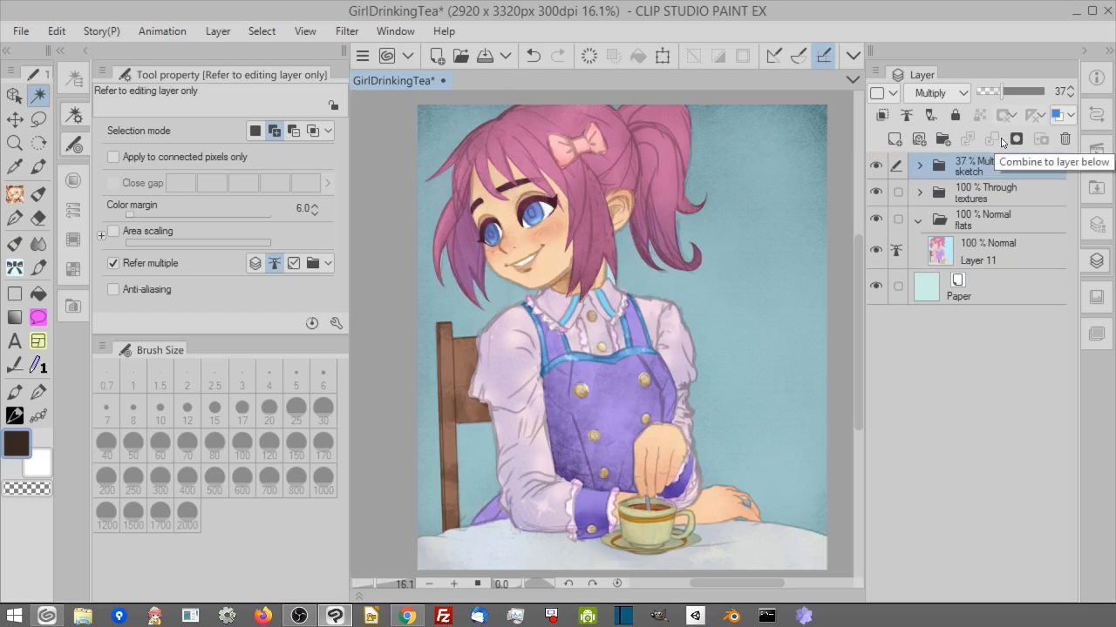
{"action": "left_click", "coordinate": [454, 584]}
{"action": "left_click", "coordinate": [454, 584]}
{"action": "left_click_drag", "start_coordinate": [603, 368], "coordinate": [747, 539]}
{"action": "left_click_drag", "start_coordinate": [998, 90], "coordinate": [995, 90]}
{"action": "left_click", "coordinate": [937, 93]}
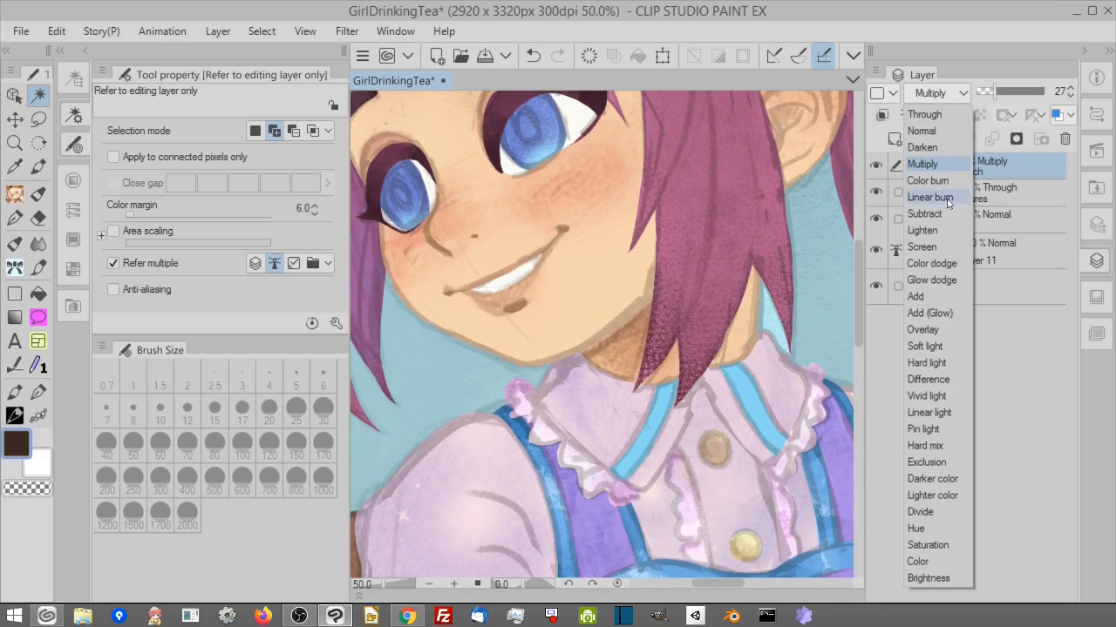
{"action": "left_click", "coordinate": [933, 182]}
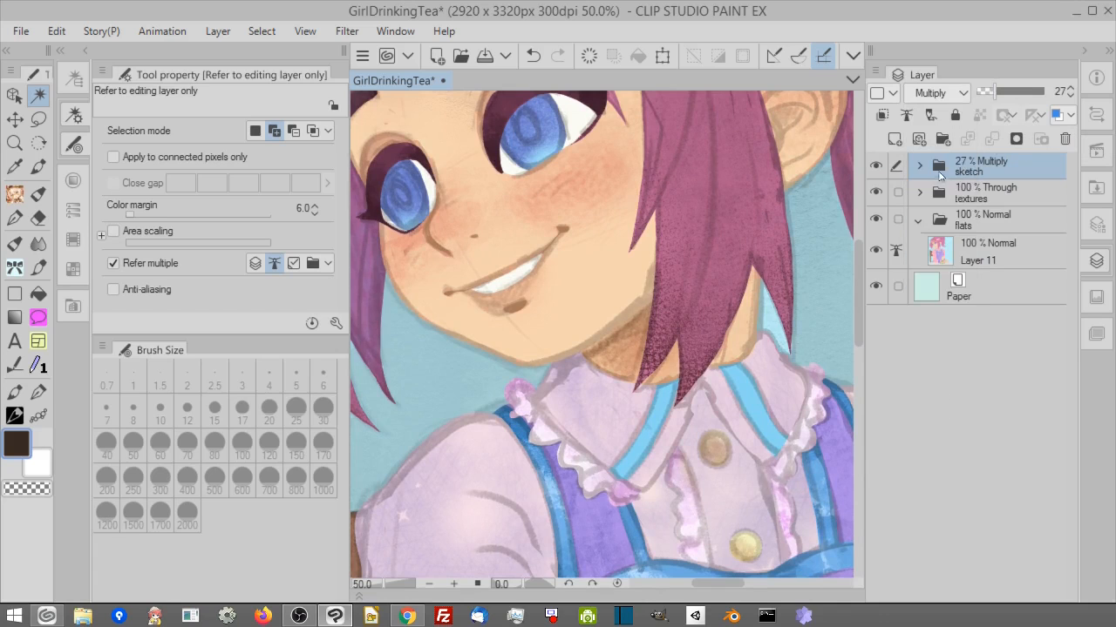
{"action": "left_click", "coordinate": [430, 583]}
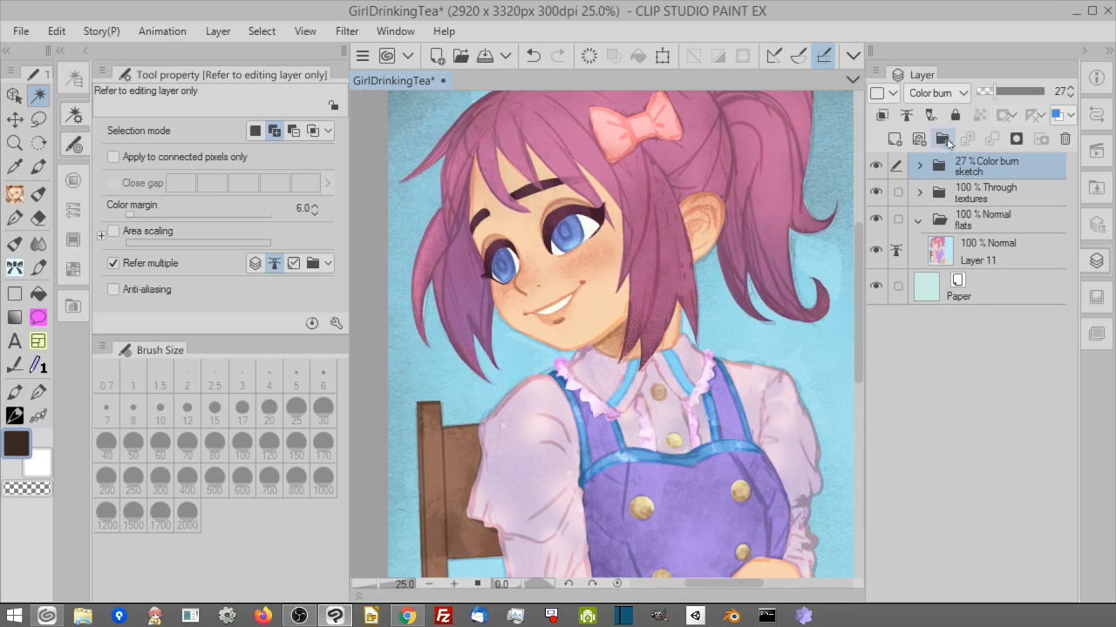
Create a folder named shadows in Through mode and place it between the sketch and textures folders.
{"action": "left_click", "coordinate": [942, 139]}
{"action": "left_click", "coordinate": [946, 92]}
{"action": "left_click", "coordinate": [937, 109]}
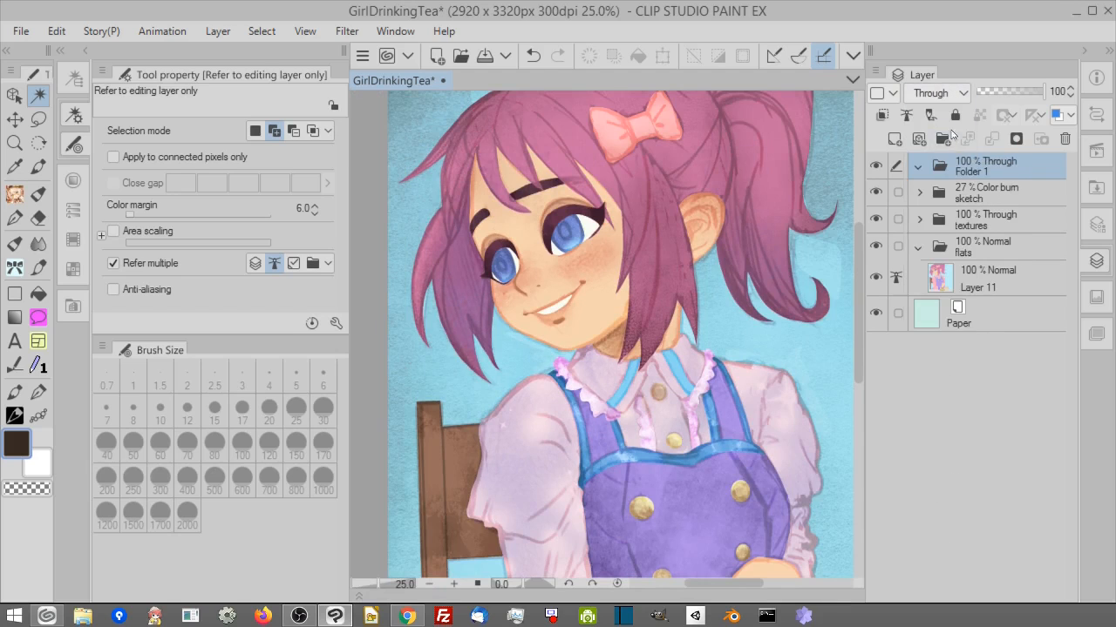
{"action": "double_click", "coordinate": [977, 171]}
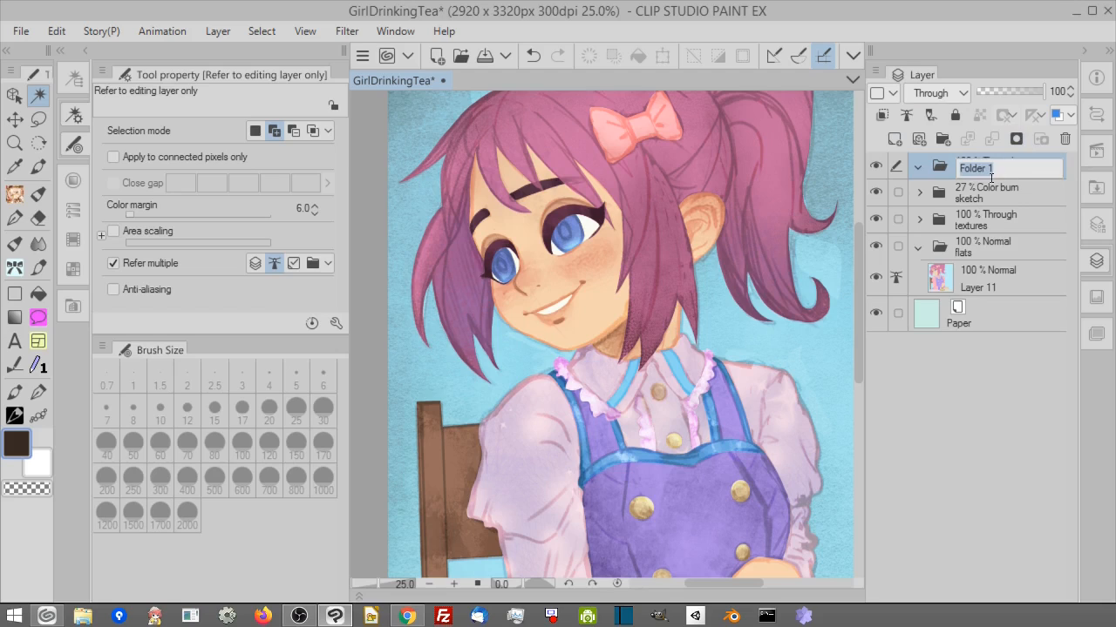
{"action": "type", "text": "shadows"}
{"action": "key", "text": "Return"}
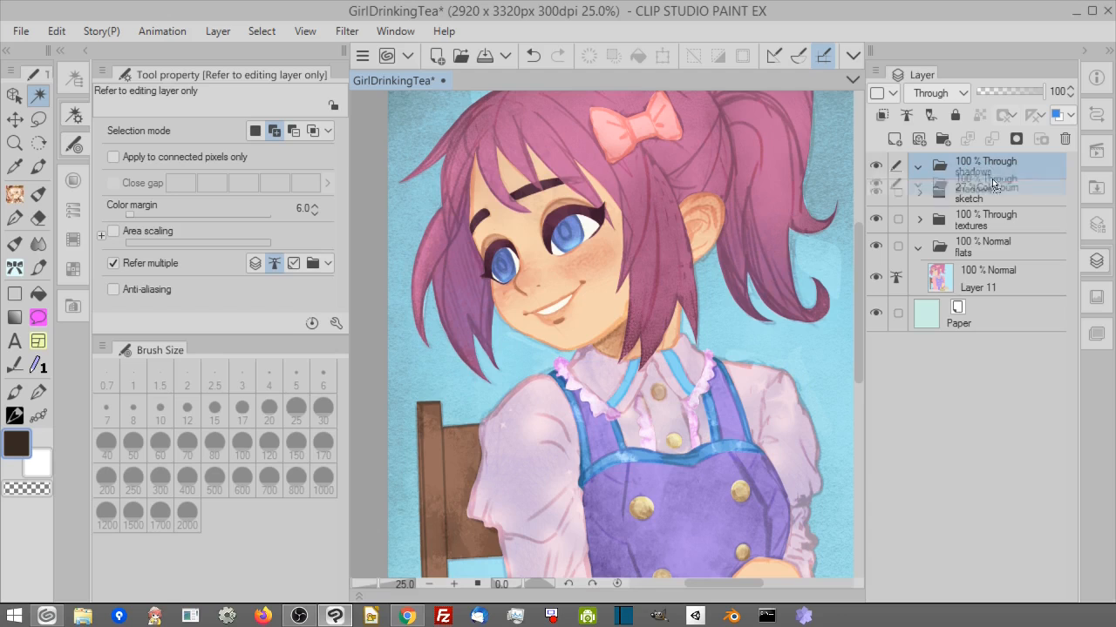
{"action": "left_click_drag", "start_coordinate": [991, 179], "coordinate": [996, 198]}
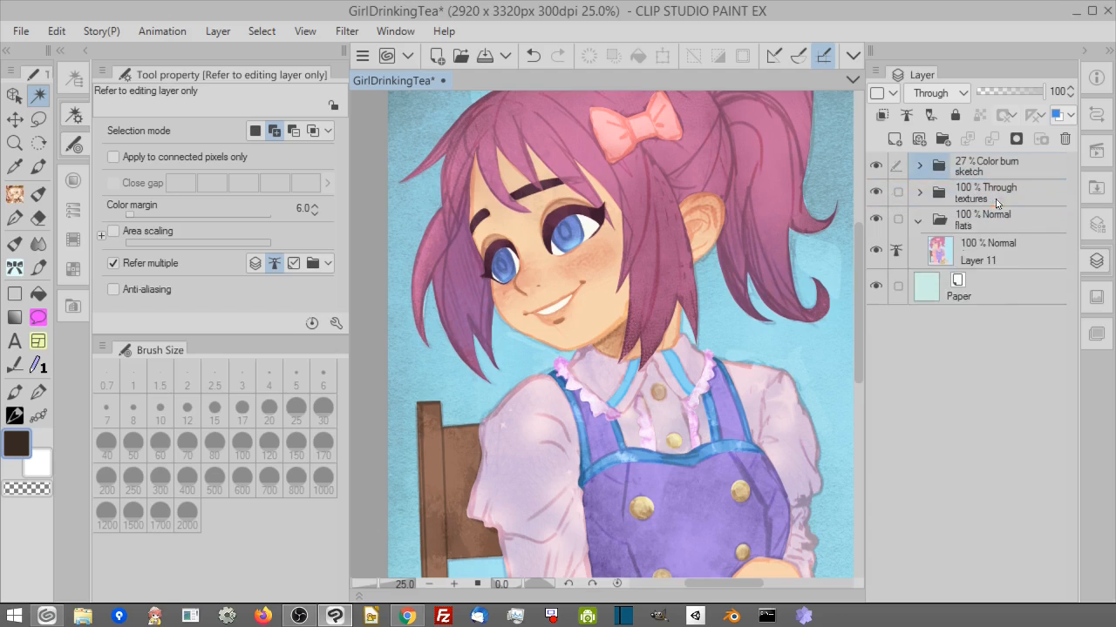
Add a Multiply layer inside the shadows folder and hide the border of the hair selection.
{"action": "left_click", "coordinate": [898, 141]}
{"action": "left_click", "coordinate": [937, 93]}
{"action": "left_click", "coordinate": [940, 146]}
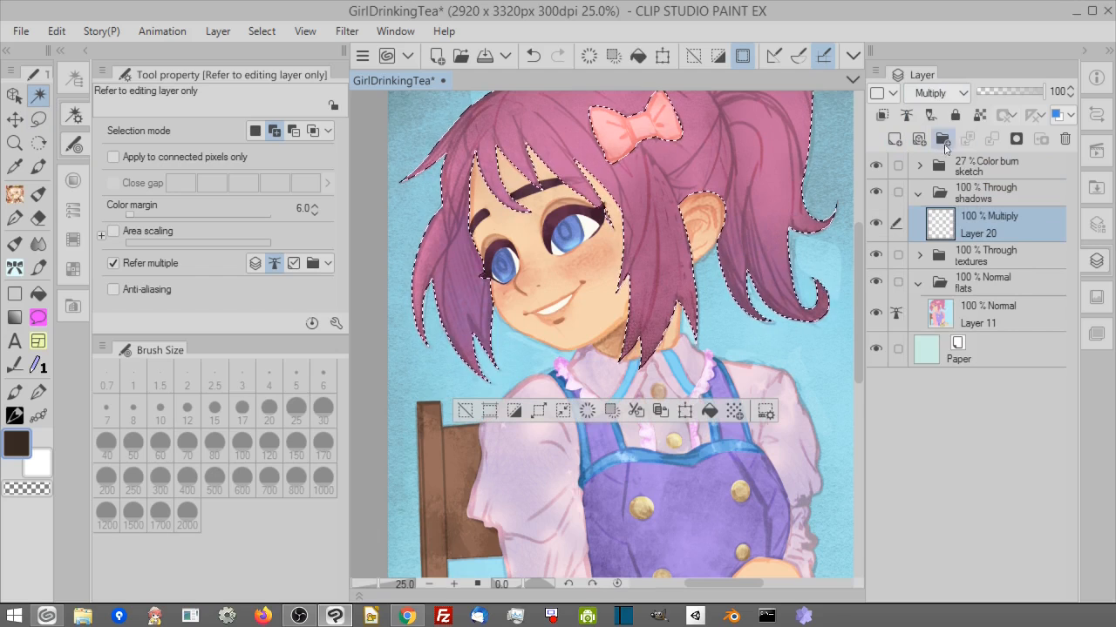
{"action": "left_click", "coordinate": [748, 59]}
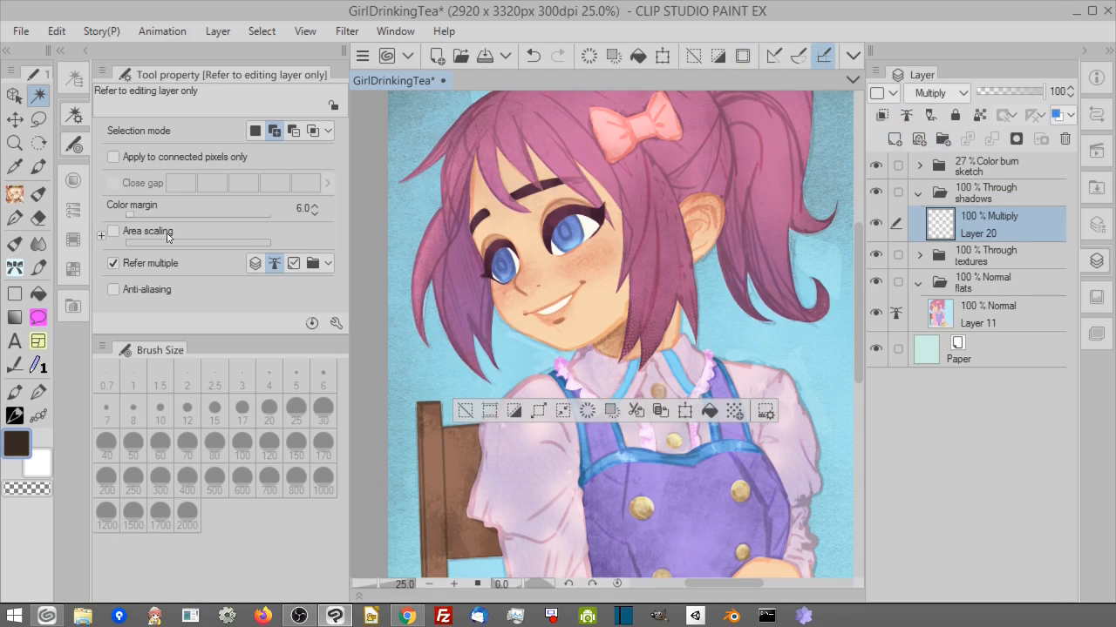
Fill lasso-drawn shadows on the lock behind the face with a pale lavender, using the sketch as a guide.
{"action": "left_click", "coordinate": [39, 119]}
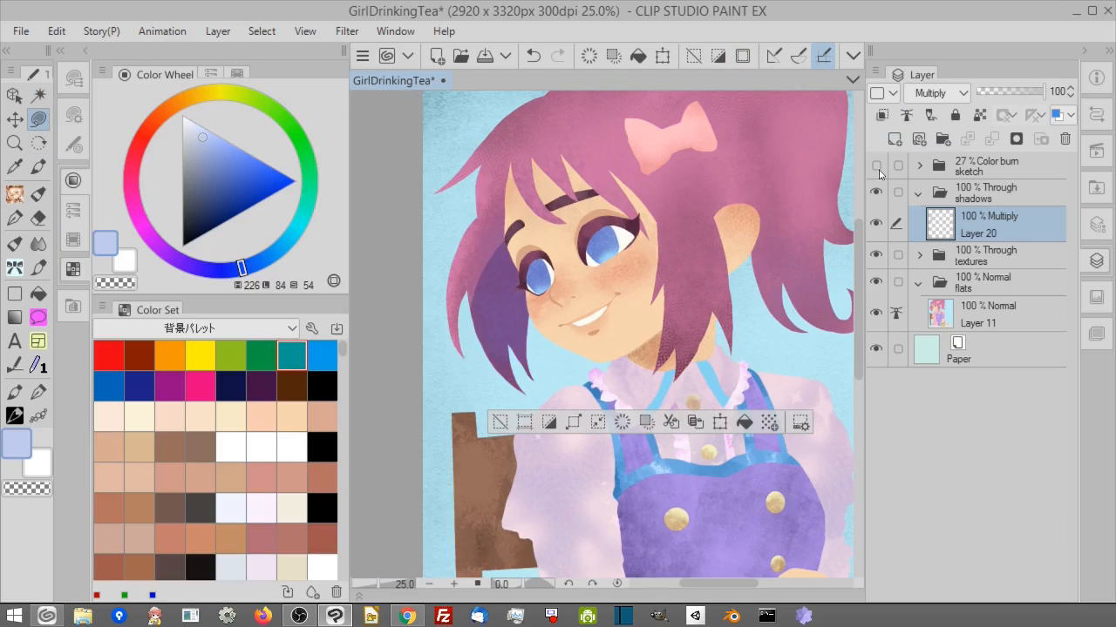
{"action": "left_click", "coordinate": [207, 272]}
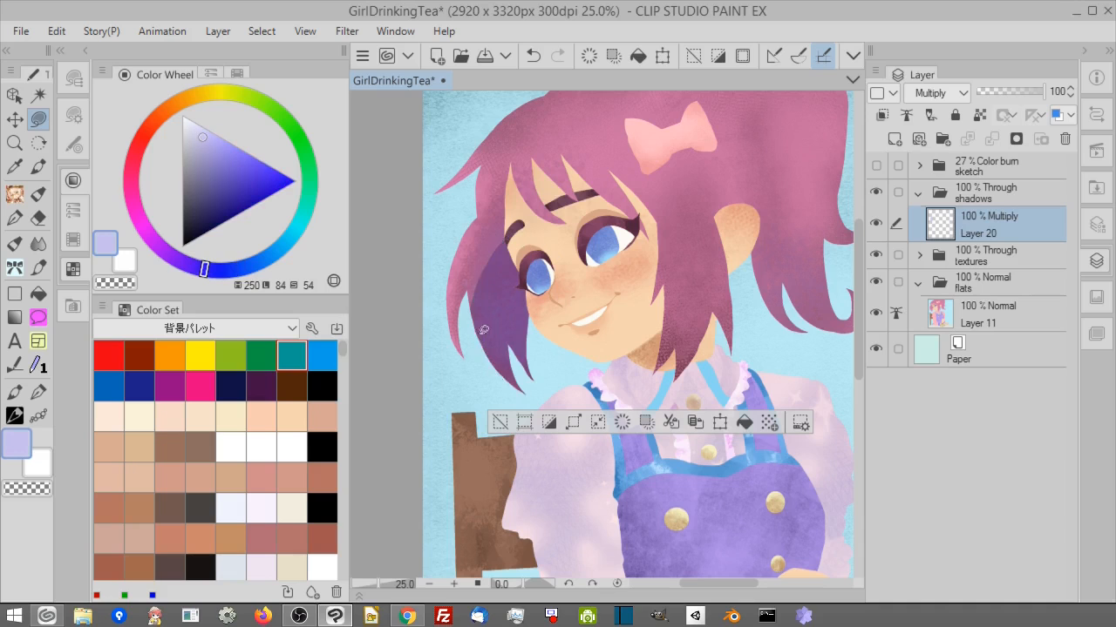
{"action": "left_click", "coordinate": [876, 165]}
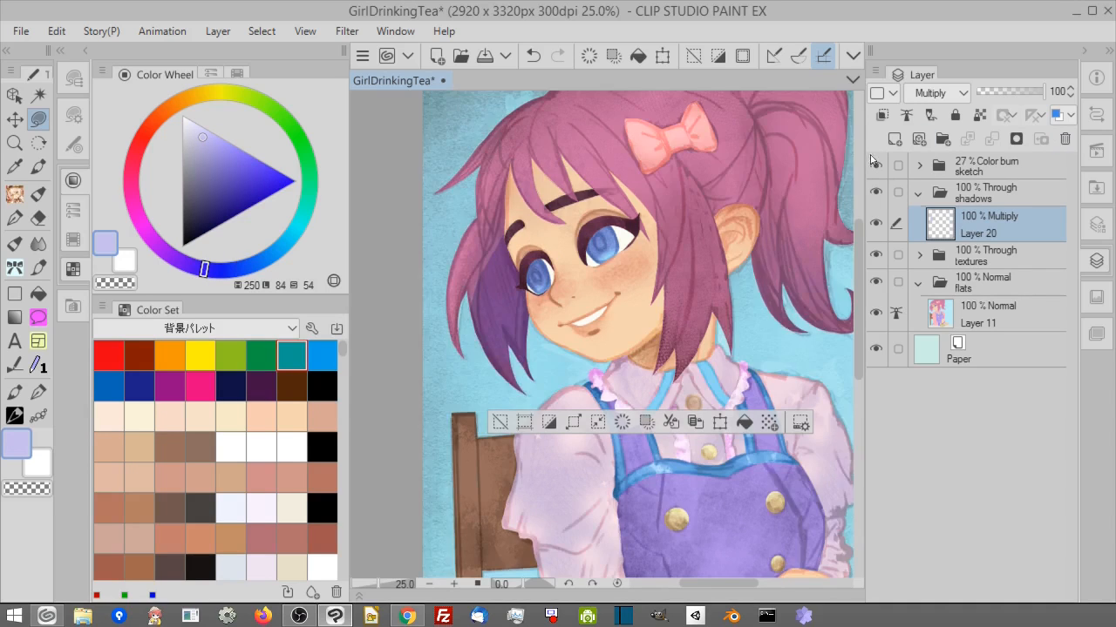
{"action": "scroll", "coordinate": [459, 403], "scroll_direction": "up", "scroll_amount": 2}
{"action": "left_click_drag", "start_coordinate": [519, 266], "coordinate": [549, 155]}
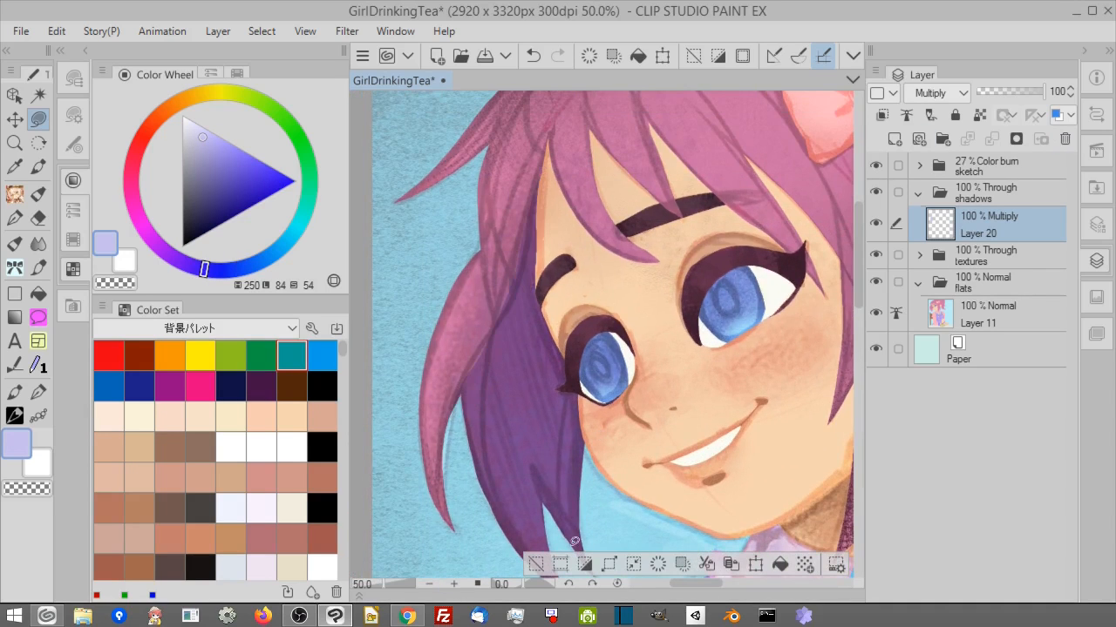
Fill lavender lasso shadows beneath the bow and between the strands of the crown, side locks and ponytail.
{"action": "left_click_drag", "start_coordinate": [798, 275], "coordinate": [730, 393]}
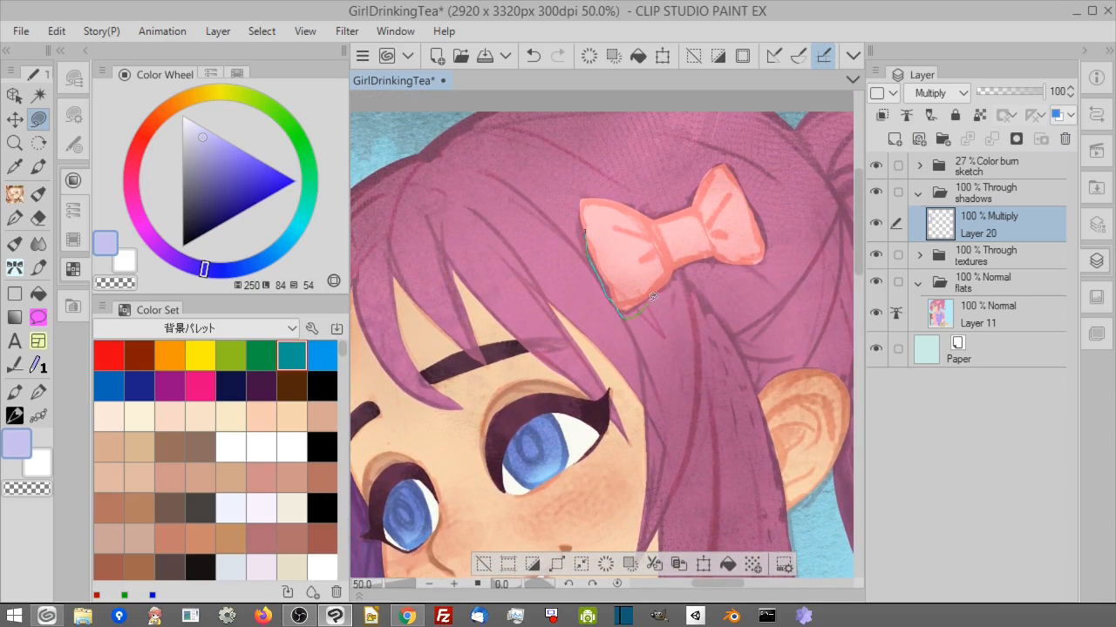
{"action": "left_click", "coordinate": [876, 166]}
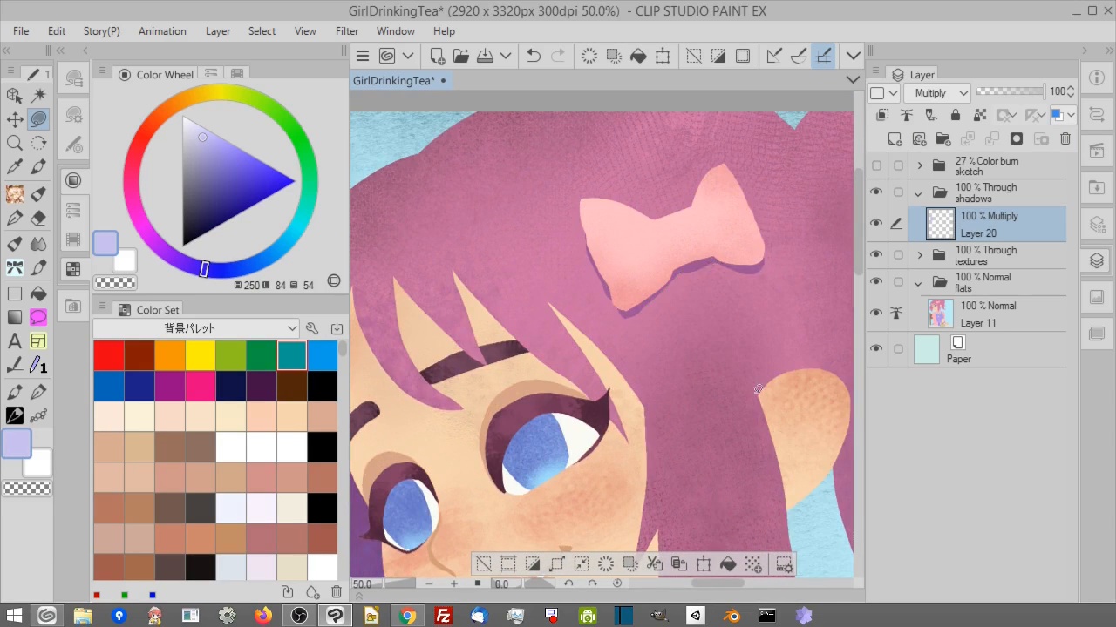
{"action": "mouse_move", "coordinate": [762, 336]}
{"action": "left_mouse_down"}
{"action": "mouse_move", "coordinate": [781, 394]}
{"action": "mouse_move", "coordinate": [732, 304]}
{"action": "left_mouse_up"}
{"action": "key", "text": "ctrl+minus"}
{"action": "left_click", "coordinate": [876, 166]}
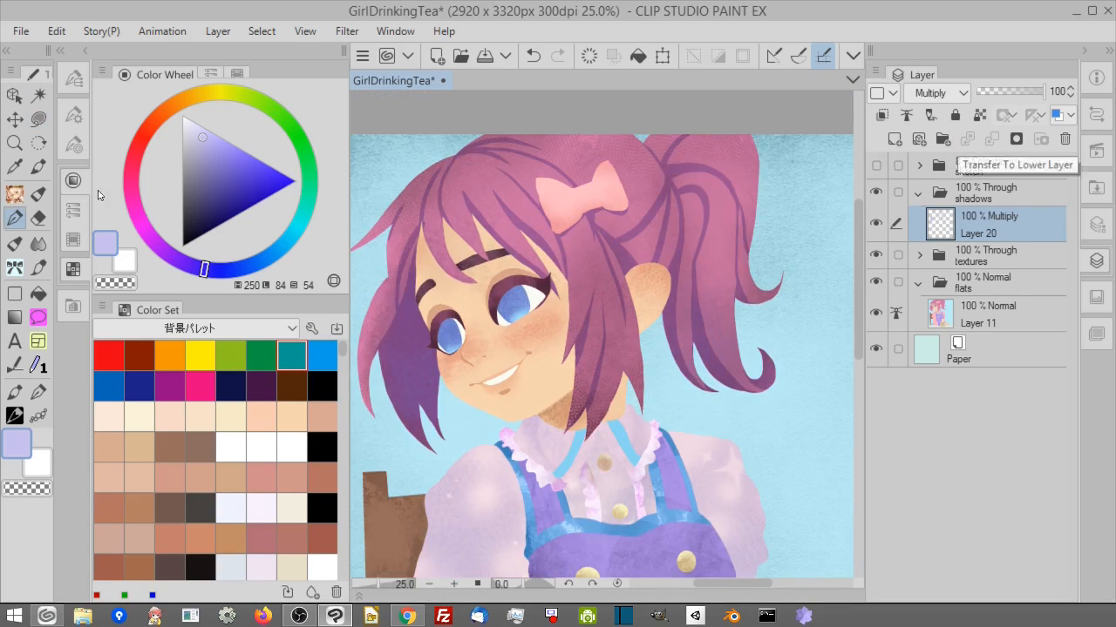
Select the blue irises and shade their upper parts with lavender strokes, undoing the last one.
{"action": "key", "text": "w"}
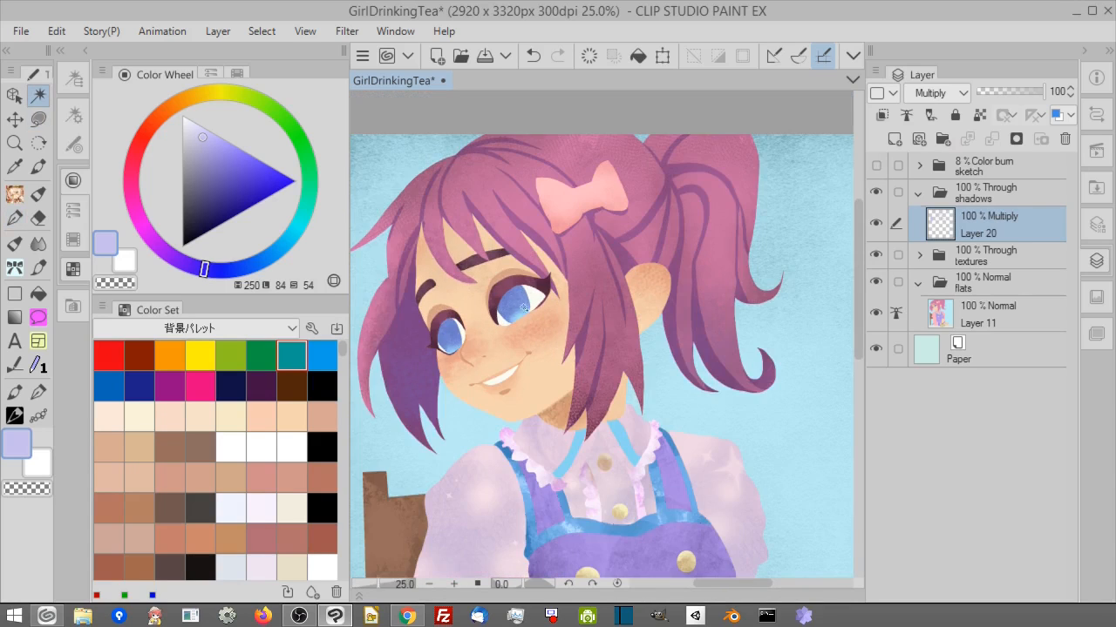
{"action": "left_click", "coordinate": [525, 309]}
{"action": "key", "text": "ctrl+plus"}
{"action": "key", "text": "ctrl+plus"}
{"action": "key", "text": "ctrl+plus"}
{"action": "left_click_drag", "start_coordinate": [460, 349], "coordinate": [713, 376]}
{"action": "key", "text": "p"}
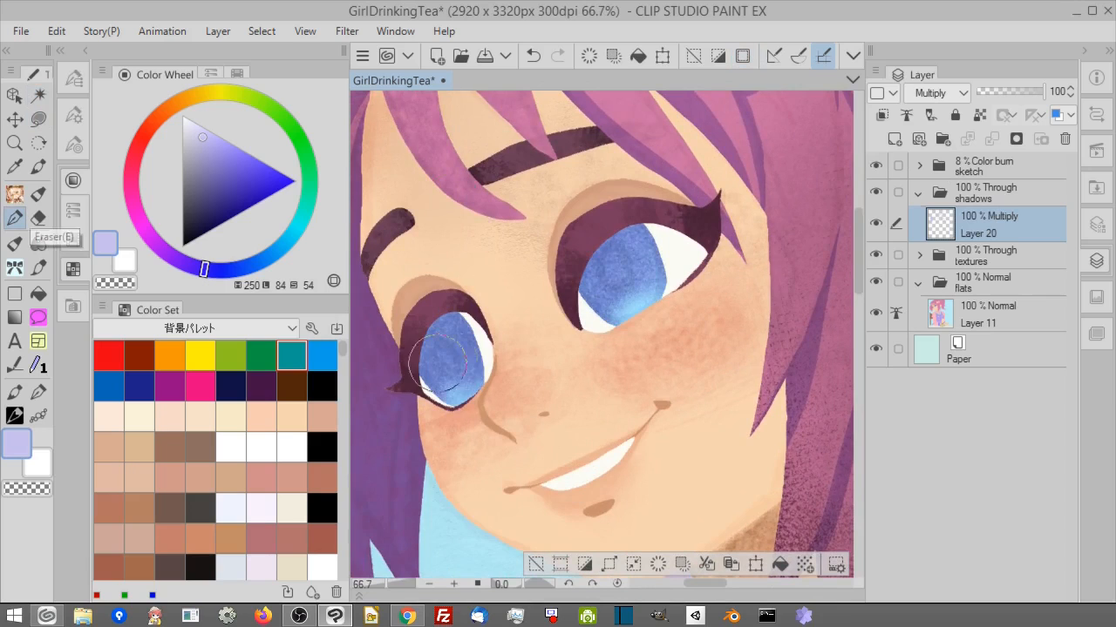
{"action": "left_click_drag", "start_coordinate": [444, 347], "coordinate": [450, 366]}
{"action": "mouse_move", "coordinate": [610, 261]}
{"action": "left_mouse_down"}
{"action": "mouse_move", "coordinate": [617, 280]}
{"action": "mouse_move", "coordinate": [648, 237]}
{"action": "mouse_move", "coordinate": [621, 256]}
{"action": "left_mouse_up"}
{"action": "left_click", "coordinate": [14, 194]}
{"action": "left_click", "coordinate": [533, 55]}
Paint dark indigo pupils in both blue irises on the Multiply layer, undo the last stroke and clear the selection.
{"action": "key", "text": "b"}
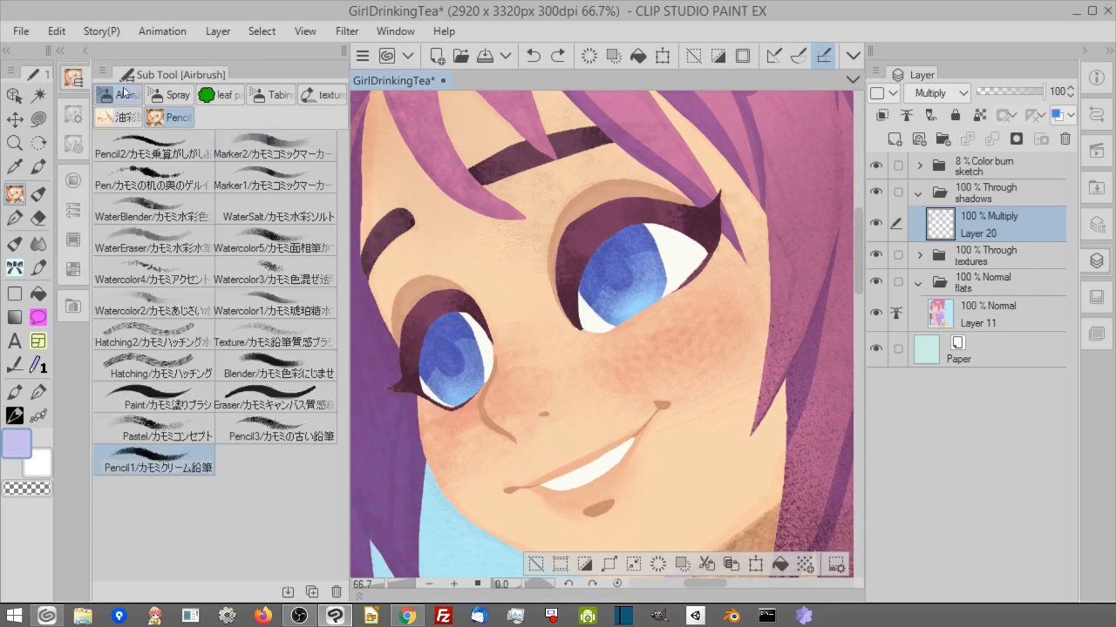
{"action": "left_click", "coordinate": [40, 464]}
{"action": "left_click", "coordinate": [73, 181]}
{"action": "left_click", "coordinate": [199, 197]}
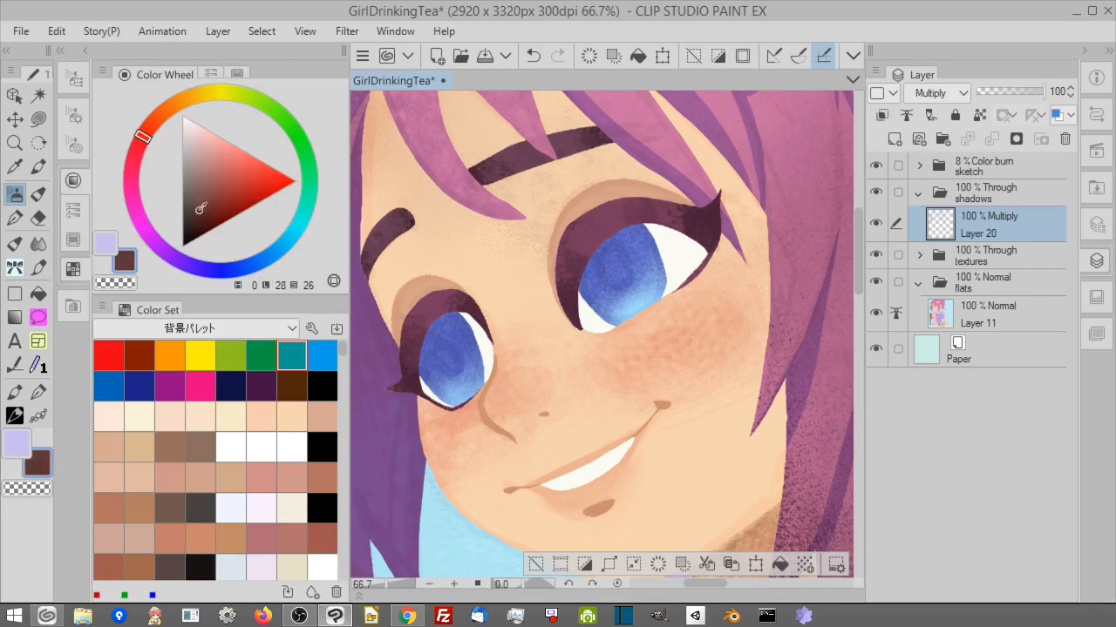
{"action": "left_click_drag", "start_coordinate": [140, 138], "coordinate": [194, 267]}
{"action": "left_click", "coordinate": [15, 218]}
{"action": "left_click_drag", "start_coordinate": [619, 273], "coordinate": [609, 258]}
{"action": "mouse_move", "coordinate": [452, 361]}
{"action": "left_mouse_down"}
{"action": "mouse_move", "coordinate": [446, 347]}
{"action": "mouse_move", "coordinate": [451, 360]}
{"action": "left_mouse_up"}
{"action": "key", "text": "ctrl+z"}
{"action": "key", "text": "ctrl+d"}
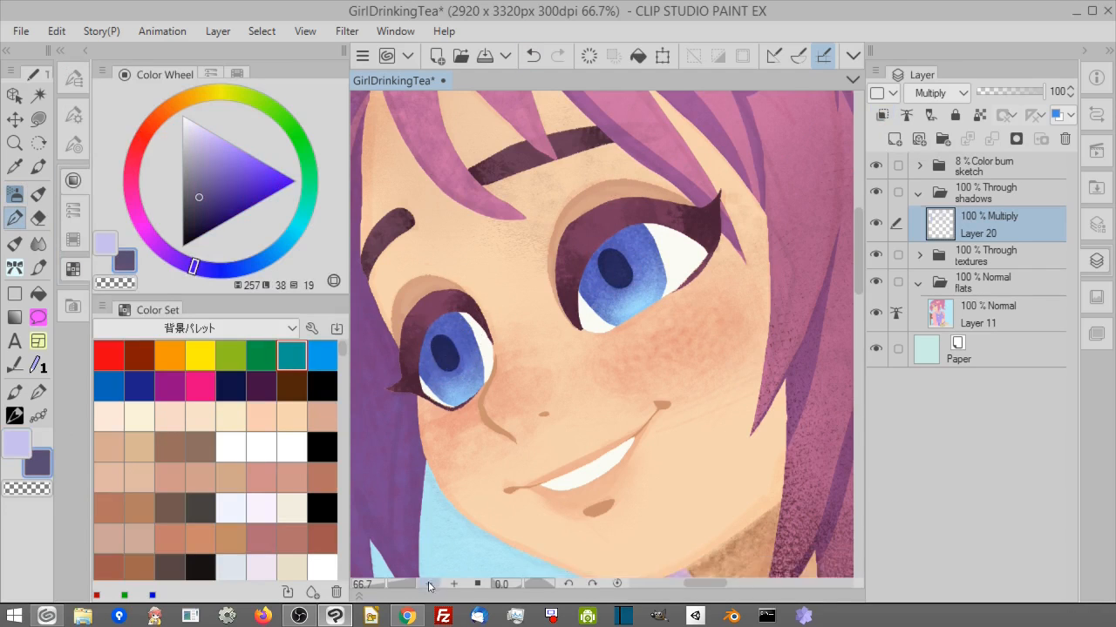
Draw reddish-brown textured lines along the upper eyelid creases of both eyes on the Normal line layer.
{"action": "key", "text": "ctrl+minus"}
{"action": "key", "text": "ctrl+minus"}
{"action": "key", "text": "ctrl+minus"}
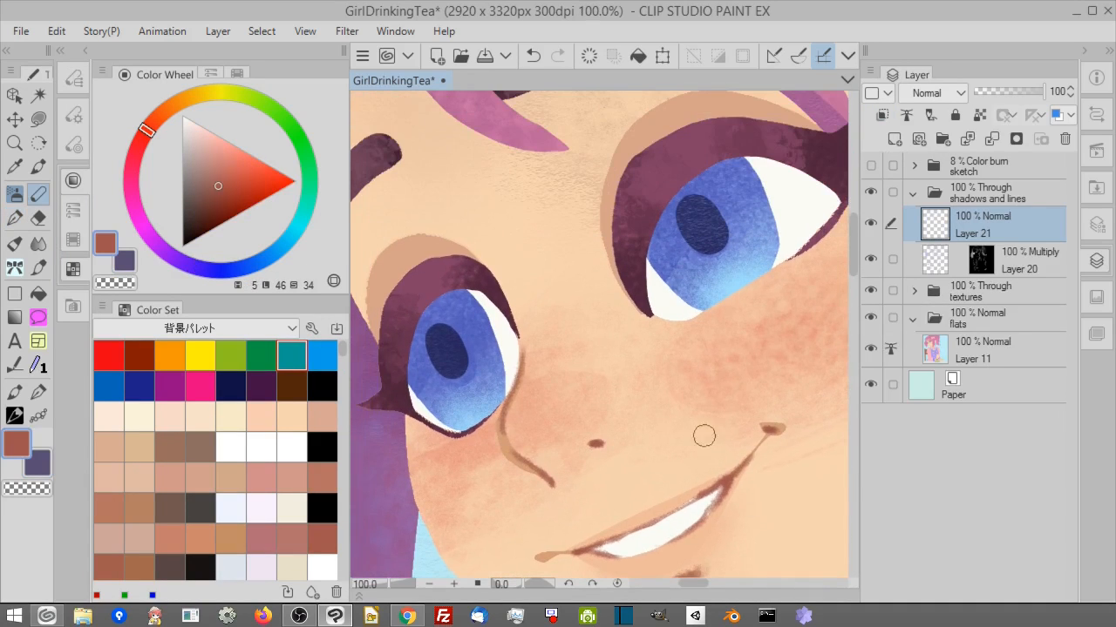
{"action": "scroll", "coordinate": [593, 327], "scroll_direction": "up", "scroll_amount": 3}
{"action": "mouse_move", "coordinate": [587, 319]}
{"action": "left_mouse_down"}
{"action": "mouse_move", "coordinate": [601, 261]}
{"action": "mouse_move", "coordinate": [636, 222]}
{"action": "left_mouse_up"}
{"action": "scroll", "coordinate": [637, 222], "scroll_direction": "down", "scroll_amount": 3}
{"action": "left_click_drag", "start_coordinate": [418, 254], "coordinate": [462, 259]}
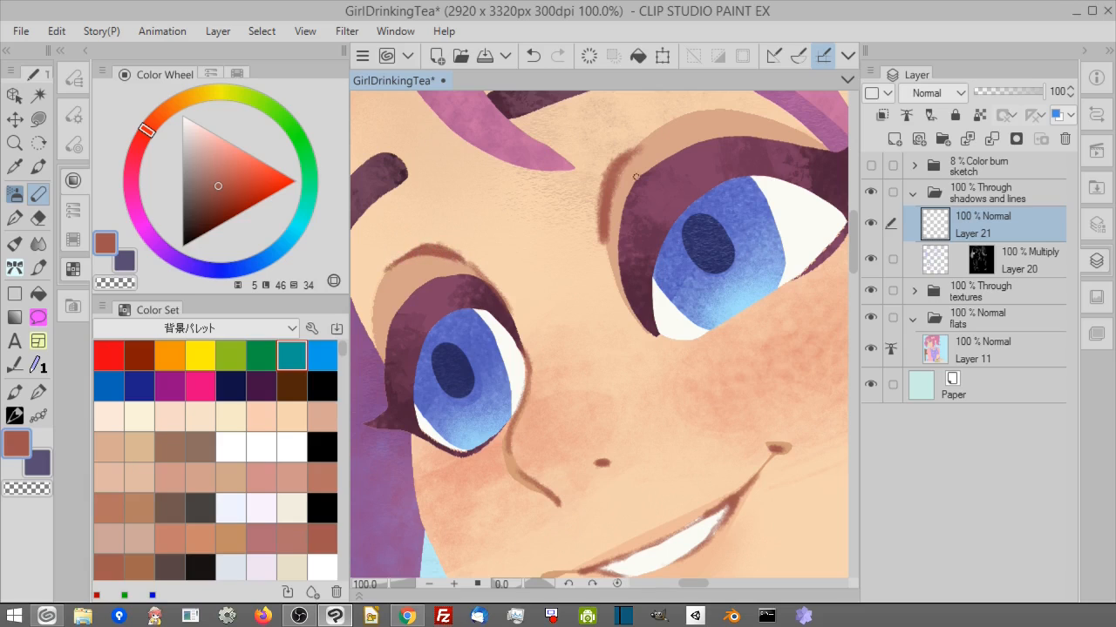
{"action": "mouse_move", "coordinate": [635, 139]}
{"action": "left_mouse_down"}
{"action": "mouse_move", "coordinate": [617, 164]}
{"action": "mouse_move", "coordinate": [685, 112]}
{"action": "mouse_move", "coordinate": [626, 144]}
{"action": "mouse_move", "coordinate": [722, 101]}
{"action": "left_mouse_up"}
{"action": "key", "text": "c"}
{"action": "key", "text": "c"}
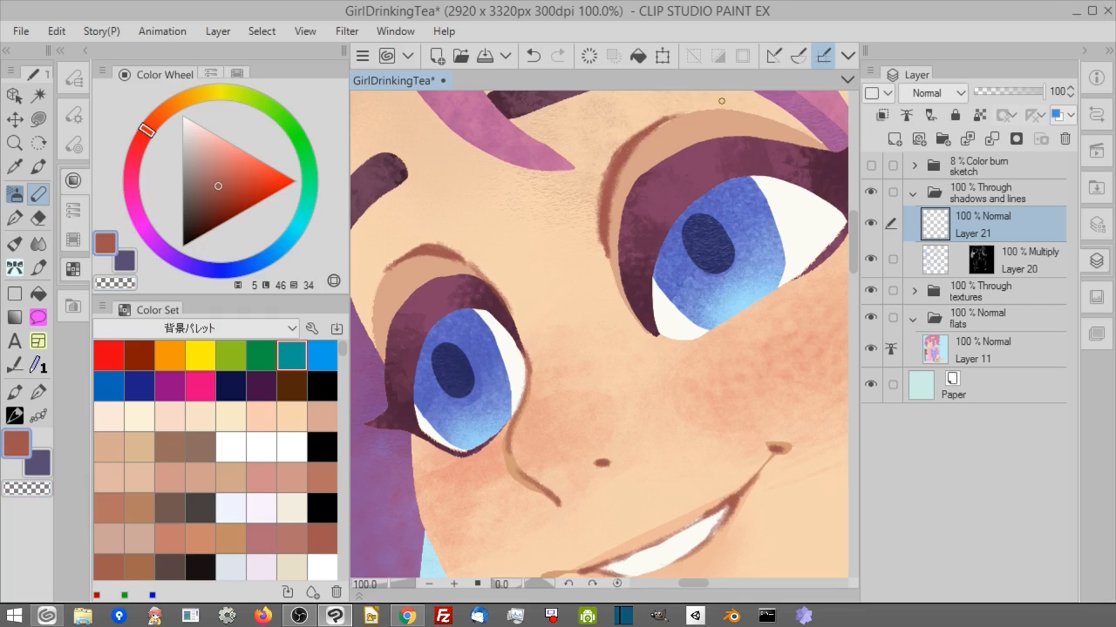
Set a dark red line colour and draw the fold lines and inner edge on the bow's larger loop.
{"action": "left_click", "coordinate": [429, 584]}
{"action": "left_click", "coordinate": [429, 583]}
{"action": "left_click", "coordinate": [429, 584]}
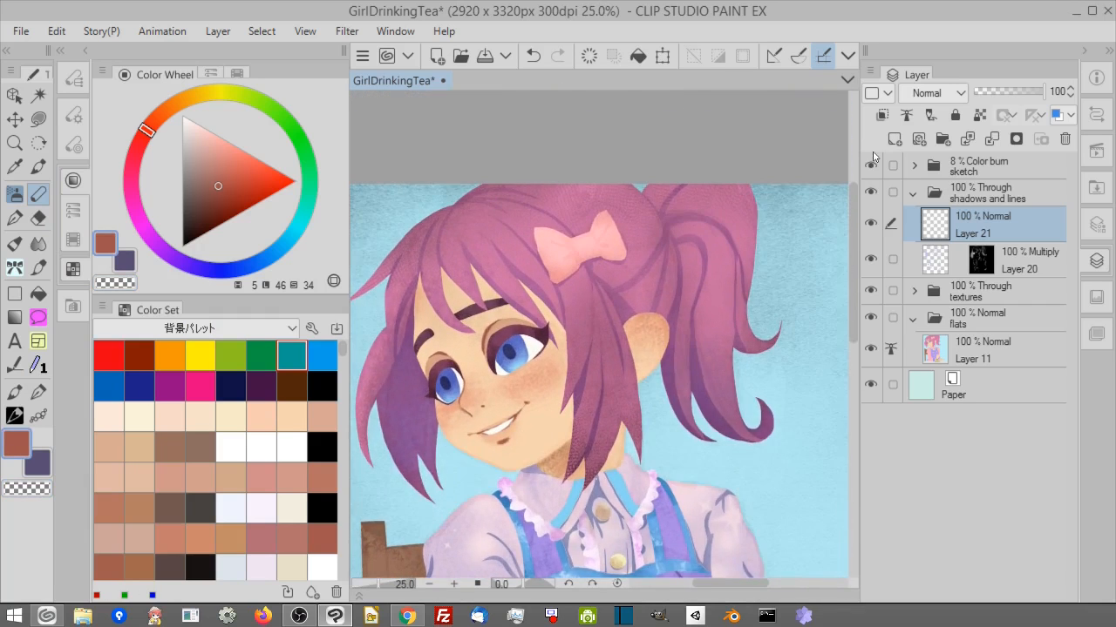
{"action": "left_click", "coordinate": [453, 584]}
{"action": "left_click", "coordinate": [453, 584]}
{"action": "left_click", "coordinate": [578, 354], "text": "alt"}
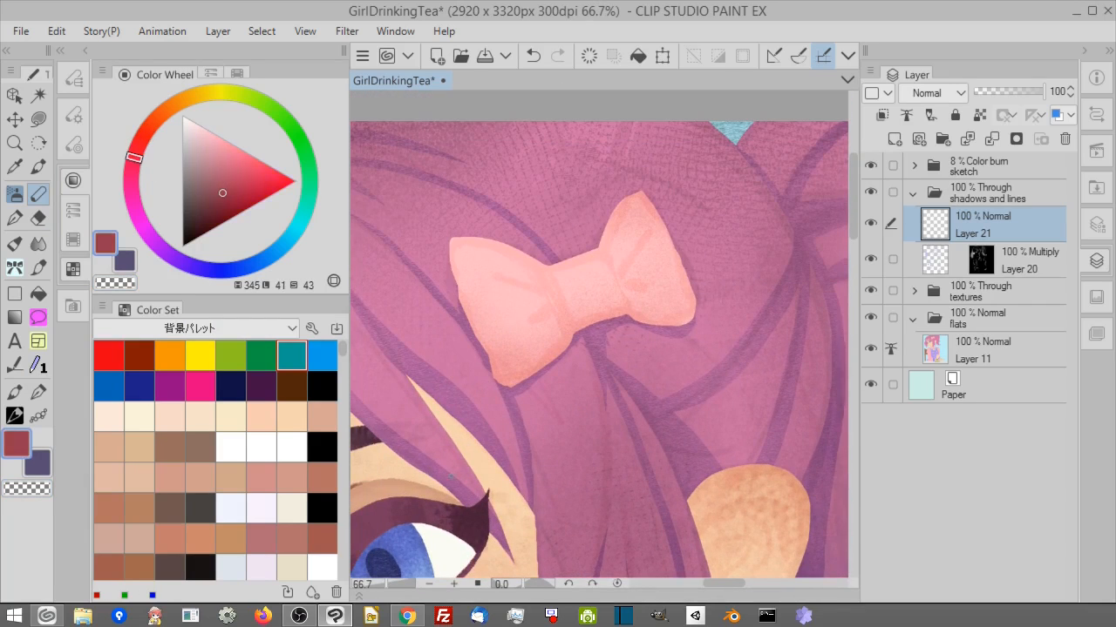
{"action": "scroll", "coordinate": [514, 240], "scroll_direction": "up", "scroll_amount": 1}
{"action": "mouse_move", "coordinate": [510, 225]}
{"action": "left_mouse_down"}
{"action": "mouse_move", "coordinate": [532, 271]}
{"action": "mouse_move", "coordinate": [446, 258]}
{"action": "mouse_move", "coordinate": [436, 237]}
{"action": "mouse_move", "coordinate": [542, 297]}
{"action": "left_mouse_up"}
{"action": "mouse_move", "coordinate": [528, 257]}
{"action": "left_mouse_down"}
{"action": "mouse_move", "coordinate": [546, 298]}
{"action": "mouse_move", "coordinate": [495, 323]}
{"action": "mouse_move", "coordinate": [562, 335]}
{"action": "mouse_move", "coordinate": [537, 366]}
{"action": "left_mouse_up"}
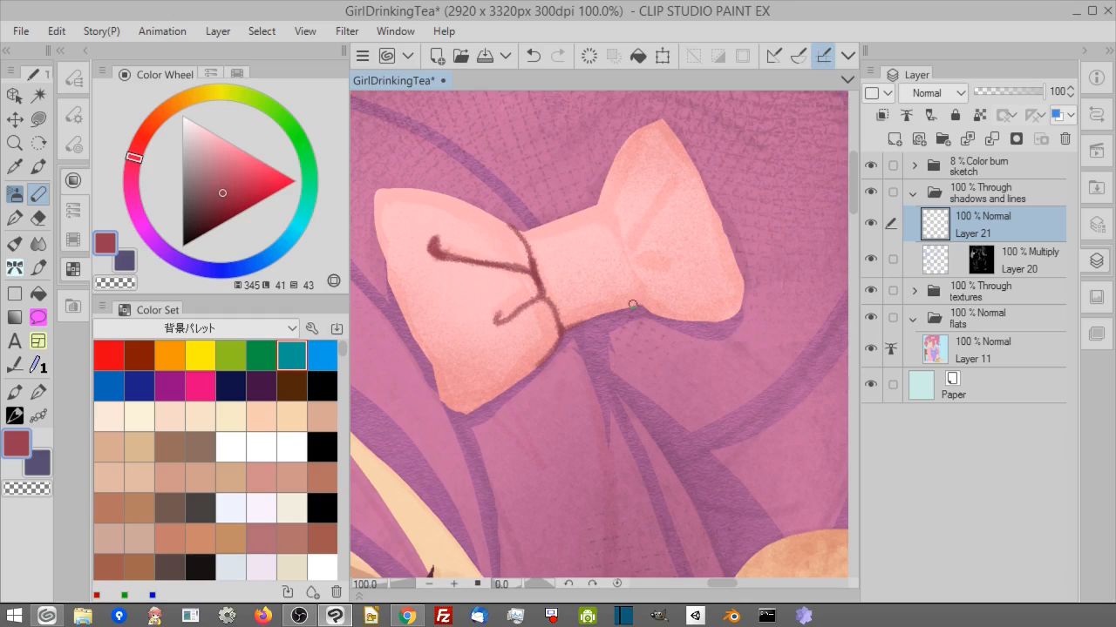
Draw dark red fold lines beside the knot and along the outer corner of the bow's smaller loop.
{"action": "mouse_move", "coordinate": [633, 305]}
{"action": "left_mouse_down"}
{"action": "mouse_move", "coordinate": [627, 267]}
{"action": "mouse_move", "coordinate": [663, 261]}
{"action": "mouse_move", "coordinate": [611, 218]}
{"action": "left_mouse_up"}
{"action": "mouse_move", "coordinate": [626, 254]}
{"action": "left_mouse_down"}
{"action": "mouse_move", "coordinate": [650, 179]}
{"action": "mouse_move", "coordinate": [660, 190]}
{"action": "left_mouse_up"}
{"action": "mouse_move", "coordinate": [721, 258]}
{"action": "left_mouse_down"}
{"action": "mouse_move", "coordinate": [756, 271]}
{"action": "mouse_move", "coordinate": [743, 304]}
{"action": "left_mouse_up"}
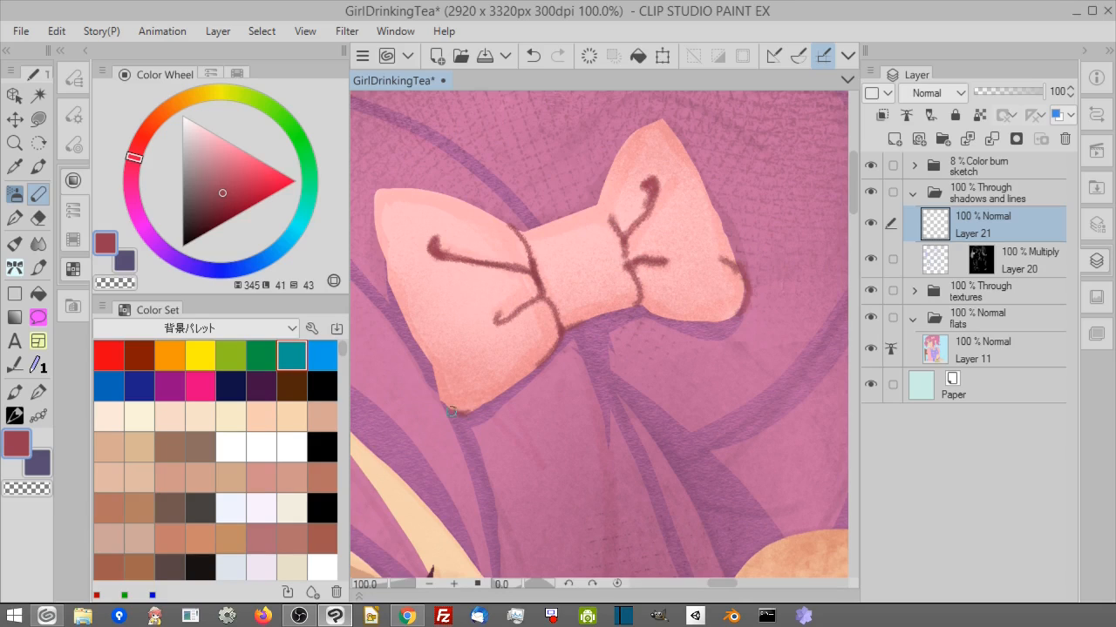
{"action": "scroll", "coordinate": [631, 300], "scroll_direction": "down", "scroll_amount": 4}
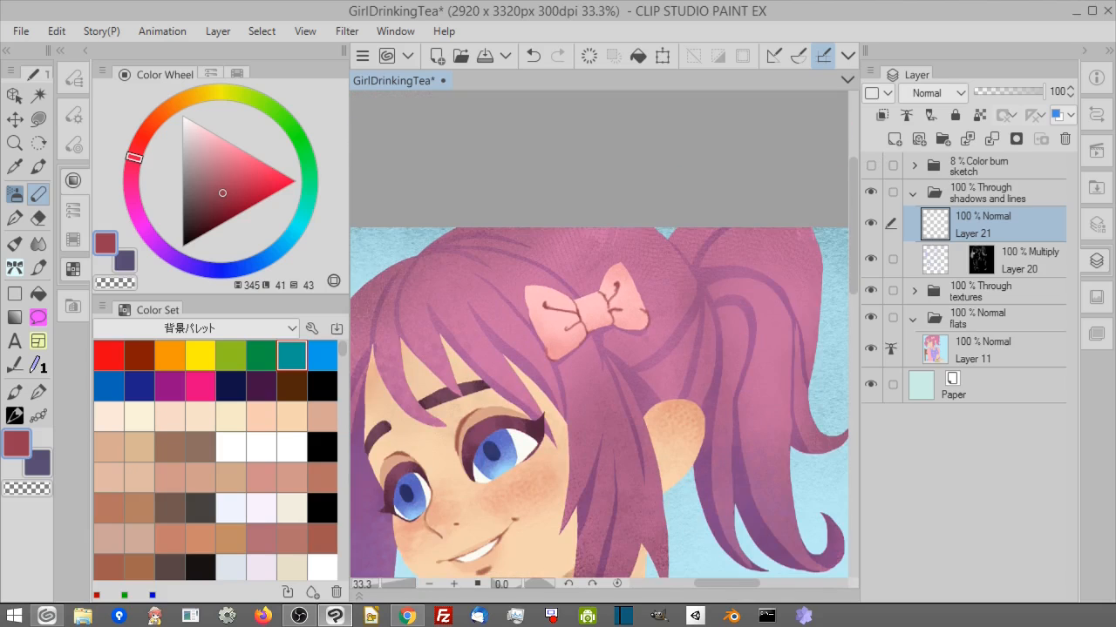
Draw dark red inner contour lines in the ear, using the sketch as a guide.
{"action": "left_click_drag", "start_coordinate": [735, 507], "coordinate": [728, 386]}
{"action": "left_click", "coordinate": [872, 167]}
{"action": "scroll", "coordinate": [680, 303], "scroll_direction": "up", "scroll_amount": 3}
{"action": "left_click_drag", "start_coordinate": [622, 374], "coordinate": [591, 377]}
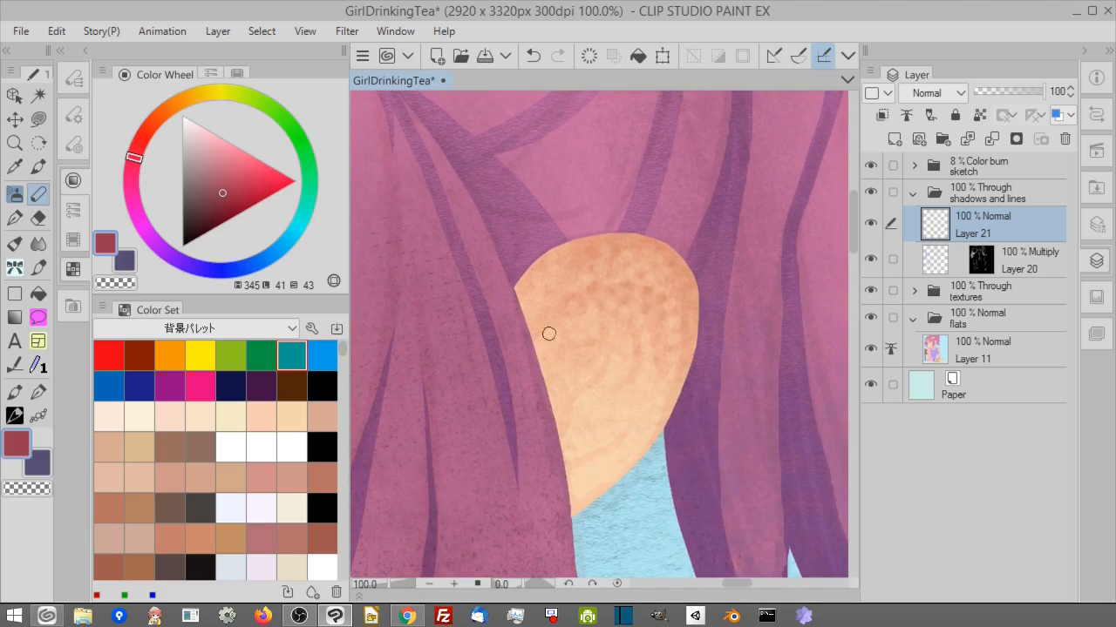
{"action": "mouse_move", "coordinate": [549, 333]}
{"action": "left_mouse_down"}
{"action": "mouse_move", "coordinate": [558, 312]}
{"action": "mouse_move", "coordinate": [544, 375]}
{"action": "mouse_move", "coordinate": [625, 267]}
{"action": "mouse_move", "coordinate": [664, 314]}
{"action": "left_mouse_up"}
{"action": "mouse_move", "coordinate": [660, 307]}
{"action": "left_mouse_down"}
{"action": "mouse_move", "coordinate": [617, 279]}
{"action": "mouse_move", "coordinate": [658, 301]}
{"action": "mouse_move", "coordinate": [662, 358]}
{"action": "left_mouse_up"}
{"action": "mouse_move", "coordinate": [549, 336]}
{"action": "left_mouse_down"}
{"action": "mouse_move", "coordinate": [573, 440]}
{"action": "mouse_move", "coordinate": [560, 345]}
{"action": "mouse_move", "coordinate": [558, 370]}
{"action": "left_mouse_up"}
{"action": "left_click_drag", "start_coordinate": [567, 474], "coordinate": [618, 427]}
{"action": "mouse_move", "coordinate": [563, 340]}
{"action": "left_mouse_down"}
{"action": "mouse_move", "coordinate": [601, 346]}
{"action": "mouse_move", "coordinate": [584, 410]}
{"action": "left_mouse_up"}
{"action": "mouse_move", "coordinate": [594, 296]}
{"action": "left_mouse_down"}
{"action": "mouse_move", "coordinate": [574, 306]}
{"action": "mouse_move", "coordinate": [631, 327]}
{"action": "mouse_move", "coordinate": [628, 383]}
{"action": "mouse_move", "coordinate": [571, 438]}
{"action": "left_mouse_up"}
Thin out and clean up the inner ear lines with the Eraser.
{"action": "left_click", "coordinate": [429, 585]}
{"action": "left_click", "coordinate": [429, 585]}
{"action": "left_click", "coordinate": [429, 585]}
{"action": "left_click", "coordinate": [453, 585]}
{"action": "left_click", "coordinate": [453, 584]}
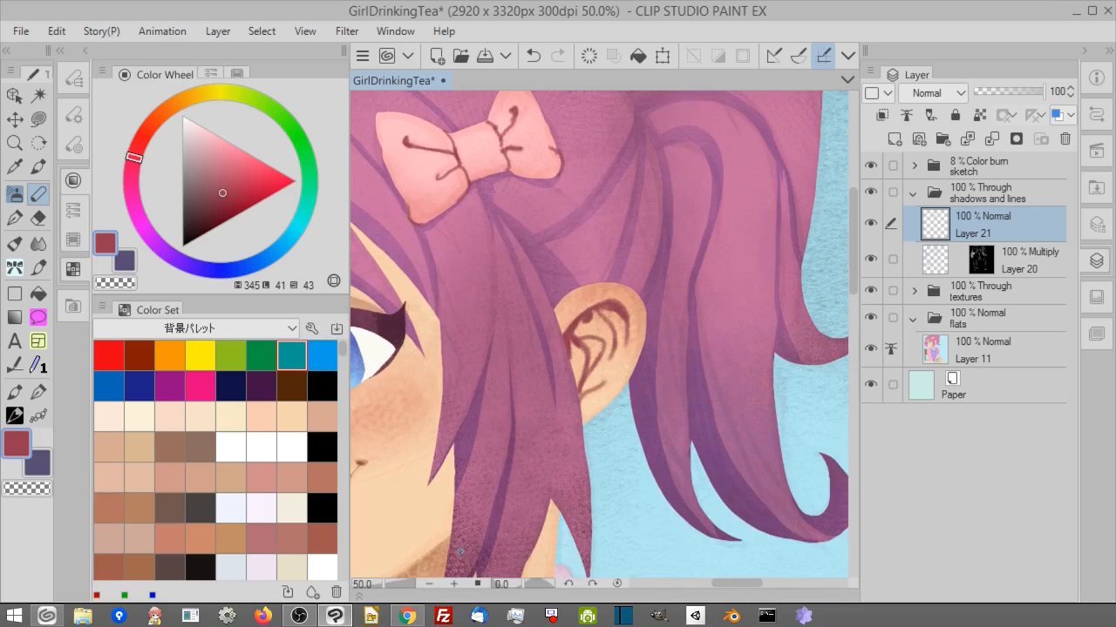
{"action": "key", "text": "e"}
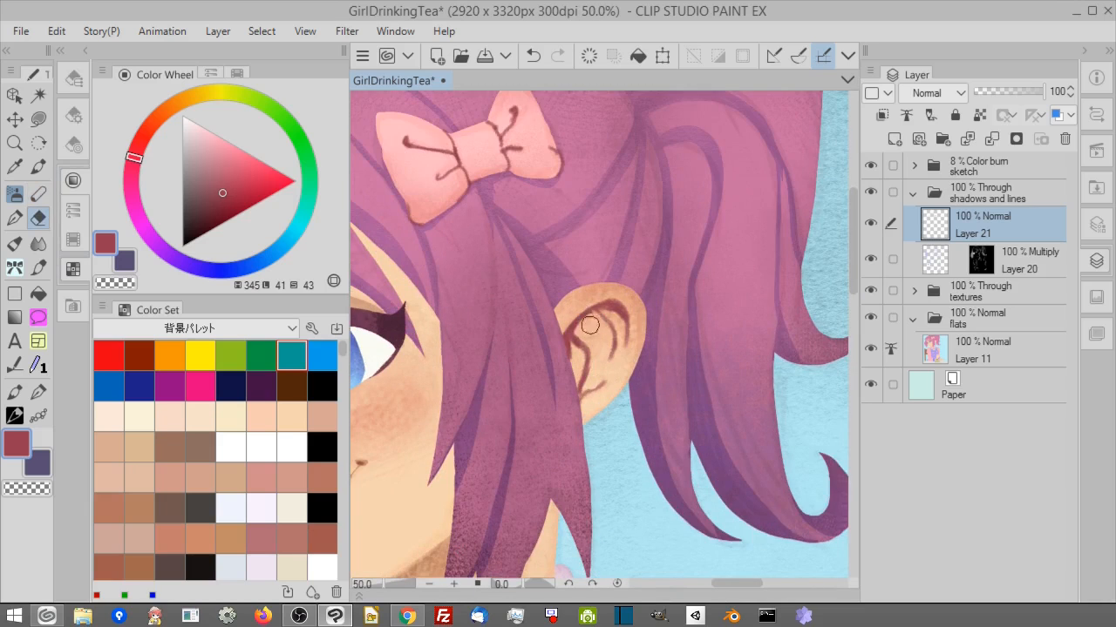
{"action": "left_click_drag", "start_coordinate": [697, 369], "coordinate": [828, 294]}
{"action": "left_click", "coordinate": [428, 585]}
{"action": "left_click_drag", "start_coordinate": [786, 391], "coordinate": [770, 325]}
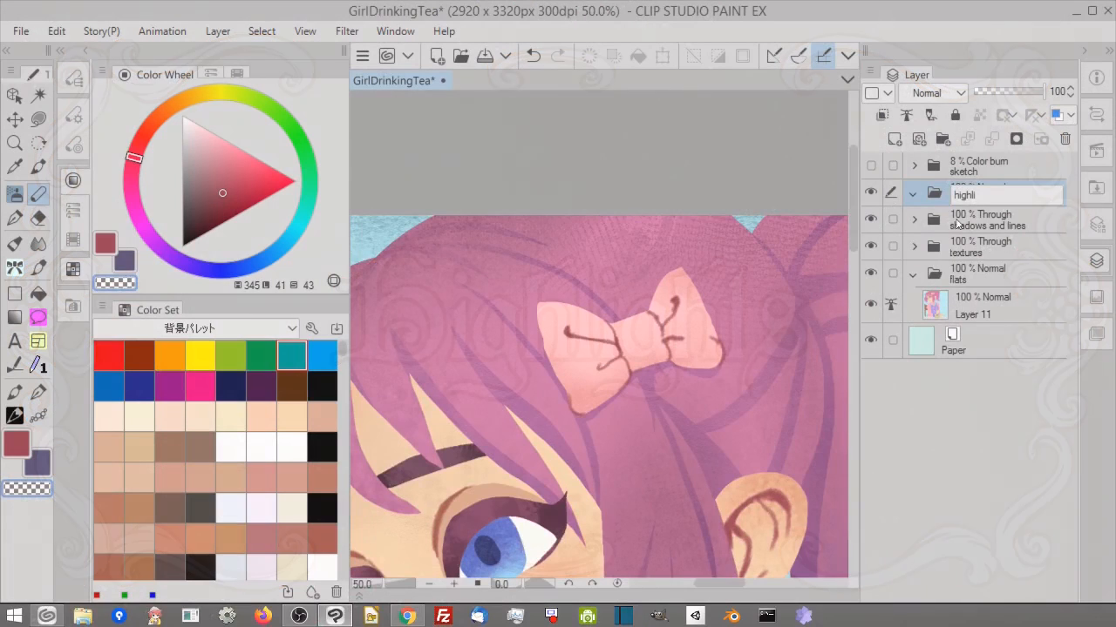
Name the new folder above the shadows and lines "highlights" and add a raster layer inside it.
{"action": "type", "text": "ghlights"}
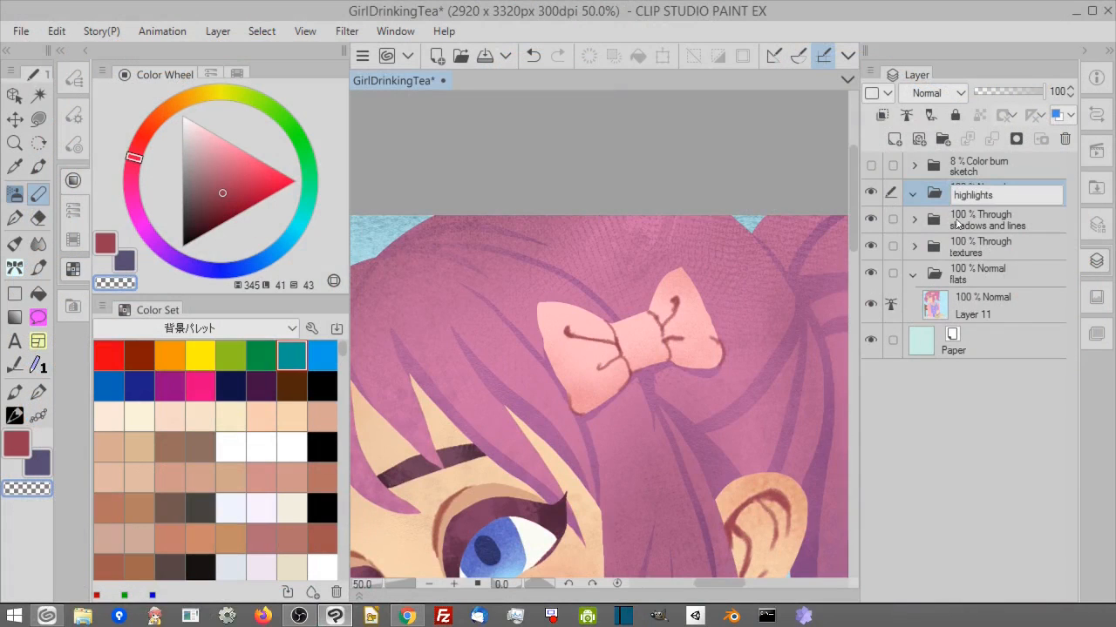
{"action": "key", "text": "Return"}
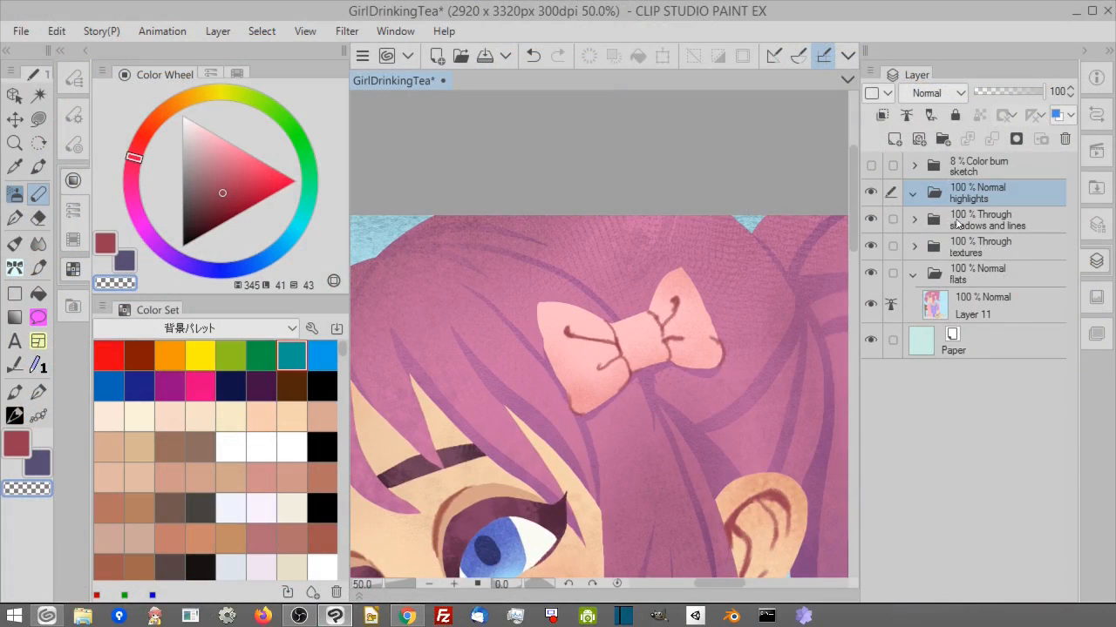
{"action": "left_click", "coordinate": [895, 138]}
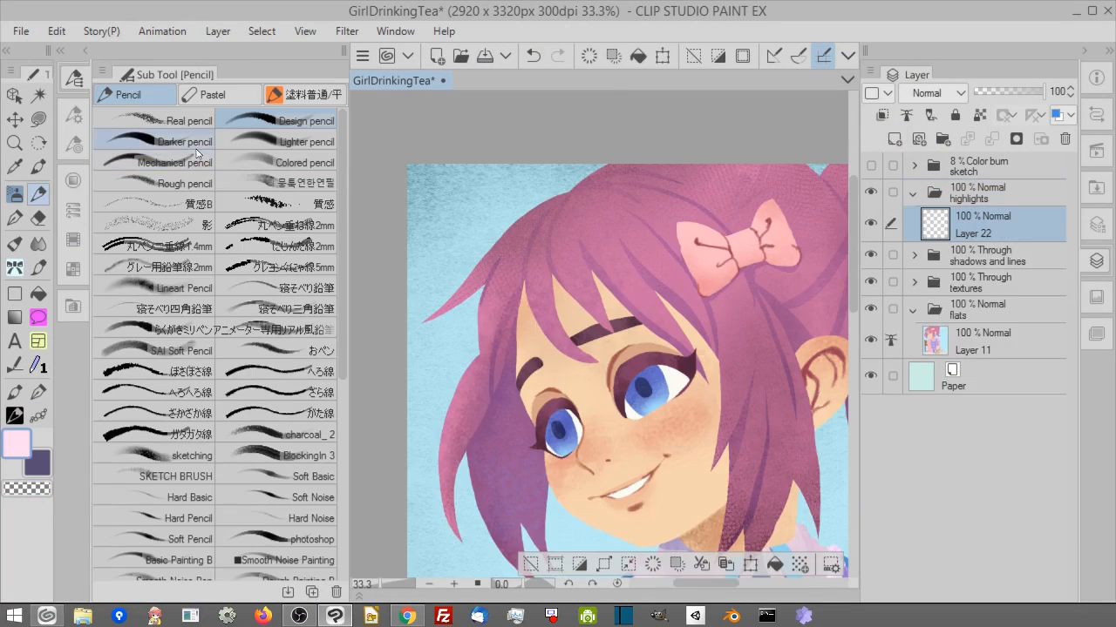
Paint pale pink rim highlights along the outer edges of the crown and front hair locks with the Darker pencil.
{"action": "left_click", "coordinate": [196, 146]}
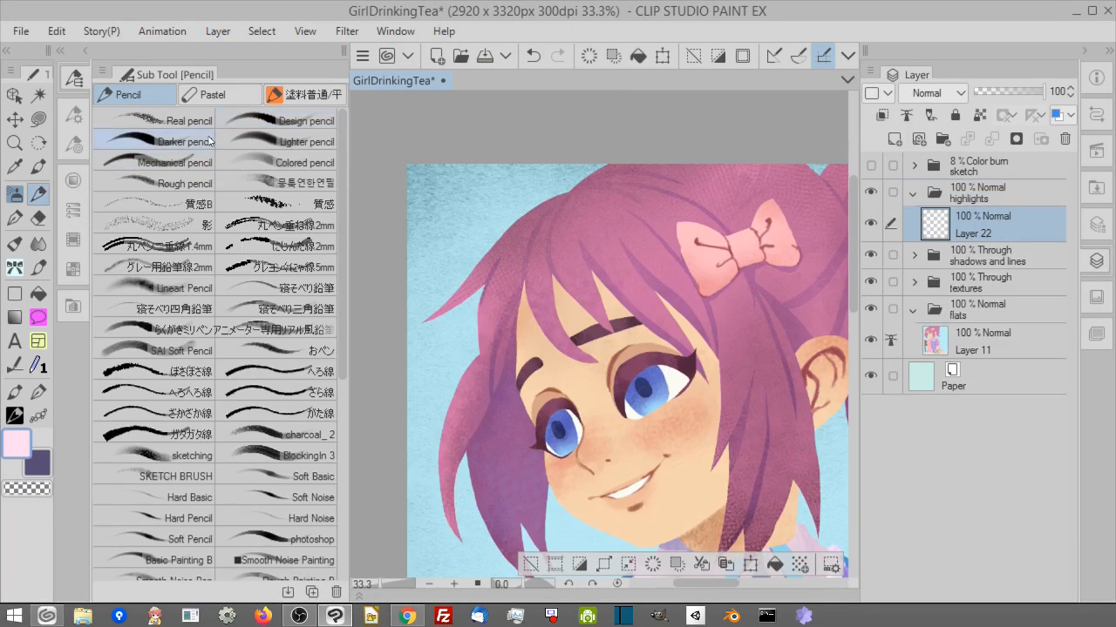
{"action": "mouse_move", "coordinate": [452, 294]}
{"action": "left_mouse_down"}
{"action": "mouse_move", "coordinate": [519, 216]}
{"action": "mouse_move", "coordinate": [597, 162]}
{"action": "left_mouse_up"}
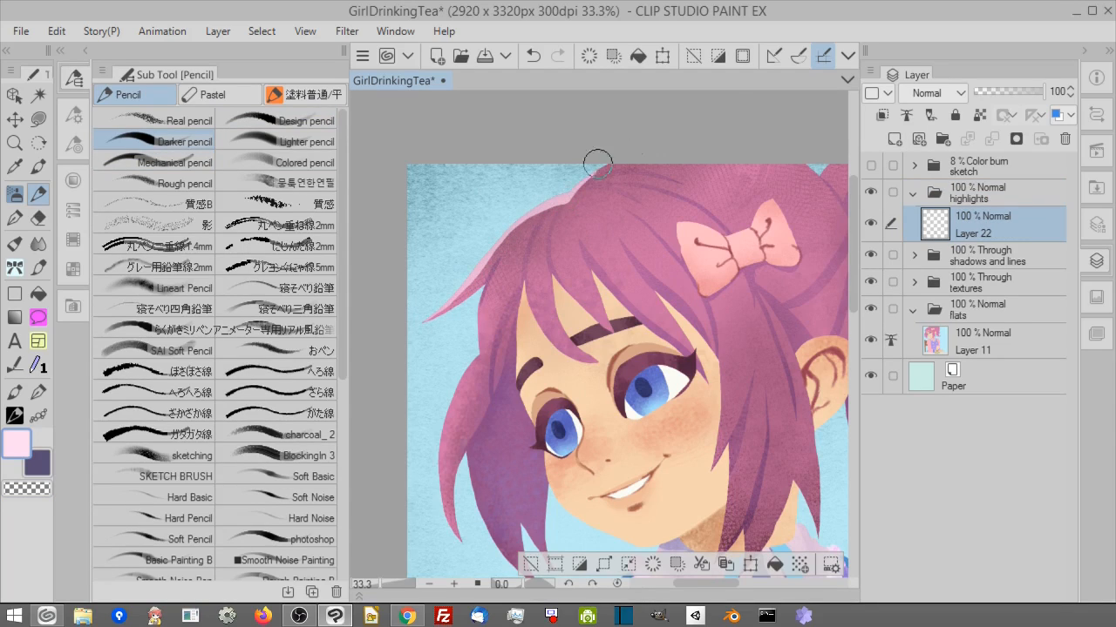
{"action": "left_click_drag", "start_coordinate": [690, 274], "coordinate": [711, 188]}
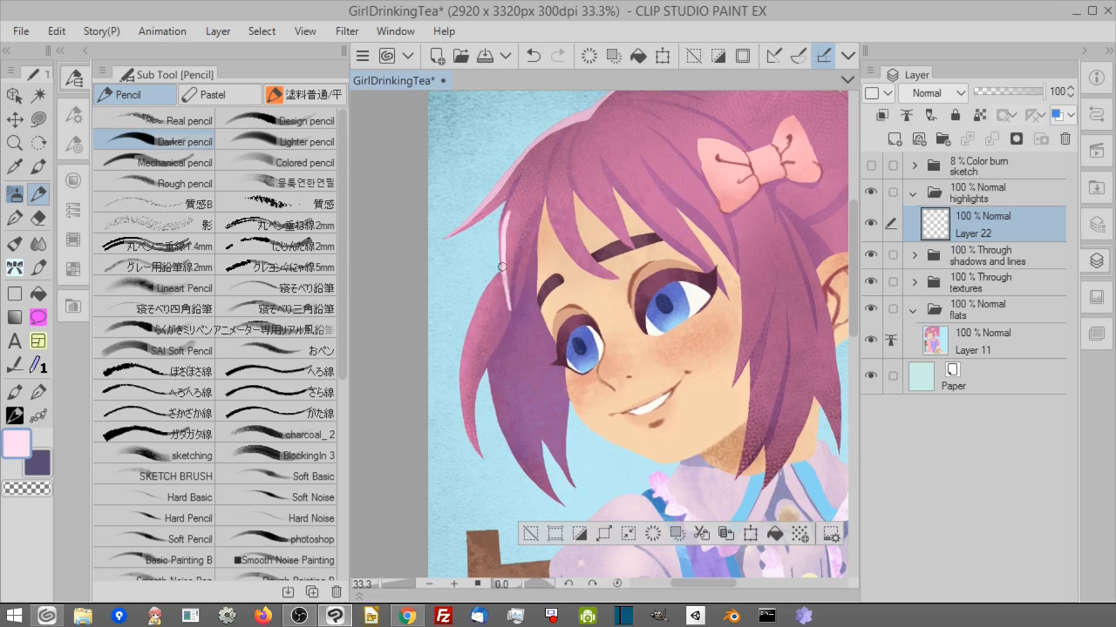
{"action": "left_click_drag", "start_coordinate": [501, 267], "coordinate": [515, 187]}
{"action": "mouse_move", "coordinate": [469, 221]}
{"action": "left_mouse_down"}
{"action": "mouse_move", "coordinate": [524, 149]}
{"action": "mouse_move", "coordinate": [500, 181]}
{"action": "mouse_move", "coordinate": [571, 122]}
{"action": "left_mouse_up"}
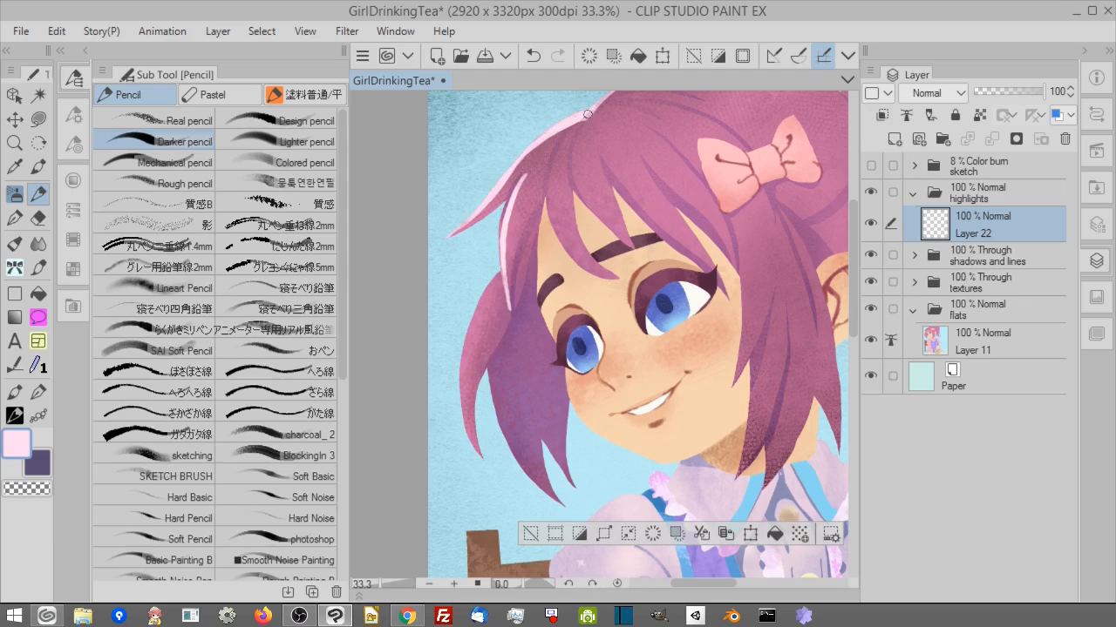
{"action": "left_click_drag", "start_coordinate": [570, 166], "coordinate": [610, 95]}
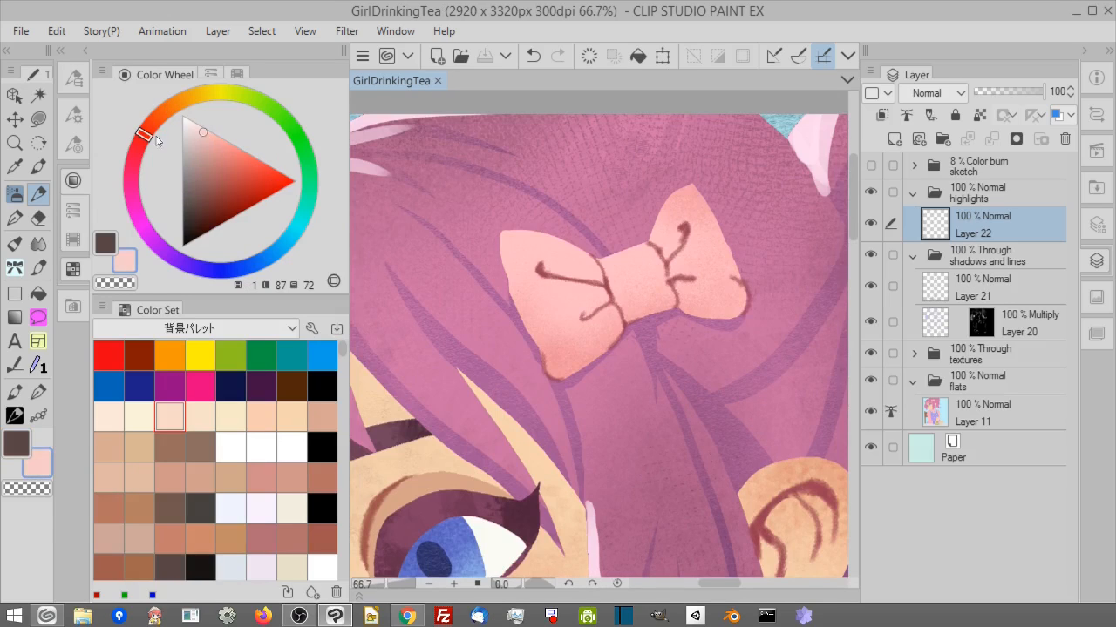
Paint very pale pink highlights along the upper edges of the bow's loops and knot, and reset the canvas rotation.
{"action": "mouse_move", "coordinate": [515, 597]}
{"action": "left_mouse_down"}
{"action": "mouse_move", "coordinate": [477, 377]}
{"action": "mouse_move", "coordinate": [534, 258]}
{"action": "mouse_move", "coordinate": [497, 199]}
{"action": "left_mouse_up"}
{"action": "mouse_move", "coordinate": [533, 250]}
{"action": "left_mouse_down"}
{"action": "mouse_move", "coordinate": [512, 234]}
{"action": "mouse_move", "coordinate": [494, 195]}
{"action": "left_mouse_up"}
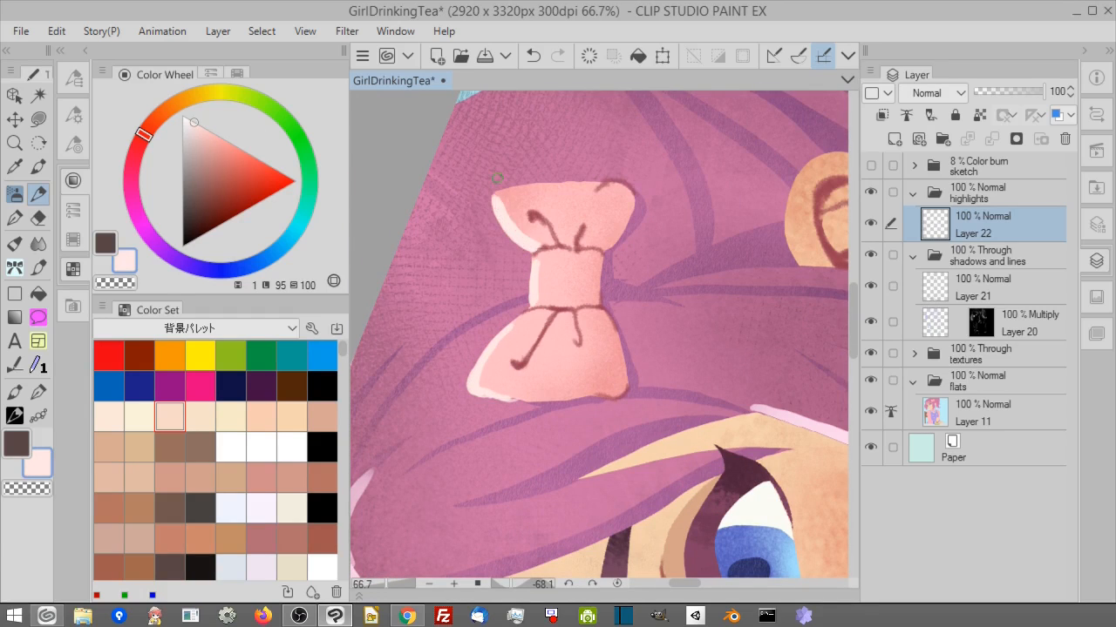
{"action": "left_click", "coordinate": [617, 584]}
Add pale highlights on the nose and lower lip, and draw short brown blush lines on both cheeks.
{"action": "left_click", "coordinate": [428, 584]}
{"action": "left_click", "coordinate": [429, 584]}
{"action": "left_click_drag", "start_coordinate": [522, 558], "coordinate": [526, 455]}
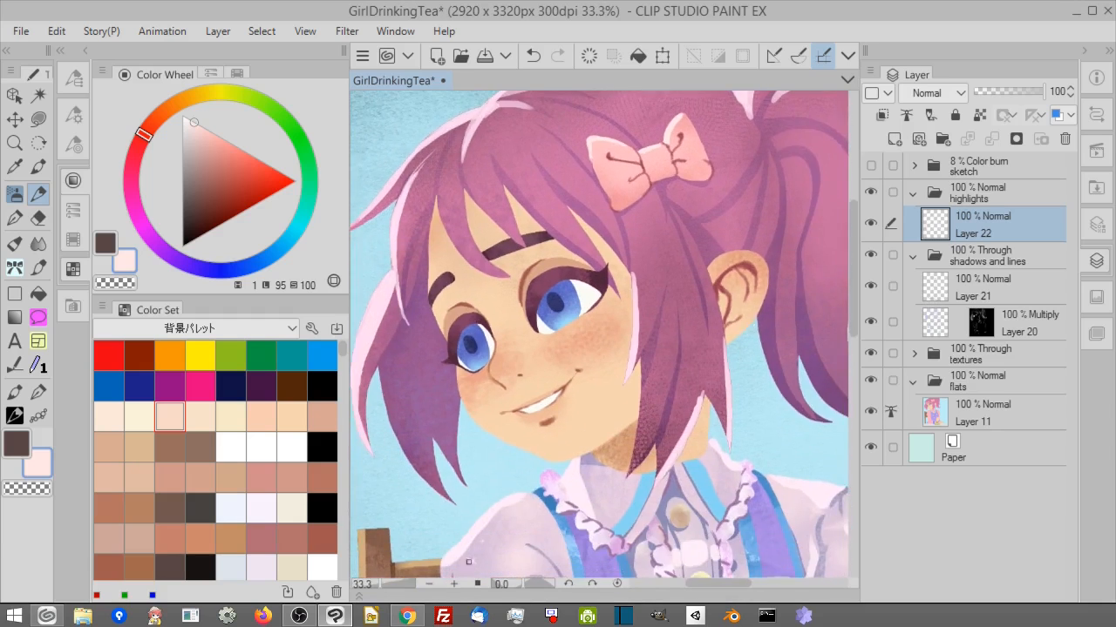
{"action": "scroll", "coordinate": [521, 440], "scroll_direction": "up", "scroll_amount": 2}
{"action": "left_click_drag", "start_coordinate": [771, 316], "coordinate": [751, 366]}
{"action": "left_click_drag", "start_coordinate": [467, 328], "coordinate": [467, 341]}
{"action": "left_click_drag", "start_coordinate": [785, 270], "coordinate": [766, 260]}
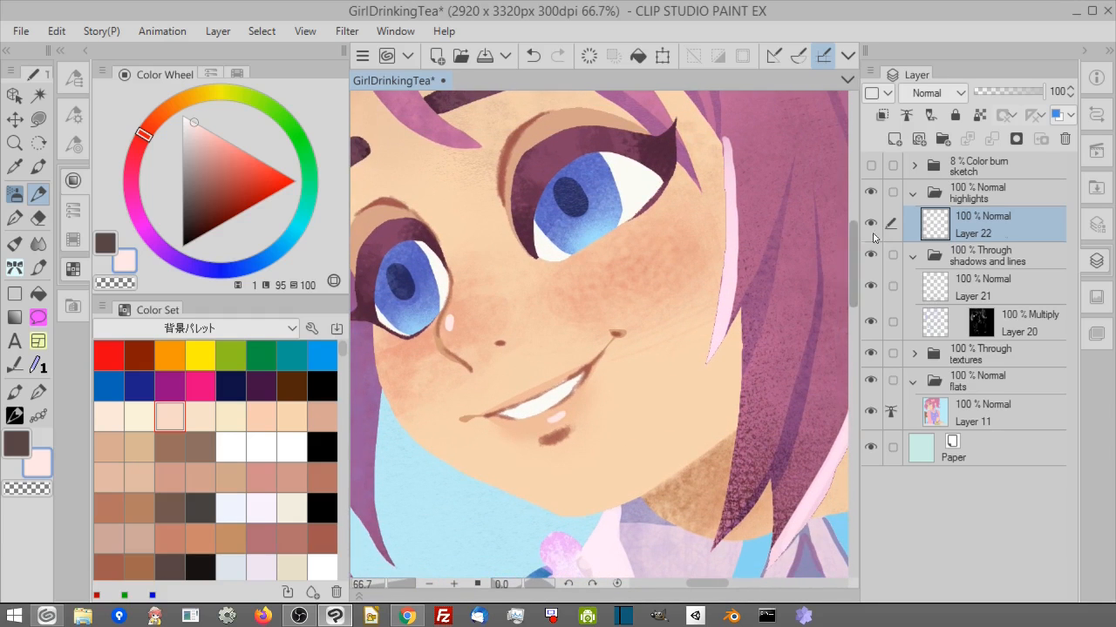
{"action": "left_click", "coordinate": [945, 297]}
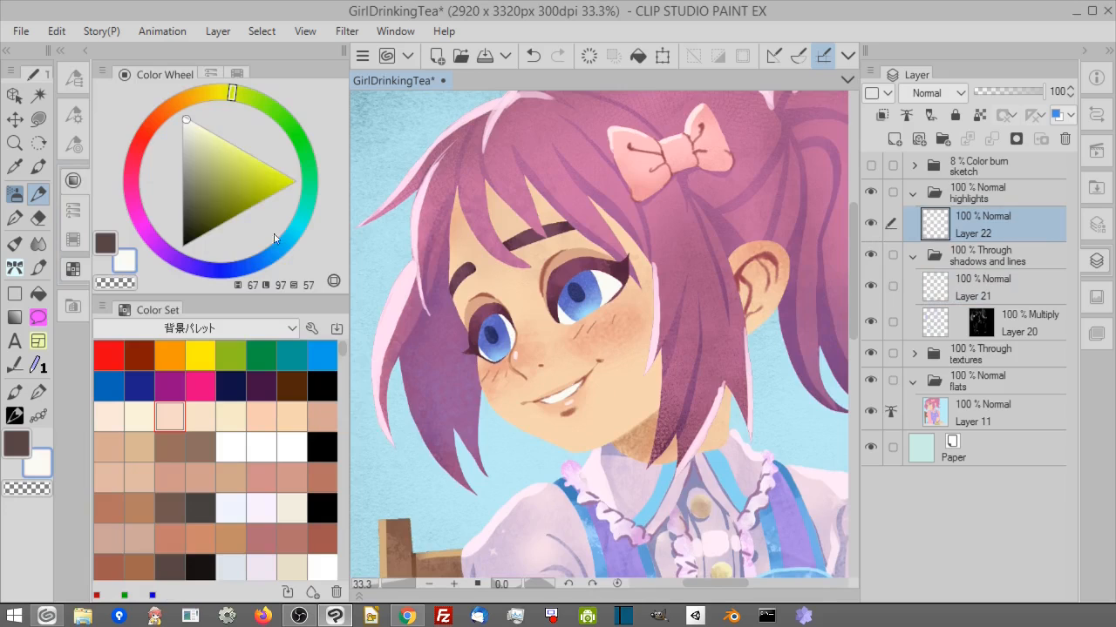
Try pale blue highlight spots on both irises and undo them.
{"action": "left_click", "coordinate": [269, 256]}
{"action": "left_click", "coordinate": [203, 130]}
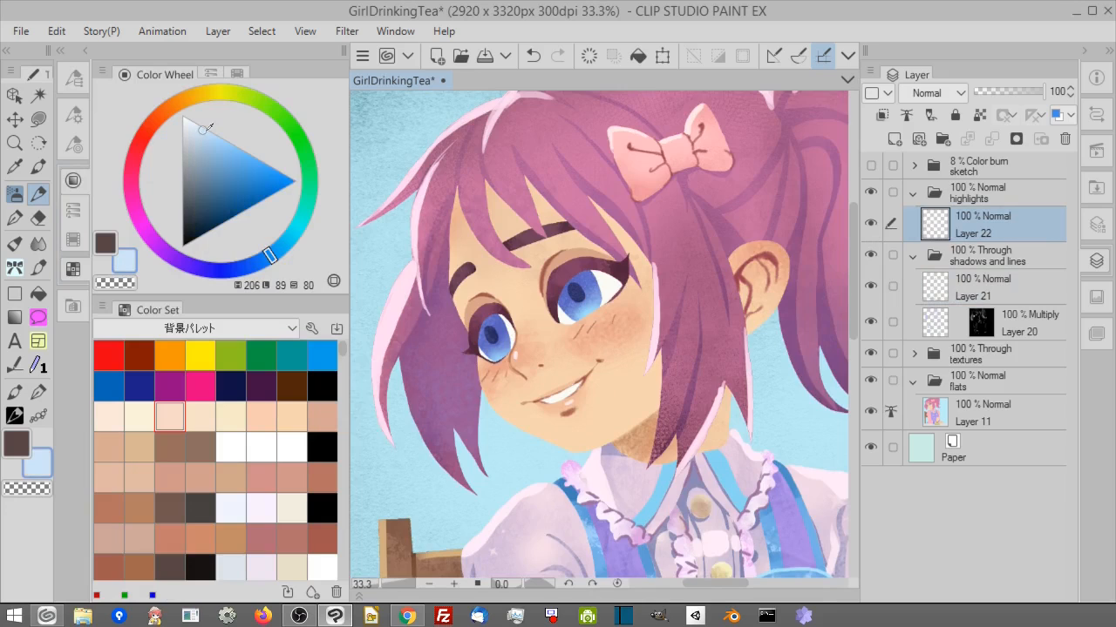
{"action": "left_click", "coordinate": [453, 585]}
{"action": "left_click", "coordinate": [453, 585]}
{"action": "left_click_drag", "start_coordinate": [528, 268], "coordinate": [528, 254]}
{"action": "left_click_drag", "start_coordinate": [754, 255], "coordinate": [831, 226]}
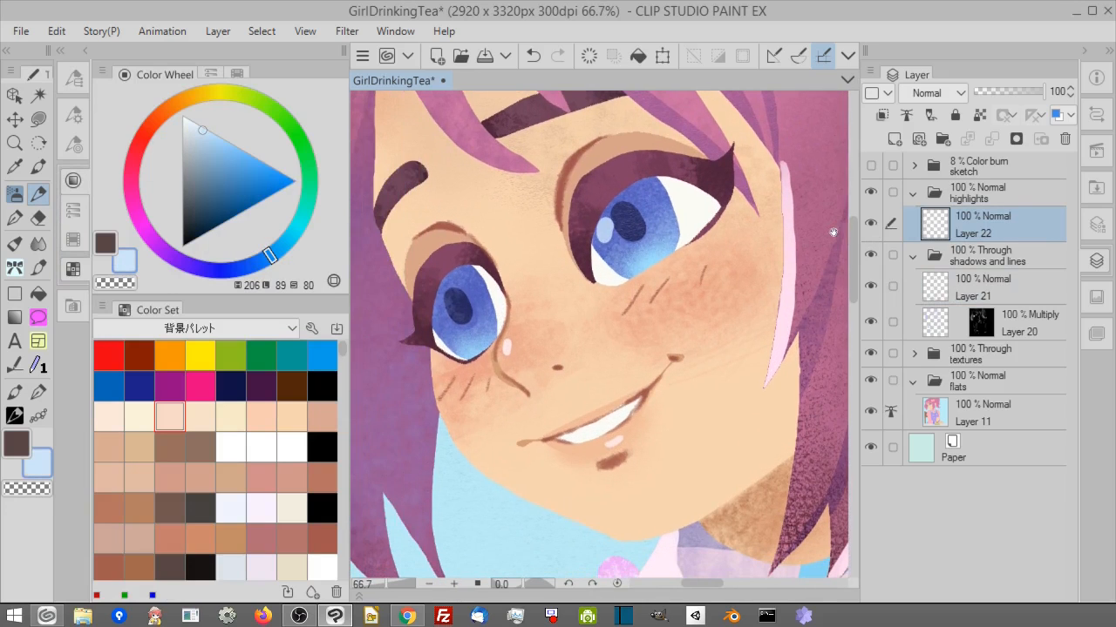
{"action": "left_click_drag", "start_coordinate": [439, 305], "coordinate": [439, 321]}
{"action": "left_click", "coordinate": [535, 57]}
{"action": "left_click", "coordinate": [535, 56]}
Paint white highlight spots beside the pupils in both irises.
{"action": "left_click", "coordinate": [183, 116]}
{"action": "left_click_drag", "start_coordinate": [609, 233], "coordinate": [607, 223]}
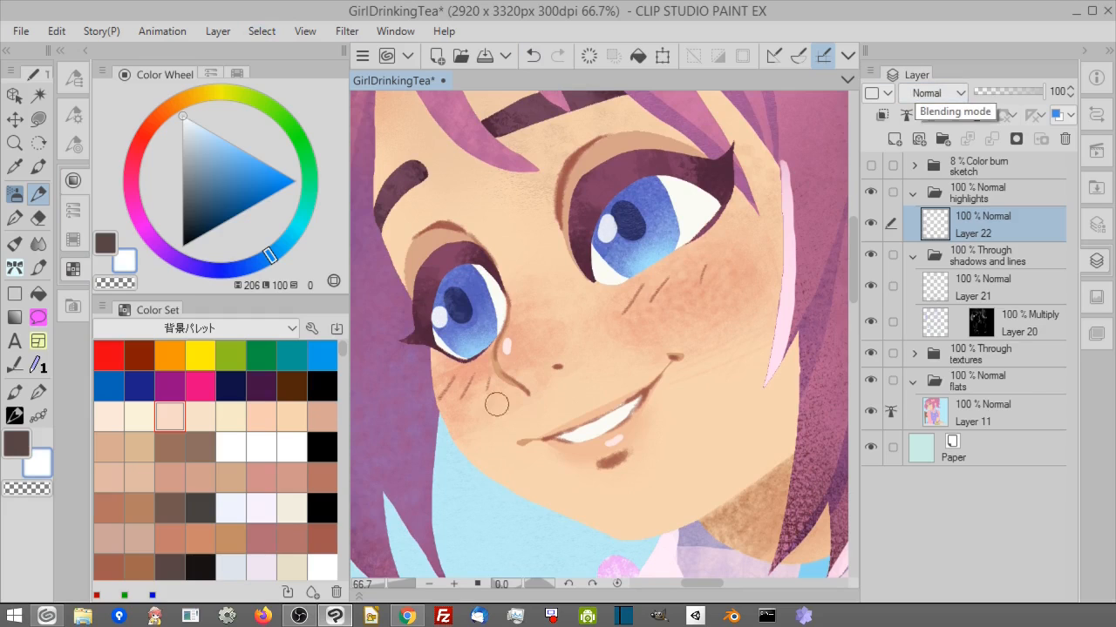
{"action": "left_click", "coordinate": [970, 287]}
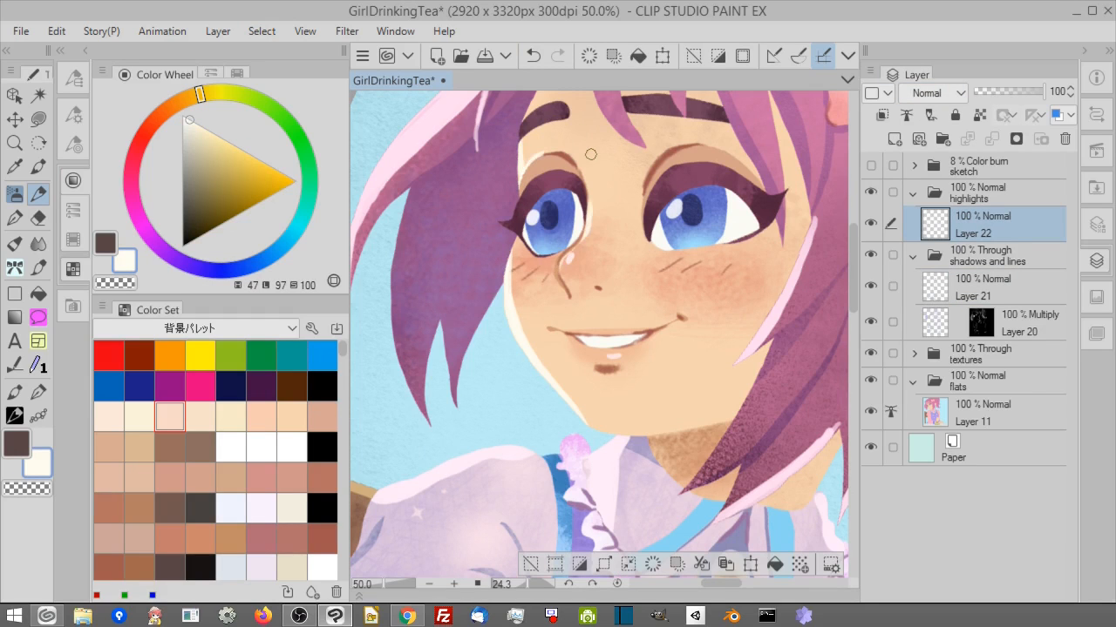
Undo the last two highlight strokes, reset the canvas rotation and extend the cream rim highlight along the jaw.
{"action": "key", "text": "ctrl+z"}
{"action": "key", "text": "ctrl+z"}
{"action": "left_click", "coordinate": [616, 583]}
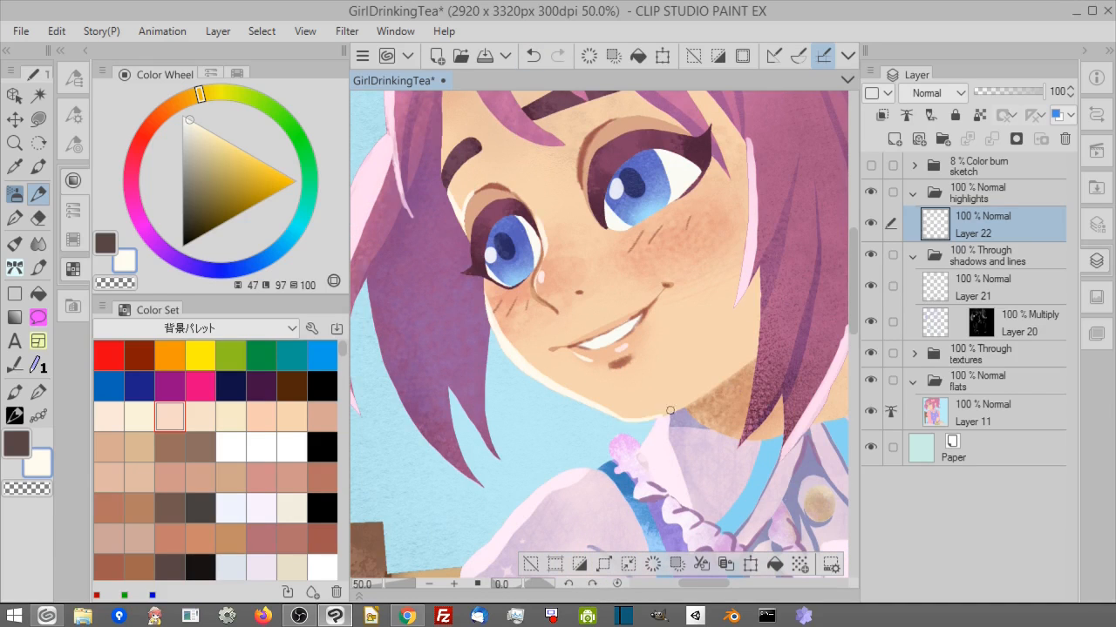
{"action": "scroll", "coordinate": [572, 544], "scroll_direction": "down", "scroll_amount": 1}
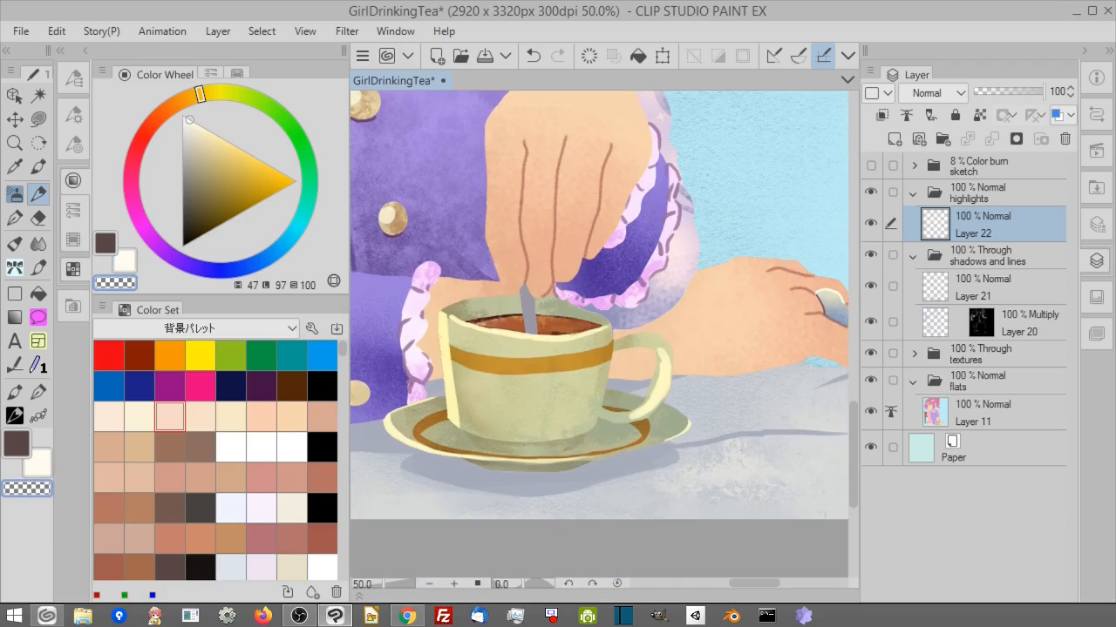
Paint light orange reflection strokes on the tea surface inside the cup.
{"action": "left_click", "coordinate": [166, 109]}
{"action": "left_click_drag", "start_coordinate": [167, 110], "coordinate": [171, 106]}
{"action": "left_click", "coordinate": [235, 167]}
{"action": "left_click_drag", "start_coordinate": [523, 583], "coordinate": [511, 584]}
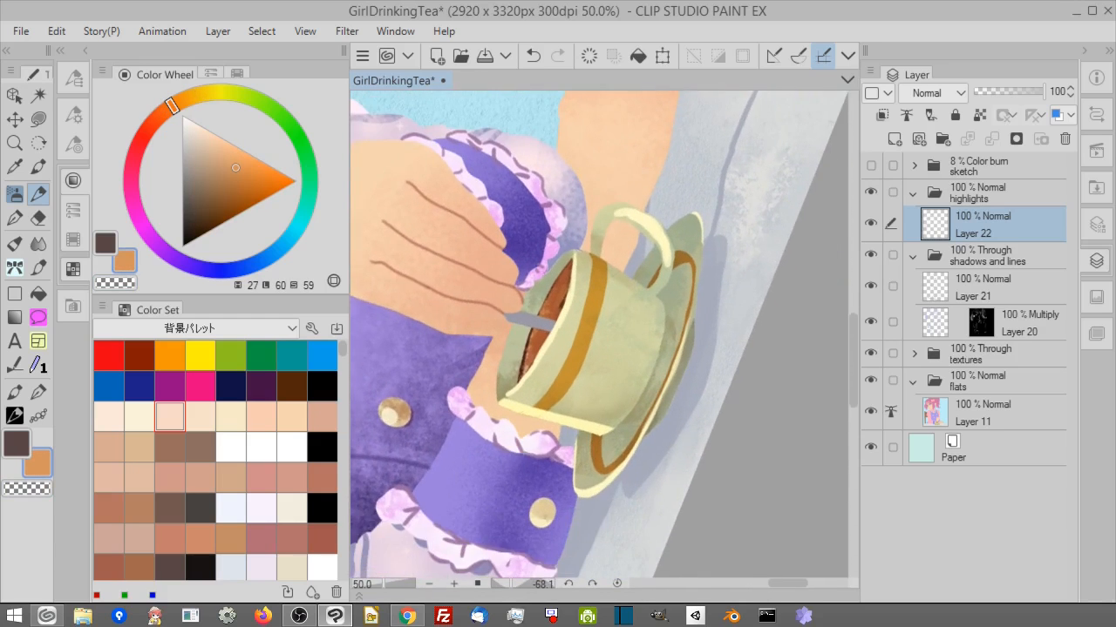
{"action": "left_click", "coordinate": [454, 584]}
{"action": "left_click_drag", "start_coordinate": [466, 328], "coordinate": [449, 378]}
{"action": "left_click", "coordinate": [229, 142]}
{"action": "left_click_drag", "start_coordinate": [450, 363], "coordinate": [443, 418]}
{"action": "left_click_drag", "start_coordinate": [477, 296], "coordinate": [499, 251]}
{"action": "left_click_drag", "start_coordinate": [478, 298], "coordinate": [510, 233]}
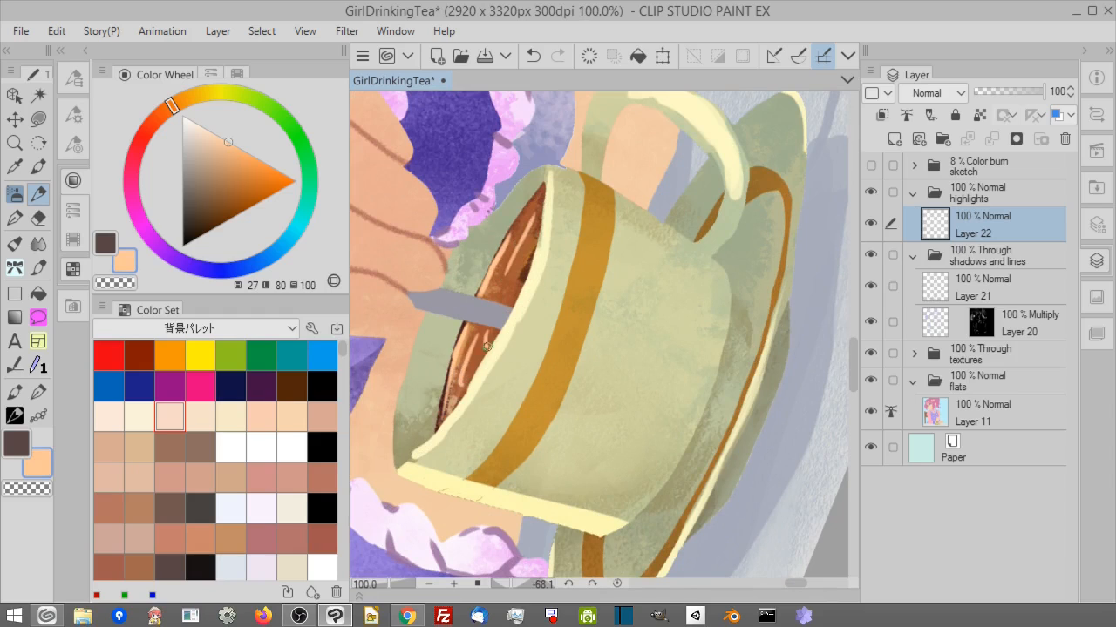
Undo the last reflection stroke and paint thinner curved light orange reflections along the edges of the tea surface.
{"action": "left_click", "coordinate": [532, 55]}
{"action": "left_click_drag", "start_coordinate": [499, 289], "coordinate": [527, 241]}
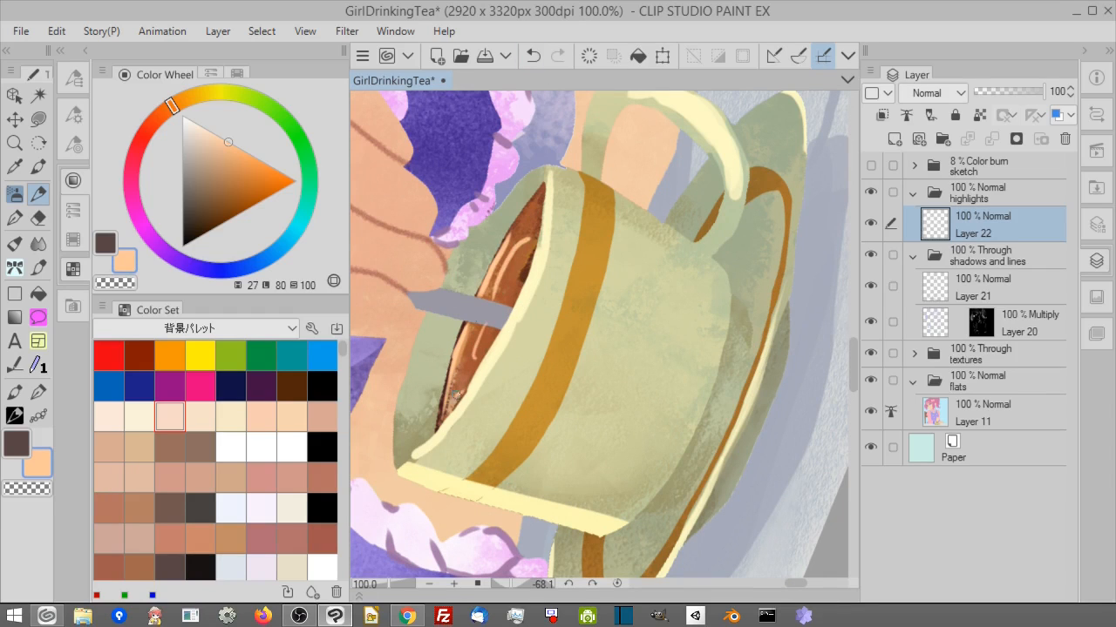
{"action": "left_click_drag", "start_coordinate": [456, 395], "coordinate": [456, 367]}
{"action": "mouse_move", "coordinate": [538, 219]}
{"action": "left_mouse_down"}
{"action": "mouse_move", "coordinate": [514, 240]}
{"action": "mouse_move", "coordinate": [542, 189]}
{"action": "left_mouse_up"}
{"action": "left_click", "coordinate": [529, 278], "text": "alt"}
{"action": "mouse_move", "coordinate": [527, 276]}
{"action": "left_mouse_down"}
{"action": "mouse_move", "coordinate": [517, 300]}
{"action": "mouse_move", "coordinate": [533, 210]}
{"action": "left_mouse_up"}
Touch up the end of the cup's cream rim highlight and reset the canvas rotation.
{"action": "left_click", "coordinate": [417, 463], "text": "alt"}
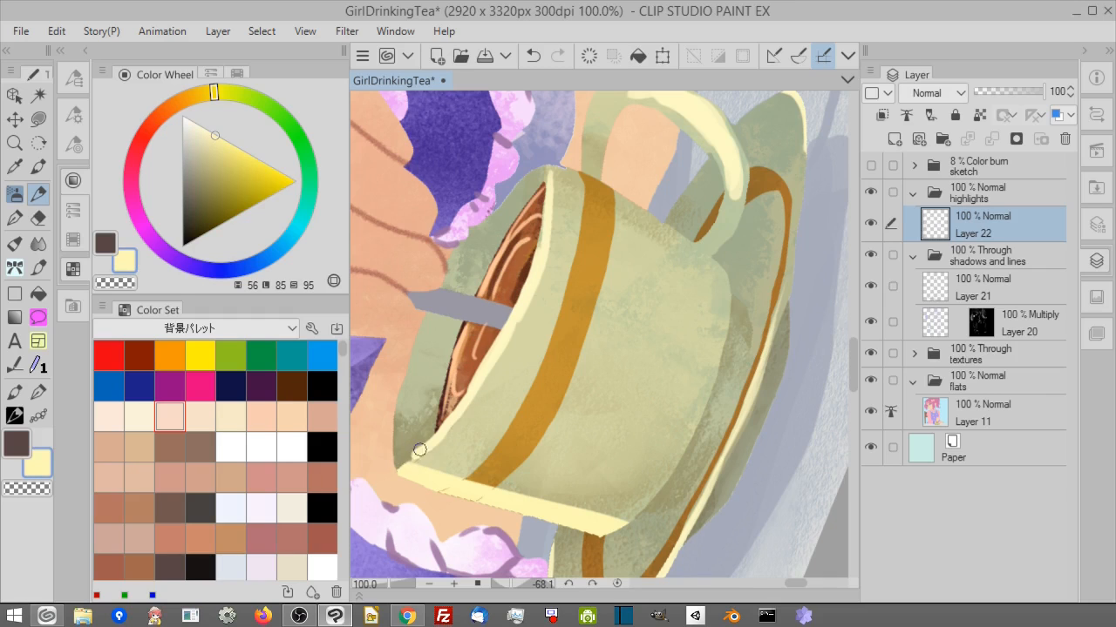
{"action": "mouse_move", "coordinate": [415, 460]}
{"action": "left_mouse_down"}
{"action": "mouse_move", "coordinate": [406, 369]}
{"action": "mouse_move", "coordinate": [420, 329]}
{"action": "mouse_move", "coordinate": [402, 447]}
{"action": "left_mouse_up"}
{"action": "key", "text": "c"}
{"action": "left_click", "coordinate": [616, 584]}
Touch up the saucer's brown ring and the dark green line details around the cup's base, undoing the last stroke.
{"action": "left_click_drag", "start_coordinate": [609, 396], "coordinate": [616, 400]}
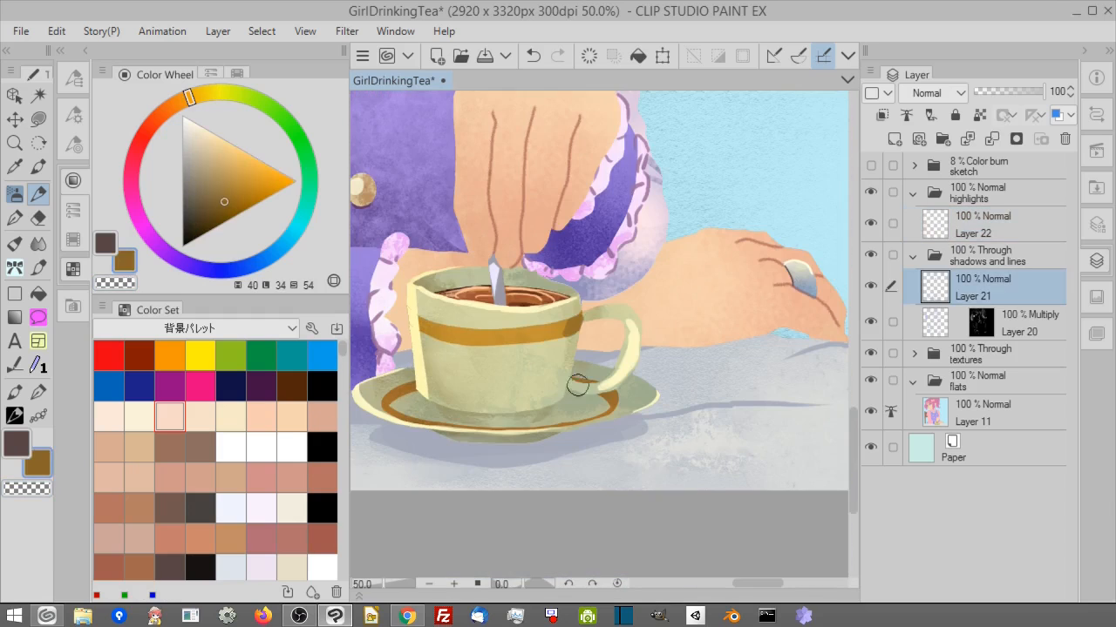
{"action": "left_click", "coordinate": [578, 385], "text": "alt"}
{"action": "left_click_drag", "start_coordinate": [534, 584], "coordinate": [541, 585]}
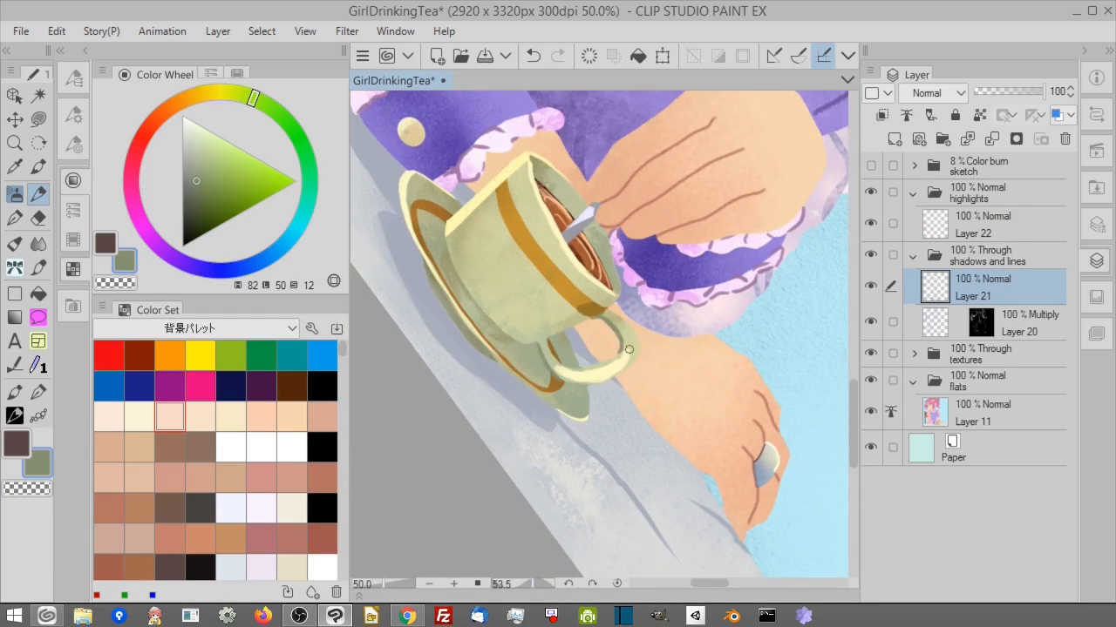
{"action": "left_click_drag", "start_coordinate": [506, 371], "coordinate": [552, 408]}
{"action": "left_click", "coordinate": [194, 205]}
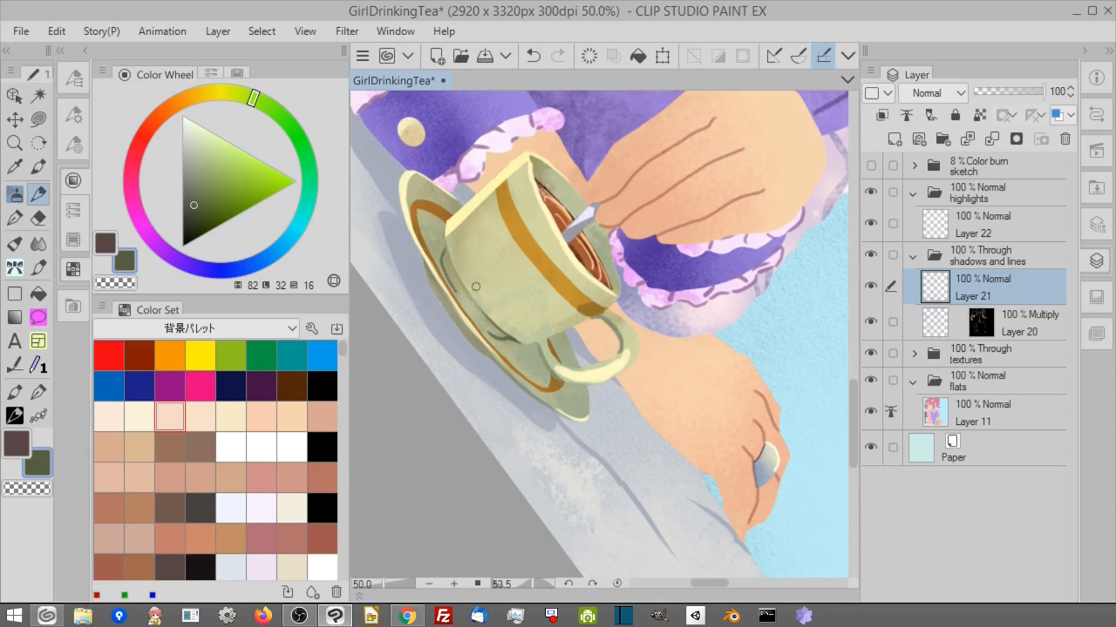
{"action": "left_click", "coordinate": [533, 55]}
Paint a cream highlight at the lit bottom corner of the teacup on the highlights layer, Layer 22.
{"action": "left_click", "coordinate": [106, 243]}
{"action": "left_click", "coordinate": [985, 224]}
{"action": "left_click", "coordinate": [462, 218], "text": "alt"}
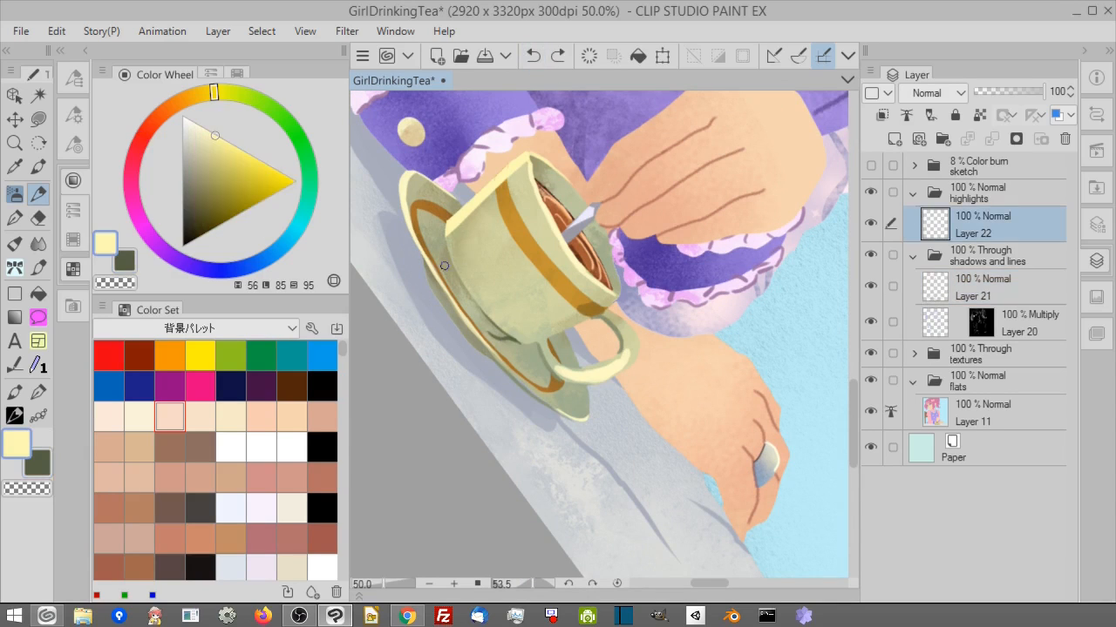
{"action": "left_click_drag", "start_coordinate": [448, 250], "coordinate": [451, 211]}
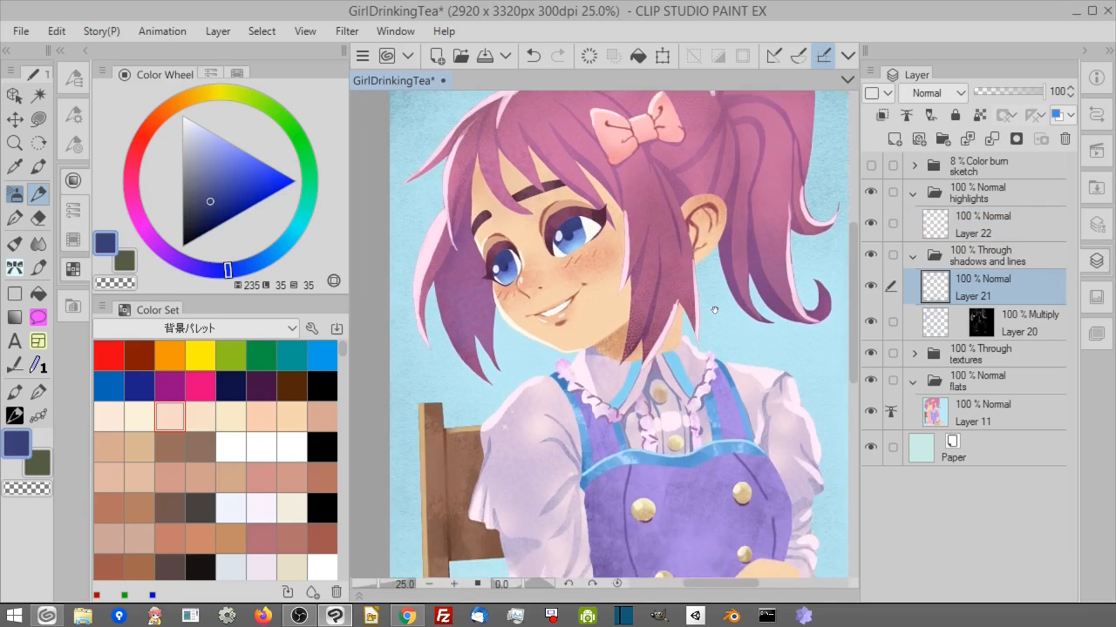
Try a short dark blue line stroke on Layer 21 and undo it.
{"action": "left_click_drag", "start_coordinate": [828, 297], "coordinate": [715, 381]}
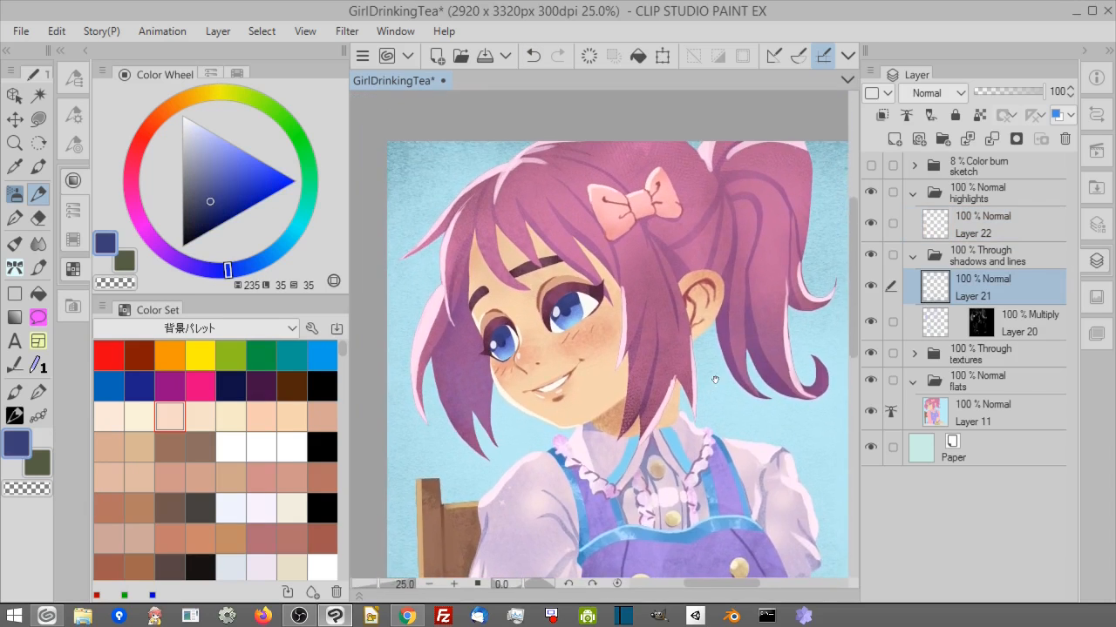
{"action": "left_click", "coordinate": [453, 585]}
{"action": "left_click_drag", "start_coordinate": [387, 364], "coordinate": [392, 375]}
{"action": "left_click", "coordinate": [533, 58]}
{"action": "left_click", "coordinate": [46, 491]}
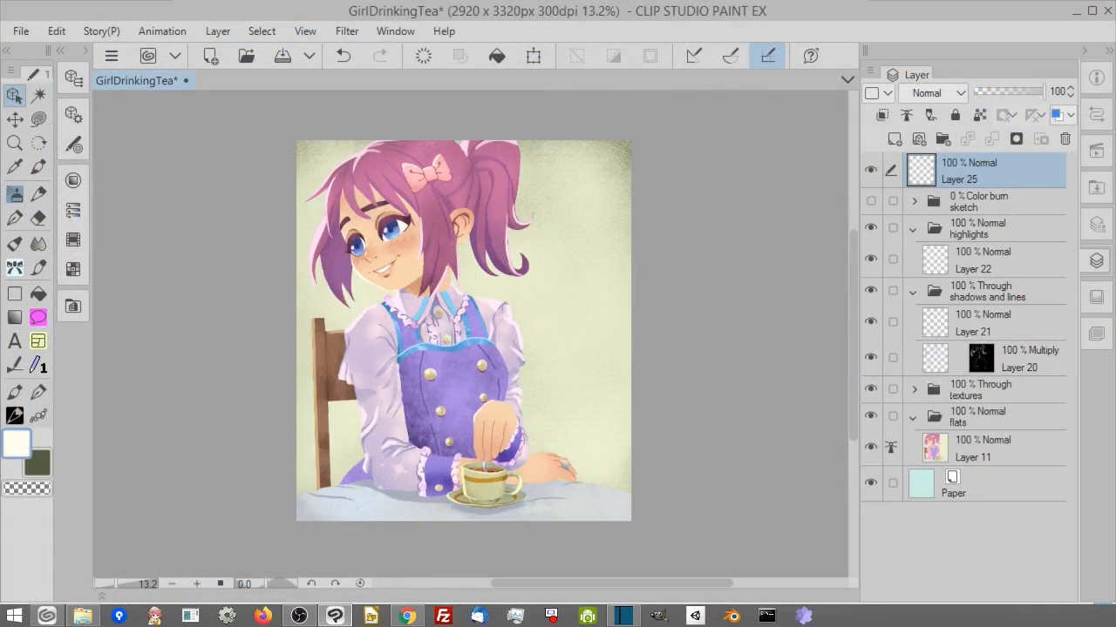
Auto-select the plain background around the girl and place the 3D lounge interior material (中世風ラウンジ) in it.
{"action": "left_click", "coordinate": [39, 94]}
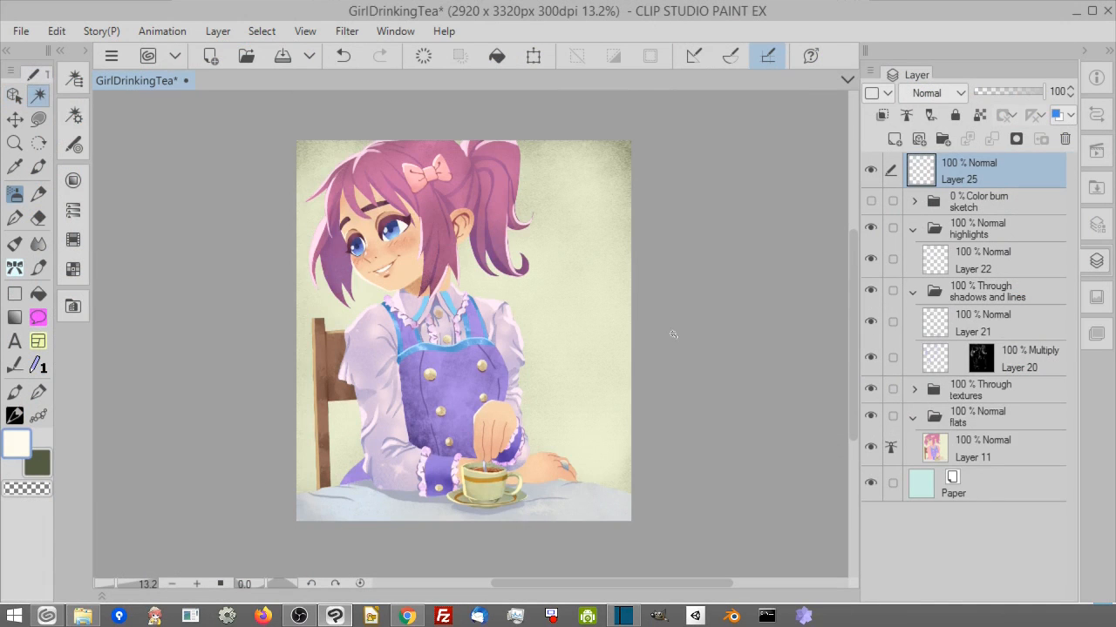
{"action": "left_click", "coordinate": [579, 288]}
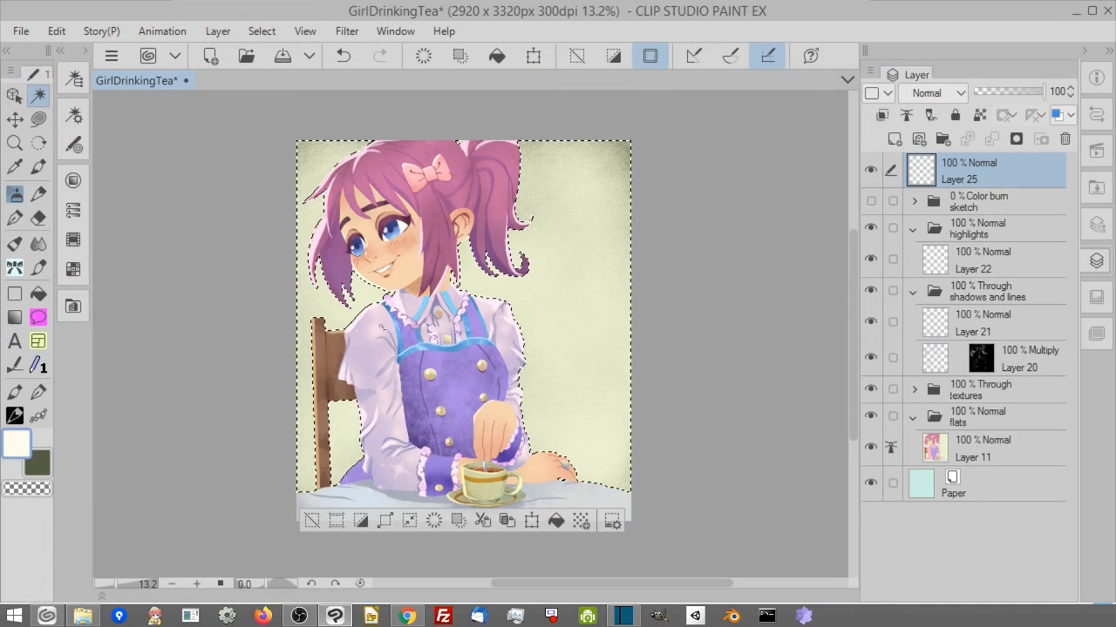
{"action": "left_click", "coordinate": [73, 306]}
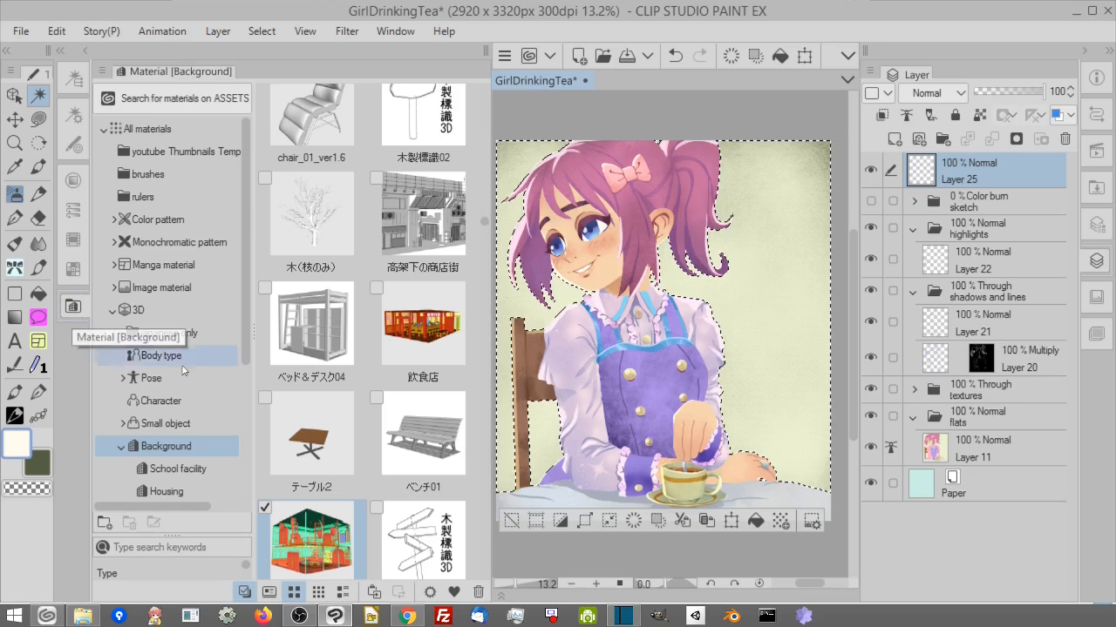
{"action": "left_click_drag", "start_coordinate": [305, 542], "coordinate": [775, 375]}
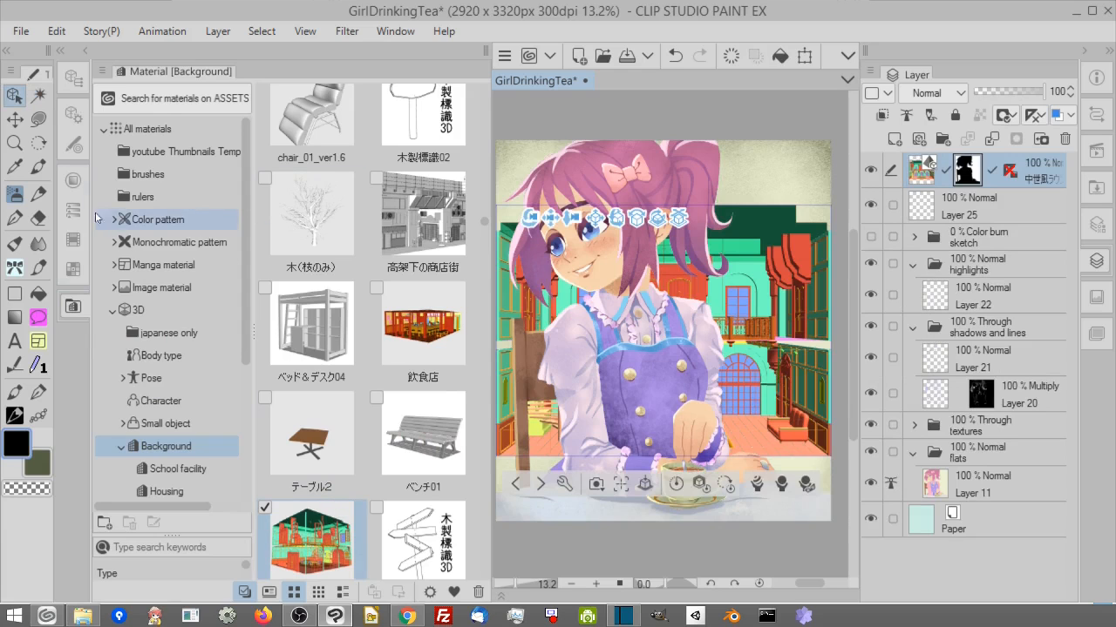
{"action": "left_click", "coordinate": [73, 310]}
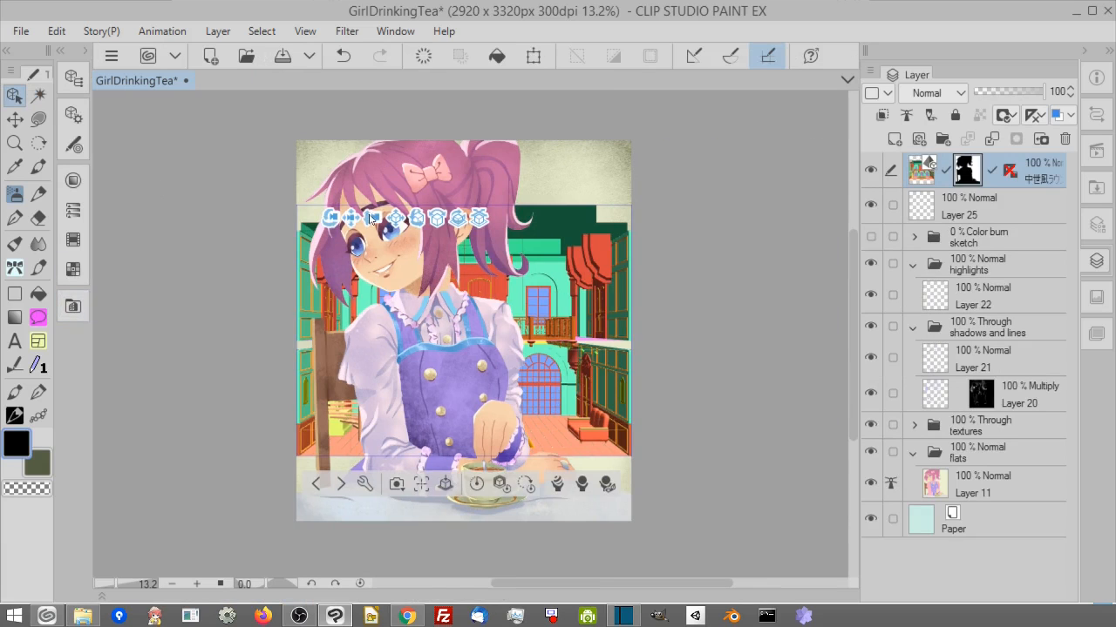
Move the 3D camera into the lounge and shift the view to show the floor, table and chairs behind the girl.
{"action": "left_click_drag", "start_coordinate": [371, 229], "coordinate": [347, 421]}
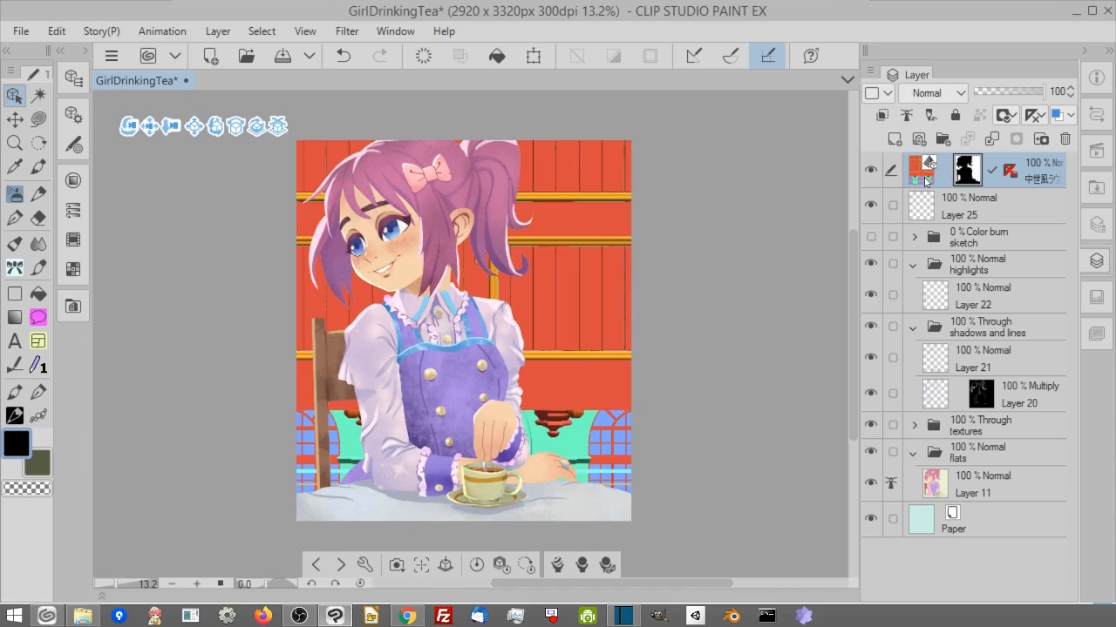
{"action": "left_click", "coordinate": [926, 180]}
{"action": "left_click", "coordinate": [14, 120]}
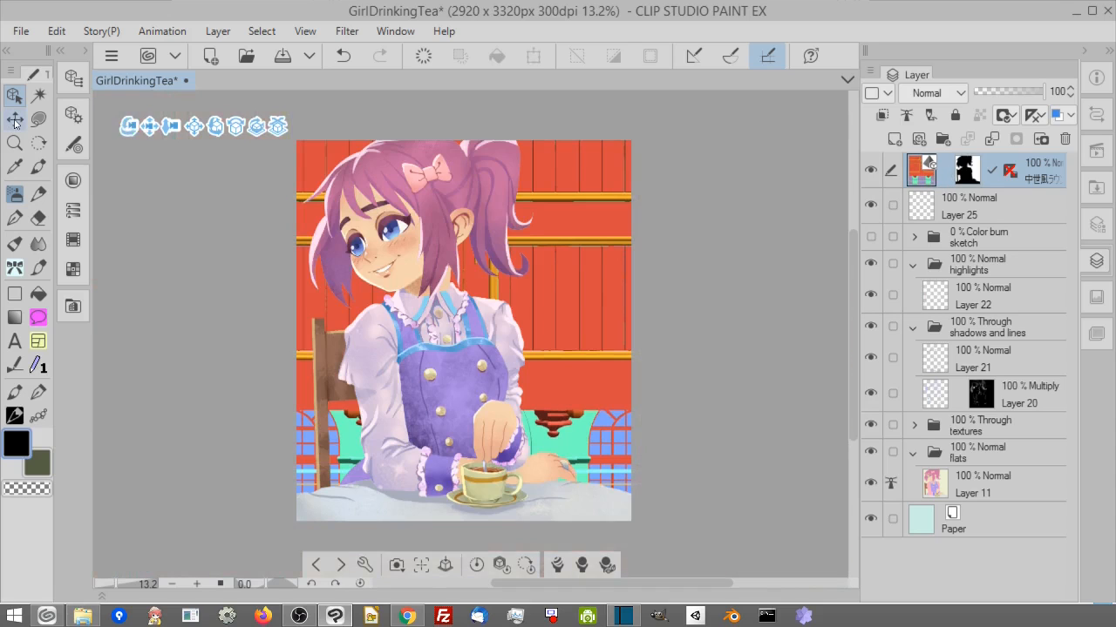
{"action": "left_click_drag", "start_coordinate": [617, 444], "coordinate": [630, 202]}
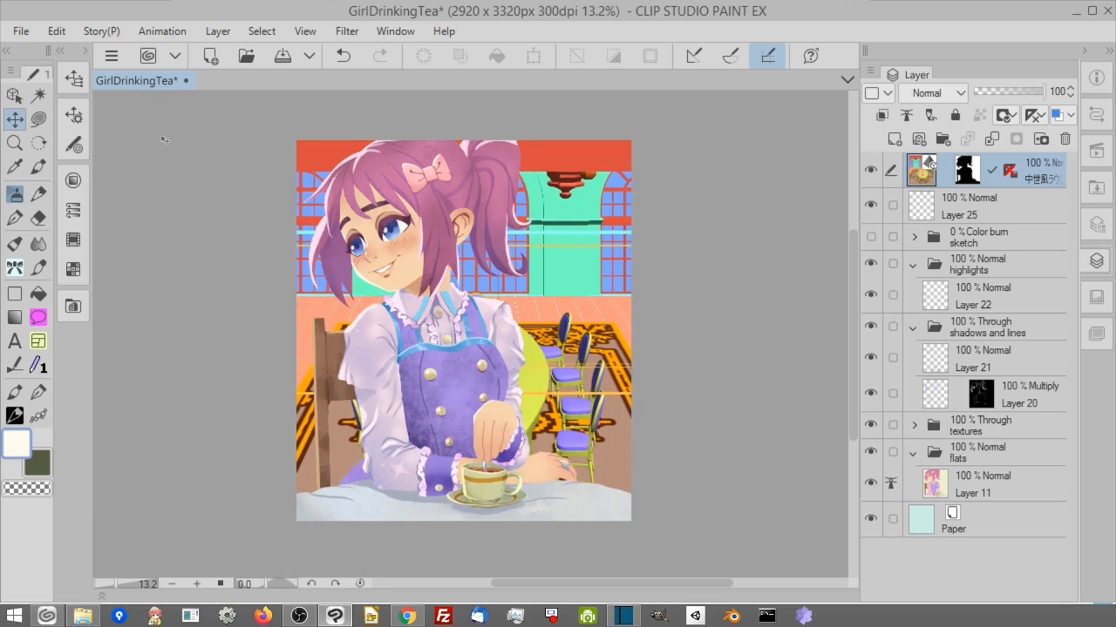
Rotate the lounge camera to a lower angle facing the dining table and arched windows, and check it with the girl.
{"action": "left_click", "coordinate": [14, 95]}
{"action": "left_click_drag", "start_coordinate": [136, 133], "coordinate": [29, 81]}
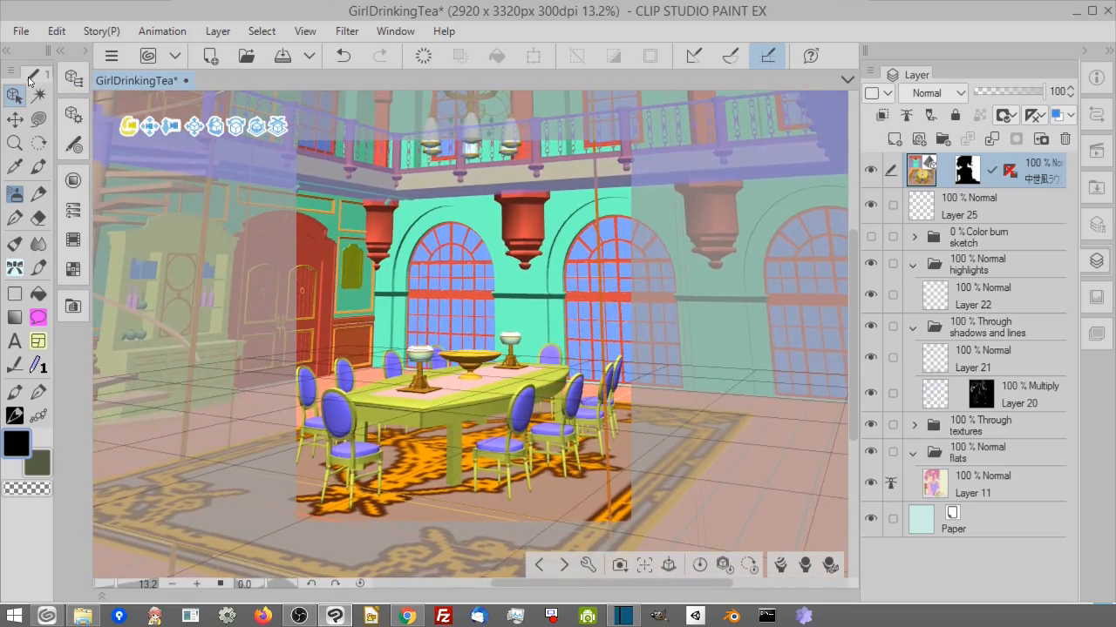
{"action": "left_click", "coordinate": [911, 205]}
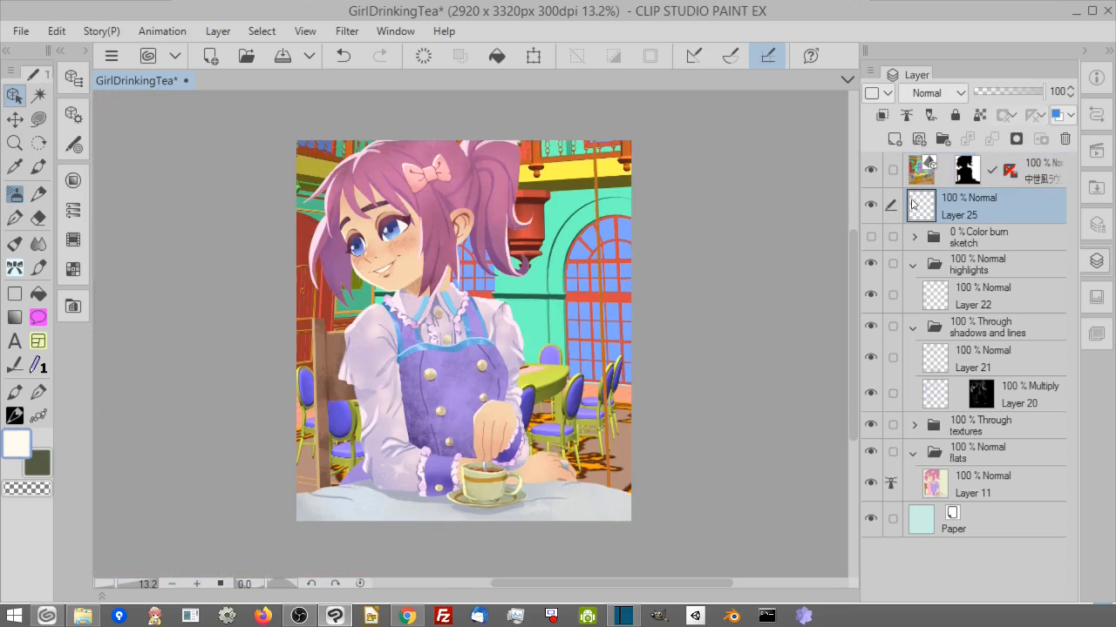
{"action": "left_click_drag", "start_coordinate": [625, 333], "coordinate": [641, 310]}
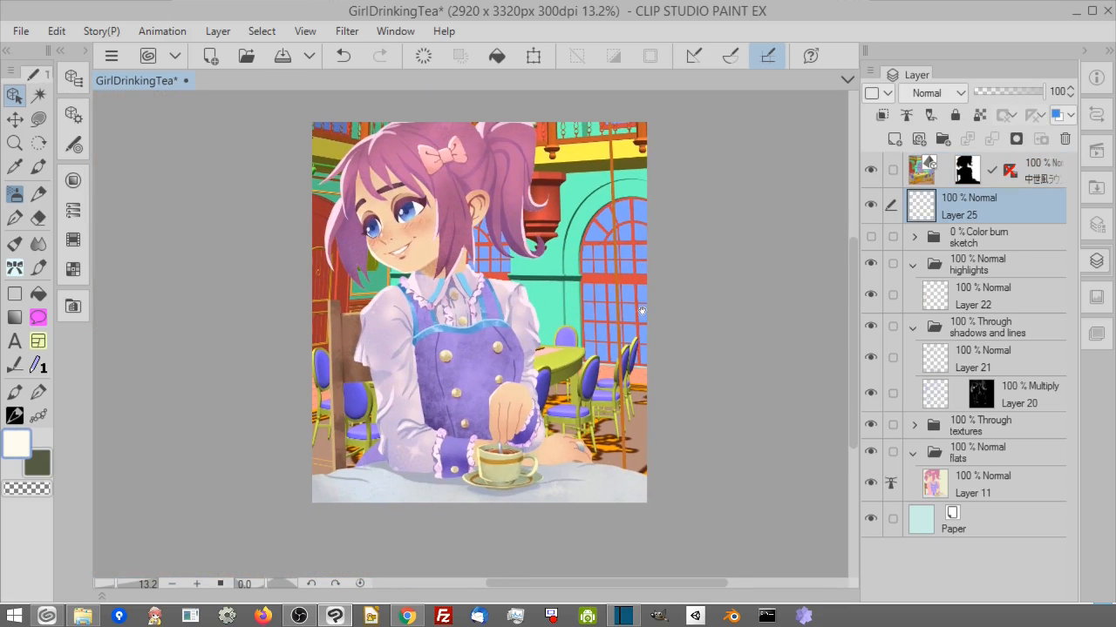
Refine the lounge's camera angle and distance to enlarge the dining table and windows, and check the composition.
{"action": "left_click", "coordinate": [925, 169]}
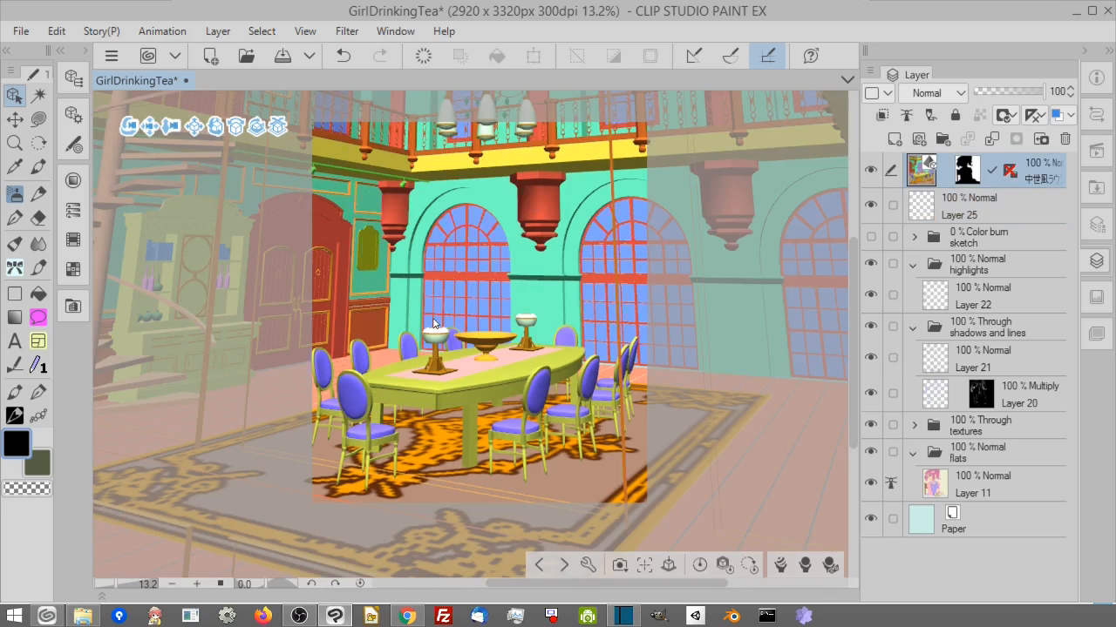
{"action": "left_click_drag", "start_coordinate": [433, 319], "coordinate": [435, 317]}
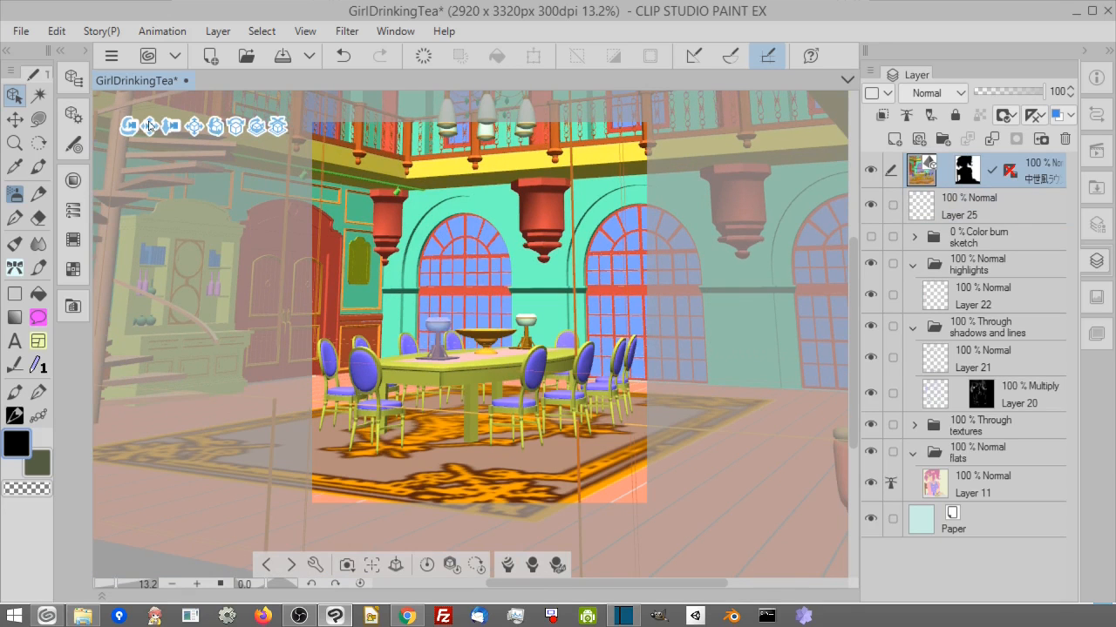
{"action": "left_click_drag", "start_coordinate": [170, 128], "coordinate": [106, 128]}
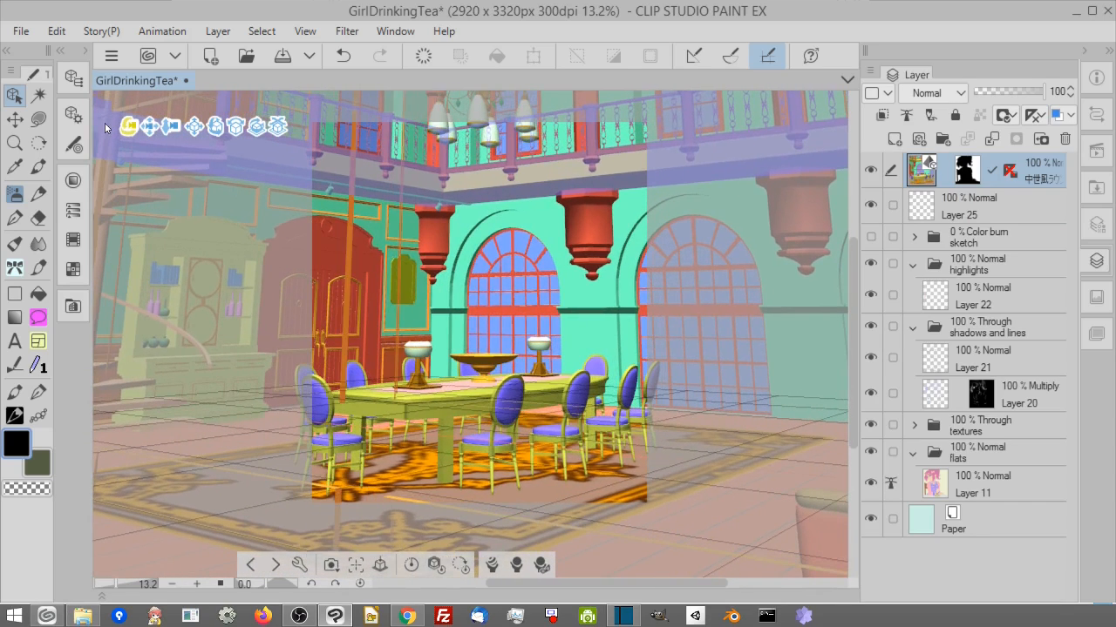
{"action": "left_click", "coordinate": [348, 240]}
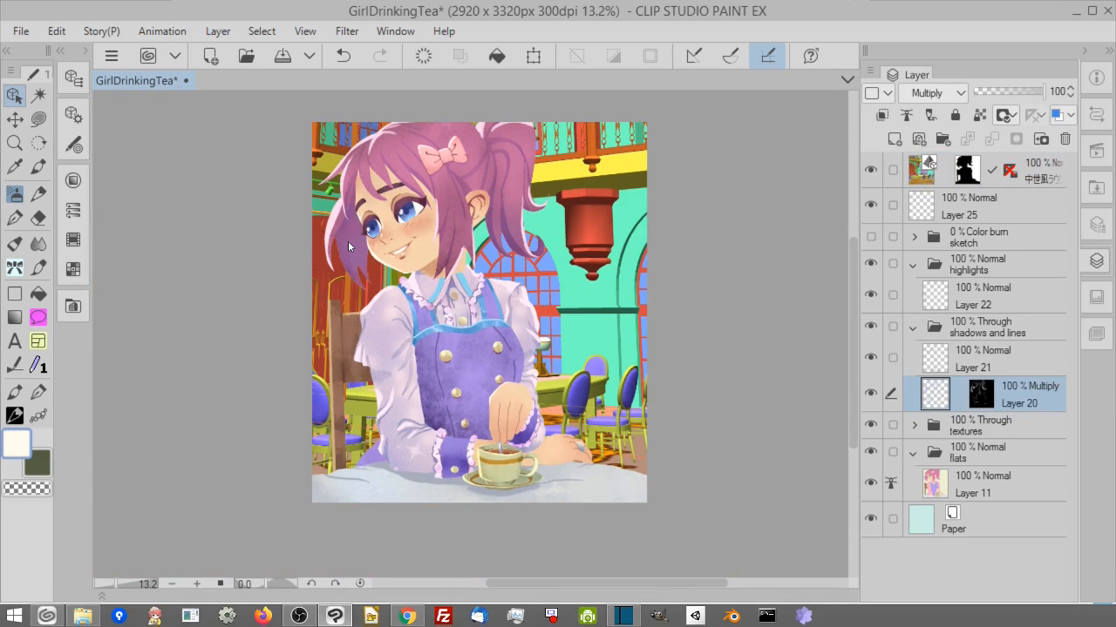
Shift and enlarge the lounge view so an arched window, the set table and two chairs appear beside the girl.
{"action": "left_click", "coordinate": [927, 171]}
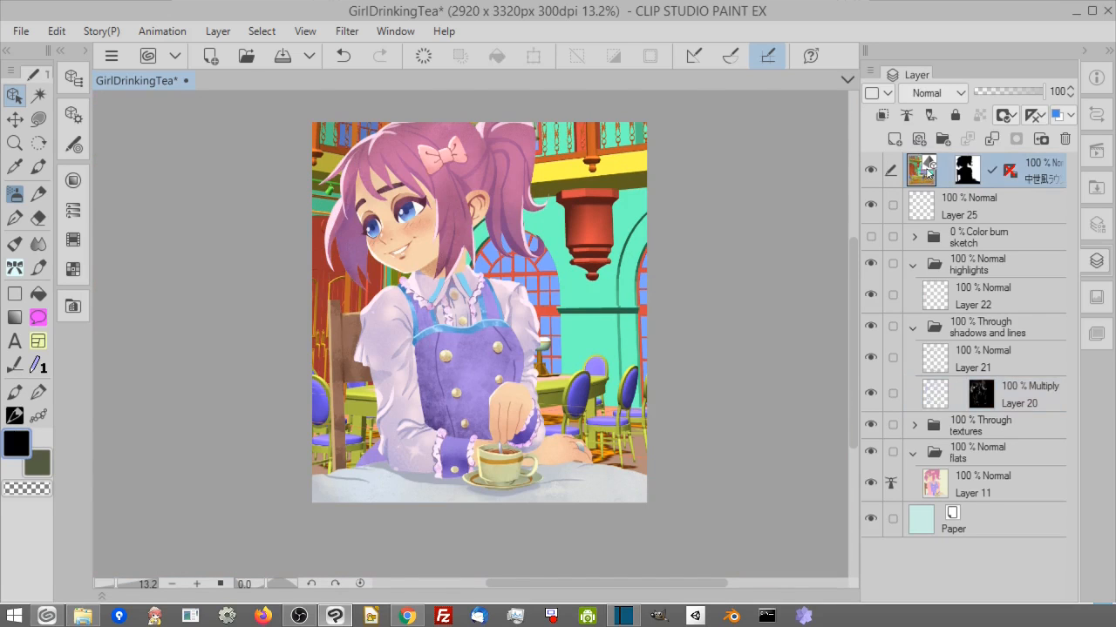
{"action": "left_click", "coordinate": [16, 123]}
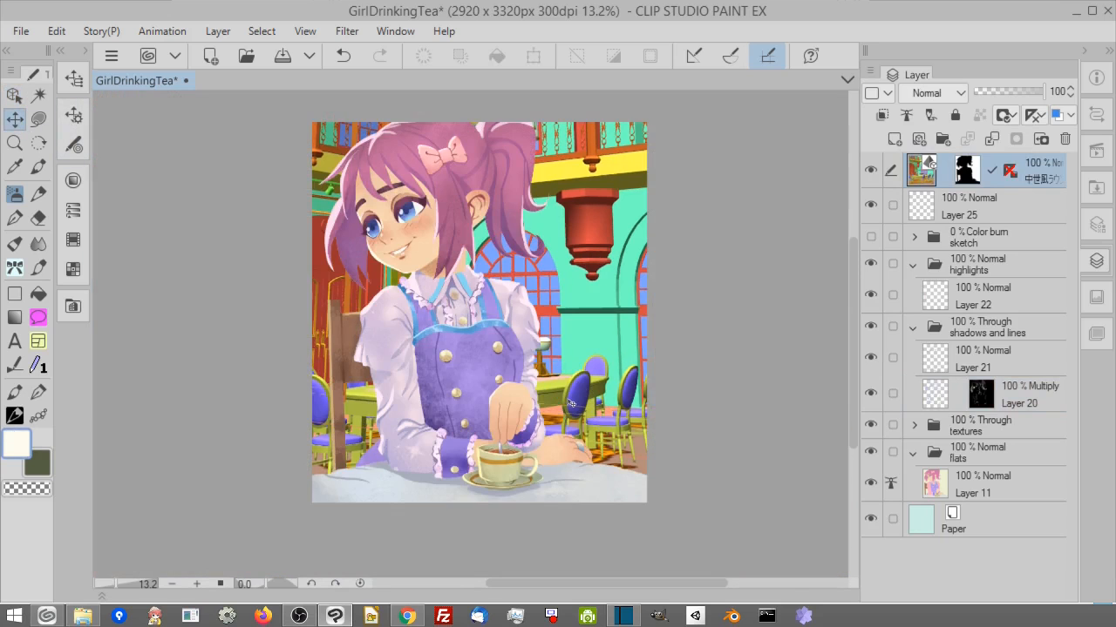
{"action": "left_click_drag", "start_coordinate": [572, 403], "coordinate": [641, 385]}
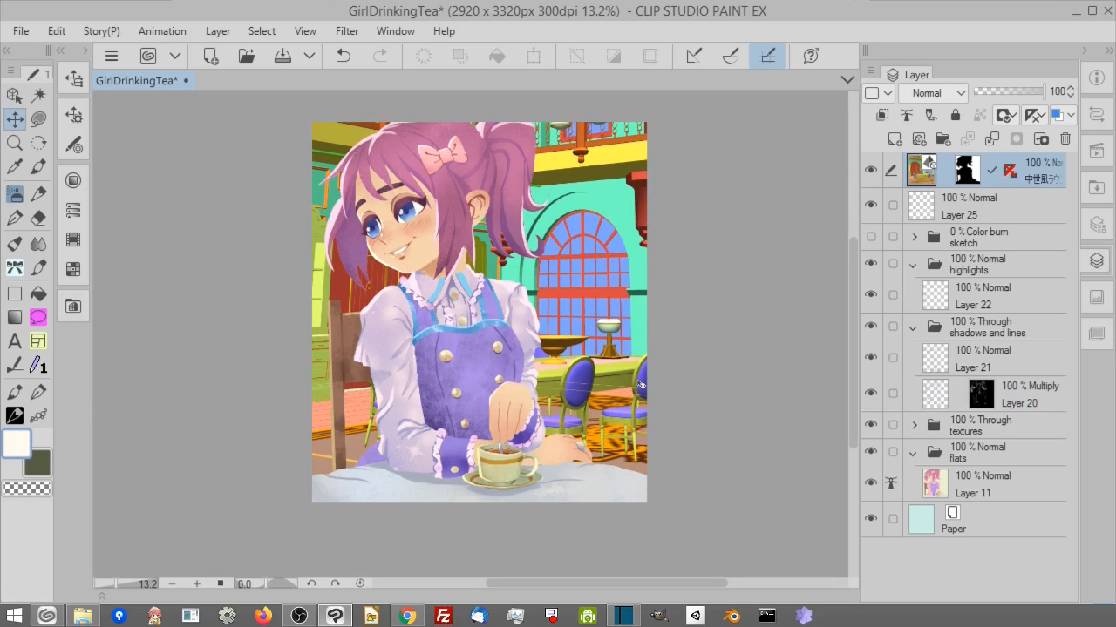
{"action": "scroll", "coordinate": [583, 400], "scroll_direction": "up", "scroll_amount": 3}
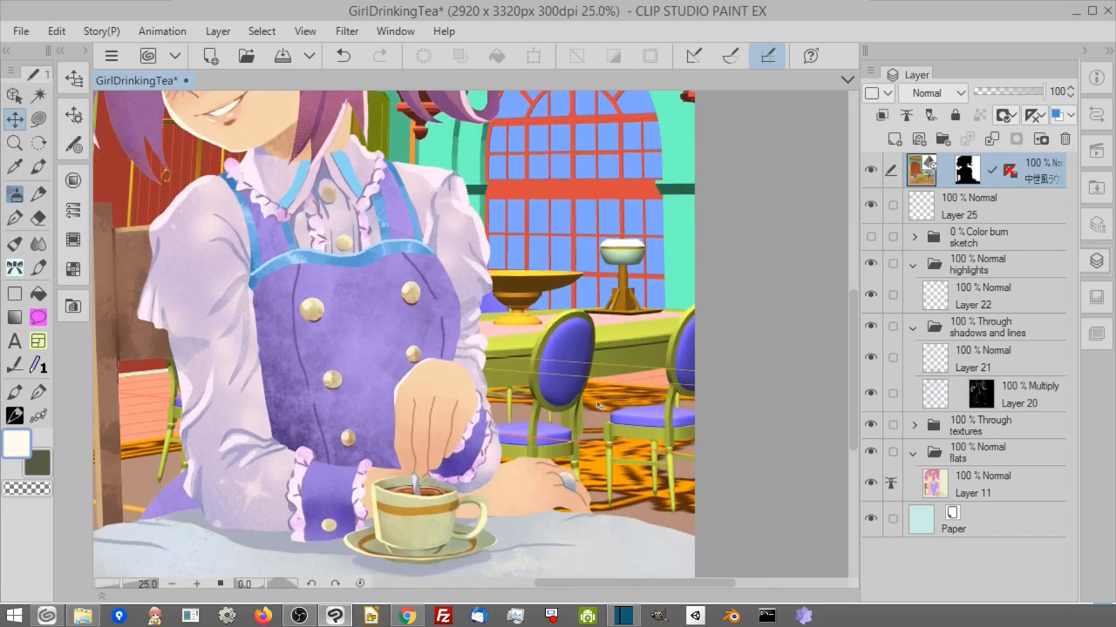
{"action": "scroll", "coordinate": [600, 405], "scroll_direction": "up", "scroll_amount": 3}
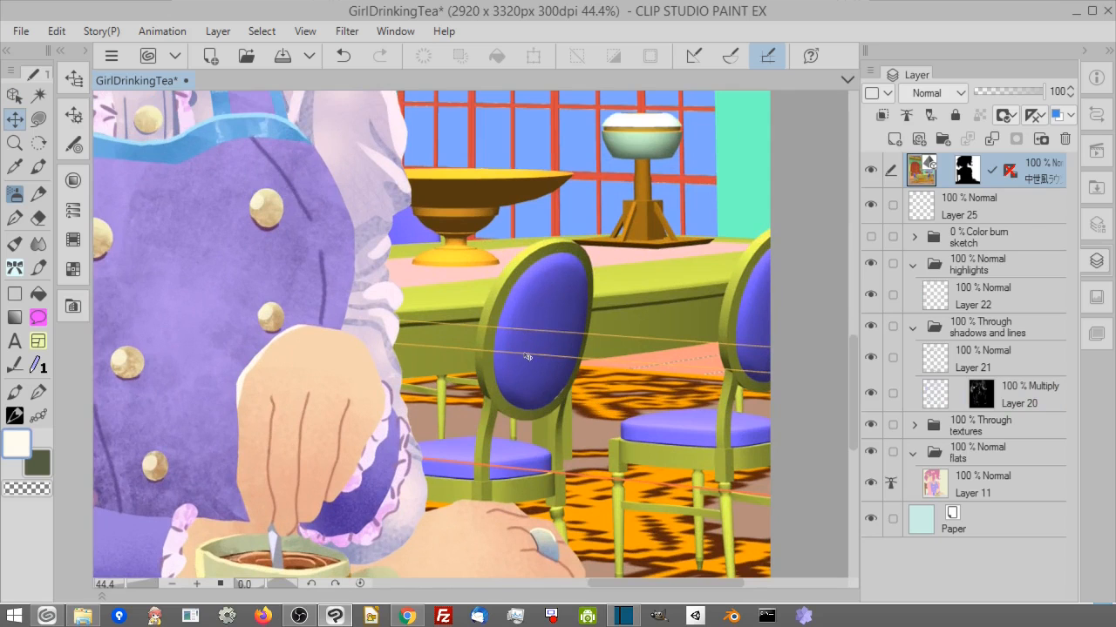
{"action": "scroll", "coordinate": [533, 338], "scroll_direction": "down", "scroll_amount": 4}
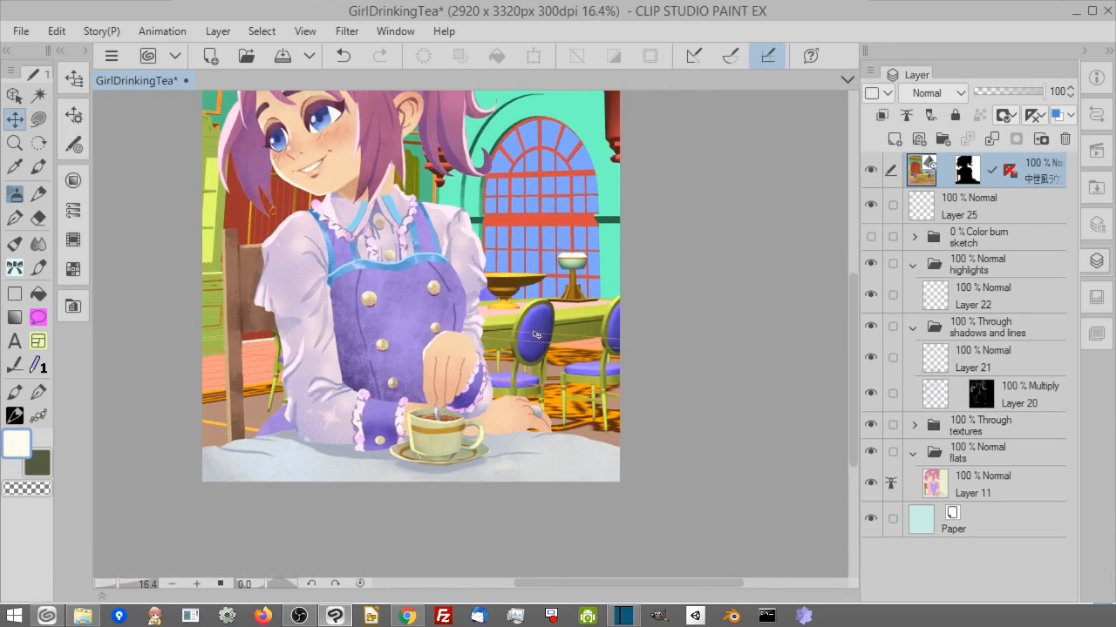
{"action": "scroll", "coordinate": [453, 330], "scroll_direction": "up", "scroll_amount": 1}
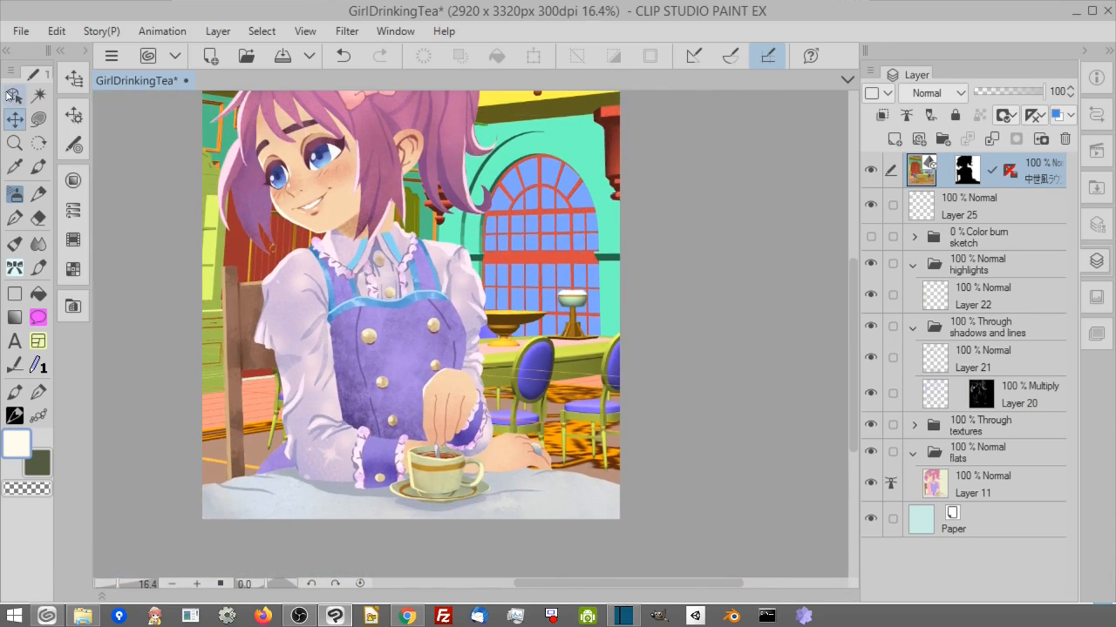
Open the lounge model's object list and expand its midaxle and floor groups into individual parts.
{"action": "left_click", "coordinate": [13, 95]}
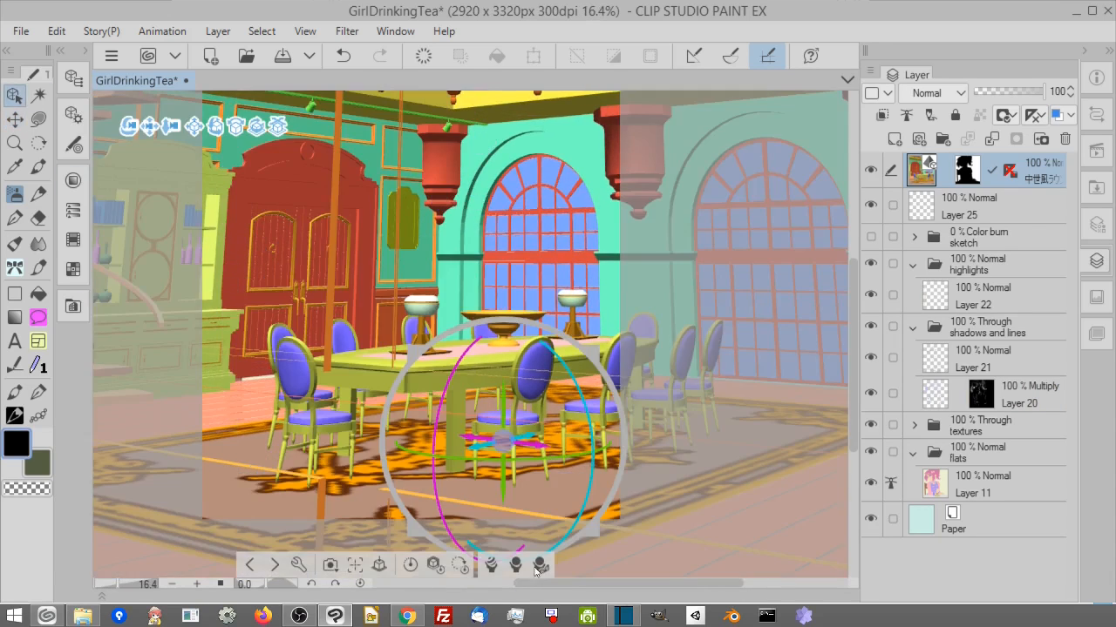
{"action": "left_click", "coordinate": [296, 565]}
{"action": "left_click", "coordinate": [776, 238]}
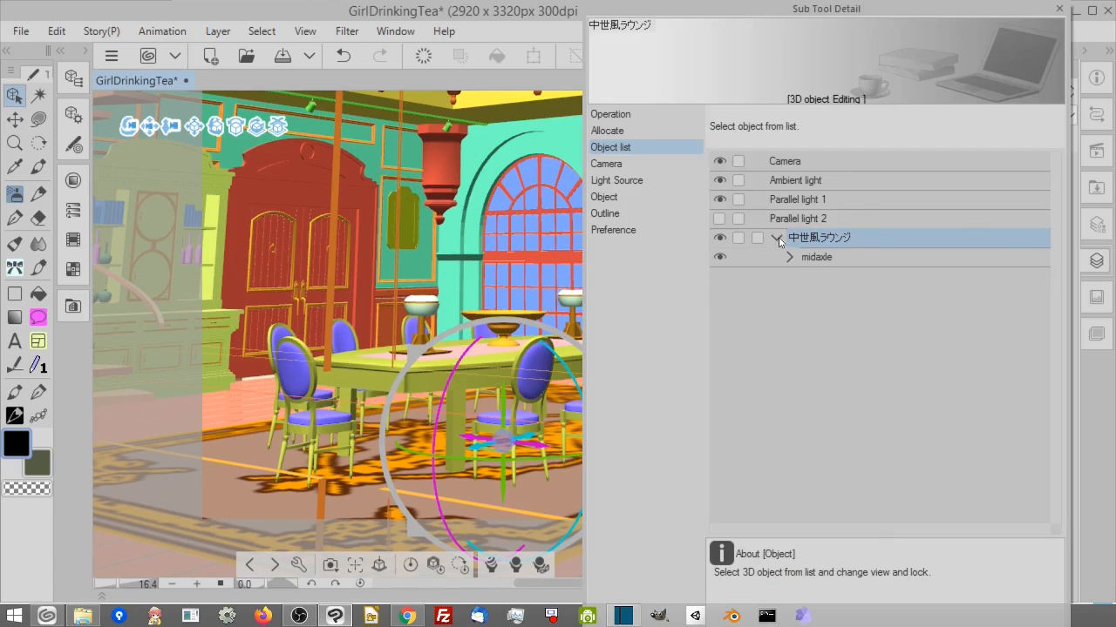
{"action": "left_click_drag", "start_coordinate": [473, 260], "coordinate": [324, 249]}
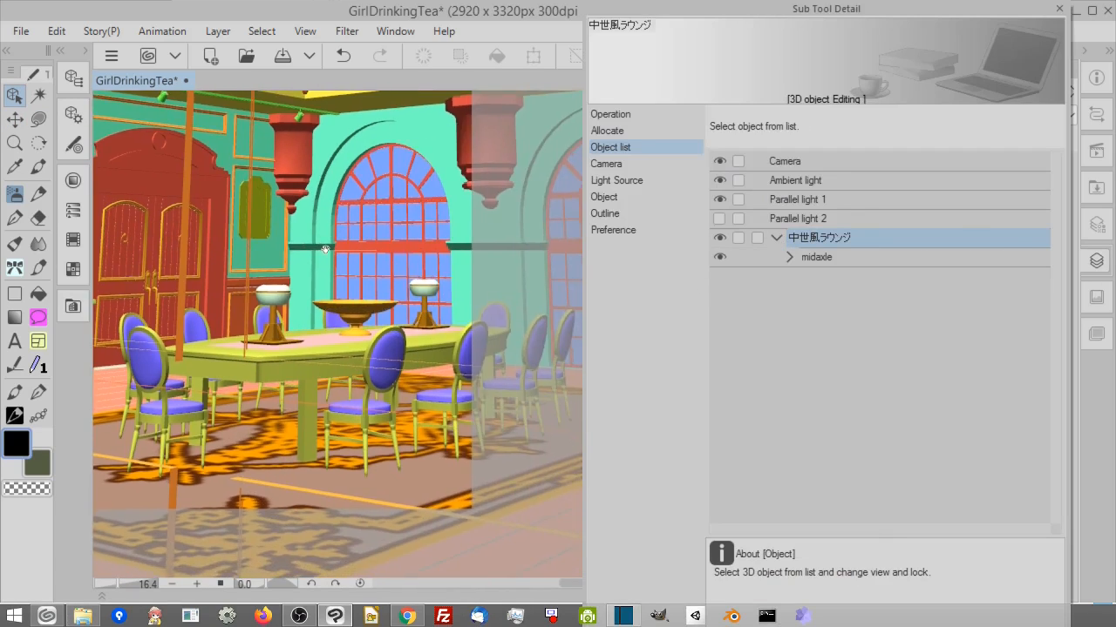
{"action": "left_click", "coordinate": [251, 416]}
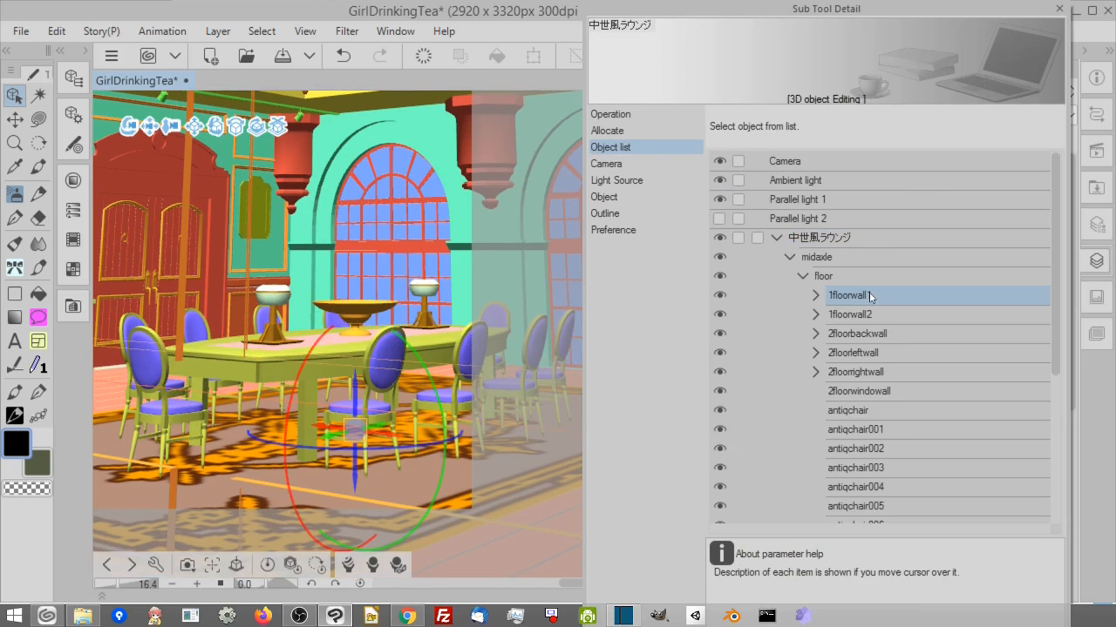
Highlight the lounge's wall parts one by one to identify them, and hide 1floorwall1.
{"action": "left_click", "coordinate": [874, 316]}
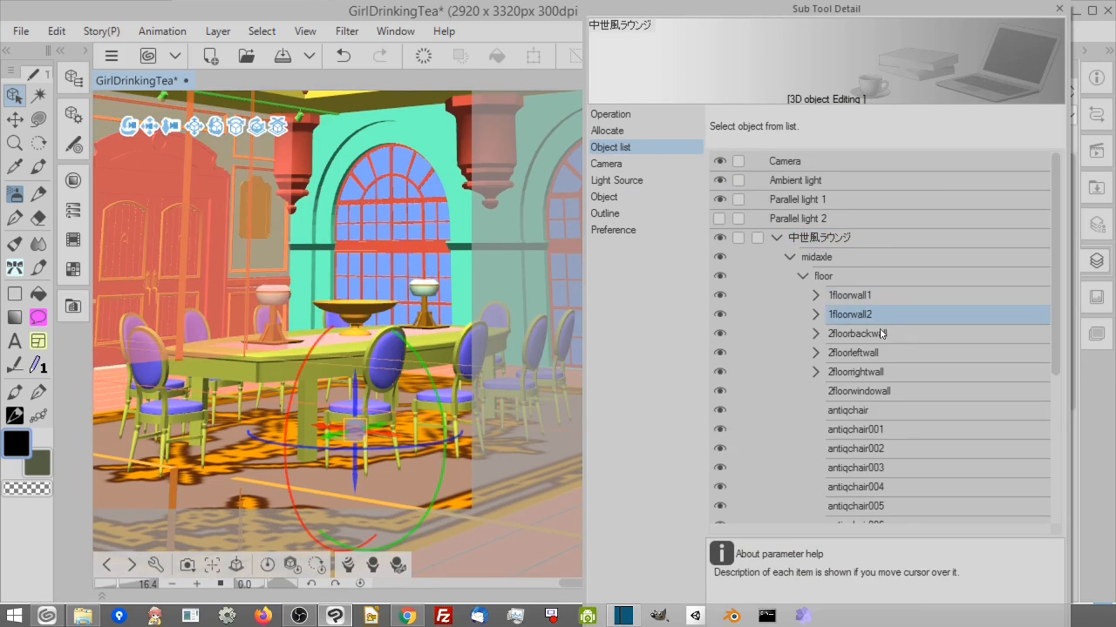
{"action": "left_click", "coordinate": [881, 334]}
{"action": "left_click", "coordinate": [885, 352]}
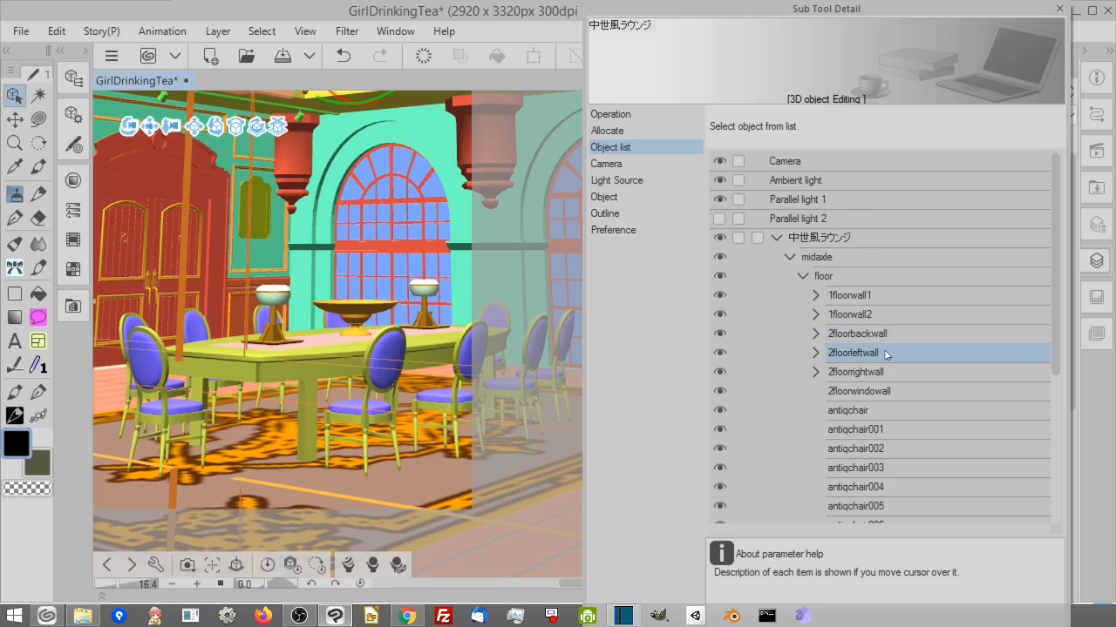
{"action": "left_click", "coordinate": [884, 372]}
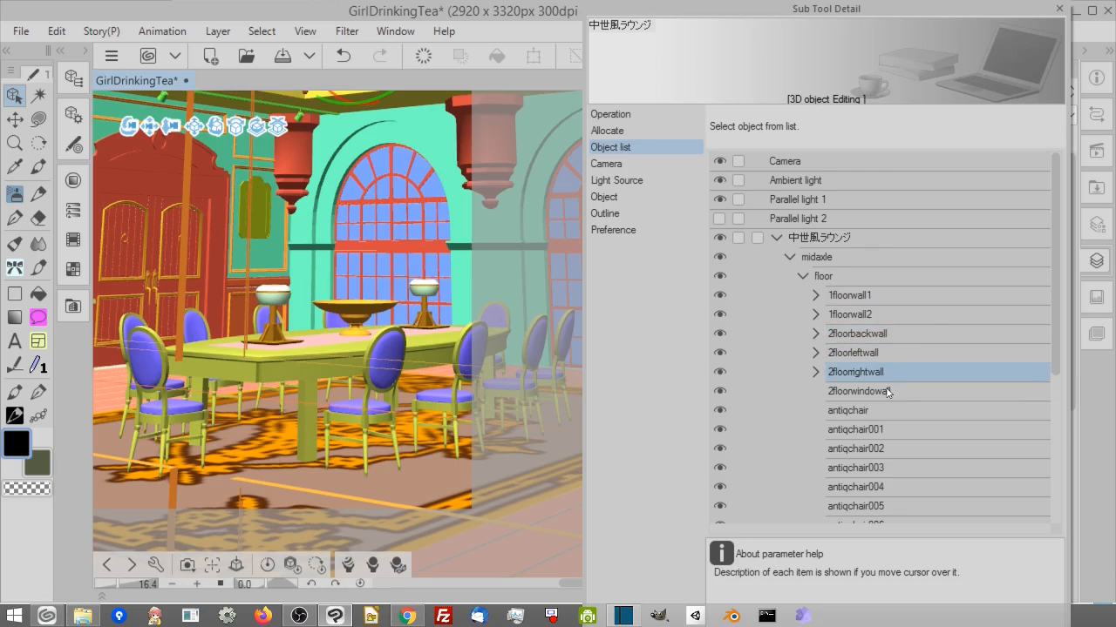
{"action": "left_click", "coordinate": [854, 298]}
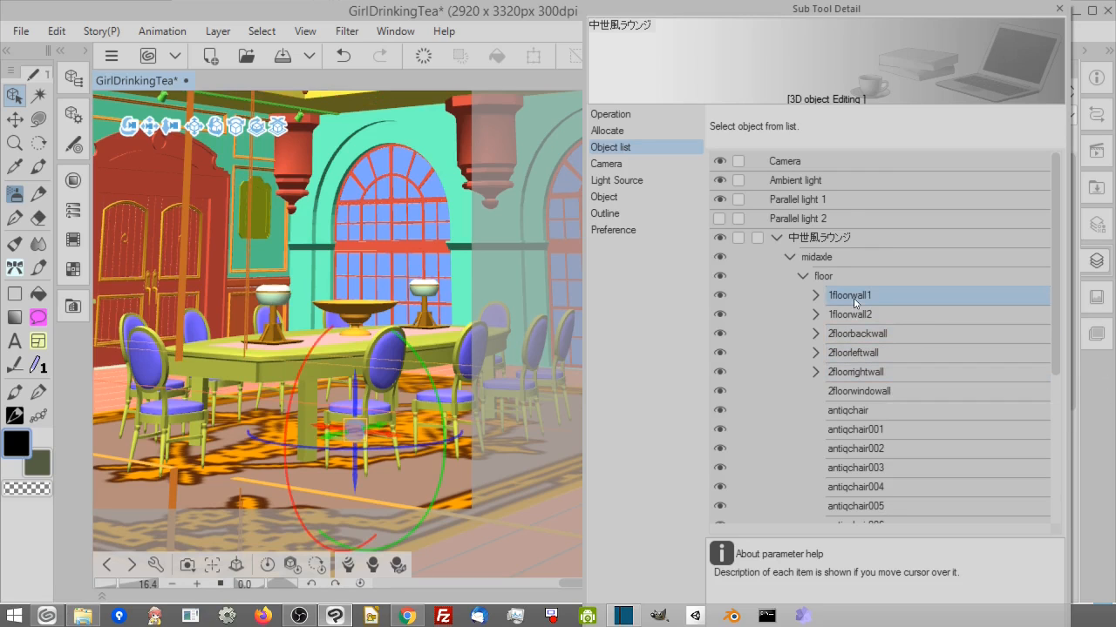
{"action": "left_click", "coordinate": [720, 297]}
{"action": "left_click", "coordinate": [720, 298]}
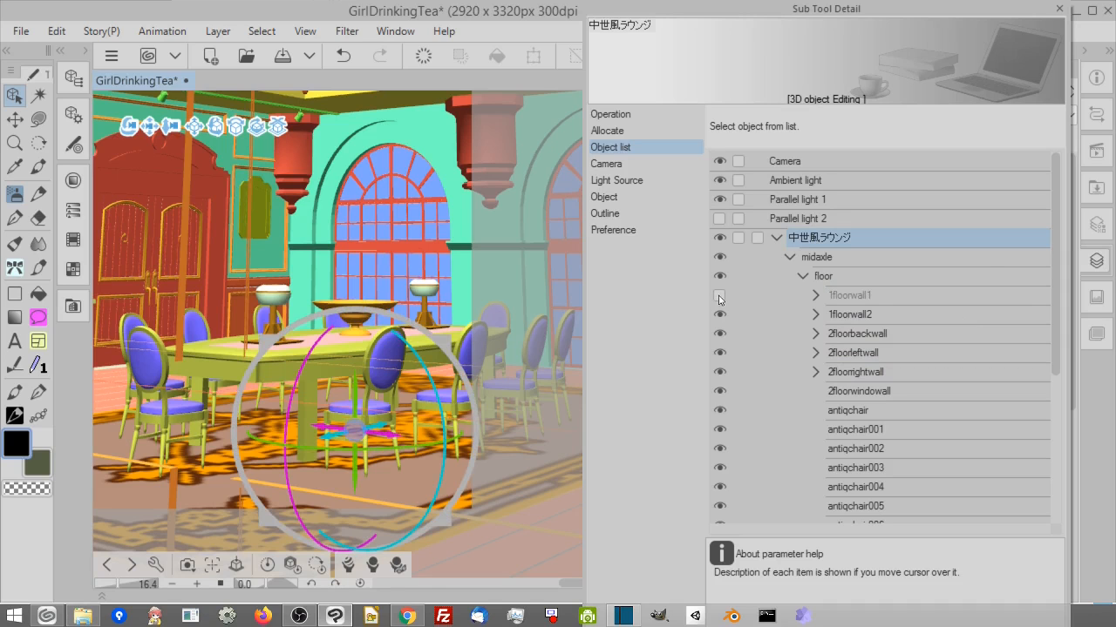
Toggle the whole floor group off and on as a check, and hide the endwall part.
{"action": "left_click", "coordinate": [719, 276]}
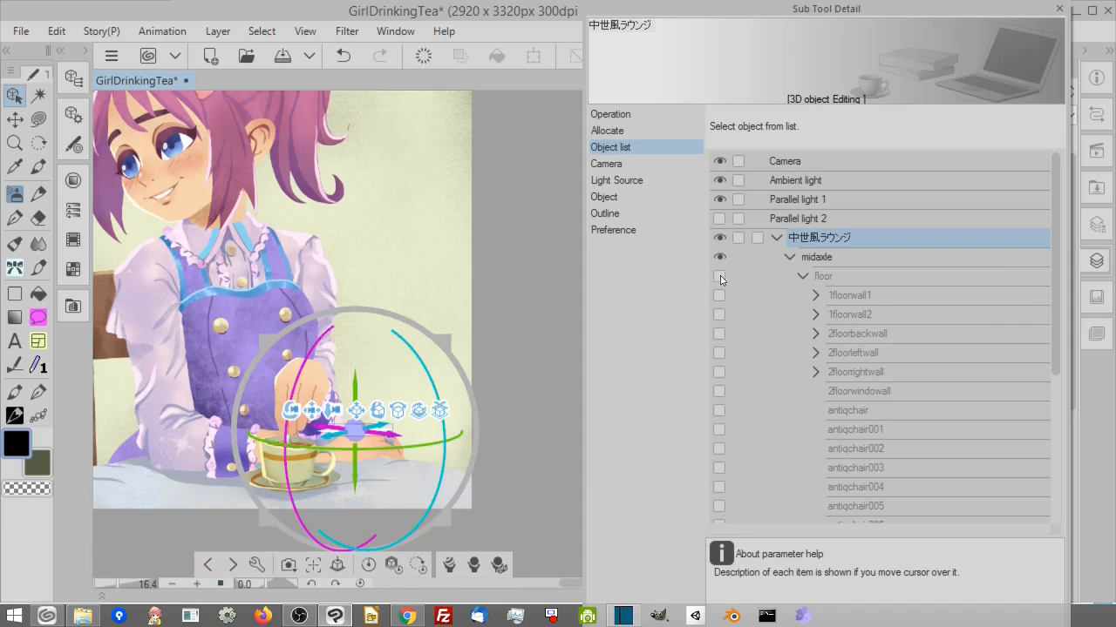
{"action": "left_click", "coordinate": [719, 277]}
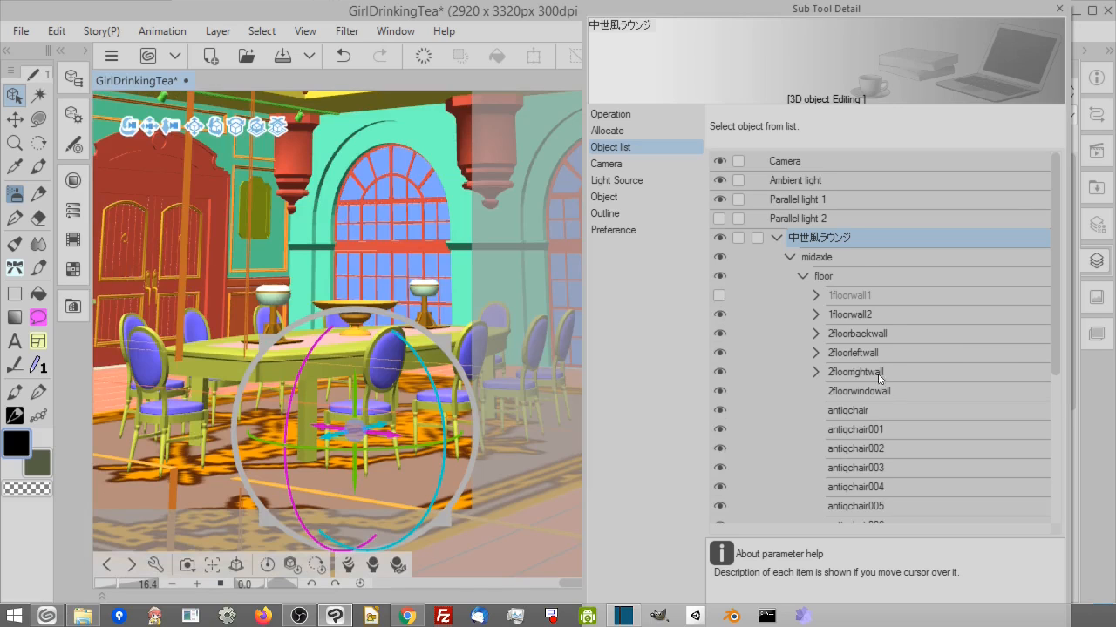
{"action": "scroll", "coordinate": [879, 379], "scroll_direction": "down", "scroll_amount": 2}
{"action": "scroll", "coordinate": [879, 380], "scroll_direction": "down", "scroll_amount": 2}
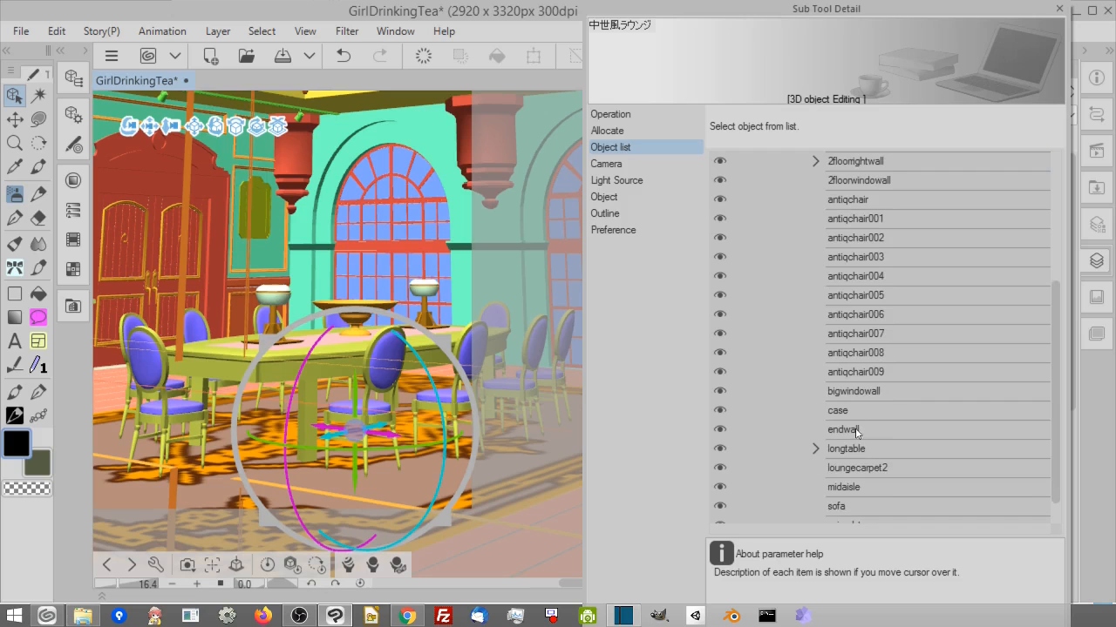
{"action": "left_click", "coordinate": [855, 432]}
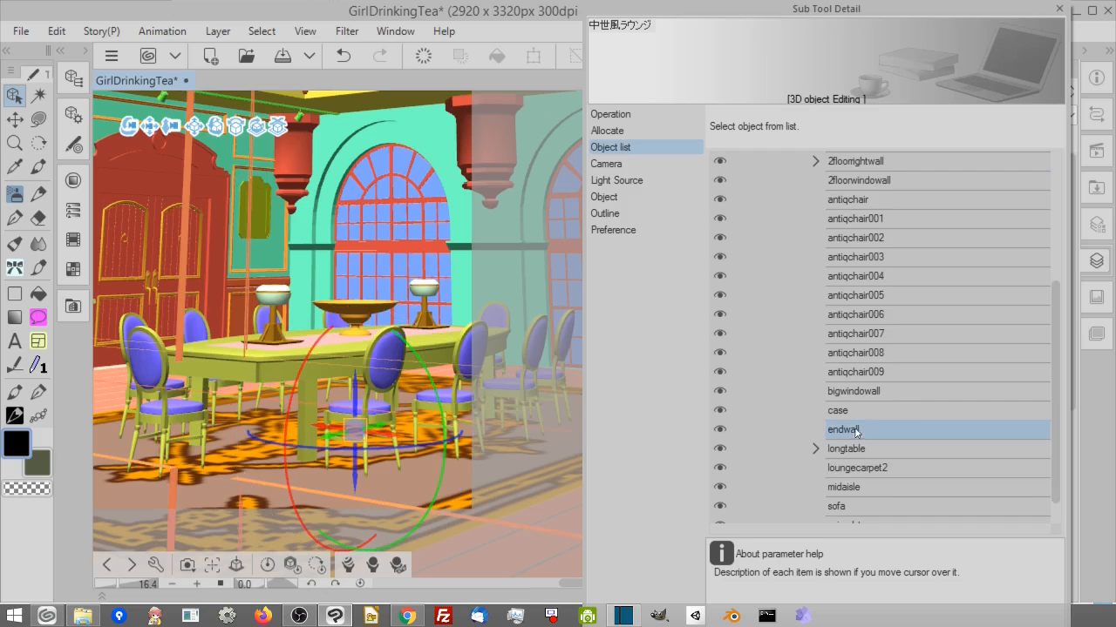
{"action": "left_click", "coordinate": [719, 430]}
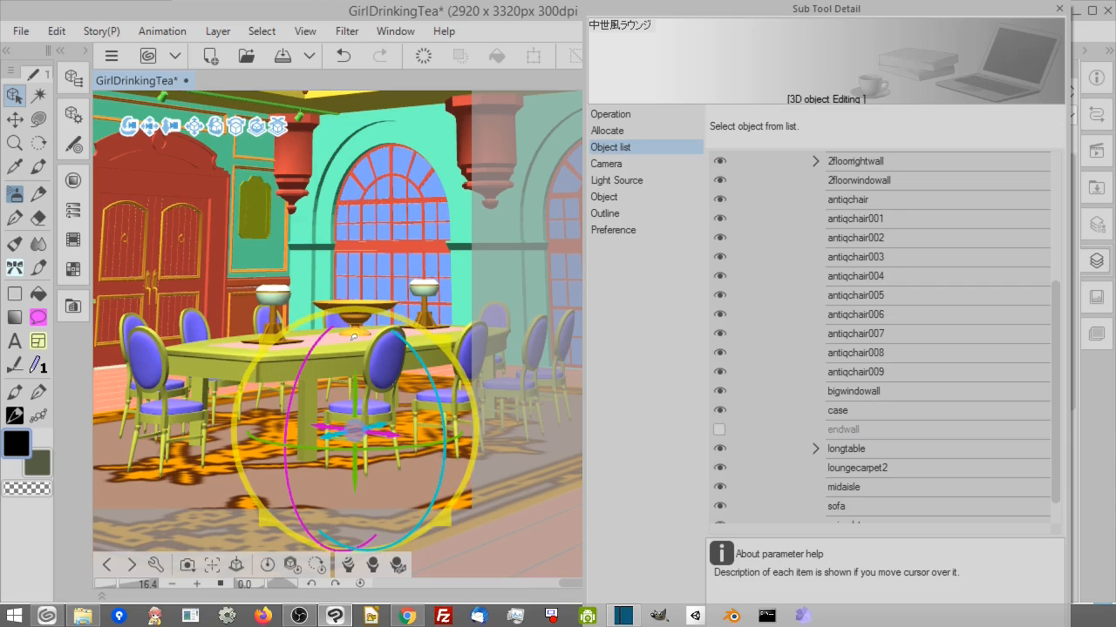
Hide all the lounge's dining chairs, from antiqchair through antiqchair009.
{"action": "left_click", "coordinate": [380, 359]}
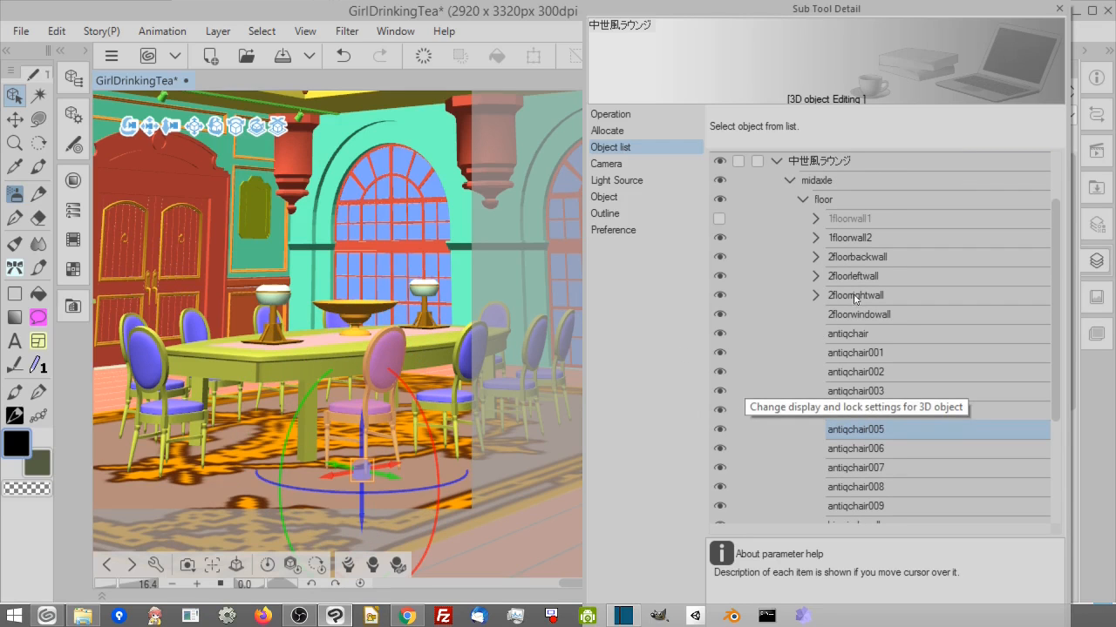
{"action": "left_click", "coordinate": [719, 333]}
{"action": "left_click", "coordinate": [719, 353]}
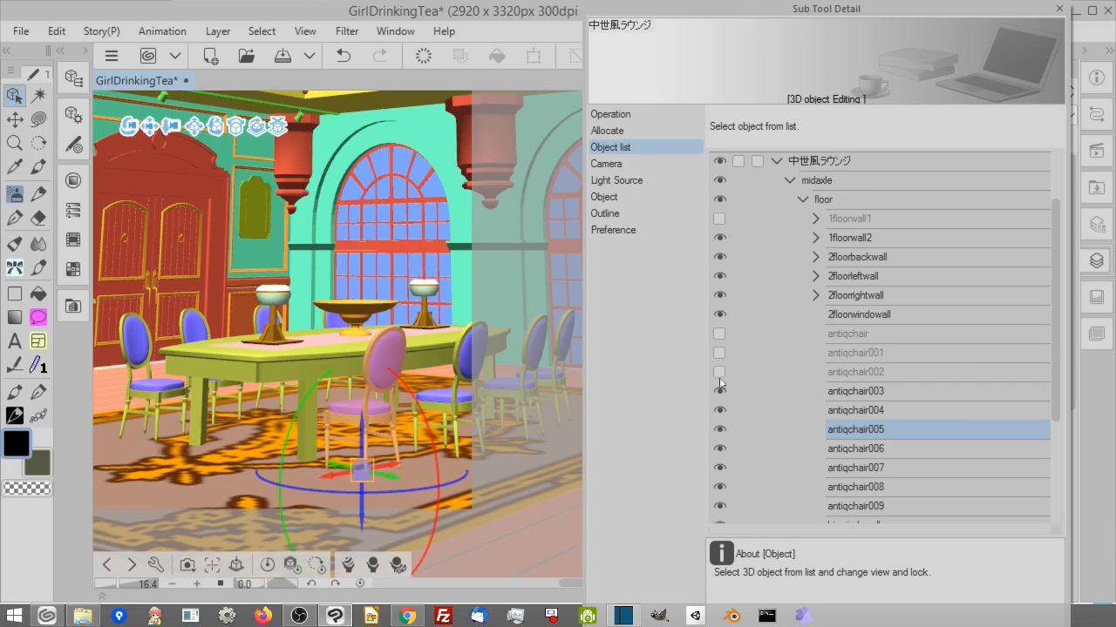
{"action": "left_click", "coordinate": [719, 390]}
{"action": "left_click", "coordinate": [719, 410]}
{"action": "left_click", "coordinate": [719, 429]}
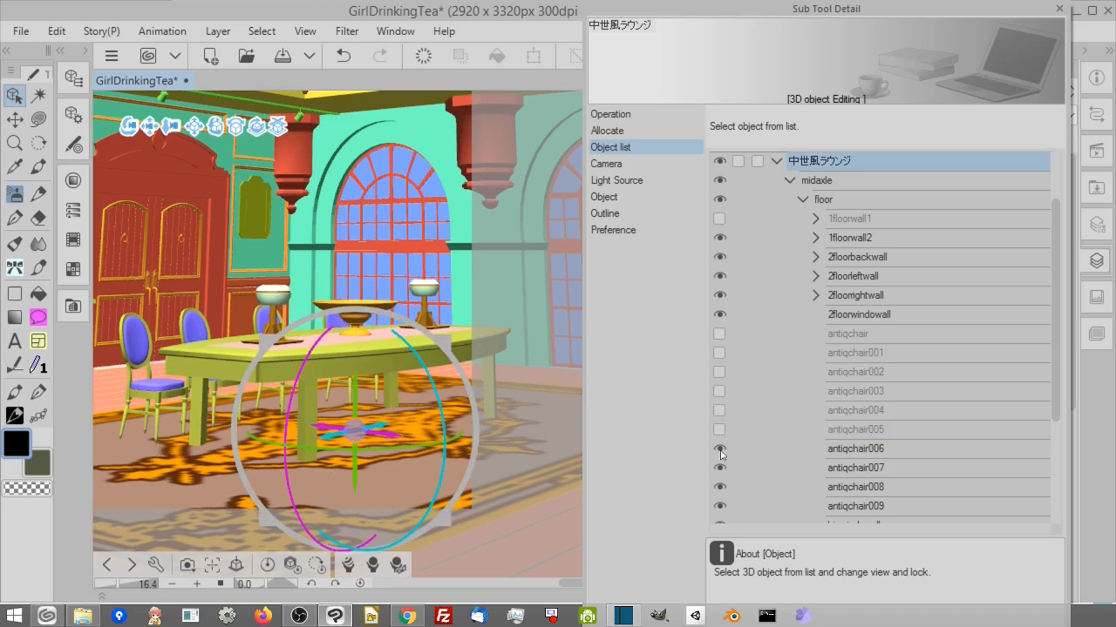
{"action": "left_click", "coordinate": [720, 449]}
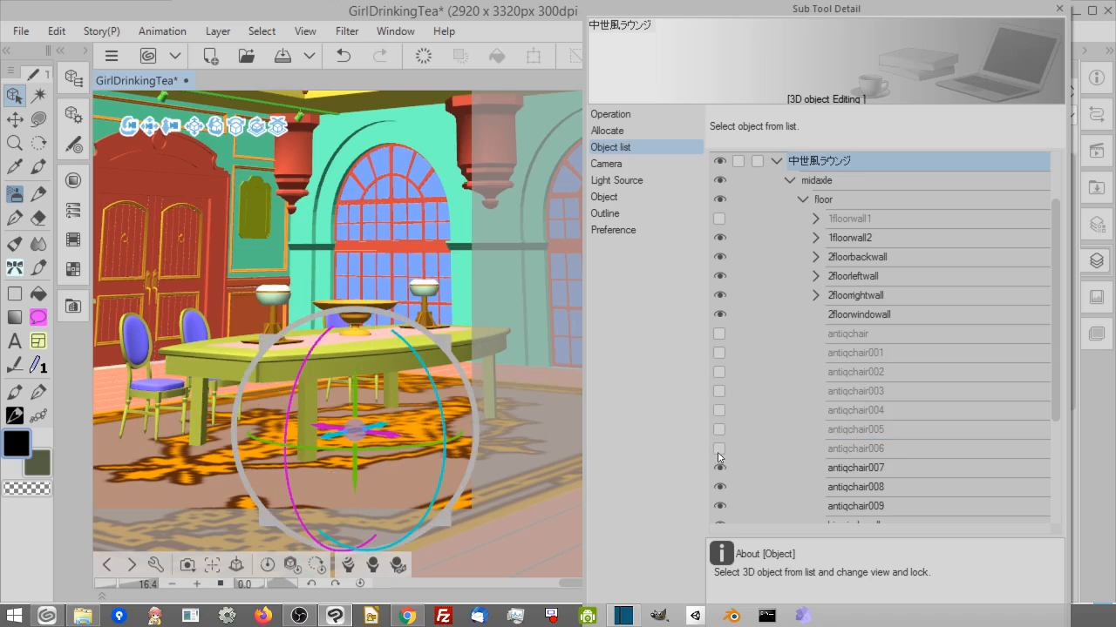
{"action": "left_click", "coordinate": [719, 505]}
Hide the long dining table and move the lounge carpet down below the floor.
{"action": "scroll", "coordinate": [789, 418], "scroll_direction": "down", "scroll_amount": 5}
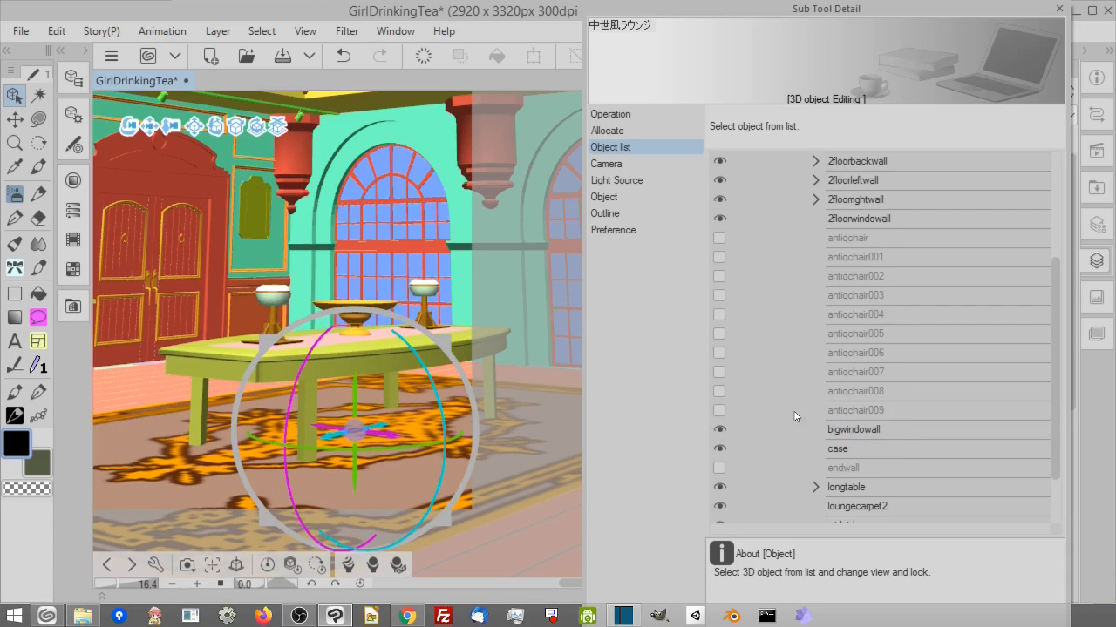
{"action": "left_click", "coordinate": [719, 430]}
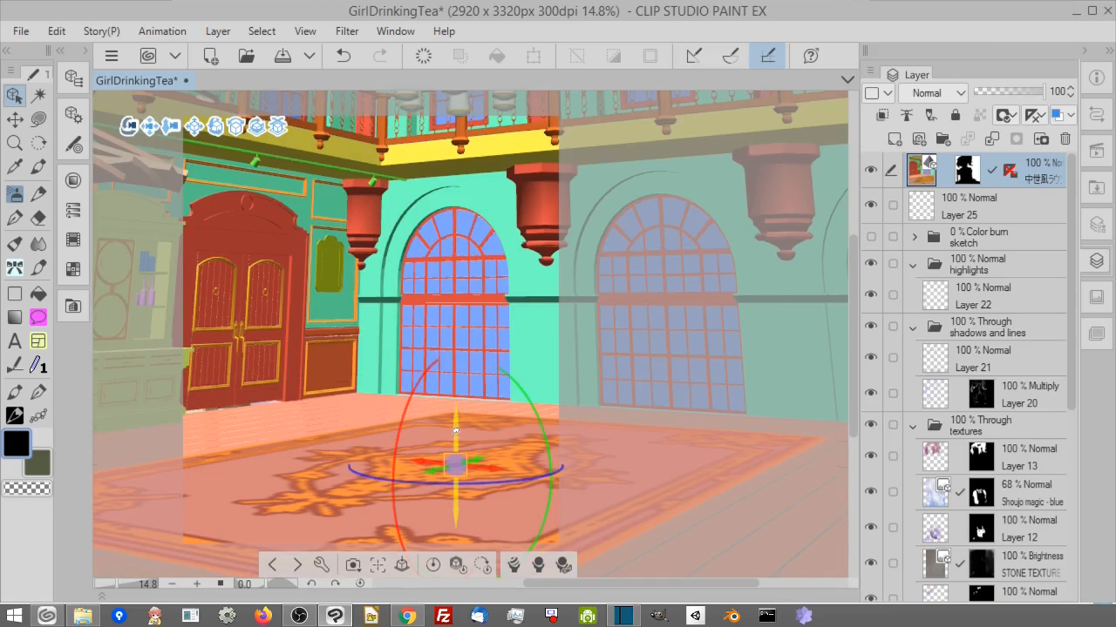
{"action": "left_click_drag", "start_coordinate": [455, 431], "coordinate": [465, 548]}
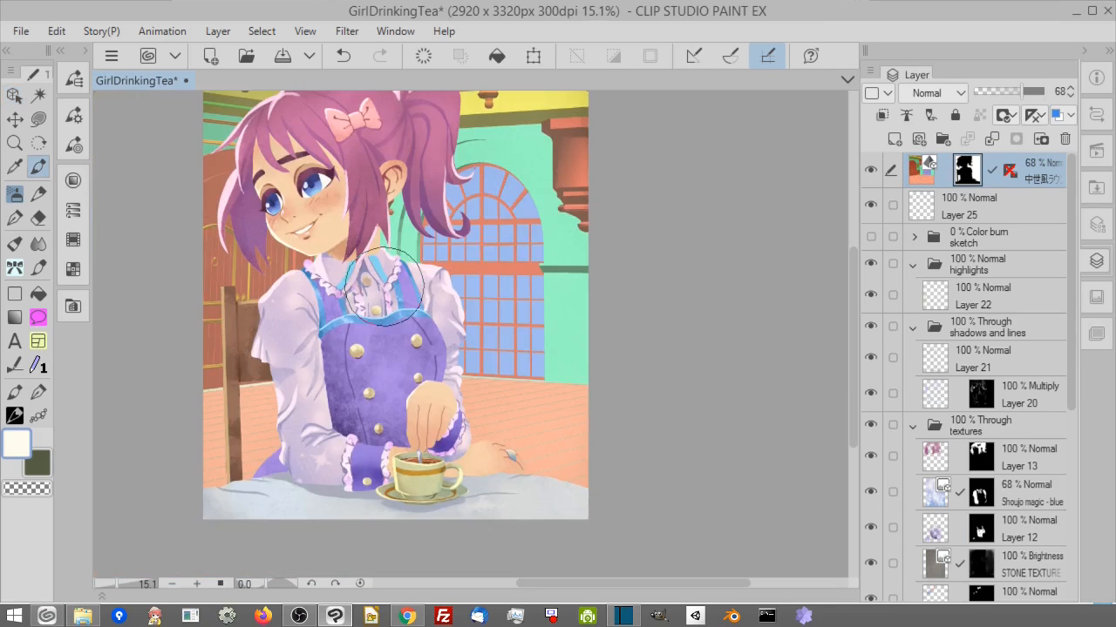
Set the lounge layer's opacity to 56% and turn off the light source on the 3D model.
{"action": "scroll", "coordinate": [410, 262], "scroll_direction": "up", "scroll_amount": 2}
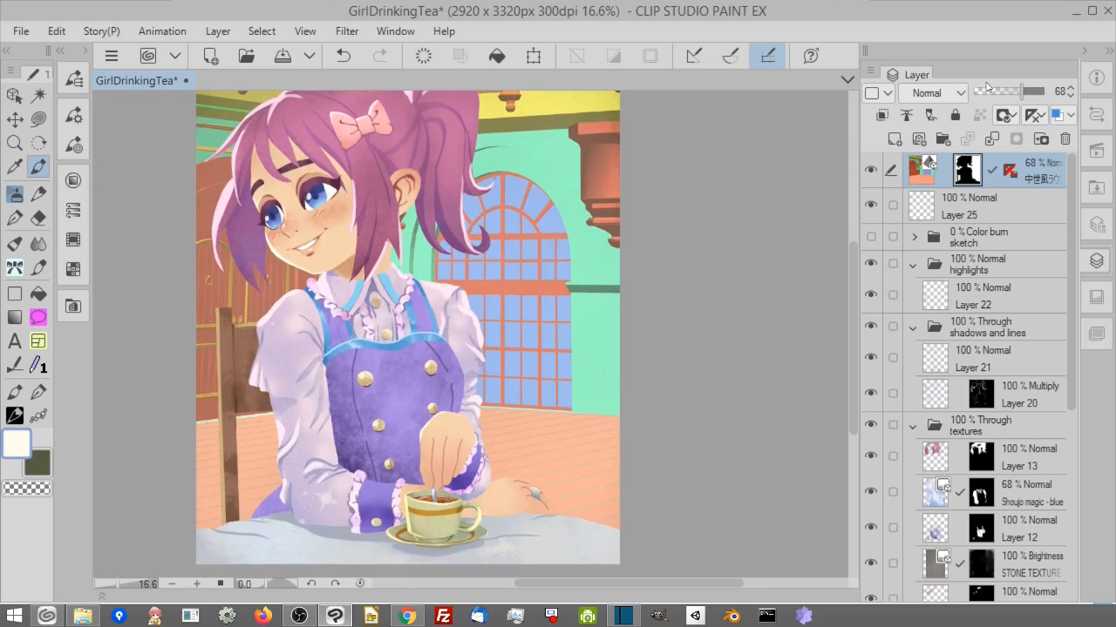
{"action": "left_click", "coordinate": [1013, 93]}
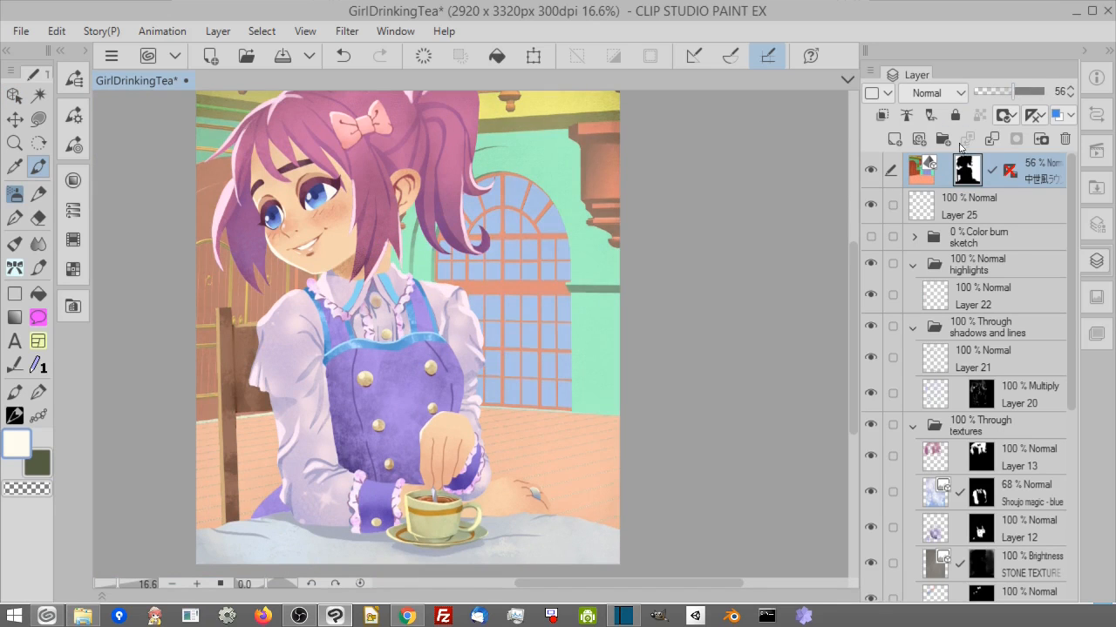
{"action": "left_click", "coordinate": [927, 178]}
{"action": "left_click", "coordinate": [21, 101]}
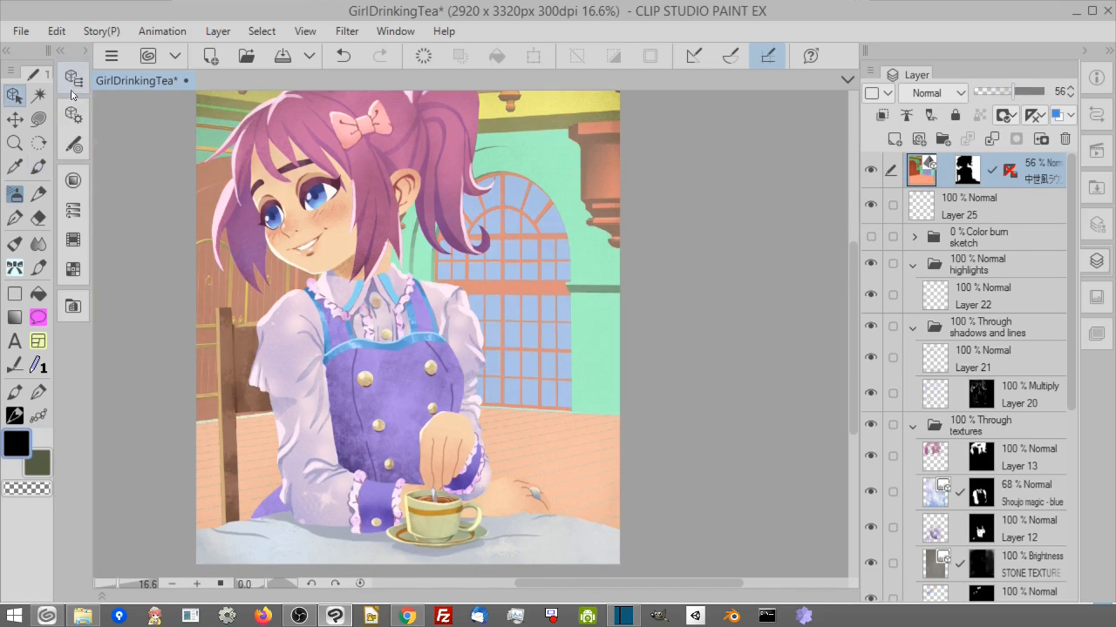
{"action": "left_click", "coordinate": [74, 80]}
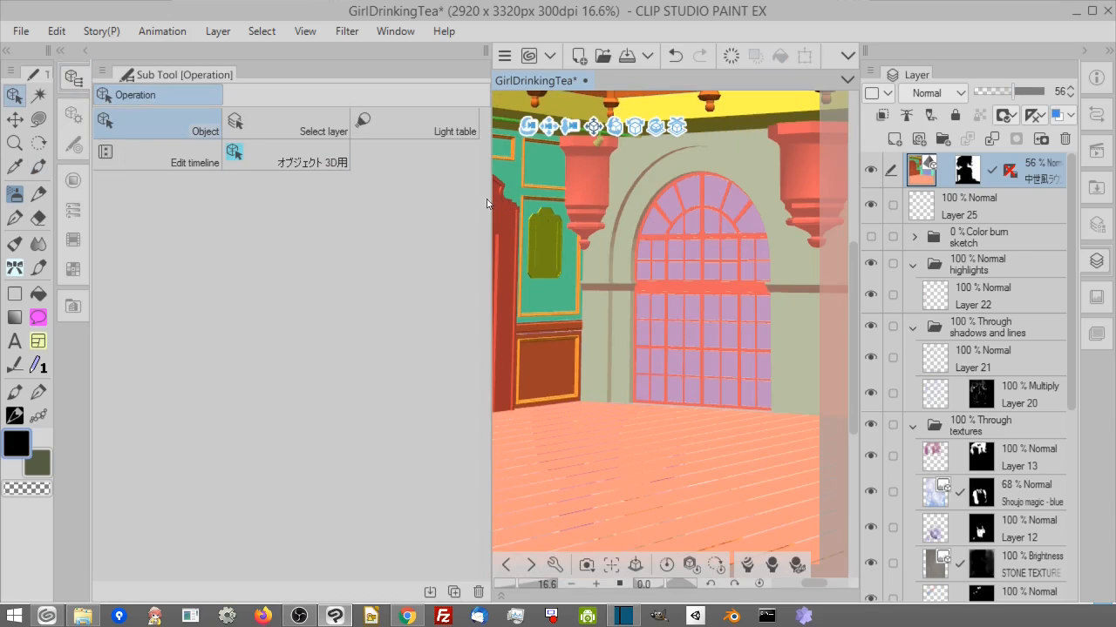
{"action": "left_click_drag", "start_coordinate": [488, 199], "coordinate": [312, 198]}
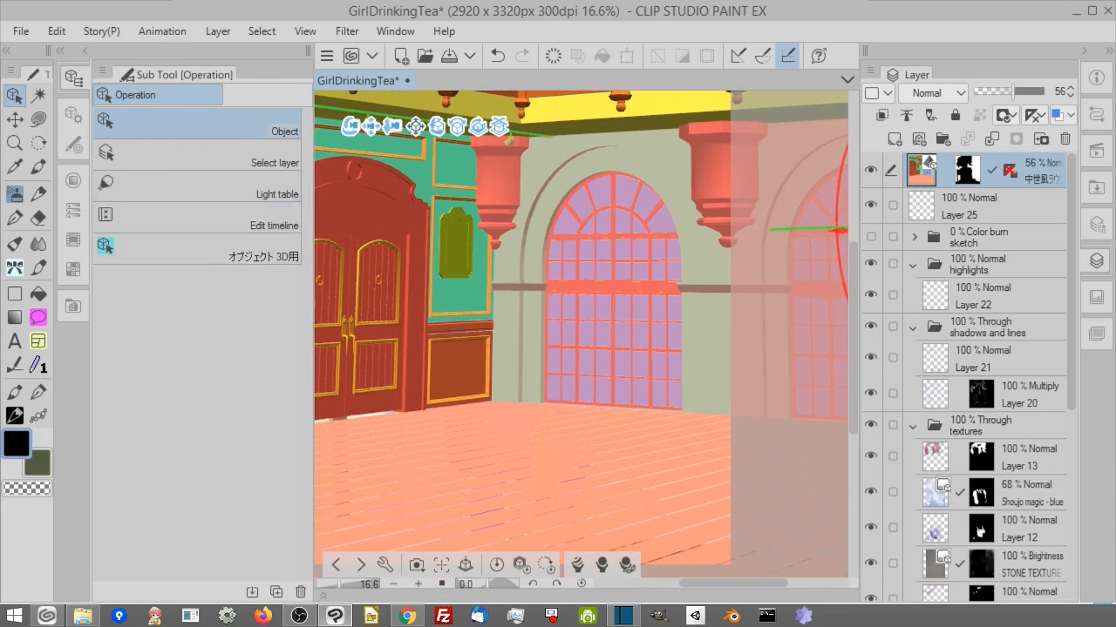
{"action": "left_click", "coordinate": [74, 114]}
{"action": "scroll", "coordinate": [298, 192], "scroll_direction": "down", "scroll_amount": 3}
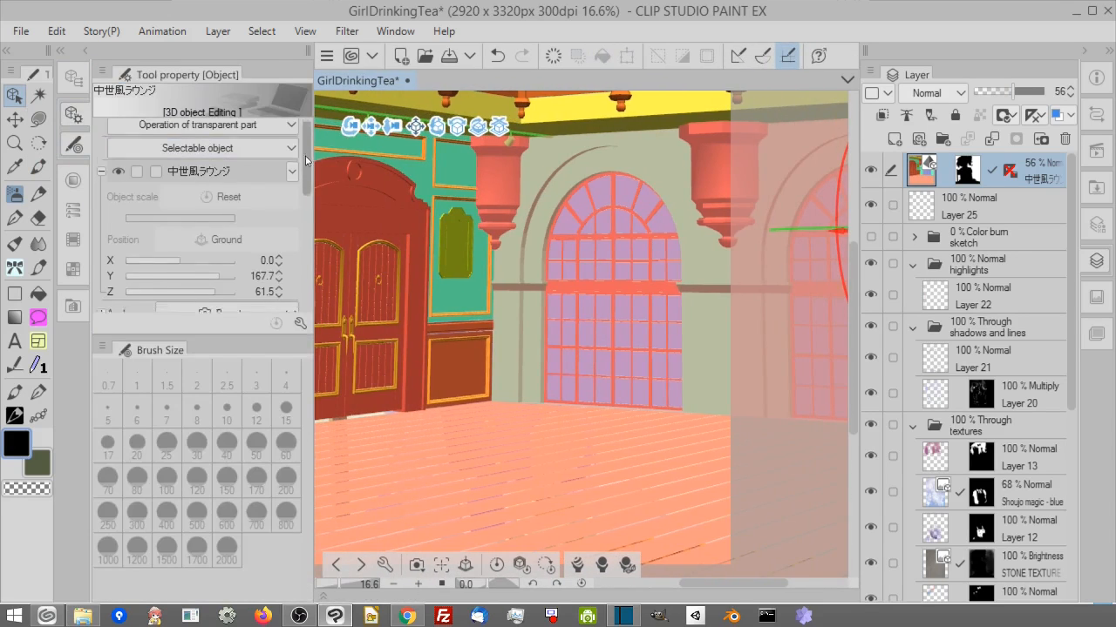
{"action": "scroll", "coordinate": [298, 192], "scroll_direction": "down", "scroll_amount": 2}
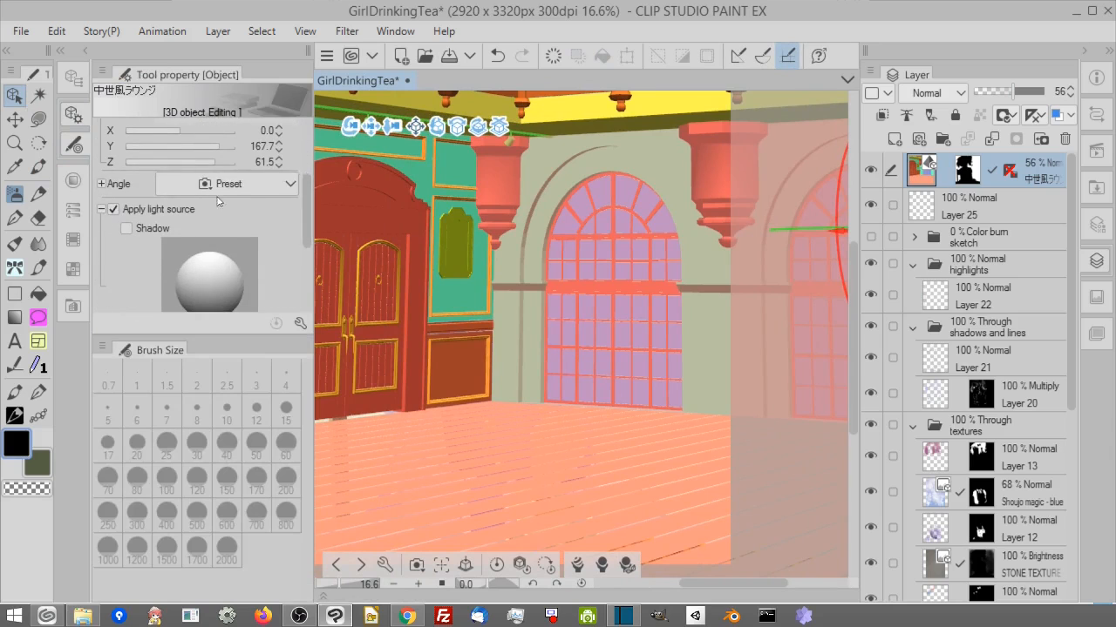
{"action": "left_click", "coordinate": [120, 212]}
Delete the empty Layer 25.
{"action": "left_click", "coordinate": [956, 212]}
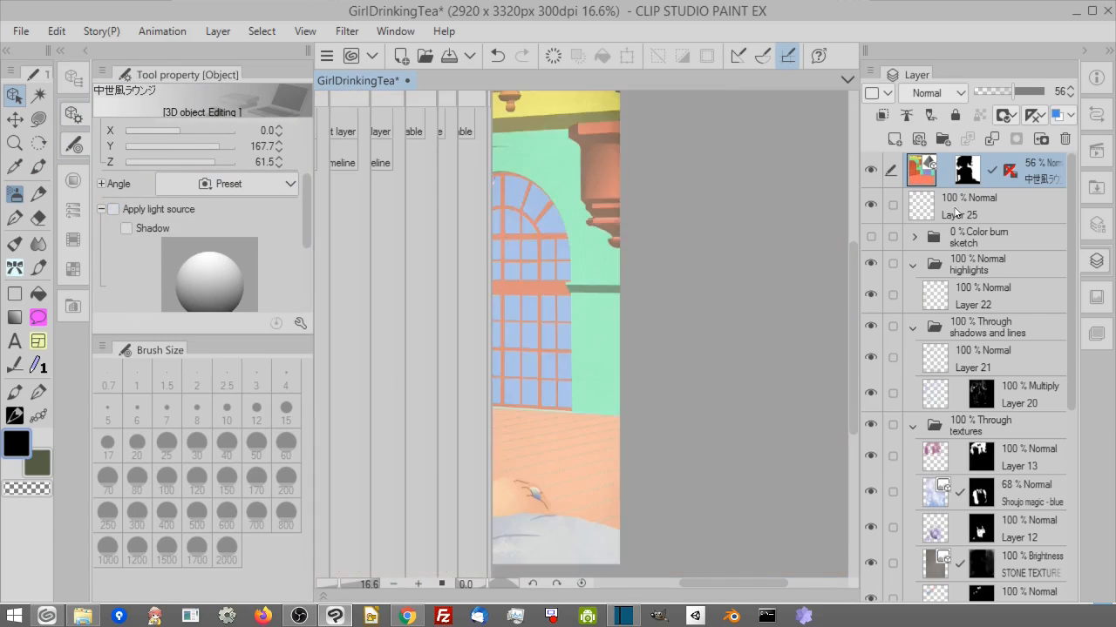
{"action": "scroll", "coordinate": [687, 286], "scroll_direction": "down", "scroll_amount": 1}
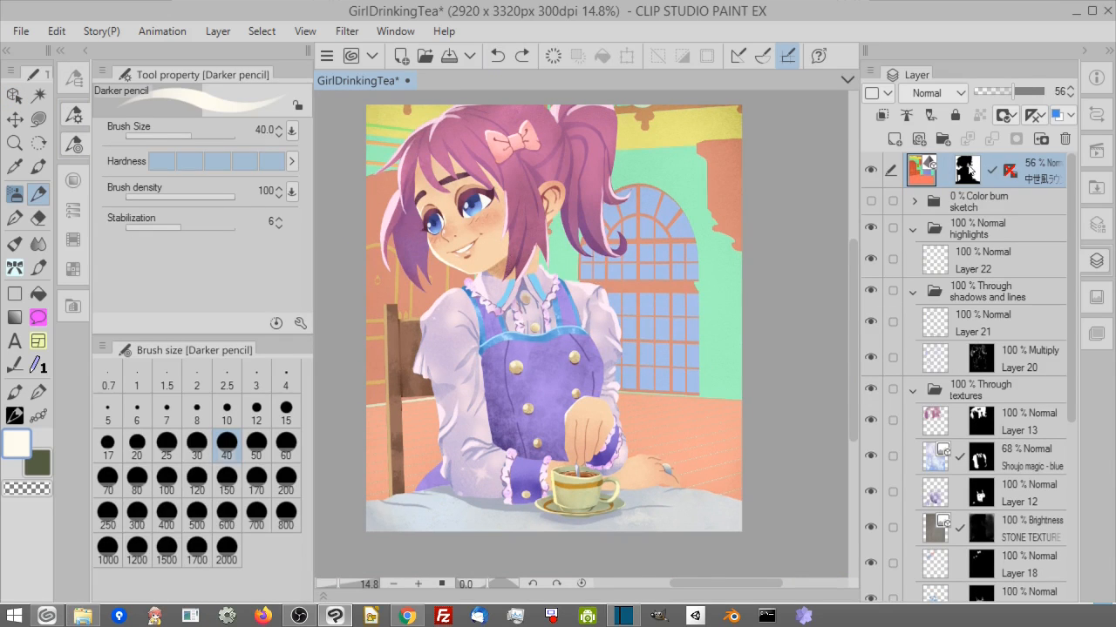
Load the lounge layer's mask as a selection around the girl and hide the selection border.
{"action": "left_click", "coordinate": [969, 170], "text": "ctrl"}
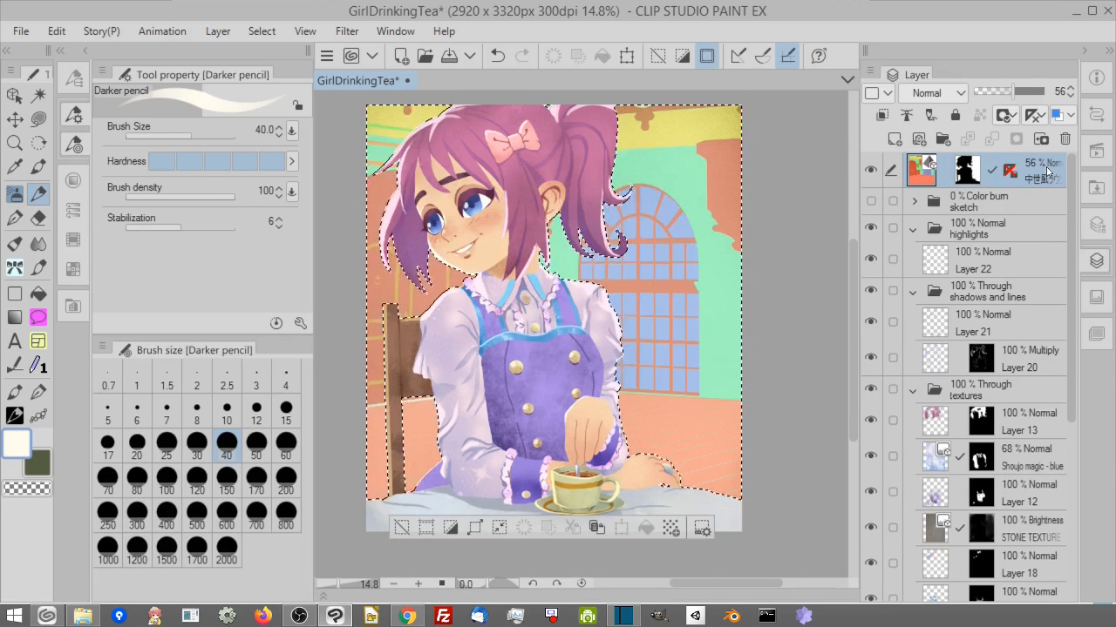
{"action": "right_click", "coordinate": [1048, 162]}
{"action": "left_click", "coordinate": [709, 63]}
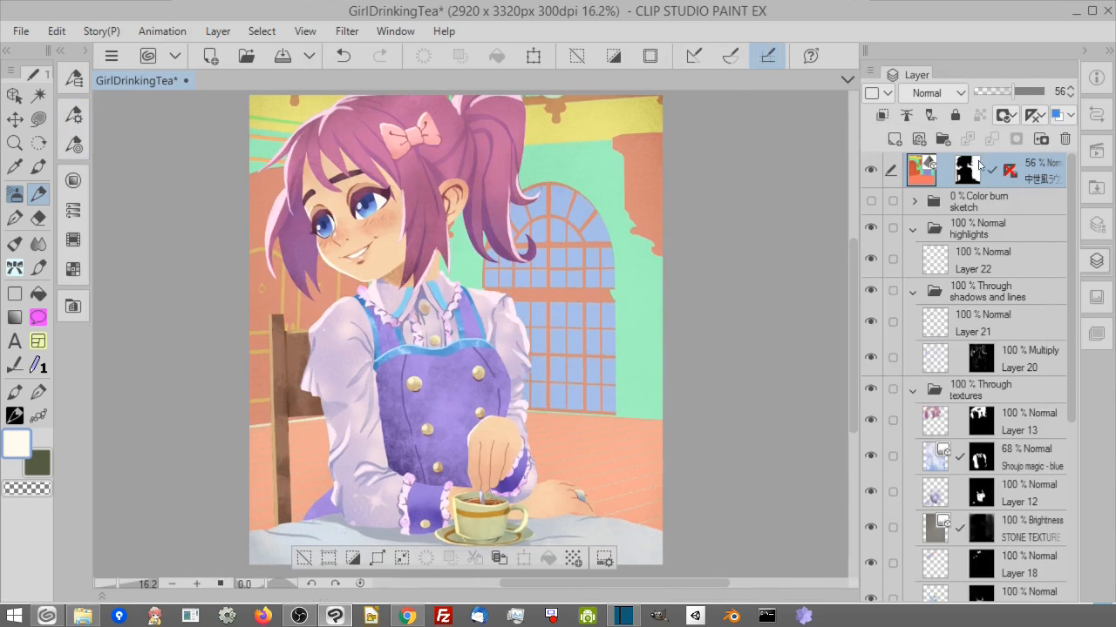
Add a gradient map correction layer above the lounge with the 汚れちまった悲しみに gradient from the コトノハグラデ(改) set, at 47% opacity.
{"action": "right_click", "coordinate": [1032, 164]}
{"action": "mouse_move", "coordinate": [965, 178]}
{"action": "left_click", "coordinate": [683, 348]}
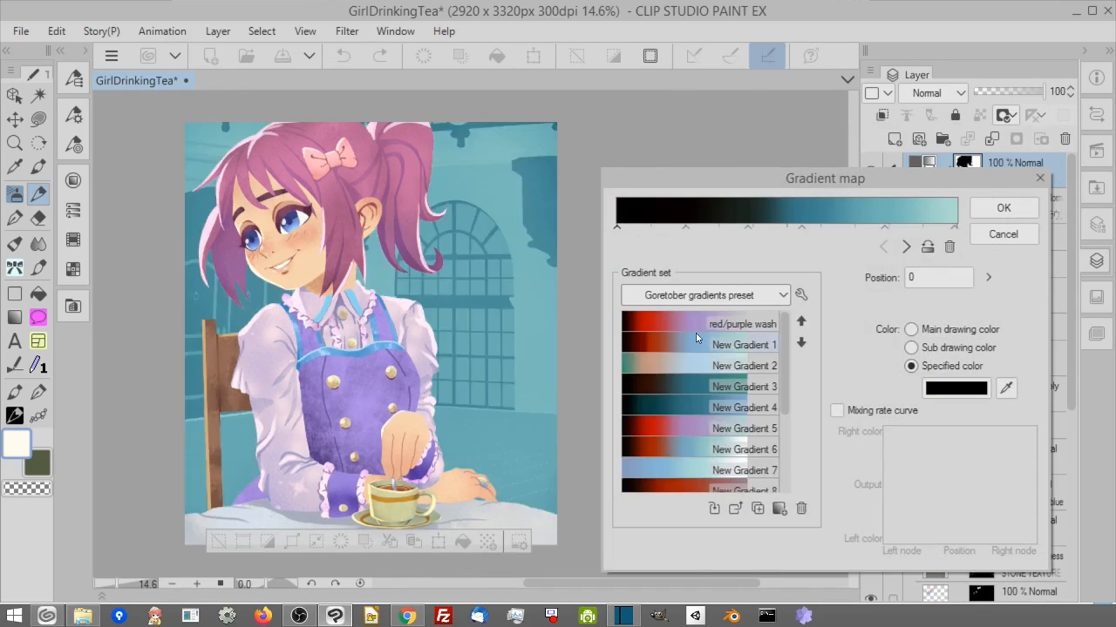
{"action": "left_click", "coordinate": [704, 294]}
{"action": "left_click", "coordinate": [689, 567]}
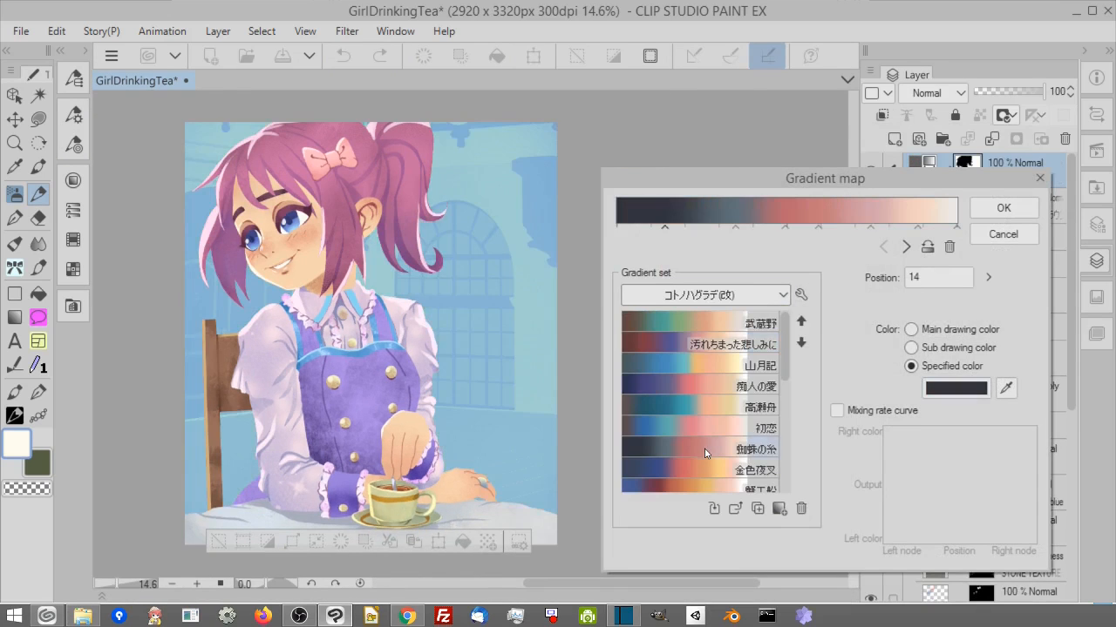
{"action": "left_click", "coordinate": [704, 468]}
{"action": "left_click", "coordinate": [696, 386]}
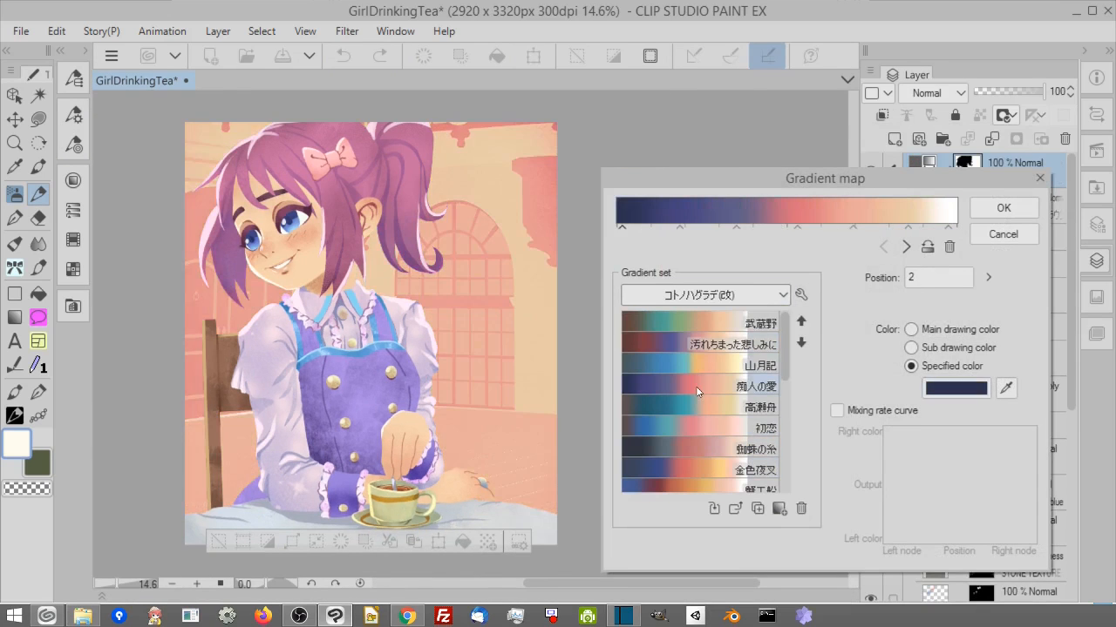
{"action": "left_click", "coordinate": [698, 344]}
{"action": "left_click", "coordinate": [1003, 207]}
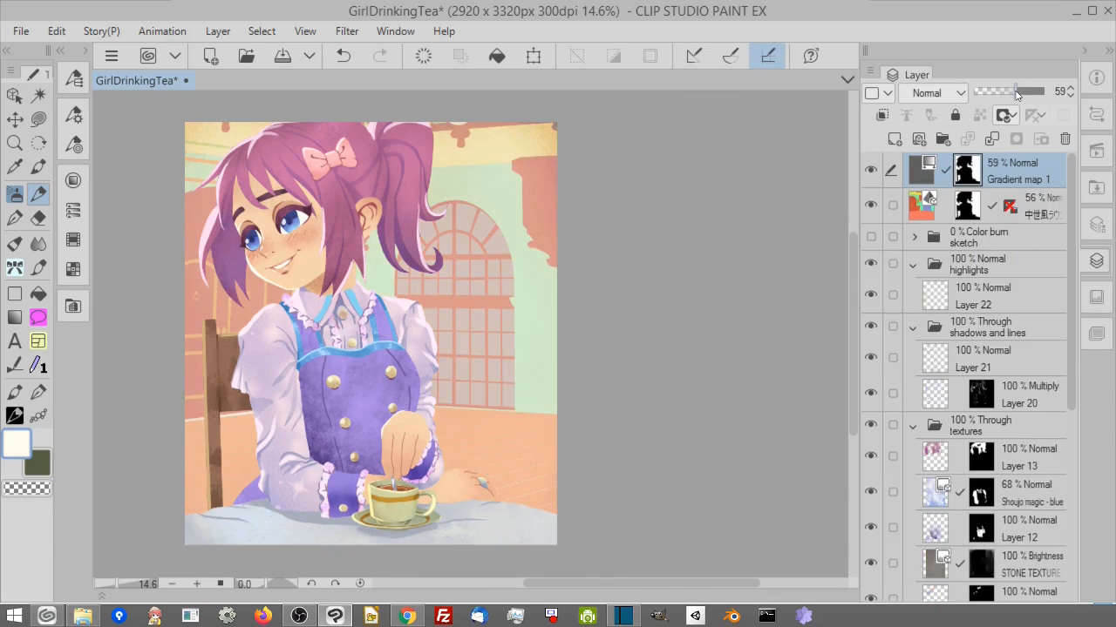
Set the 3D lounge layer's blending mode to Multiply and its opacity to 43%.
{"action": "left_click", "coordinate": [1032, 204]}
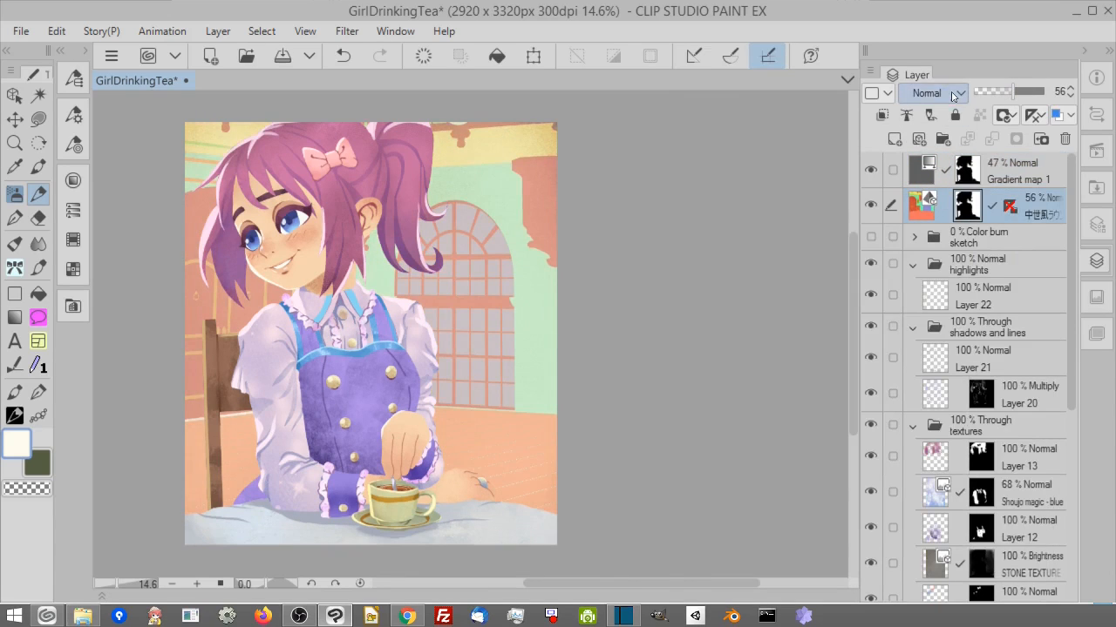
{"action": "scroll", "coordinate": [455, 199], "scroll_direction": "up", "scroll_amount": 4}
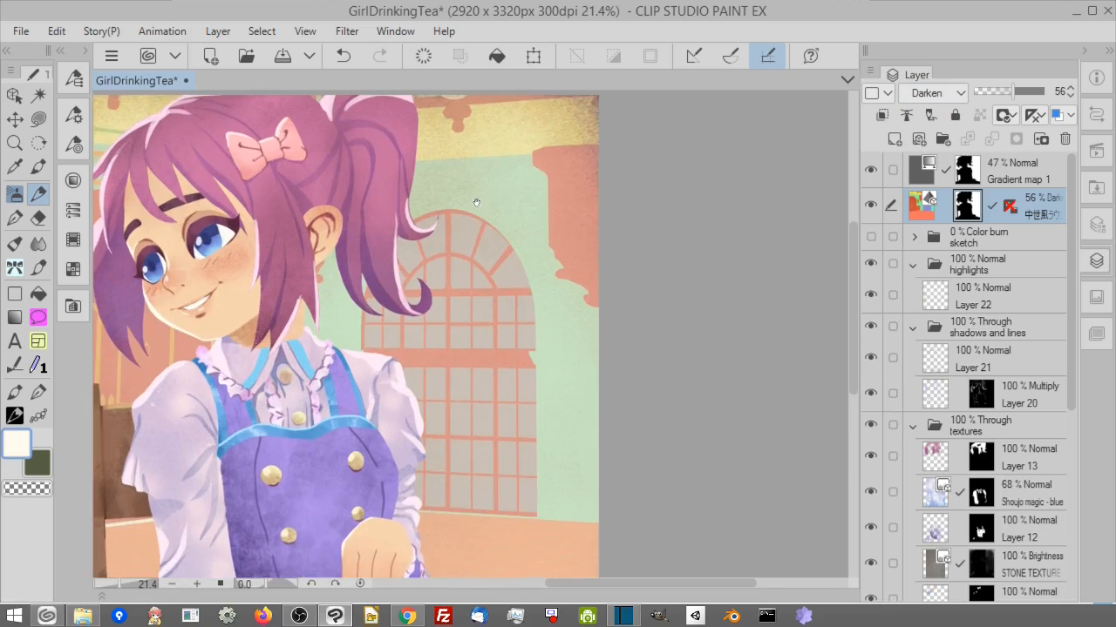
{"action": "left_click_drag", "start_coordinate": [476, 203], "coordinate": [581, 219]}
{"action": "scroll", "coordinate": [579, 226], "scroll_direction": "down", "scroll_amount": 2}
{"action": "left_click_drag", "start_coordinate": [577, 264], "coordinate": [557, 245]}
{"action": "scroll", "coordinate": [921, 93], "scroll_direction": "down", "scroll_amount": 1}
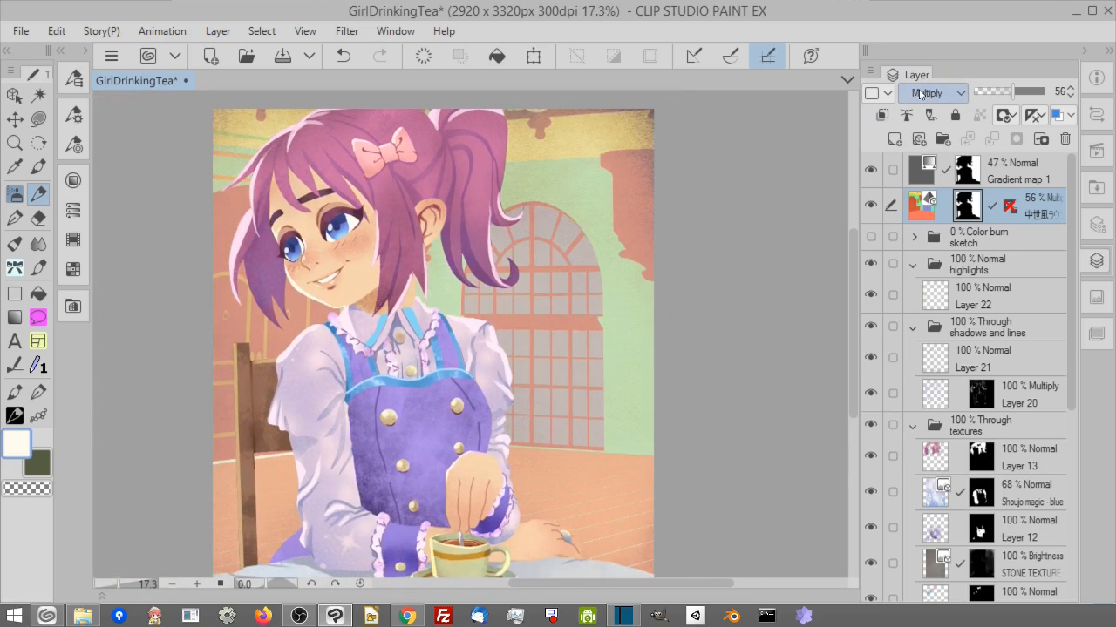
{"action": "left_click", "coordinate": [1004, 92]}
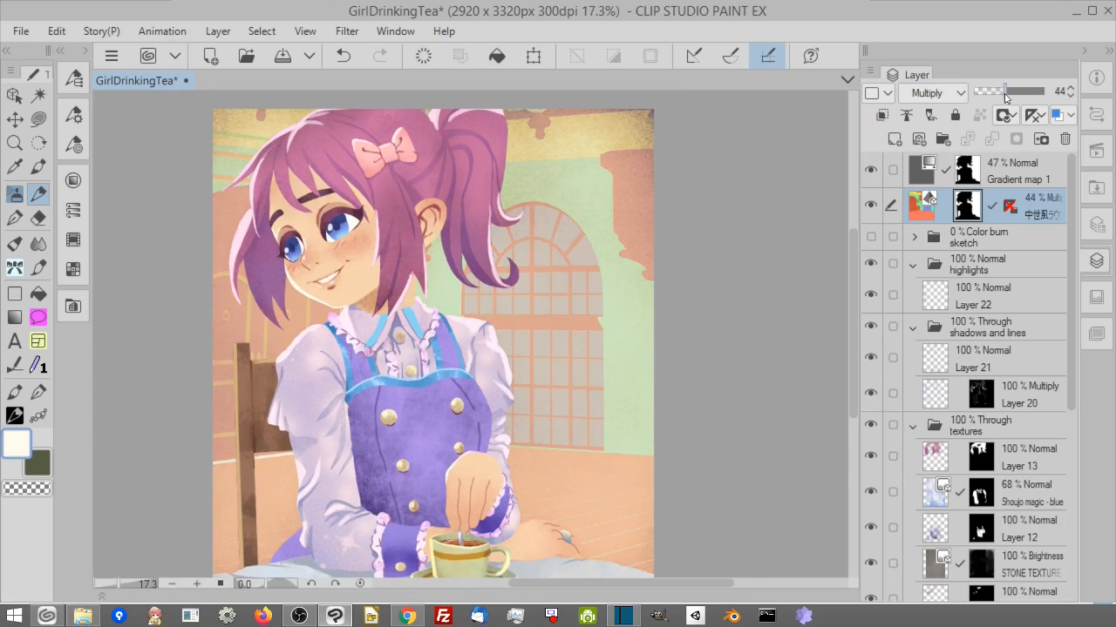
{"action": "scroll", "coordinate": [662, 189], "scroll_direction": "down", "scroll_amount": 1}
Duplicate the 3D lounge layer, hide the original and rasterize the copy.
{"action": "right_click", "coordinate": [1033, 202]}
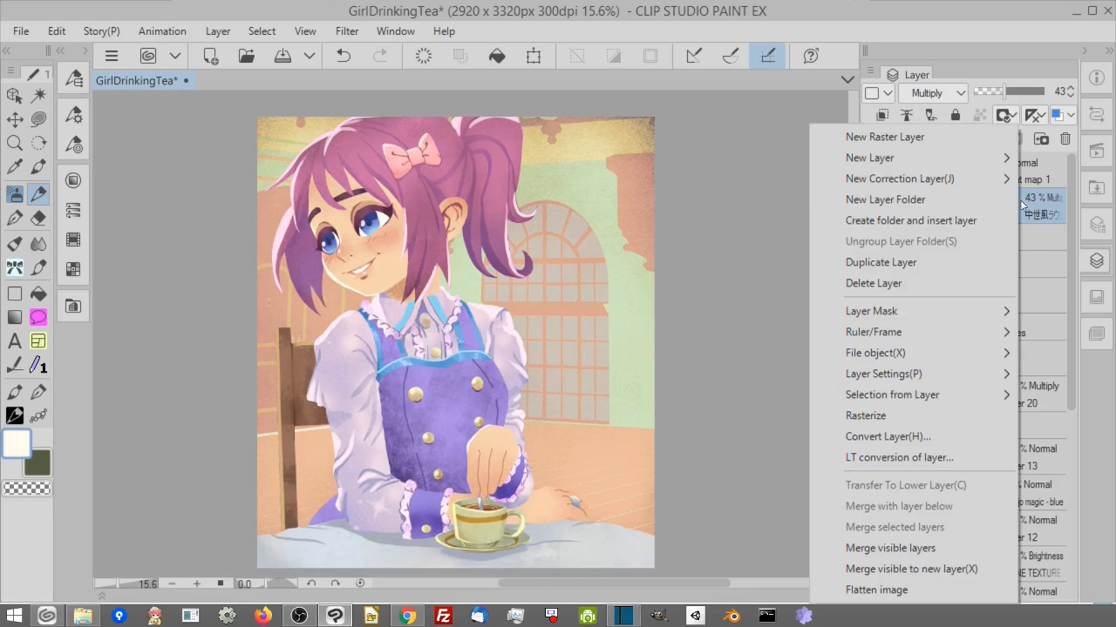
{"action": "left_click", "coordinate": [923, 260]}
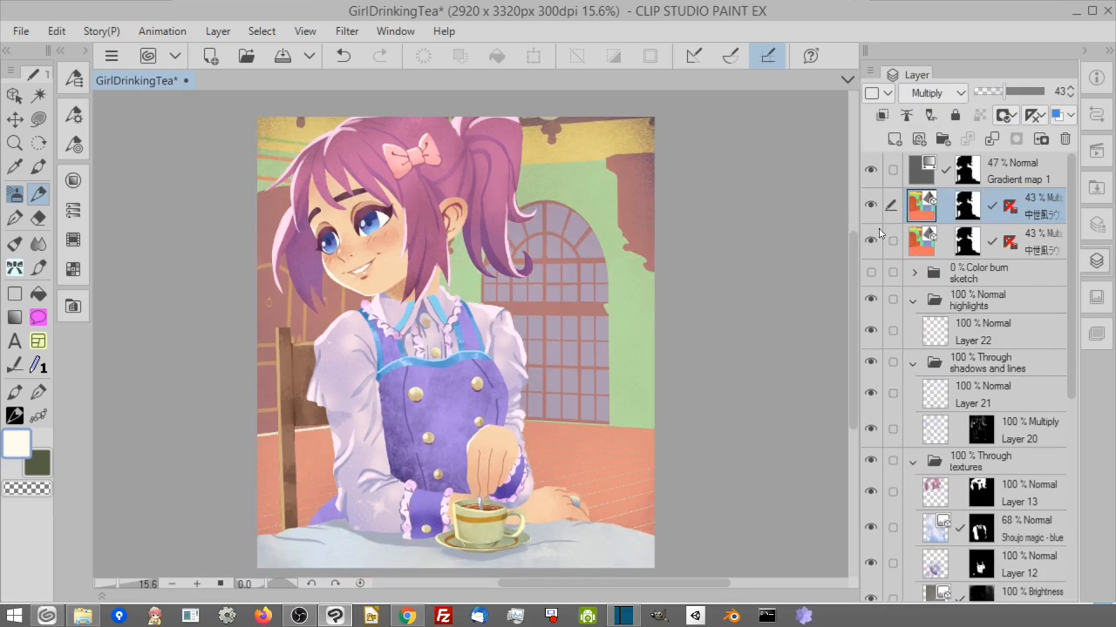
{"action": "left_click", "coordinate": [871, 241]}
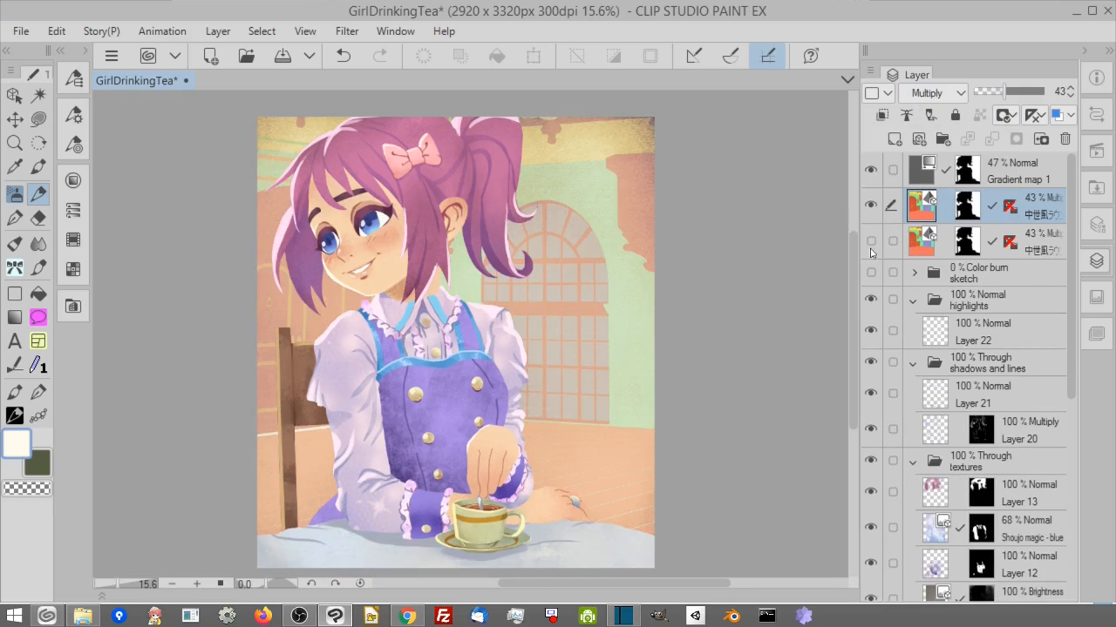
{"action": "right_click", "coordinate": [1034, 198]}
{"action": "left_click", "coordinate": [914, 426]}
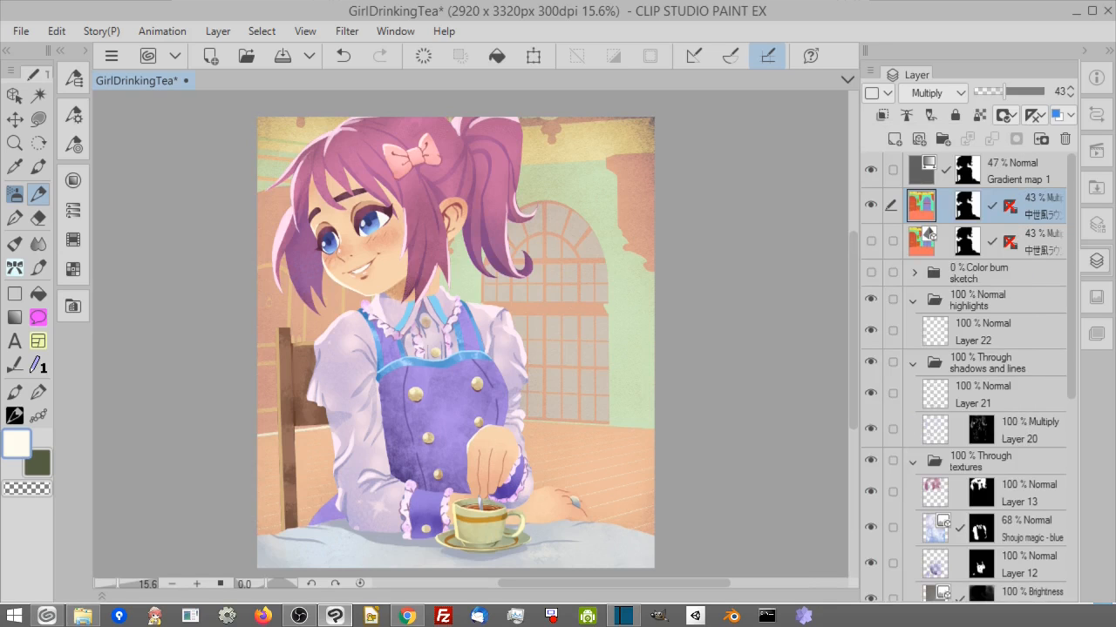
Auto-select the arched window's panes and add a new raster layer above the gradient map with Screen blending.
{"action": "left_click", "coordinate": [38, 96]}
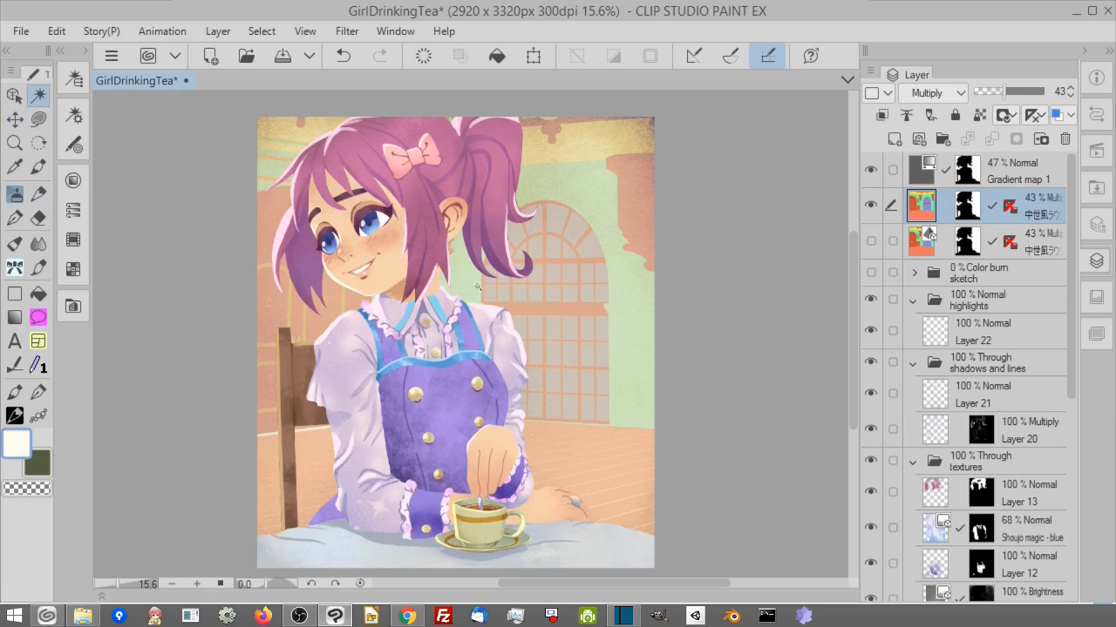
{"action": "left_click", "coordinate": [573, 332]}
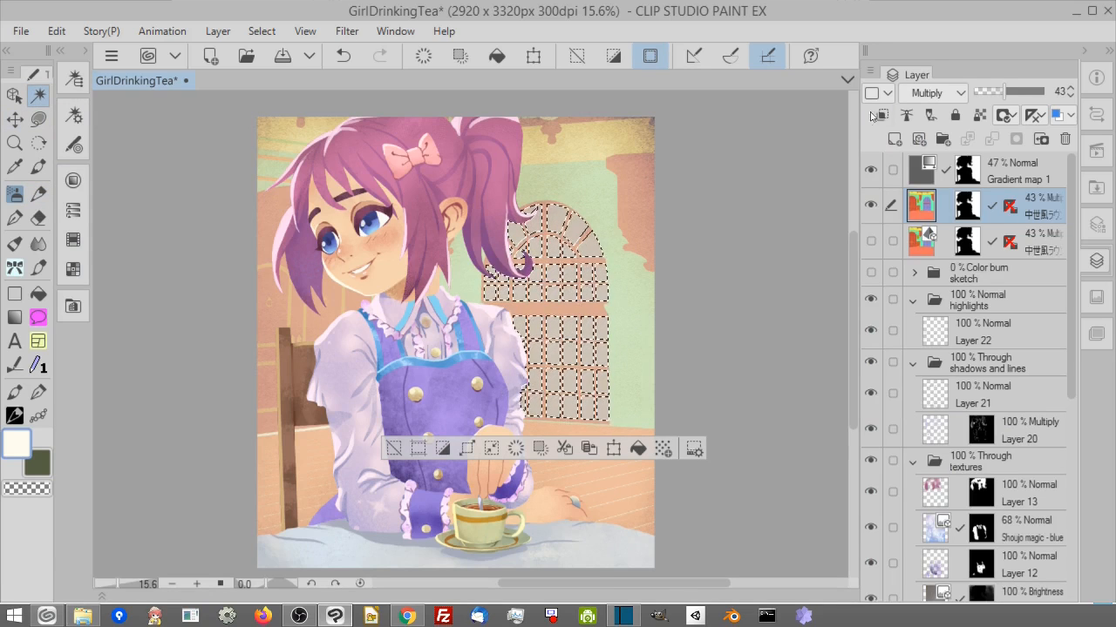
{"action": "left_click", "coordinate": [896, 142]}
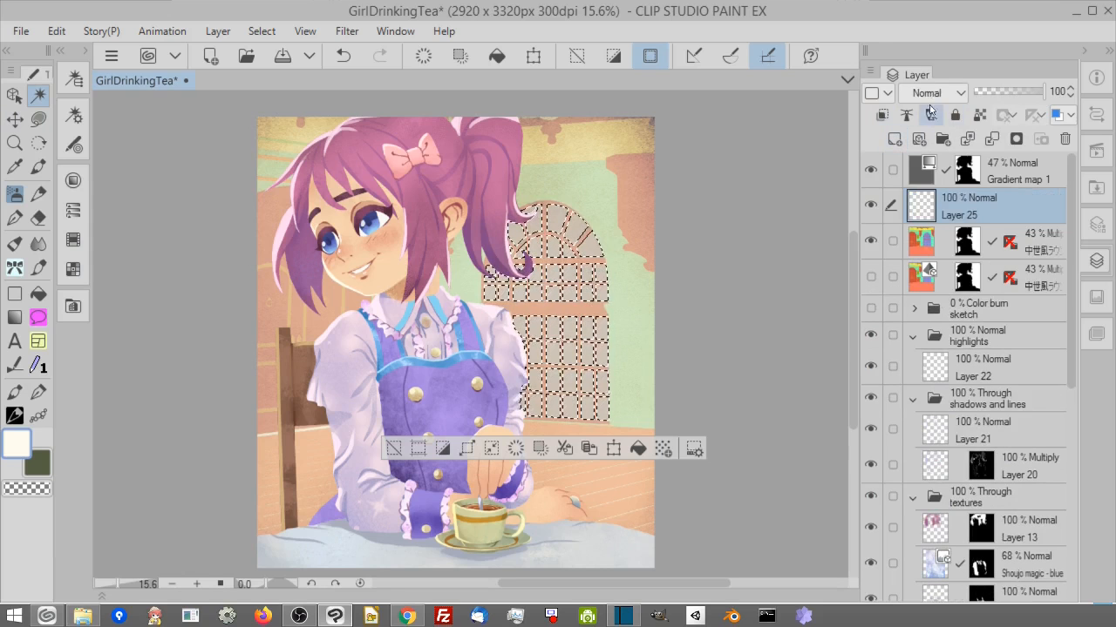
{"action": "left_click_drag", "start_coordinate": [958, 206], "coordinate": [958, 167]}
{"action": "left_click", "coordinate": [934, 93]}
{"action": "left_click", "coordinate": [924, 227]}
Paint light onto the window panes with the Crayon pastel brush, using a colour picked from the picture.
{"action": "left_click", "coordinate": [39, 196]}
{"action": "left_click", "coordinate": [74, 80]}
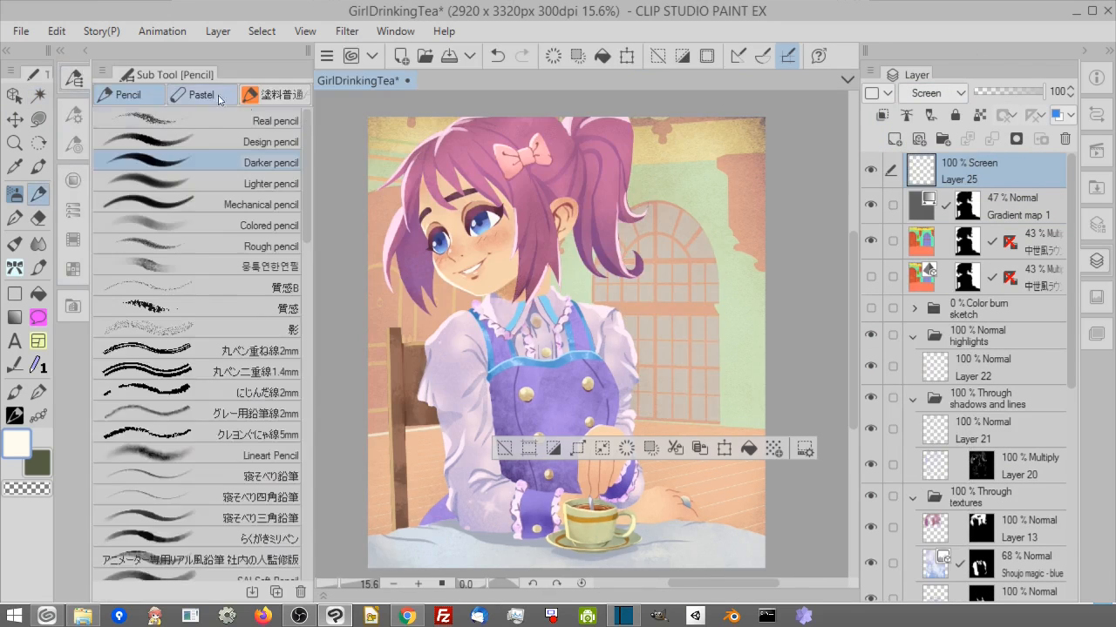
{"action": "left_click", "coordinate": [214, 95]}
{"action": "left_click_drag", "start_coordinate": [315, 176], "coordinate": [319, 181]}
{"action": "left_click", "coordinate": [156, 150]}
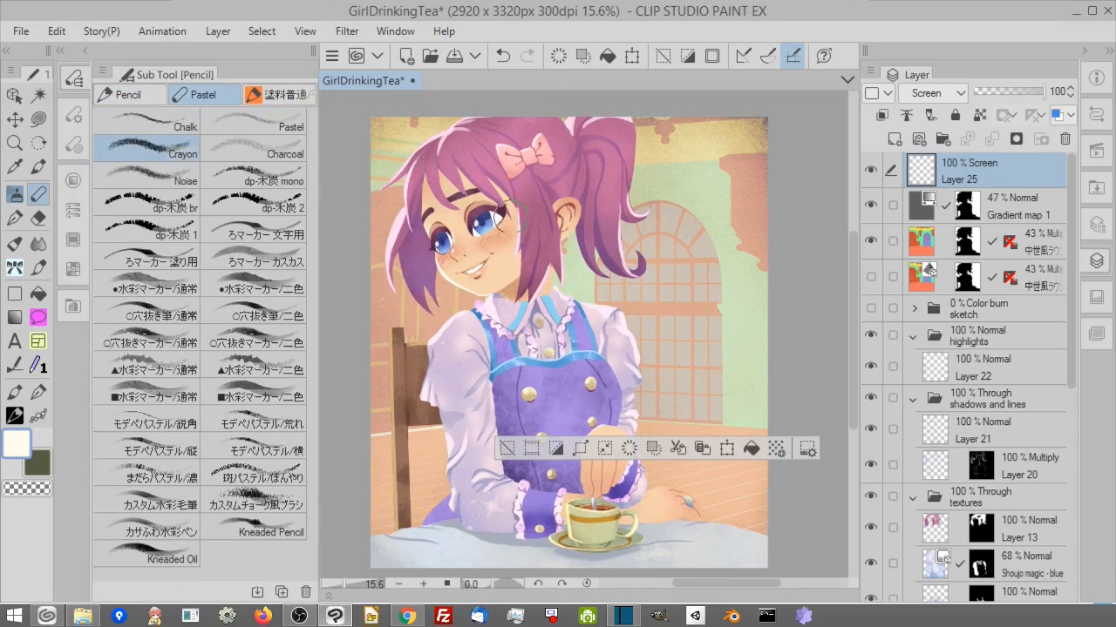
{"action": "left_click", "coordinate": [685, 334], "text": "alt"}
{"action": "left_click_drag", "start_coordinate": [684, 355], "coordinate": [686, 324]}
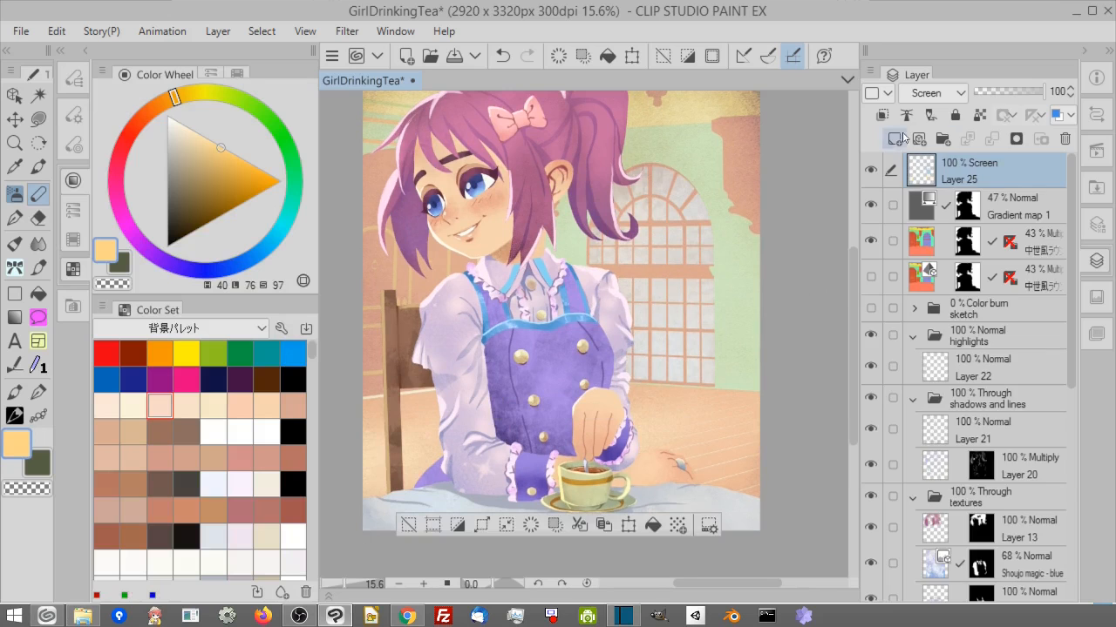
Add a Multiply layer above the Screen layer and shade the wooden floor with a pale grey-blue.
{"action": "left_click", "coordinate": [902, 138]}
{"action": "left_click", "coordinate": [933, 92]}
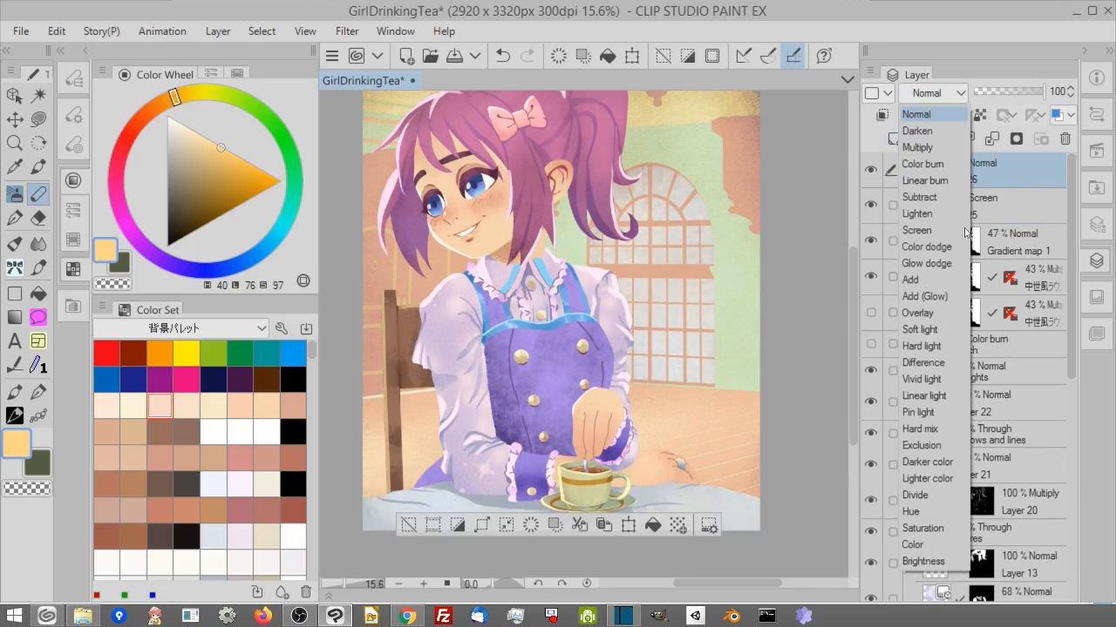
{"action": "left_click", "coordinate": [916, 147]}
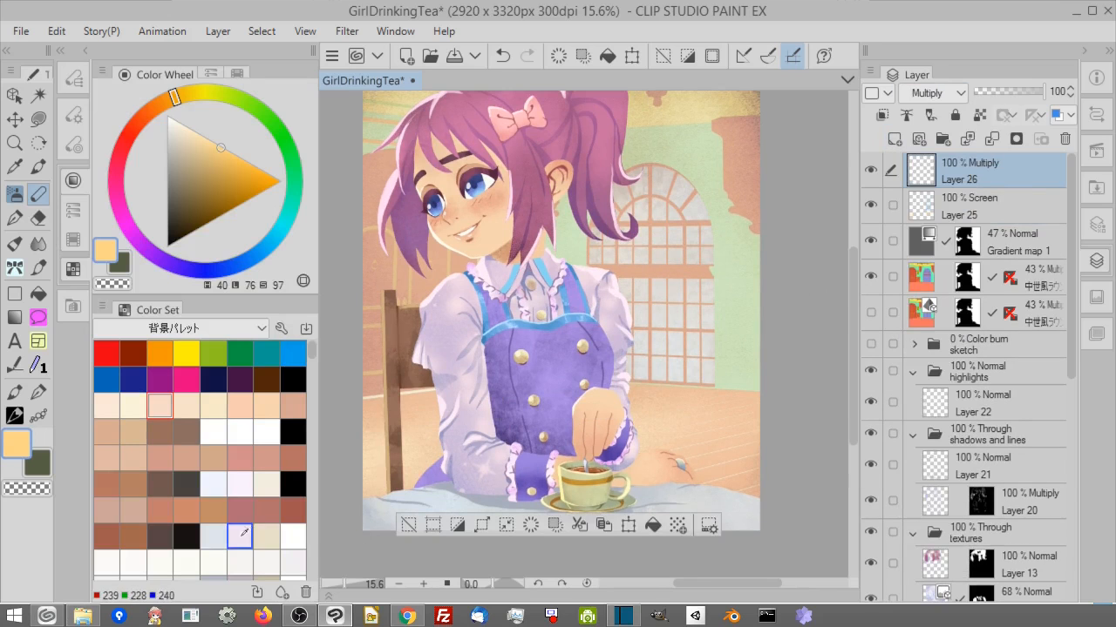
{"action": "left_click", "coordinate": [212, 536]}
{"action": "left_click_drag", "start_coordinate": [410, 435], "coordinate": [437, 422]}
{"action": "mouse_move", "coordinate": [436, 409]}
{"action": "left_mouse_down"}
{"action": "mouse_move", "coordinate": [412, 453]}
{"action": "mouse_move", "coordinate": [449, 392]}
{"action": "left_mouse_up"}
{"action": "mouse_move", "coordinate": [799, 364]}
{"action": "left_mouse_down"}
{"action": "mouse_move", "coordinate": [791, 414]}
{"action": "mouse_move", "coordinate": [756, 462]}
{"action": "mouse_move", "coordinate": [773, 471]}
{"action": "mouse_move", "coordinate": [809, 385]}
{"action": "left_mouse_up"}
{"action": "key", "text": "c"}
On the Screen layer, paint a pale turquoise light on the floor below the window with a smaller brush.
{"action": "left_click", "coordinate": [984, 206]}
{"action": "left_click", "coordinate": [38, 464]}
{"action": "left_click", "coordinate": [196, 153]}
{"action": "left_click_drag", "start_coordinate": [227, 95], "coordinate": [290, 208]}
{"action": "left_click", "coordinate": [209, 149]}
{"action": "key", "text": "["}
{"action": "key", "text": "["}
{"action": "mouse_move", "coordinate": [658, 391]}
{"action": "left_mouse_down"}
{"action": "mouse_move", "coordinate": [810, 379]}
{"action": "mouse_move", "coordinate": [747, 399]}
{"action": "mouse_move", "coordinate": [839, 402]}
{"action": "mouse_move", "coordinate": [630, 398]}
{"action": "left_mouse_up"}
{"action": "key", "text": "c"}
{"action": "left_click_drag", "start_coordinate": [426, 531], "coordinate": [433, 547]}
Add more grey-blue shading to the floor on the Multiply layer and clear the selection.
{"action": "left_click", "coordinate": [931, 173]}
{"action": "left_click", "coordinate": [17, 444]}
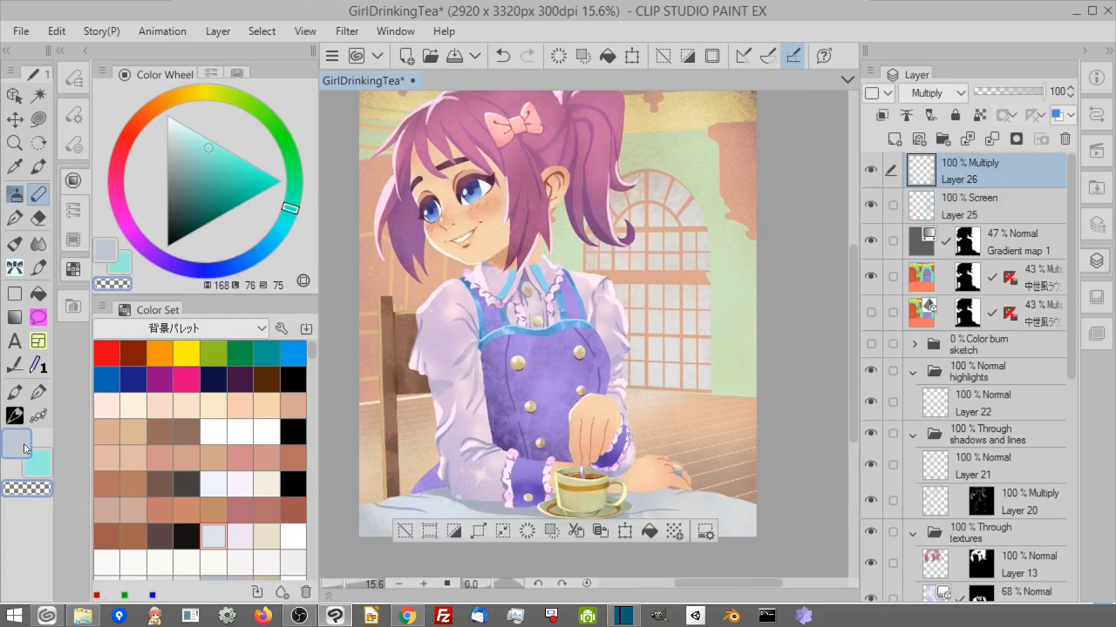
{"action": "left_click_drag", "start_coordinate": [432, 480], "coordinate": [390, 481]}
{"action": "left_click_drag", "start_coordinate": [811, 378], "coordinate": [829, 399]}
{"action": "left_click", "coordinate": [423, 551]}
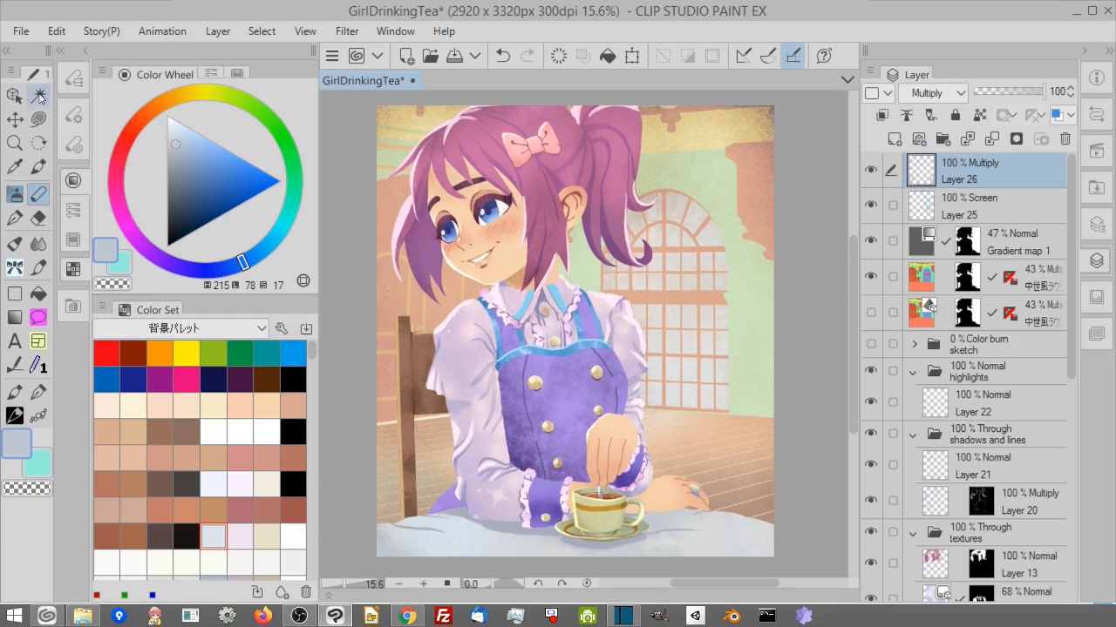
Auto-select the green wall from the rasterized lounge layer, return to the Multiply layer and hide the selection border.
{"action": "left_click", "coordinate": [38, 95]}
{"action": "left_click", "coordinate": [927, 269]}
{"action": "left_click", "coordinate": [764, 319]}
{"action": "left_click", "coordinate": [930, 176]}
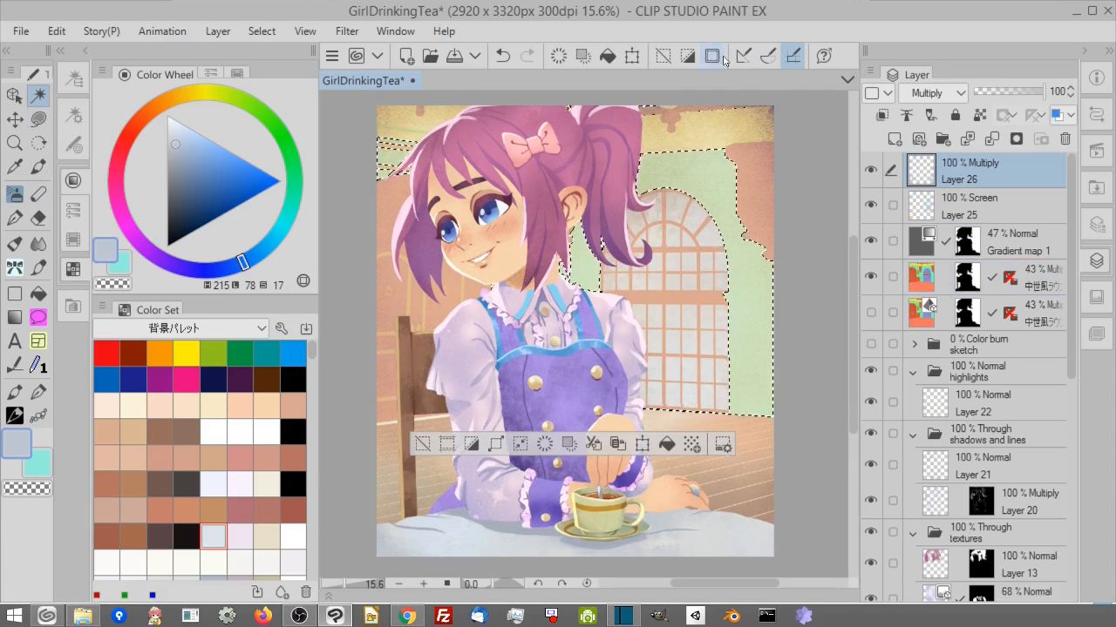
{"action": "left_click", "coordinate": [713, 57]}
Shade the green wall around the window in grey-blue with a larger Crayon brush and clear the selection.
{"action": "key", "text": "b"}
{"action": "key", "text": "]"}
{"action": "key", "text": "]"}
{"action": "key", "text": "]"}
{"action": "left_click_drag", "start_coordinate": [731, 153], "coordinate": [673, 149]}
{"action": "left_click_drag", "start_coordinate": [810, 272], "coordinate": [801, 407]}
{"action": "left_click_drag", "start_coordinate": [577, 254], "coordinate": [562, 251]}
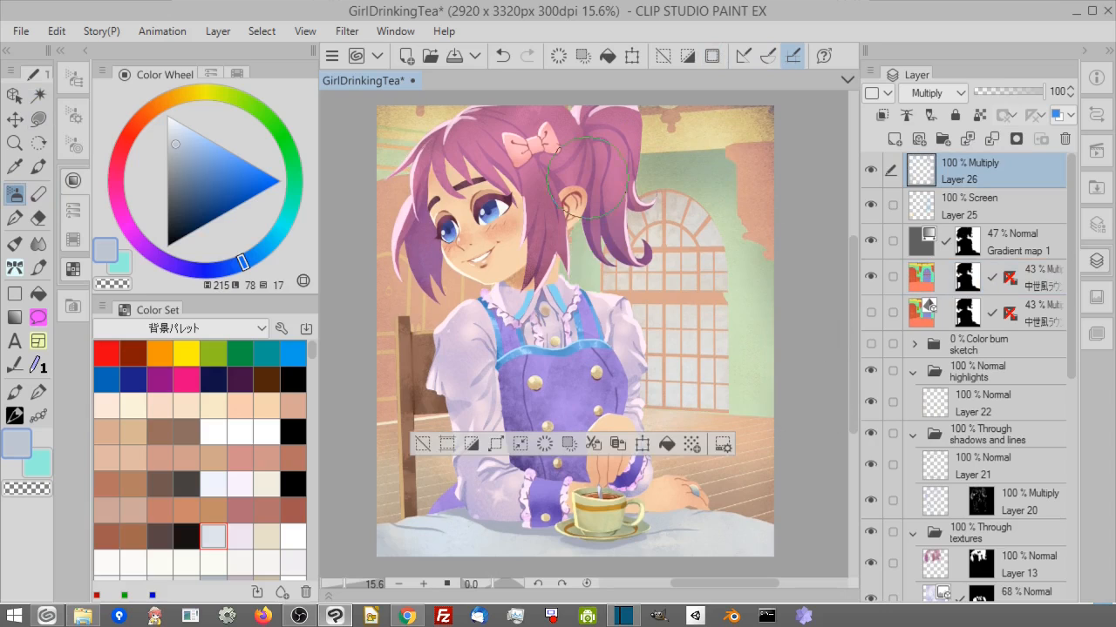
{"action": "left_click_drag", "start_coordinate": [808, 311], "coordinate": [807, 325]}
{"action": "left_click", "coordinate": [424, 458]}
Select the orange wall behind the girl's face from the rasterized lounge layer and shade it on the Multiply layer.
{"action": "left_click", "coordinate": [39, 95]}
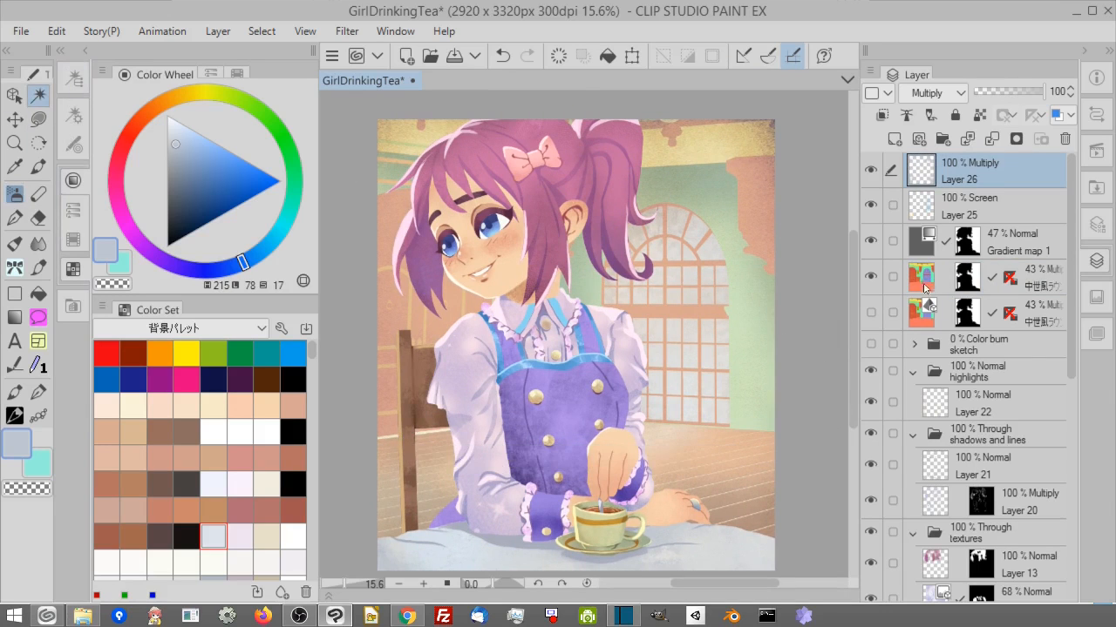
{"action": "left_click", "coordinate": [925, 286]}
{"action": "left_click", "coordinate": [399, 219]}
{"action": "left_click", "coordinate": [712, 57]}
{"action": "left_click", "coordinate": [929, 174]}
{"action": "left_click", "coordinate": [40, 201]}
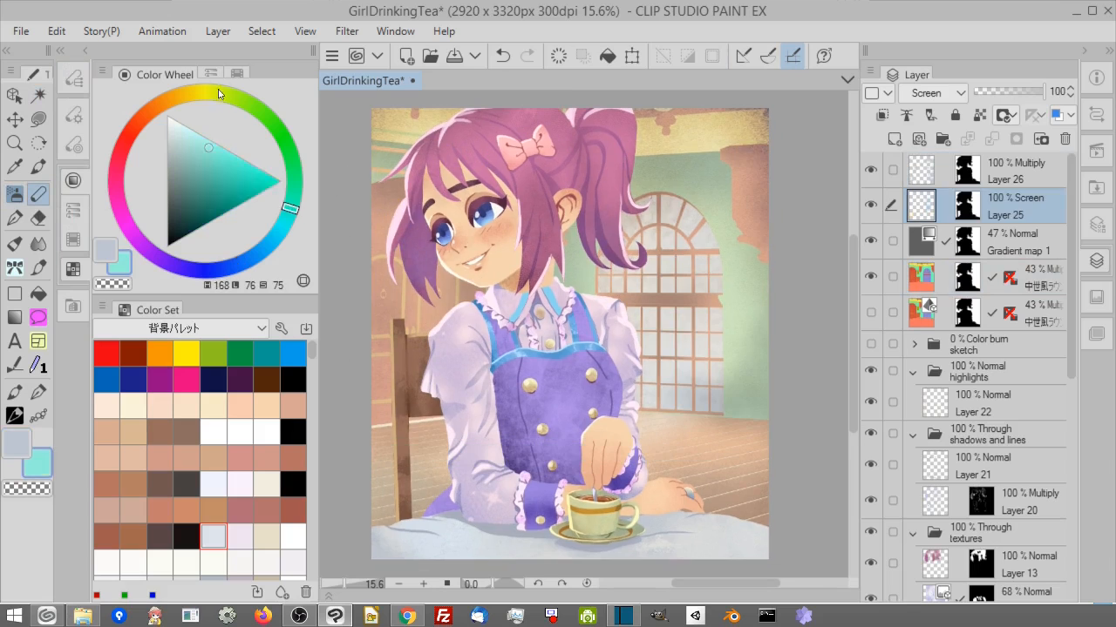
Choose a pale yellow secondary colour for the Screen layer and undo the trial glow beside the window.
{"action": "left_click", "coordinate": [212, 92]}
{"action": "left_click", "coordinate": [195, 148]}
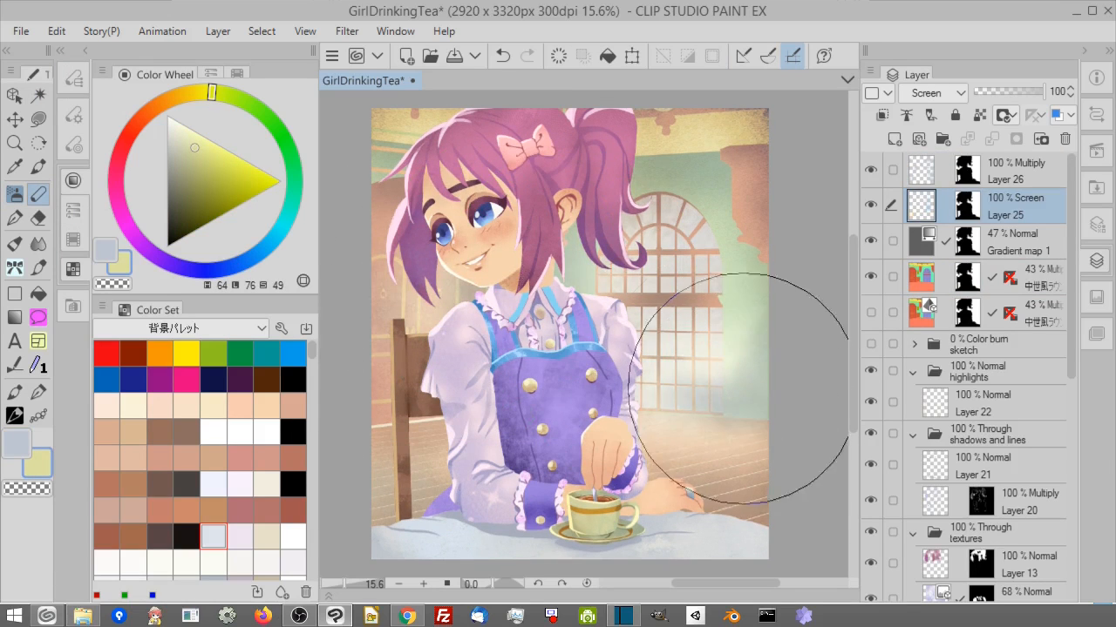
{"action": "left_click", "coordinate": [513, 56]}
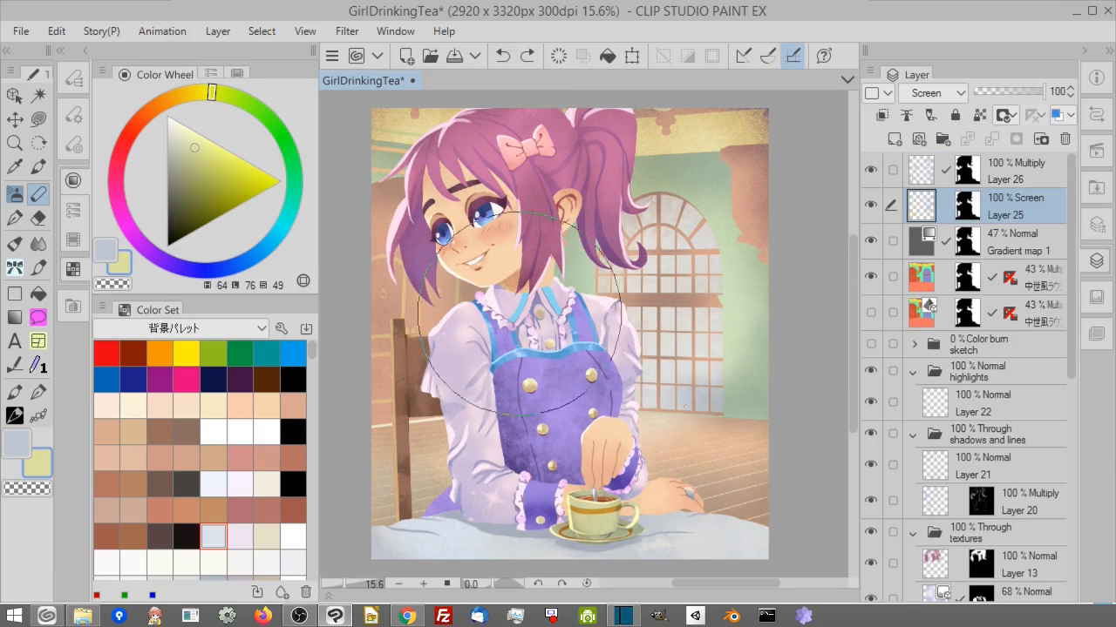
Select the orange pillar beside the window, paint pale yellow light on it in the Screen layer and clear the selection.
{"action": "left_click", "coordinate": [39, 97]}
{"action": "left_click", "coordinate": [931, 279]}
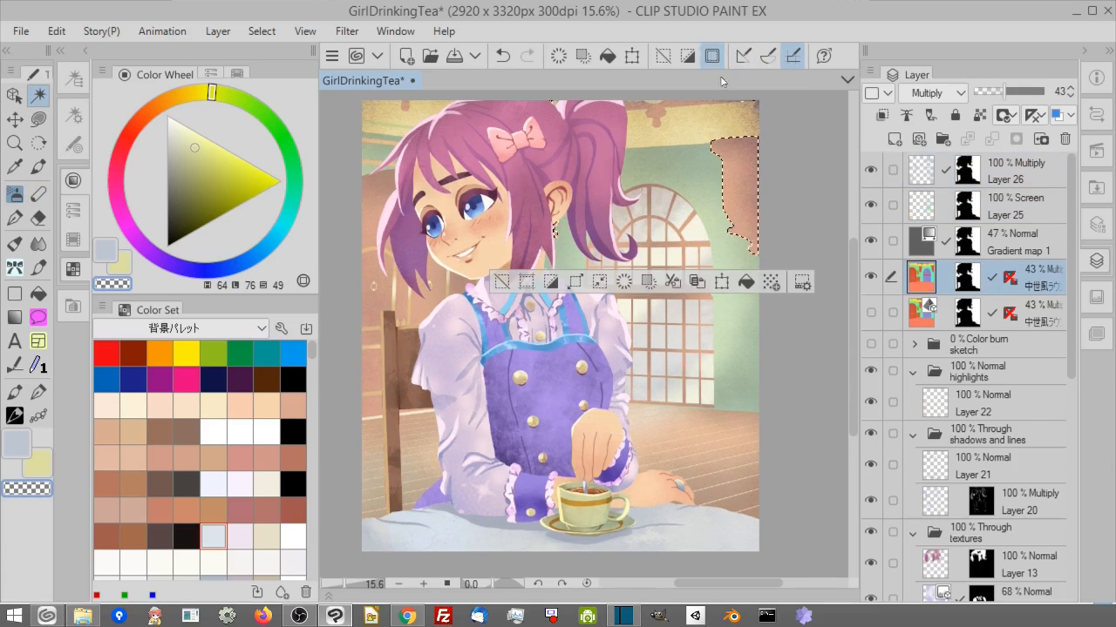
{"action": "left_click", "coordinate": [712, 58]}
{"action": "left_click", "coordinate": [1004, 209]}
{"action": "left_click", "coordinate": [39, 194]}
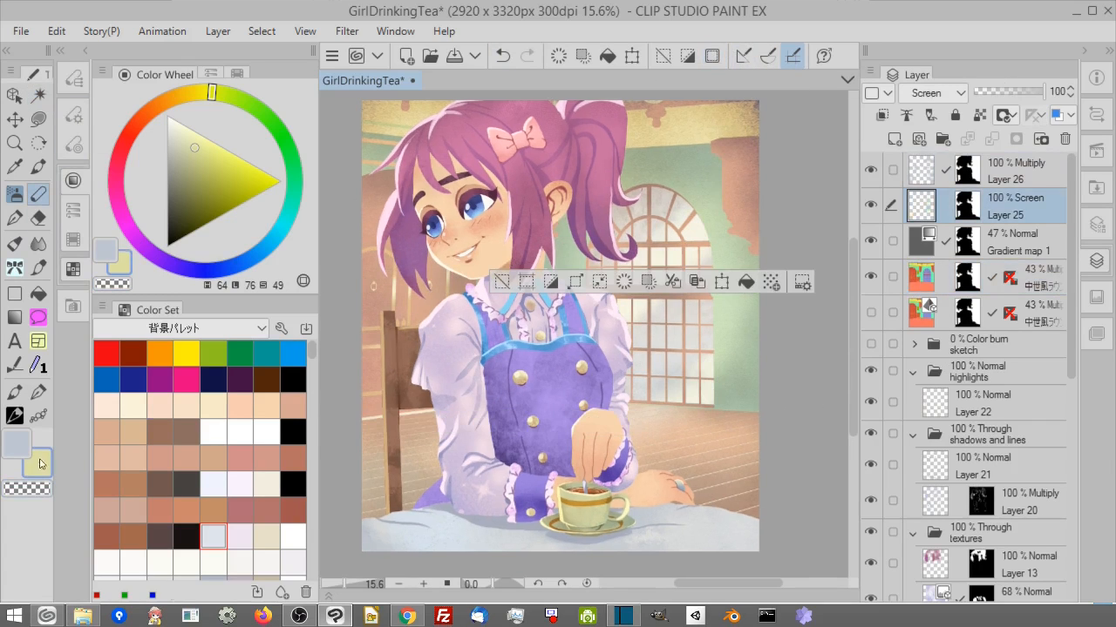
{"action": "left_click_drag", "start_coordinate": [715, 224], "coordinate": [756, 238]}
{"action": "left_click_drag", "start_coordinate": [704, 143], "coordinate": [718, 197]}
{"action": "key", "text": "c"}
{"action": "key", "text": "ctrl+d"}
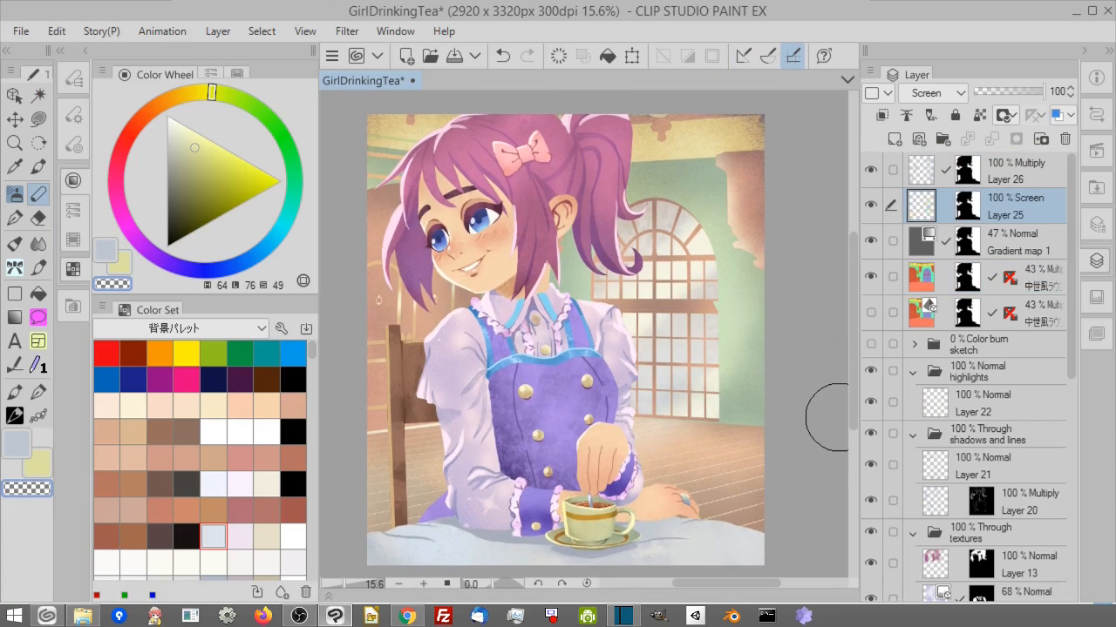
Auto-select the yellow ceiling area from the rasterized lounge layer, switch to the Multiply layer and hide the selection border.
{"action": "left_click", "coordinate": [39, 98]}
{"action": "left_click", "coordinate": [924, 280]}
{"action": "left_click", "coordinate": [697, 139]}
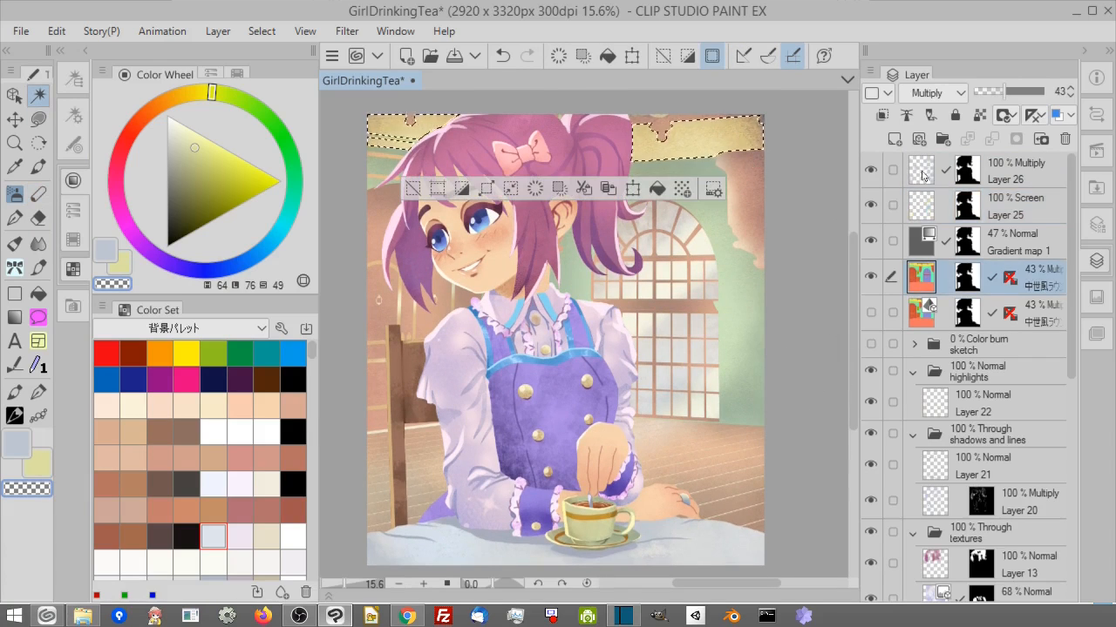
{"action": "left_click", "coordinate": [926, 173]}
{"action": "left_click", "coordinate": [713, 58]}
Shade the ceiling in grey-blue with the Crayon, soften parts with the transparent colour and clear the selection.
{"action": "left_click", "coordinate": [16, 444]}
{"action": "left_click", "coordinate": [42, 196]}
{"action": "mouse_move", "coordinate": [757, 162]}
{"action": "left_mouse_down"}
{"action": "mouse_move", "coordinate": [618, 153]}
{"action": "mouse_move", "coordinate": [726, 143]}
{"action": "left_mouse_up"}
{"action": "left_click_drag", "start_coordinate": [417, 124], "coordinate": [383, 130]}
{"action": "key", "text": "c"}
{"action": "left_click_drag", "start_coordinate": [664, 139], "coordinate": [728, 138]}
{"action": "left_click_drag", "start_coordinate": [417, 111], "coordinate": [436, 106]}
{"action": "key", "text": "c"}
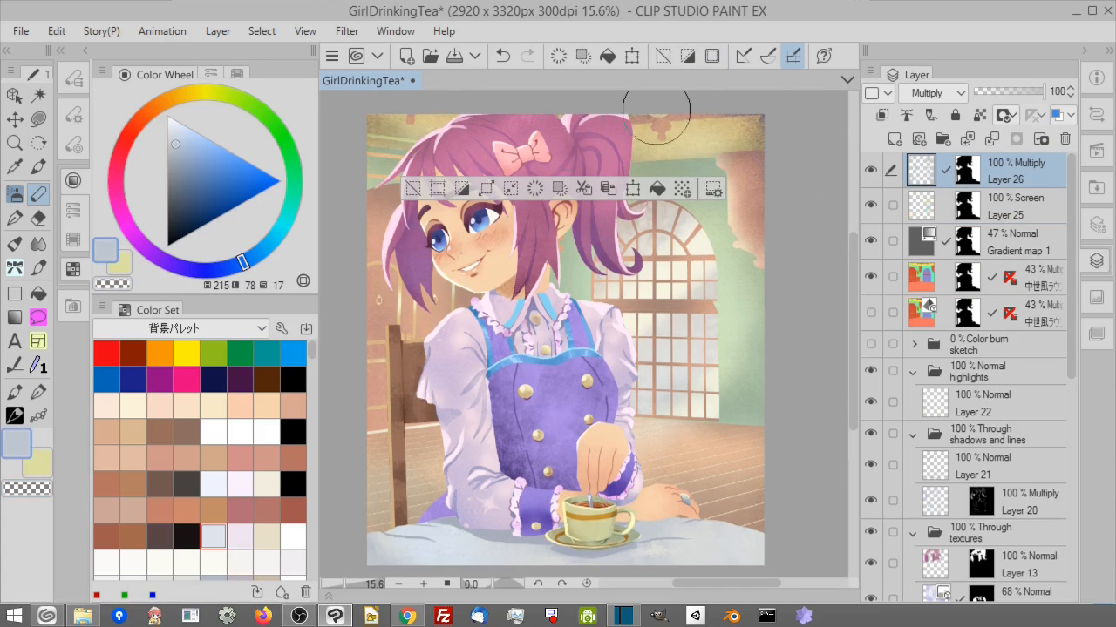
{"action": "left_click_drag", "start_coordinate": [662, 113], "coordinate": [753, 113]}
{"action": "key", "text": "ctrl+d"}
{"action": "scroll", "coordinate": [767, 391], "scroll_direction": "down", "scroll_amount": 1}
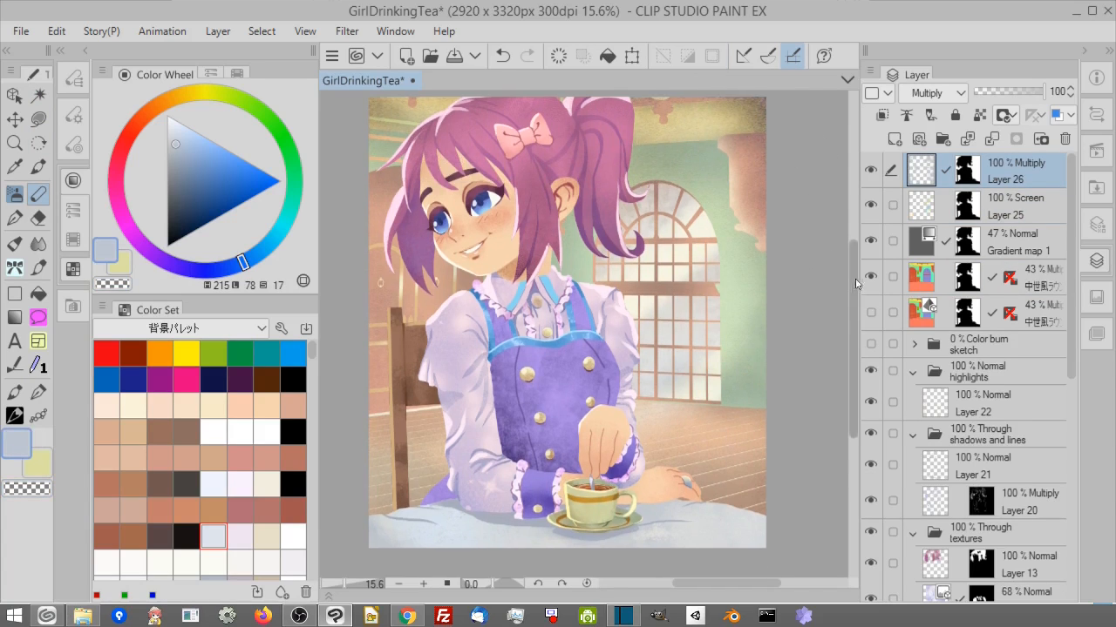
Create a new layer folder and move both light and shadow layers, the gradient map and both lounge layers into it.
{"action": "left_click", "coordinate": [944, 139]}
{"action": "left_click", "coordinate": [1016, 198]}
{"action": "left_click", "coordinate": [1041, 339]}
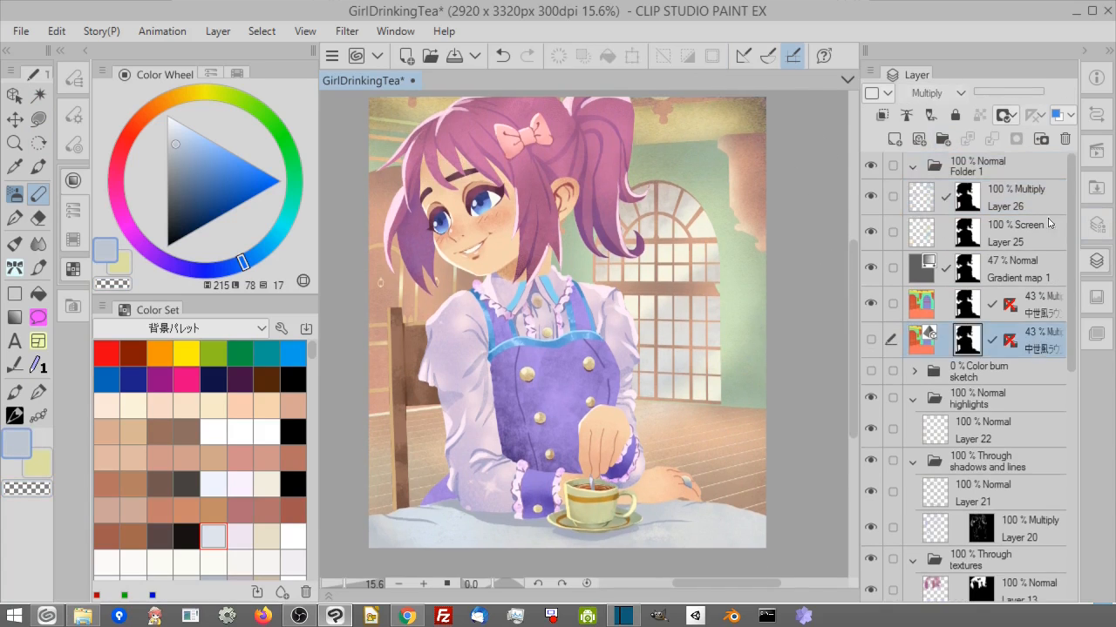
{"action": "left_click", "coordinate": [1041, 199], "text": "shift"}
{"action": "left_click_drag", "start_coordinate": [1040, 199], "coordinate": [993, 171]}
Set the new folder's blending mode to Through and rename it as bg.
{"action": "left_click", "coordinate": [981, 166]}
{"action": "left_click", "coordinate": [950, 93]}
{"action": "left_click", "coordinate": [928, 112]}
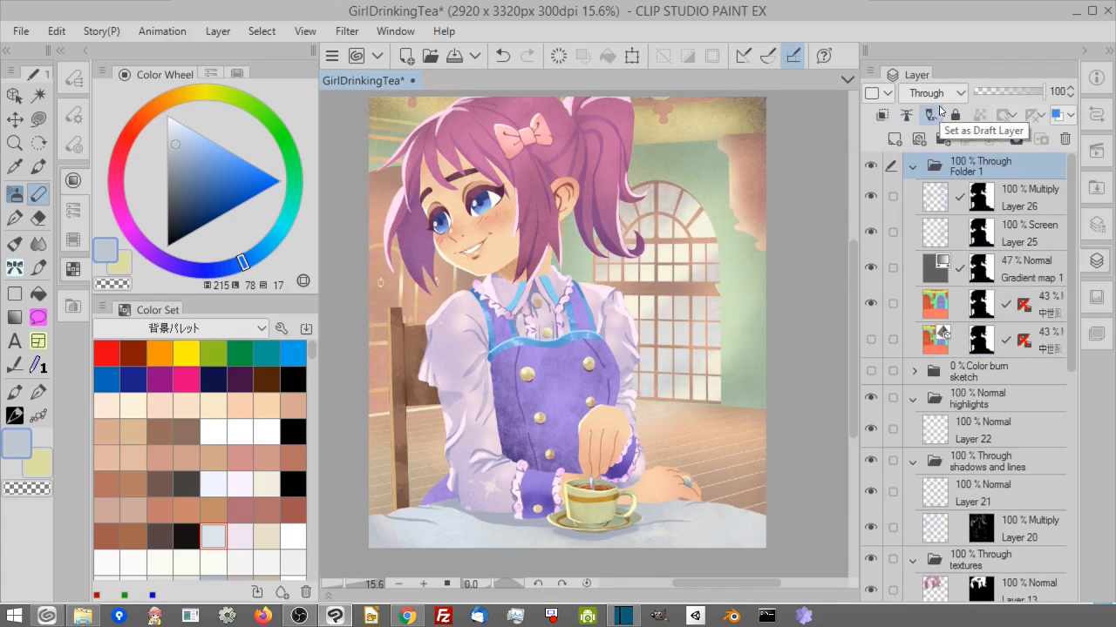
{"action": "double_click", "coordinate": [981, 166]}
{"action": "type", "text": "bg"}
{"action": "key", "text": "Return"}
Lower the rasterized lounge layer's opacity to 41% and the bg folder's opacity to 83%.
{"action": "left_click", "coordinate": [932, 305]}
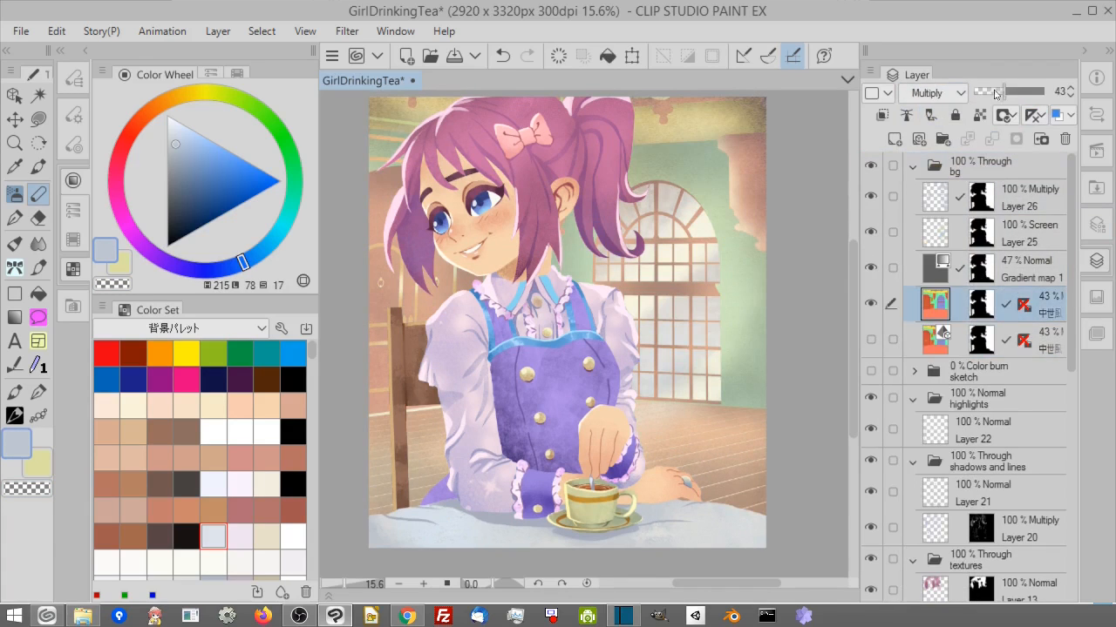
{"action": "left_click_drag", "start_coordinate": [1003, 92], "coordinate": [996, 92]}
{"action": "left_click_drag", "start_coordinate": [1001, 94], "coordinate": [1001, 94]}
{"action": "left_click", "coordinate": [999, 166]}
{"action": "left_click_drag", "start_coordinate": [1042, 92], "coordinate": [1033, 92]}
{"action": "left_click_drag", "start_coordinate": [814, 285], "coordinate": [818, 292]}
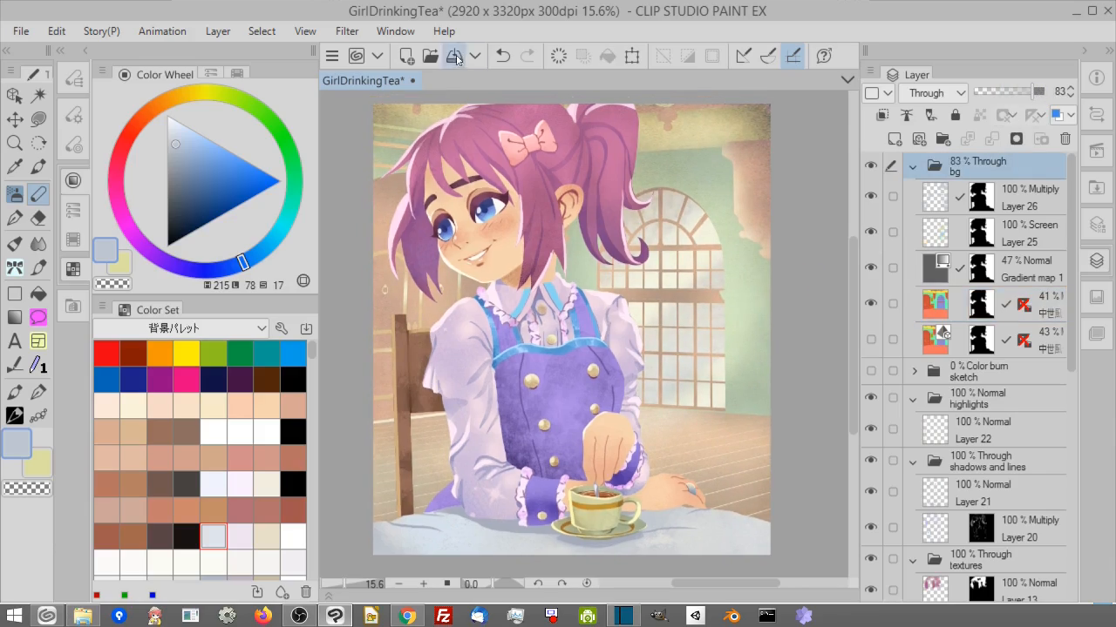